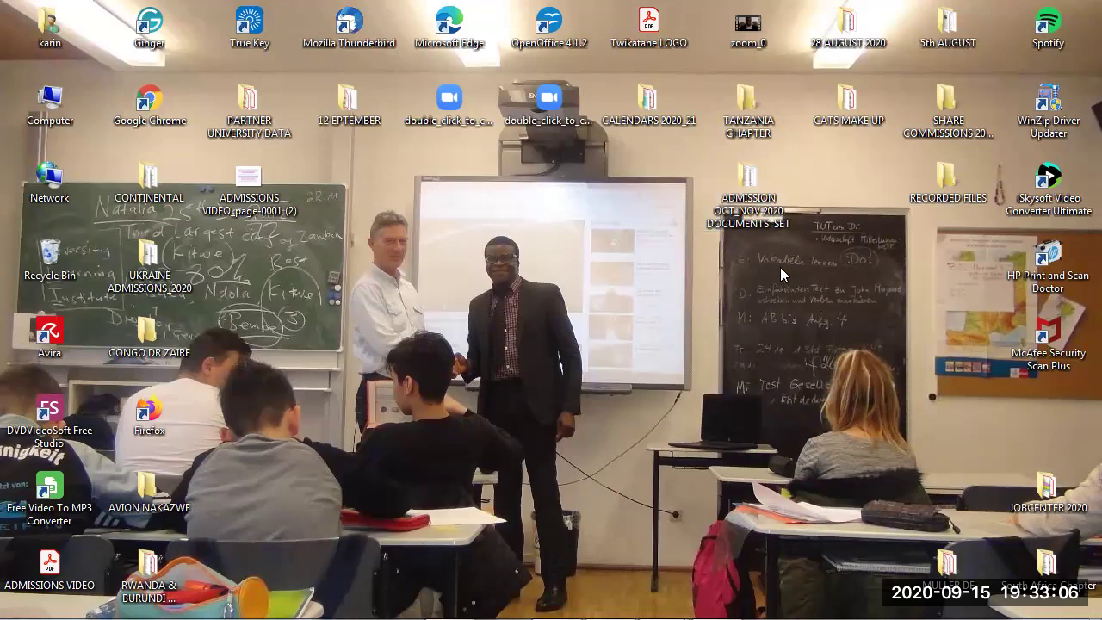
- Open the ADMISSION OCT_NOV 2020 DOCUMENTS SET folder and select the A_SAMPLE CERTIFICATES file
double_click(747, 200)
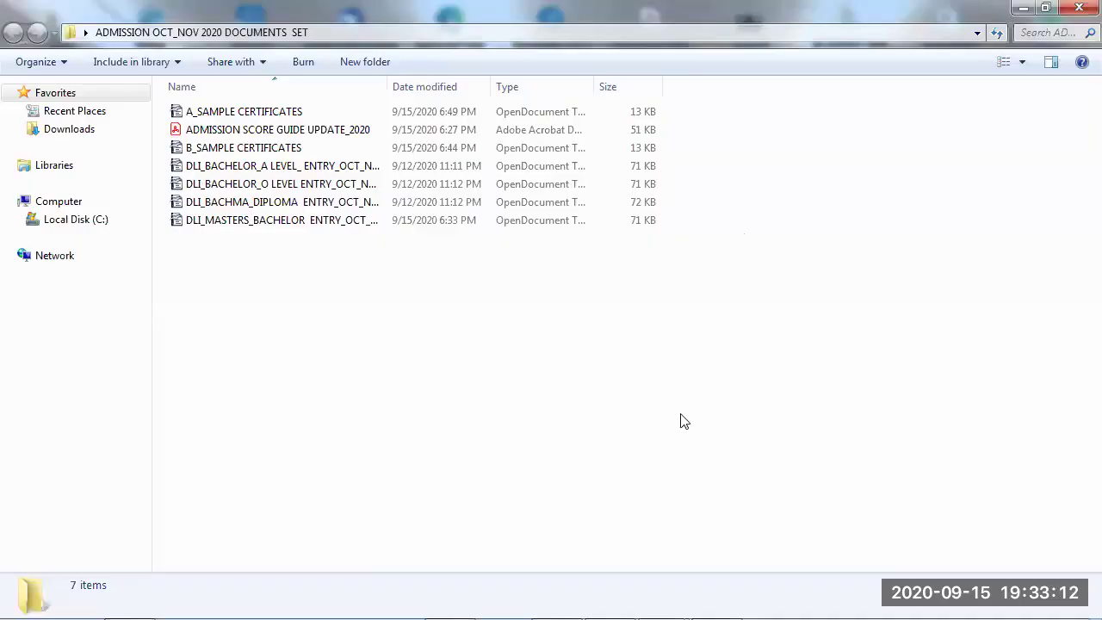
mouse_move(221, 118)
left_click(255, 112)
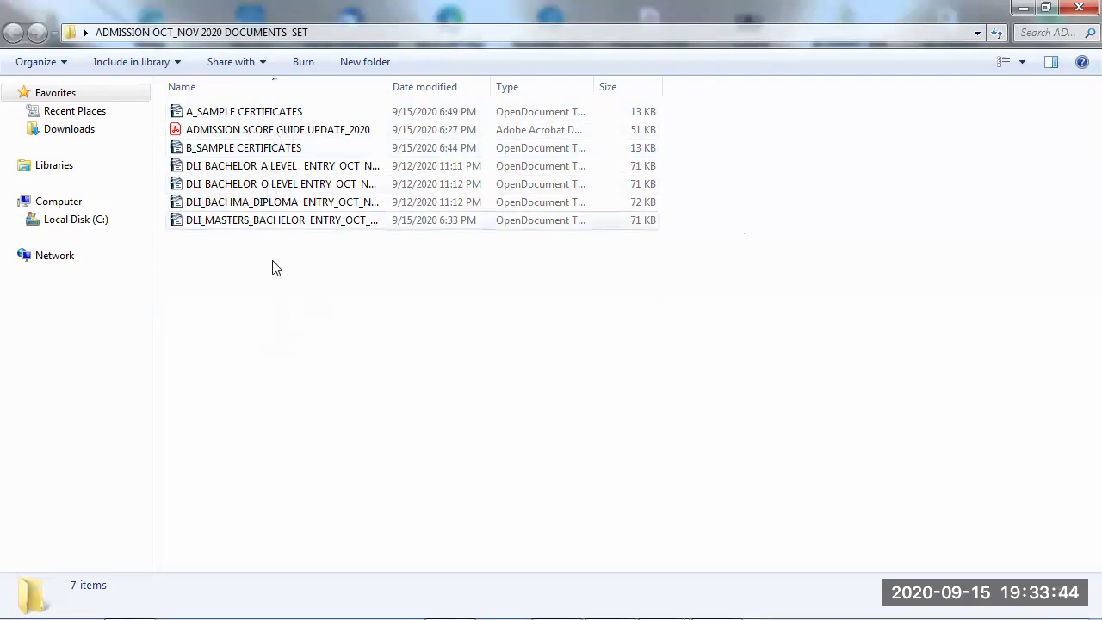
- Bring up GENERAL APPLICATION FORM-1 (2).pdf and scroll down to the program-of-study section
mouse_move(598, 603)
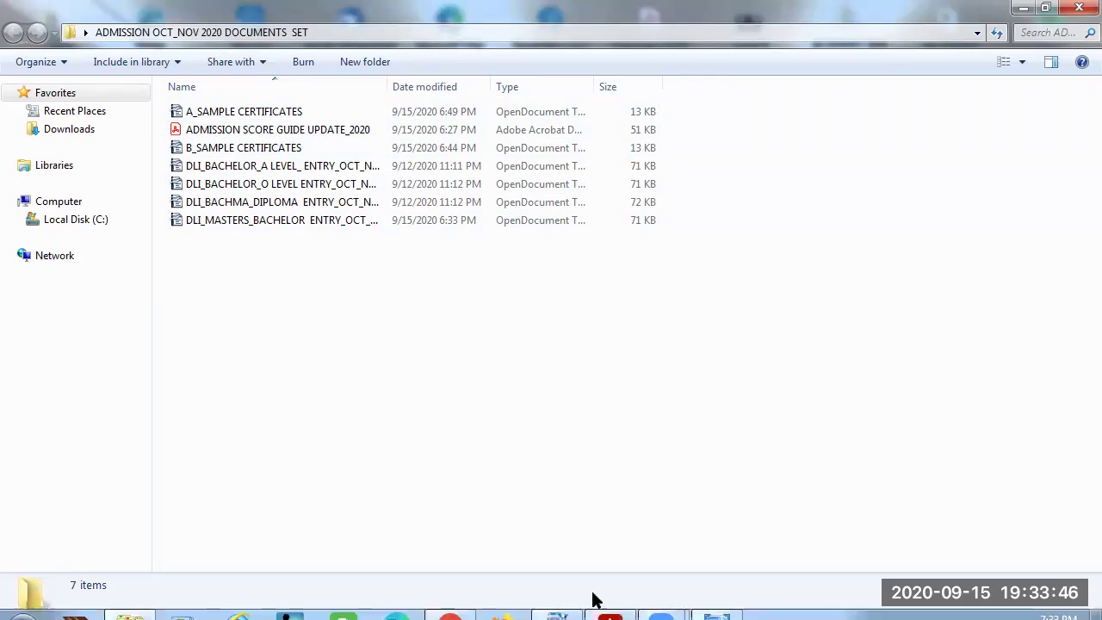
left_click(611, 602)
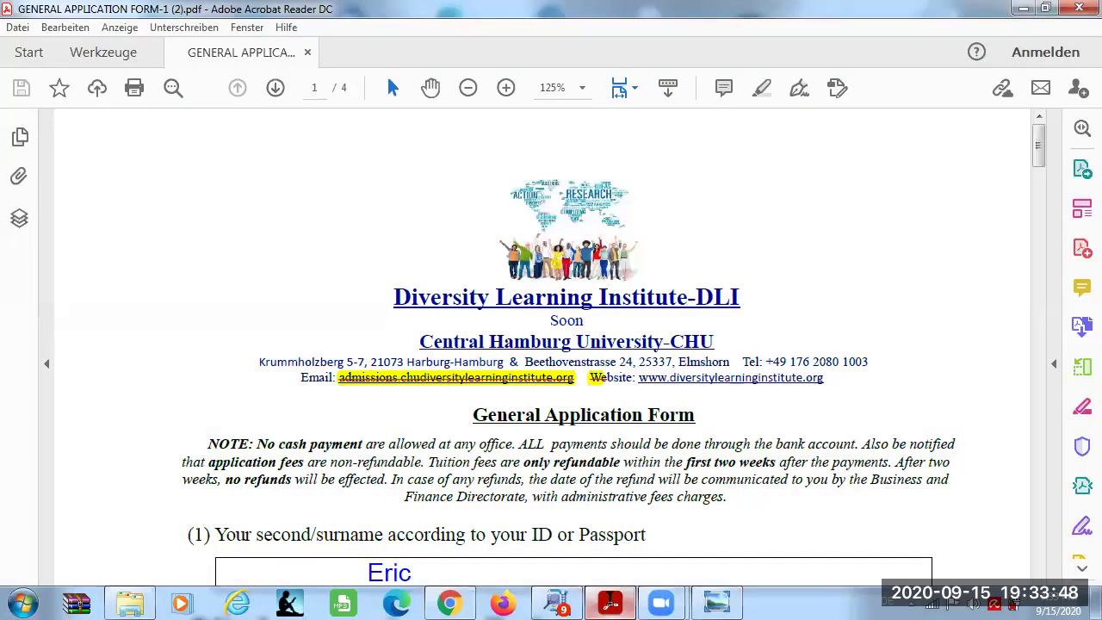
mouse_move(1036, 148)
left_mouse_down()
mouse_move(1037, 174)
mouse_move(1037, 138)
left_mouse_up()
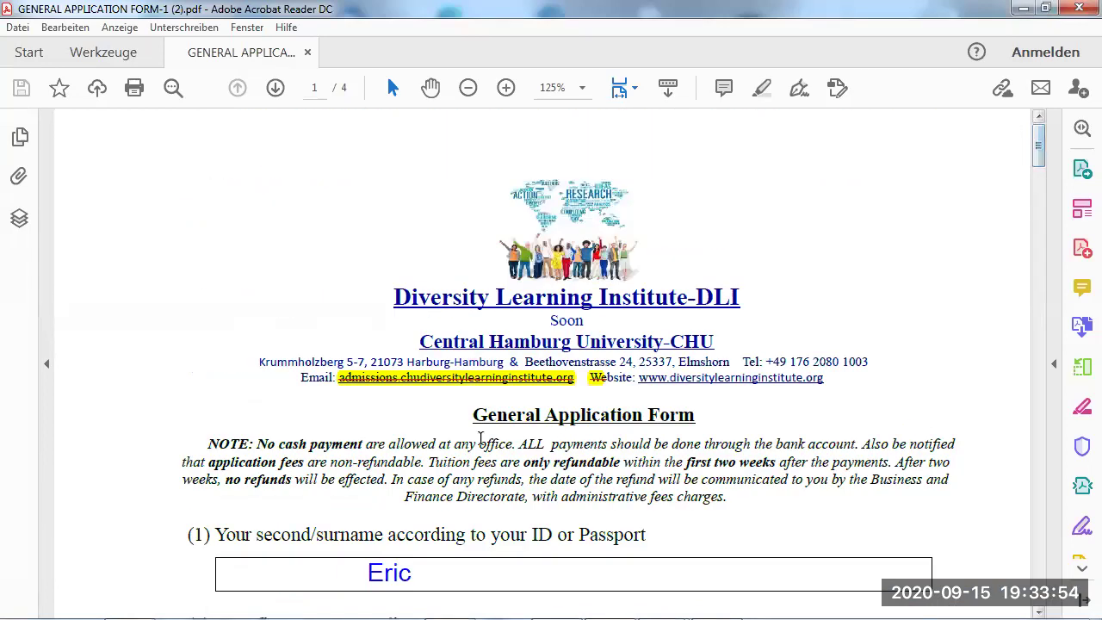
mouse_move(1044, 148)
left_mouse_down()
mouse_move(1049, 581)
mouse_move(1026, 386)
mouse_move(1033, 275)
mouse_move(1033, 294)
left_mouse_up()
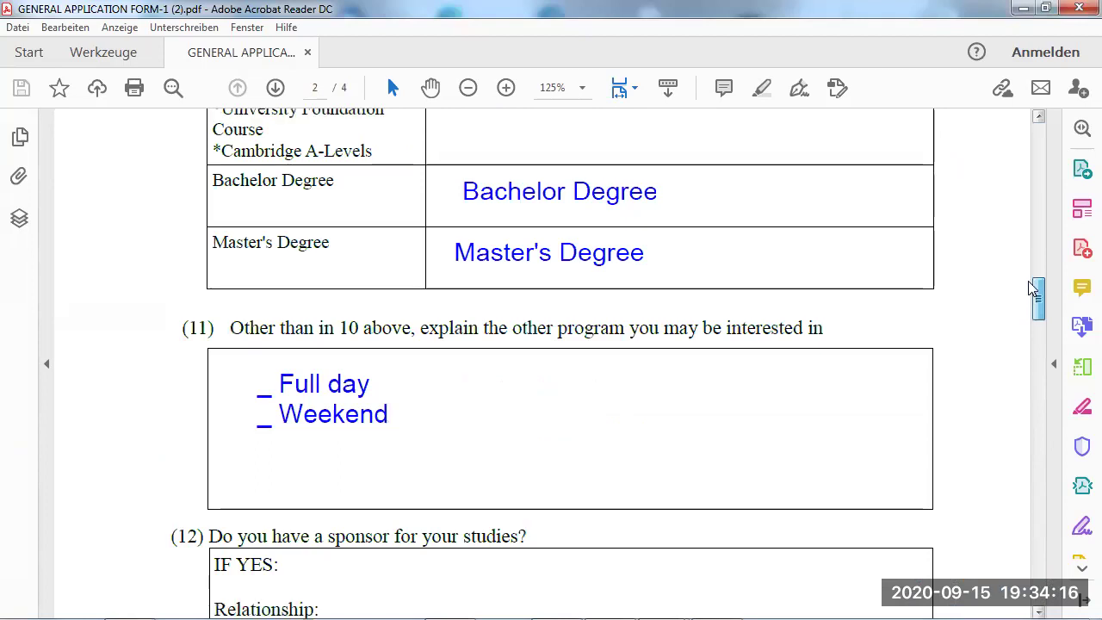
- Confirm the form's Bachelor Degree answer, then minimize Acrobat Reader
scroll(484, 298, "up", 3)
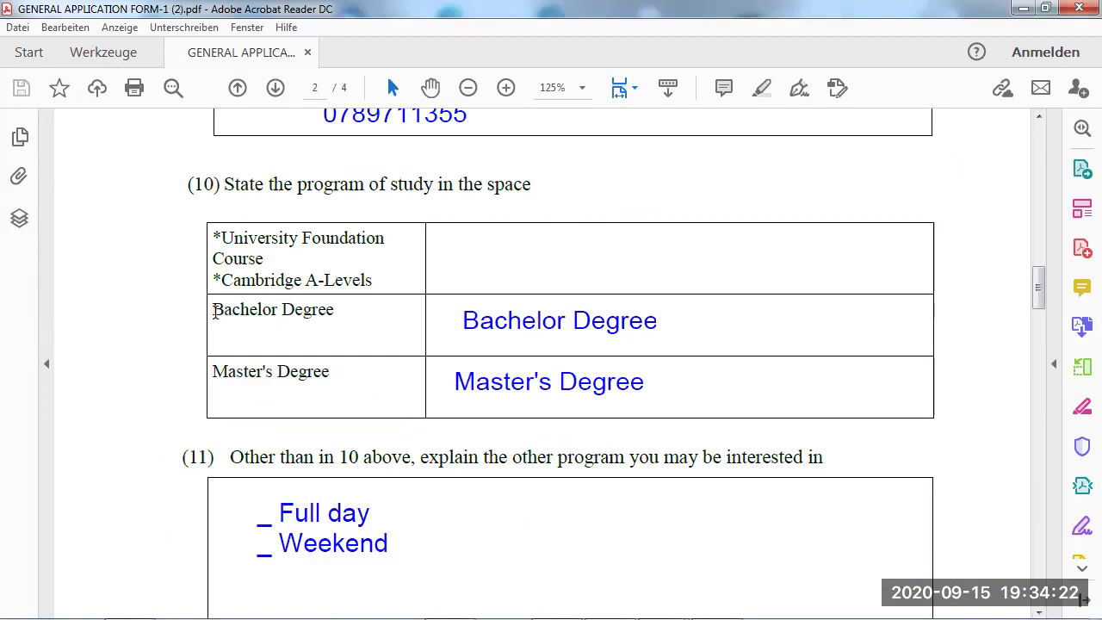
triple_click(333, 318)
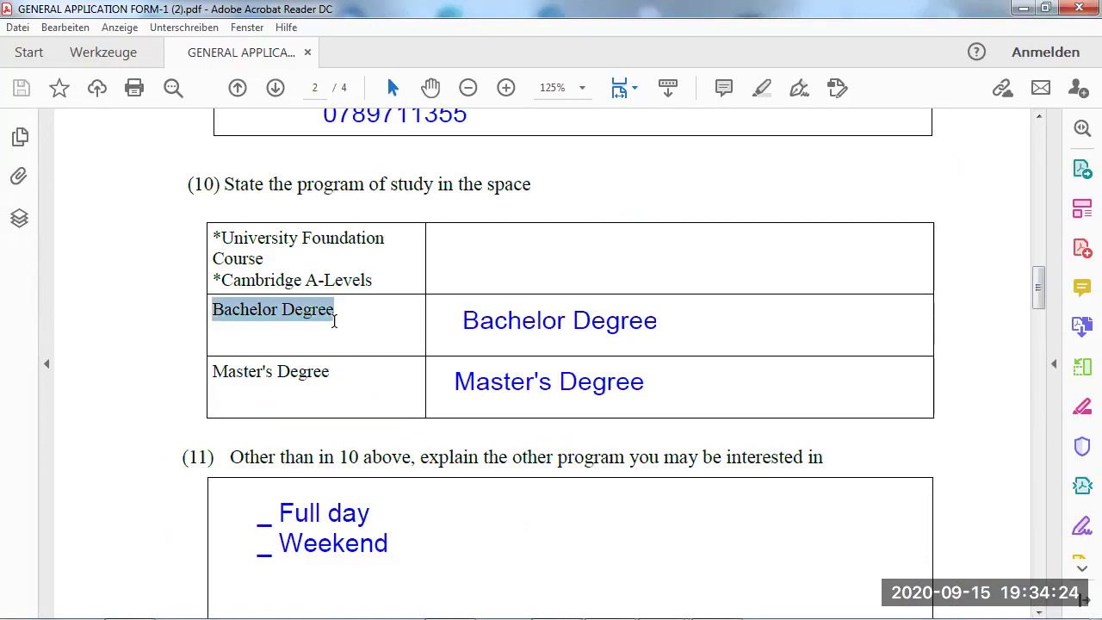
left_click(355, 329)
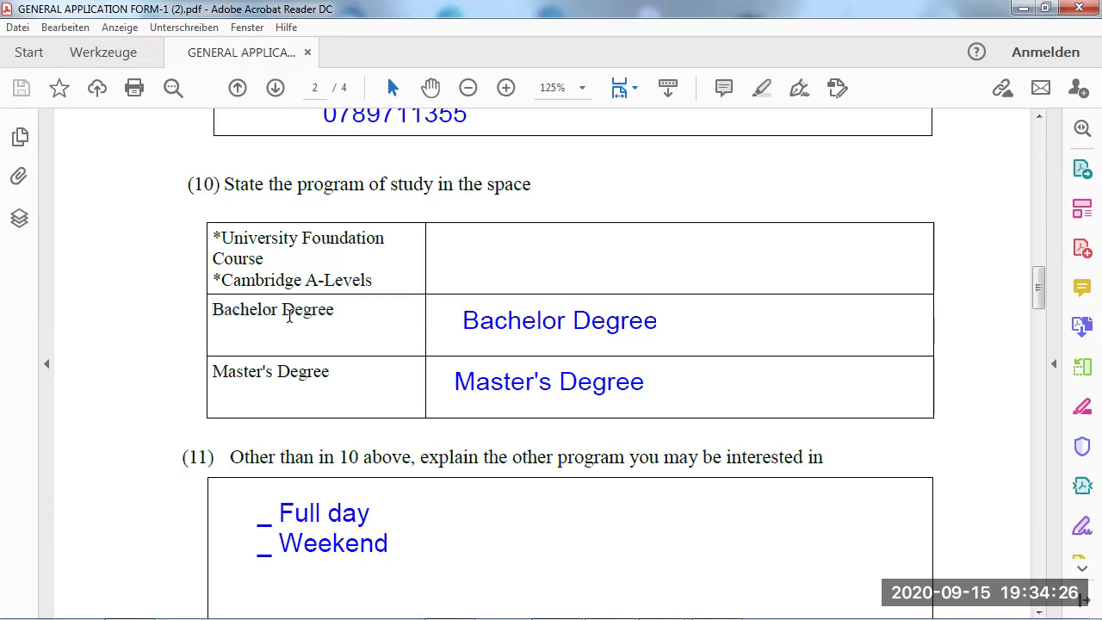
left_click(637, 320)
left_click(634, 326)
left_click(630, 326)
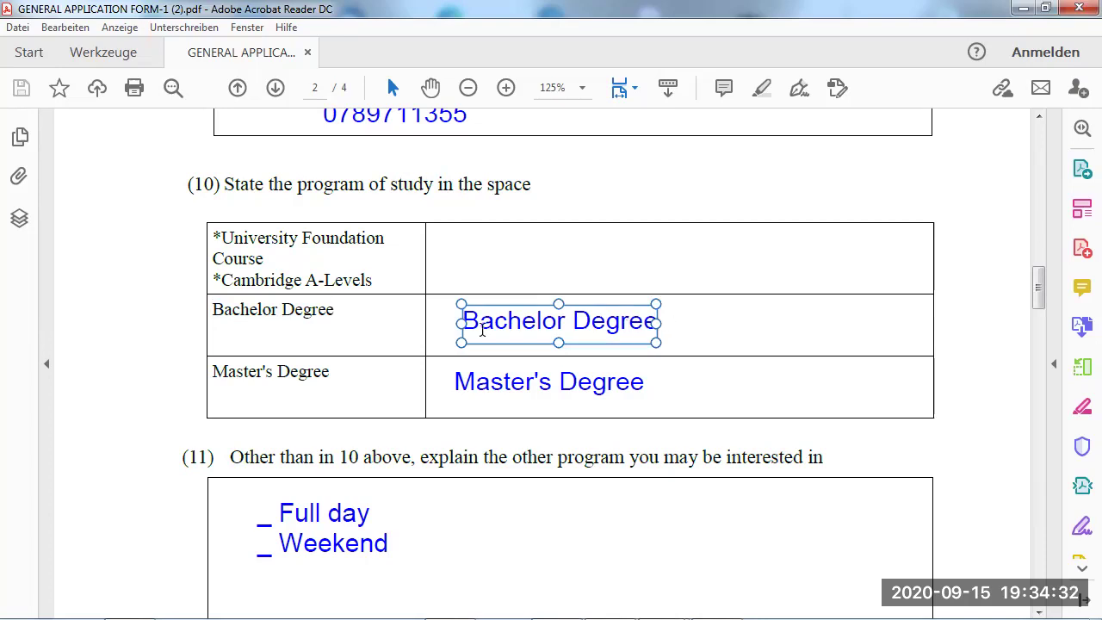
left_click(691, 340)
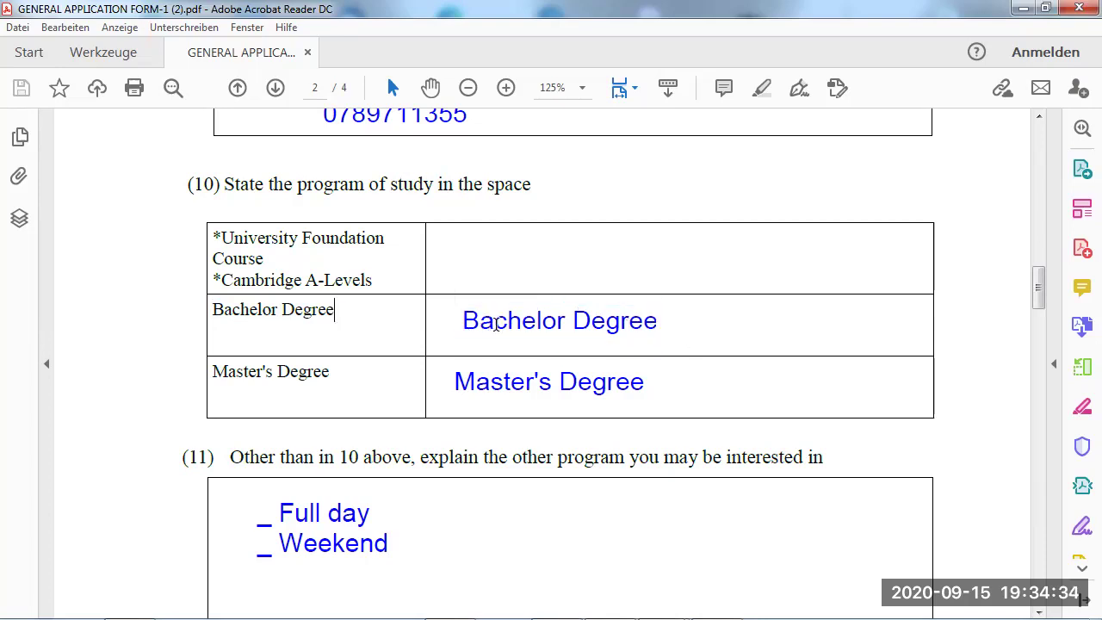
left_click(464, 321)
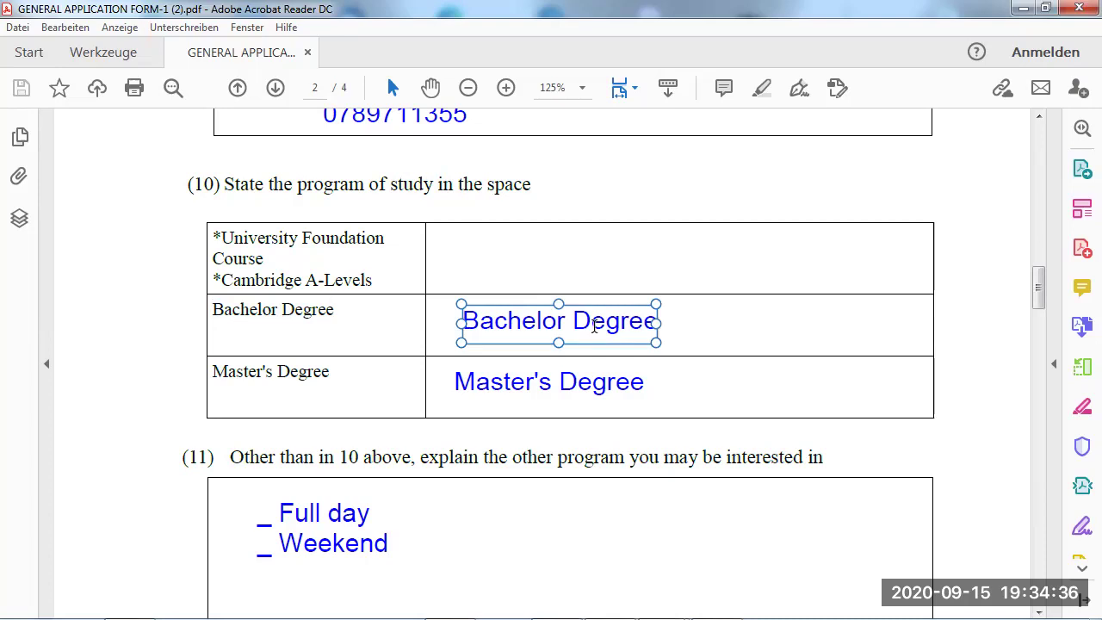
left_click(700, 343)
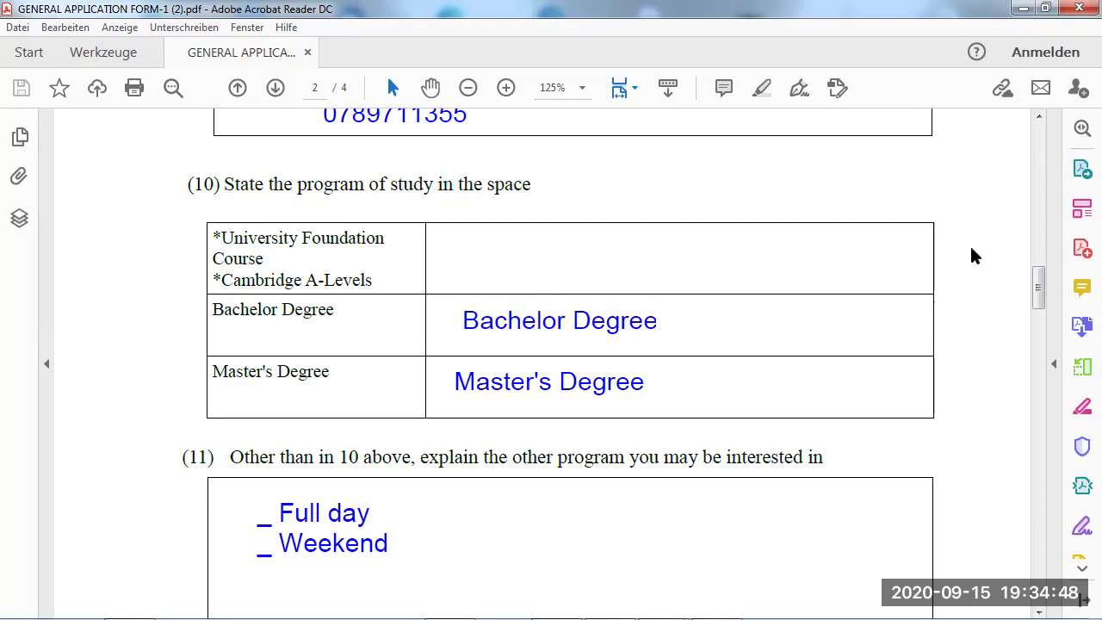
left_click(1023, 11)
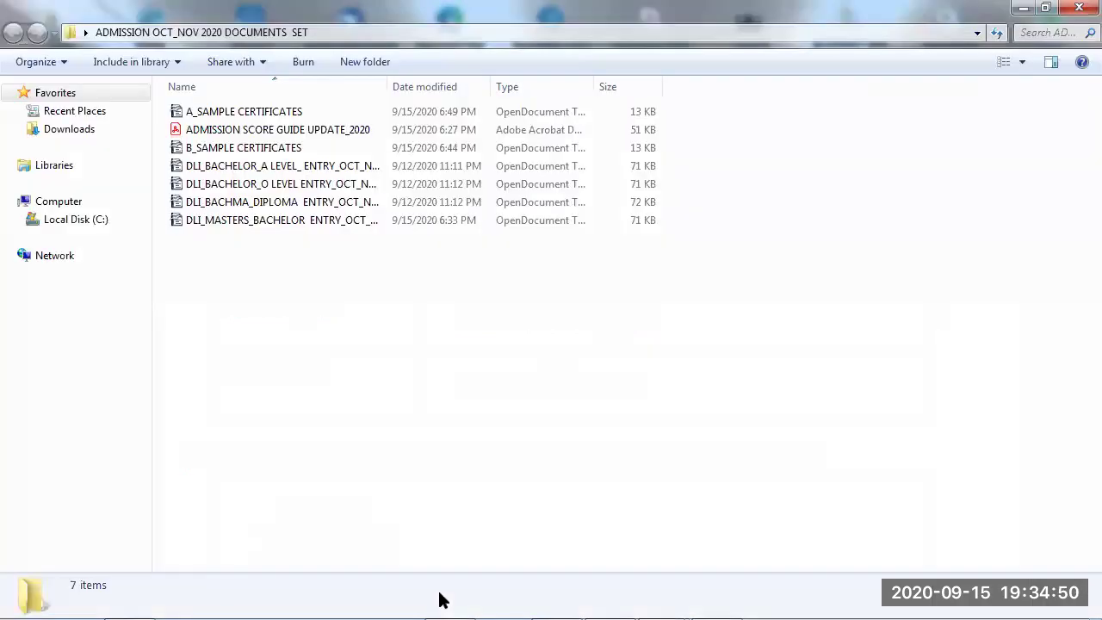
- Restore Chrome and switch to the Form Tools Forms tab listing DLI Admissions Application Form-01
mouse_move(447, 601)
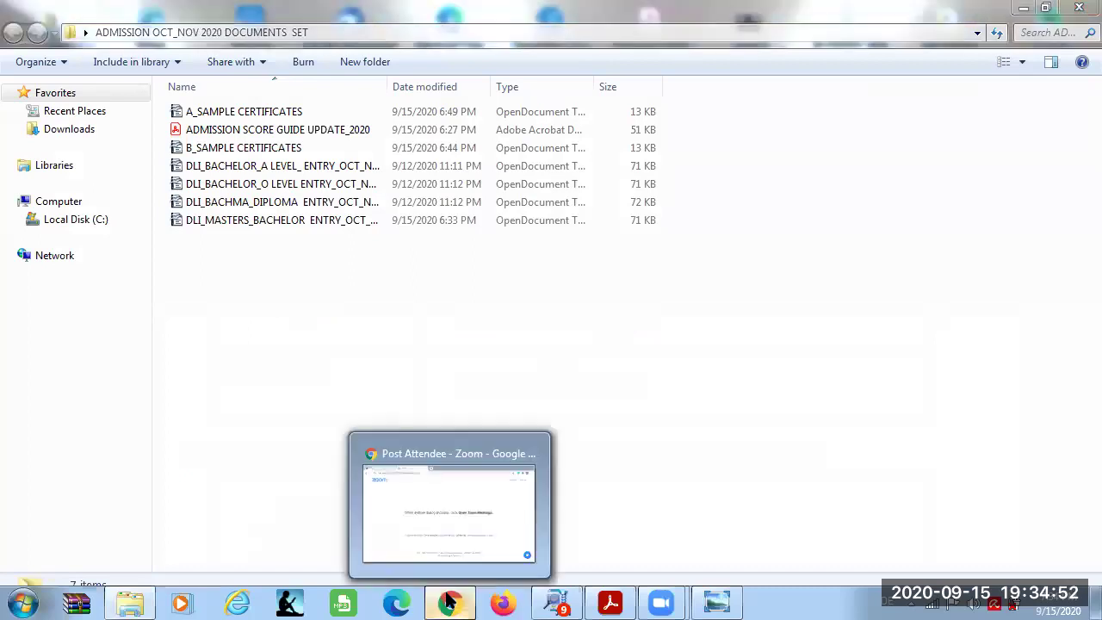
left_click(447, 601)
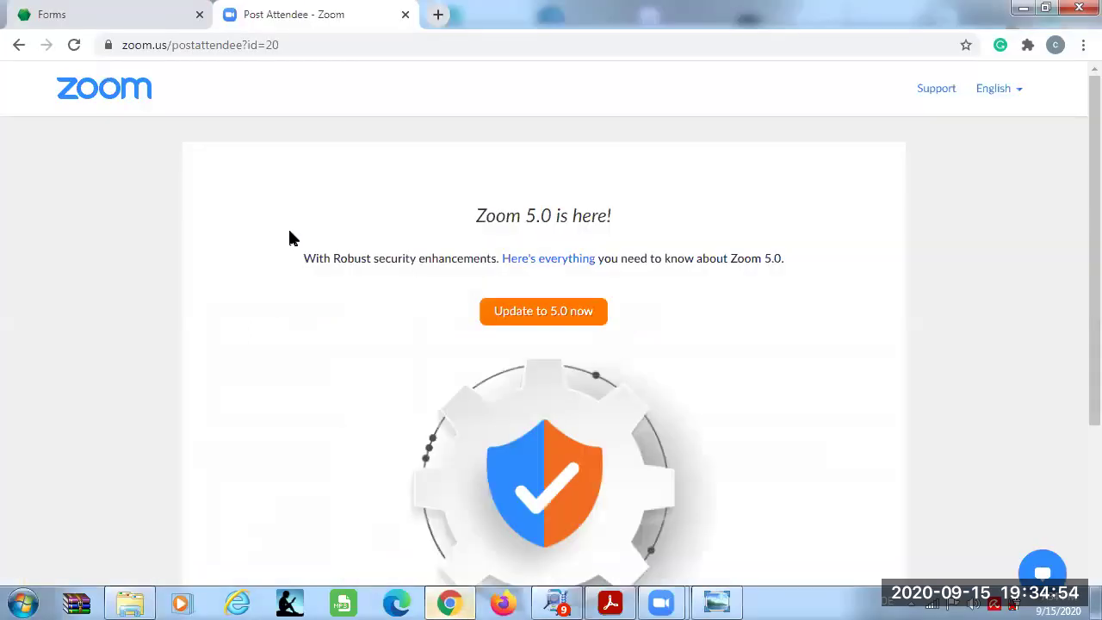
left_click(1023, 7)
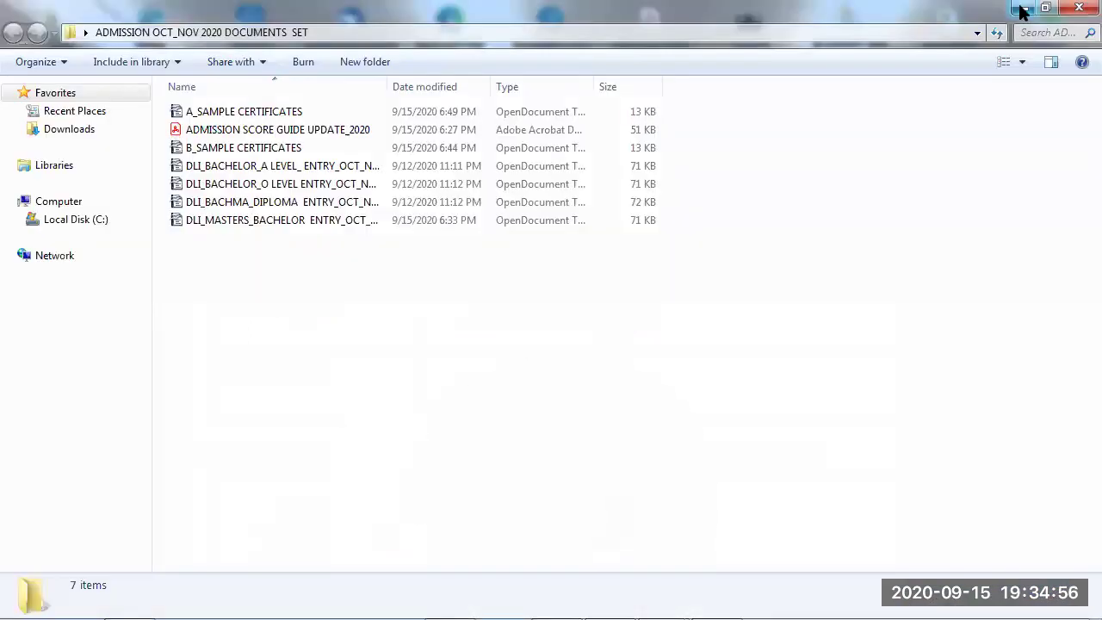
left_click(463, 606)
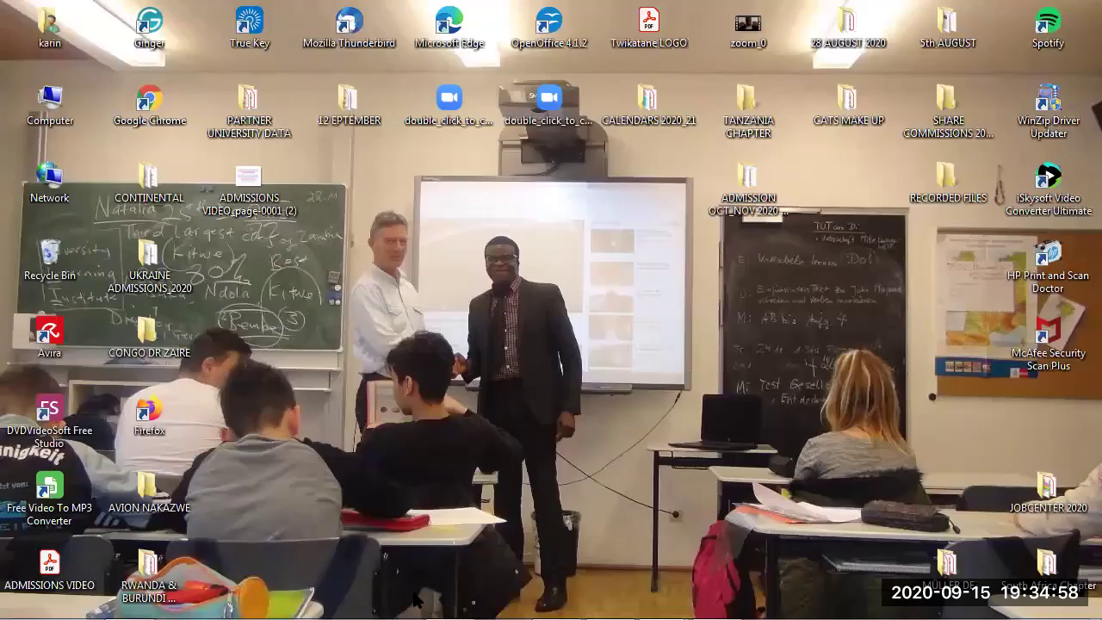
mouse_move(458, 603)
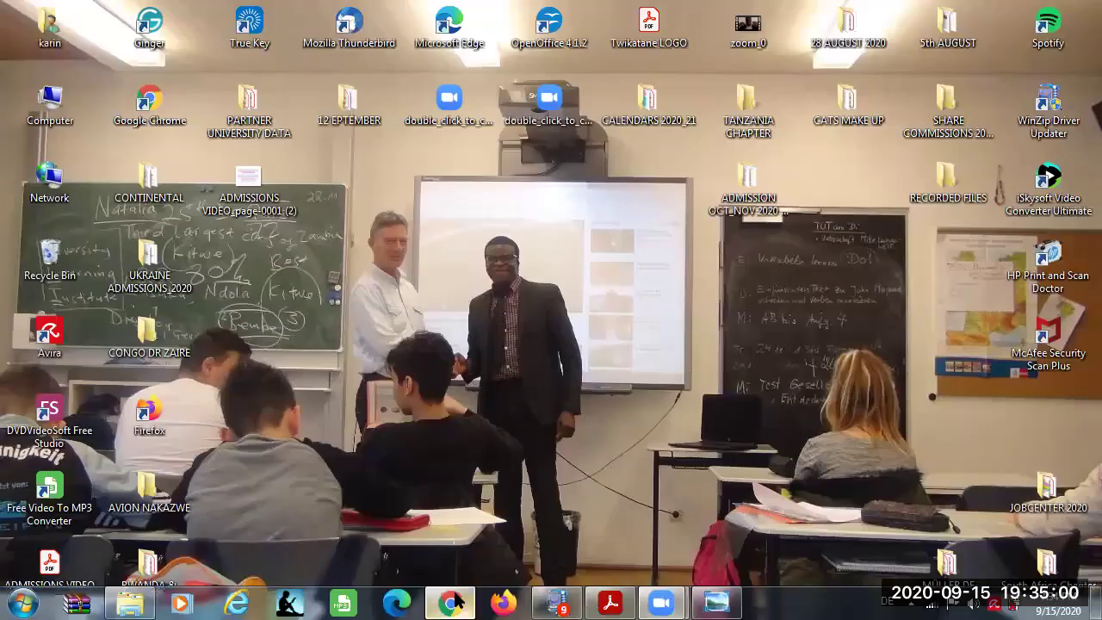
left_click(449, 602)
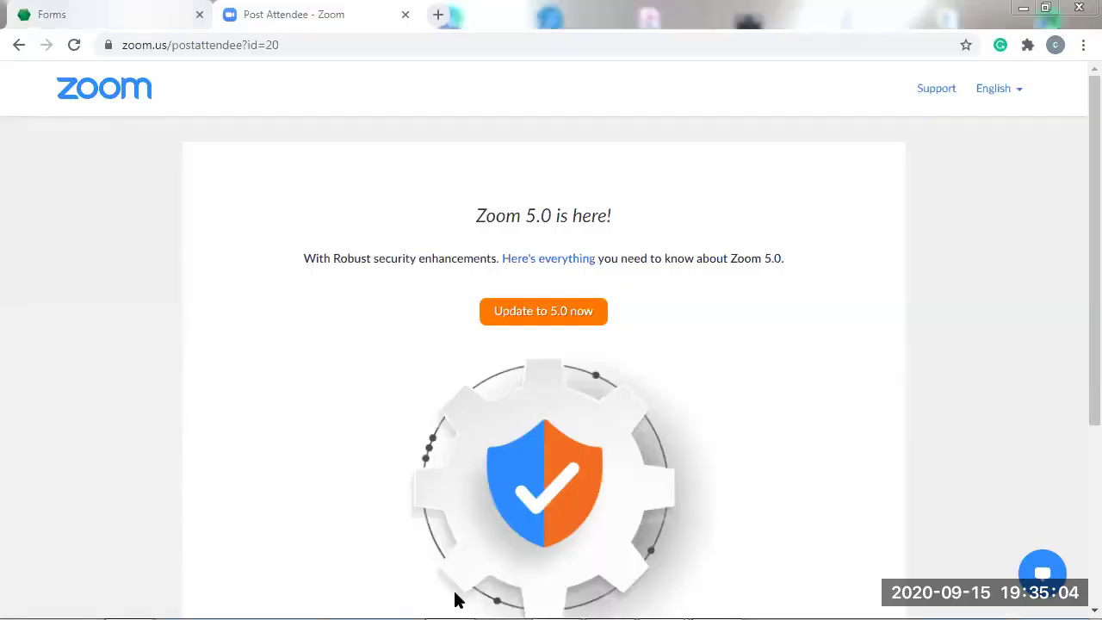
key("ctrl+shift+Tab")
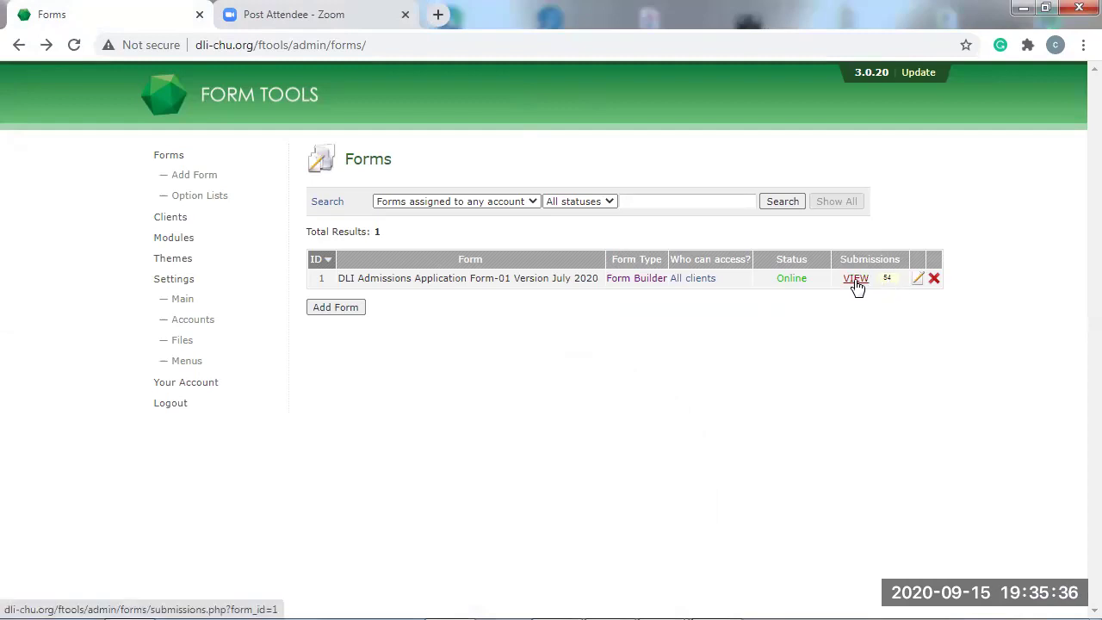
- Log back in to Form Tools using the saved administrator credentials
left_click(856, 279)
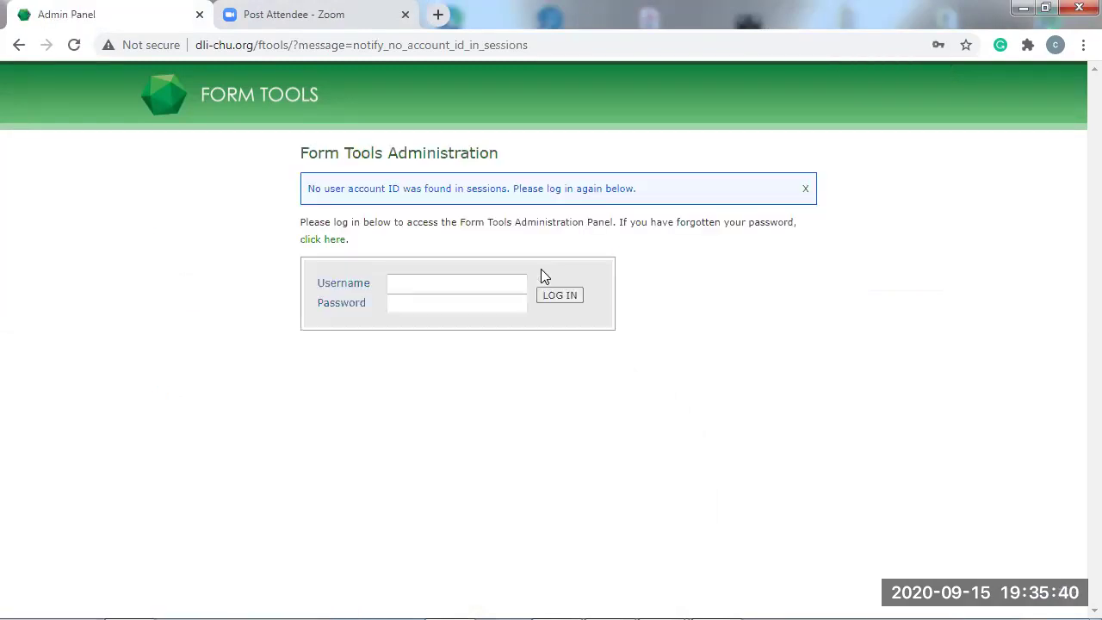
left_click(503, 286)
left_click(487, 327)
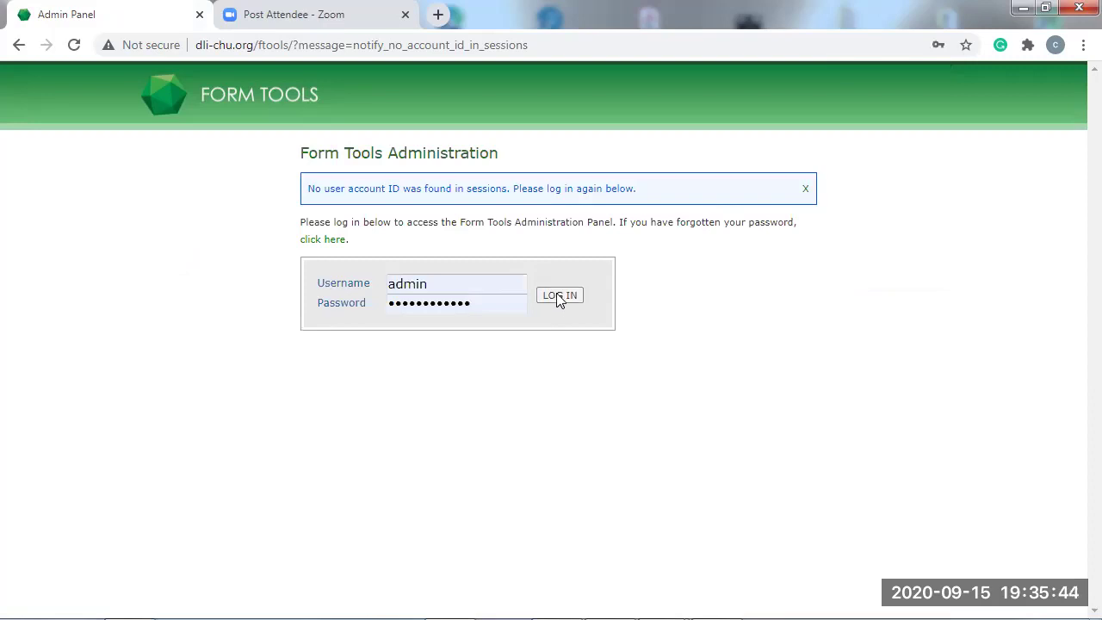
left_click(556, 294)
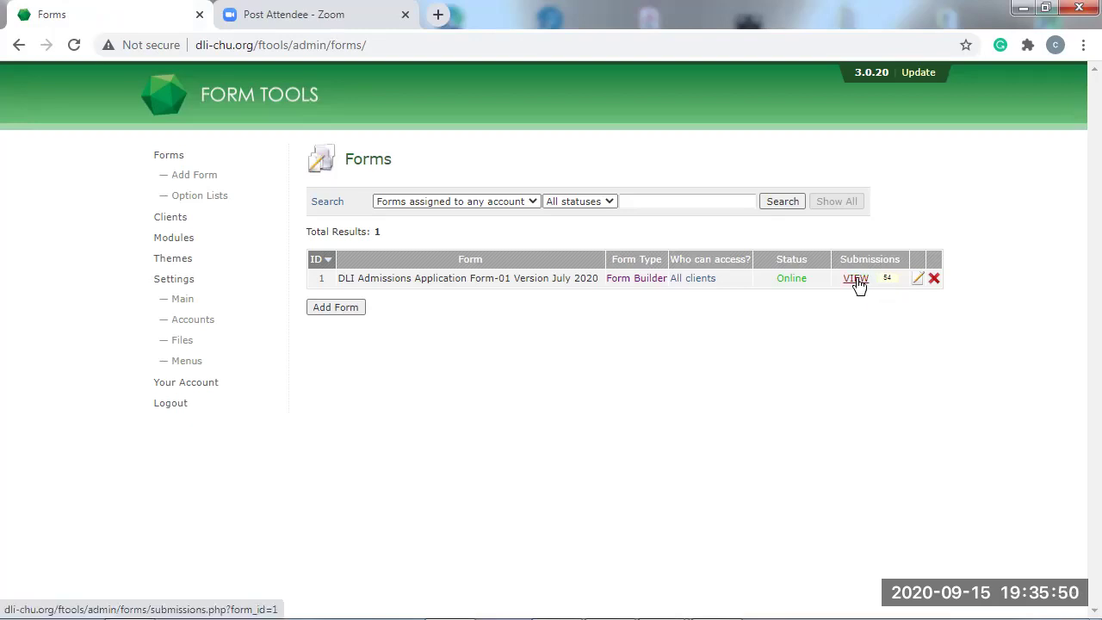
- Page through the 54 DLI admissions submissions and open submission 632 for editing
left_click(856, 279)
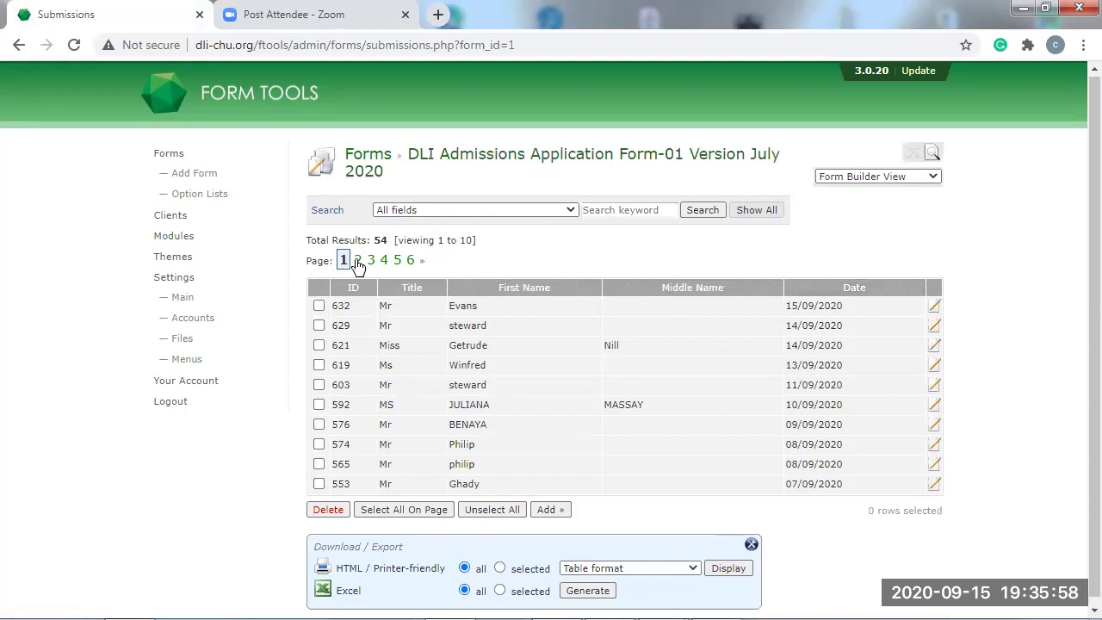
left_click(421, 263)
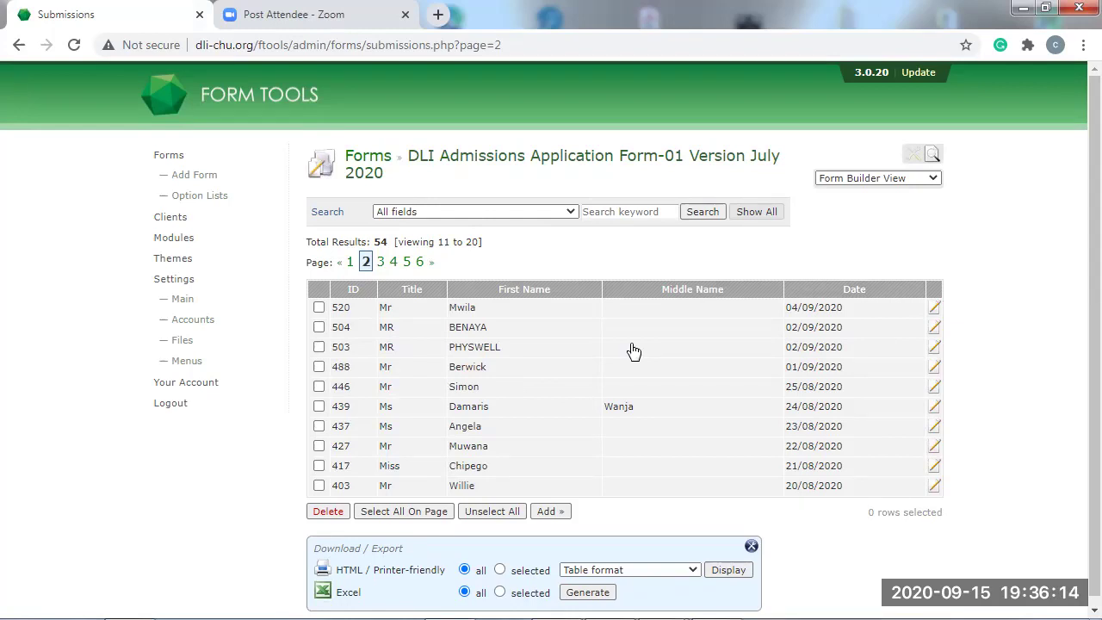
left_click(351, 267)
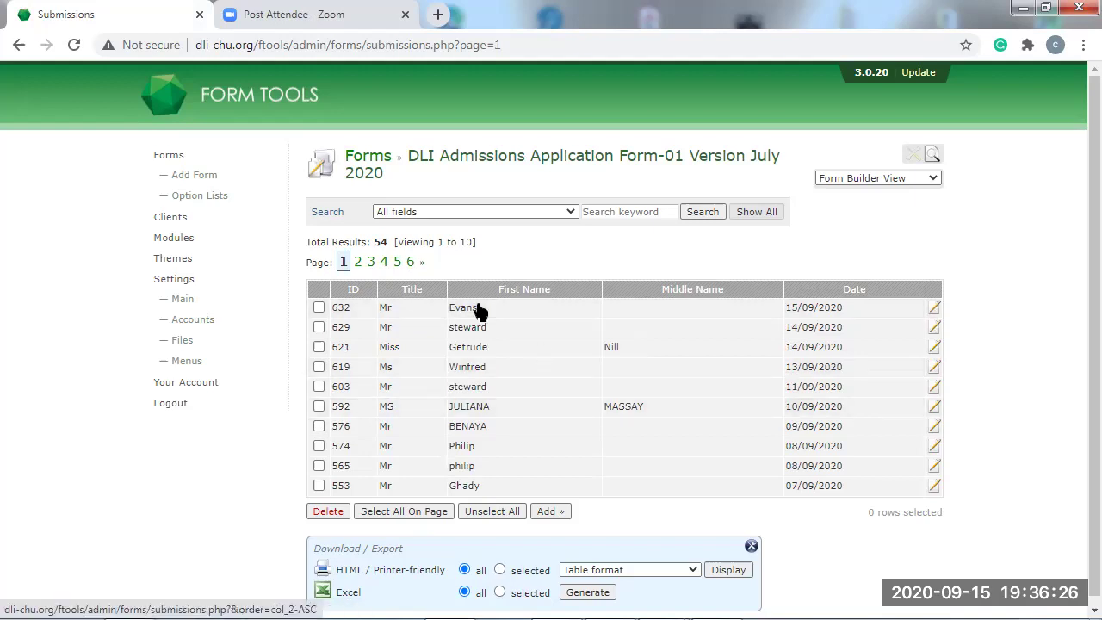
left_click(934, 311)
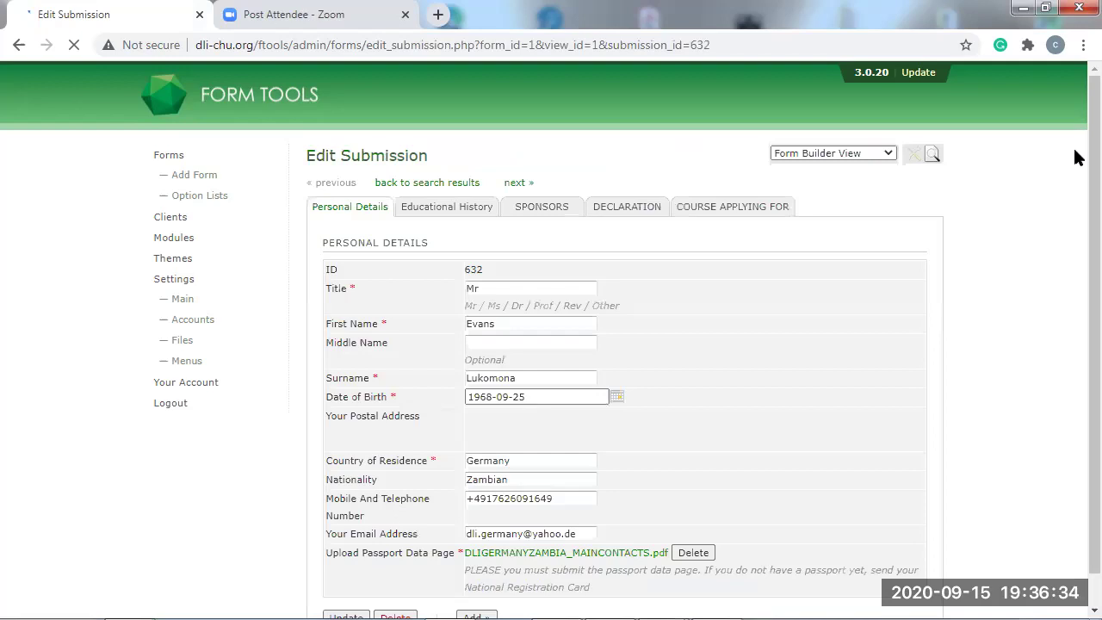
scroll(463, 197, "down", 1)
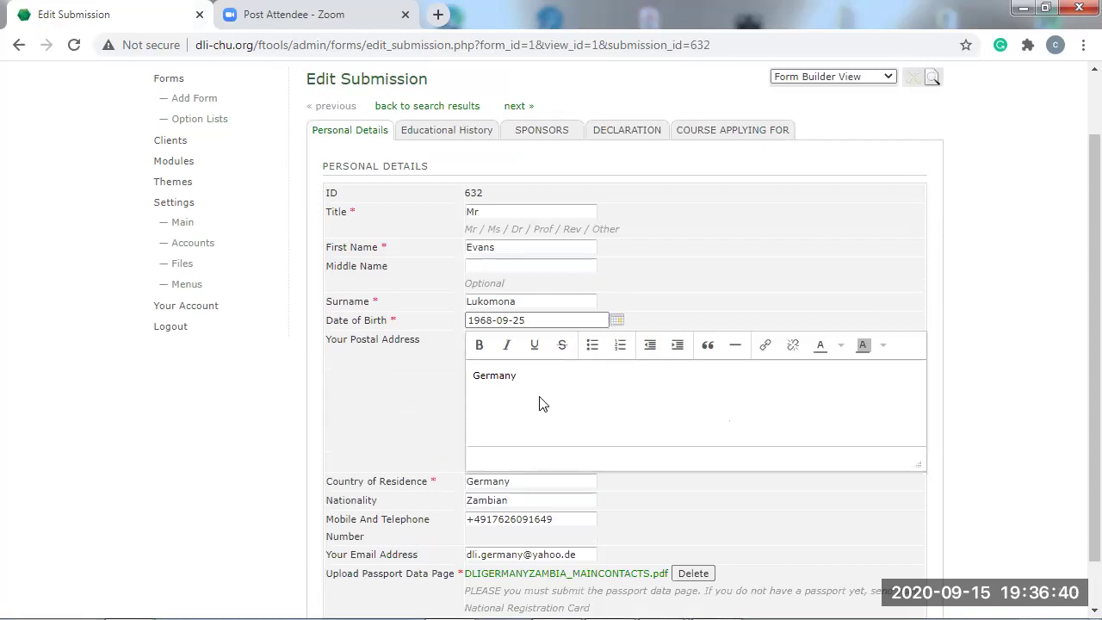
scroll(1079, 335, "down", 1)
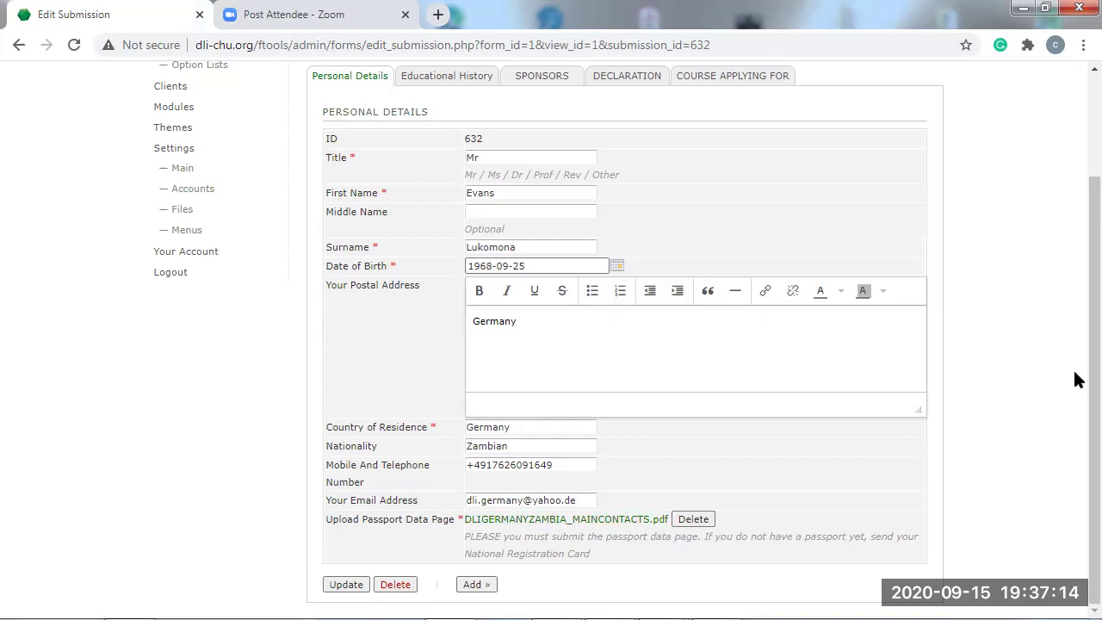
scroll(585, 108, "up", 1)
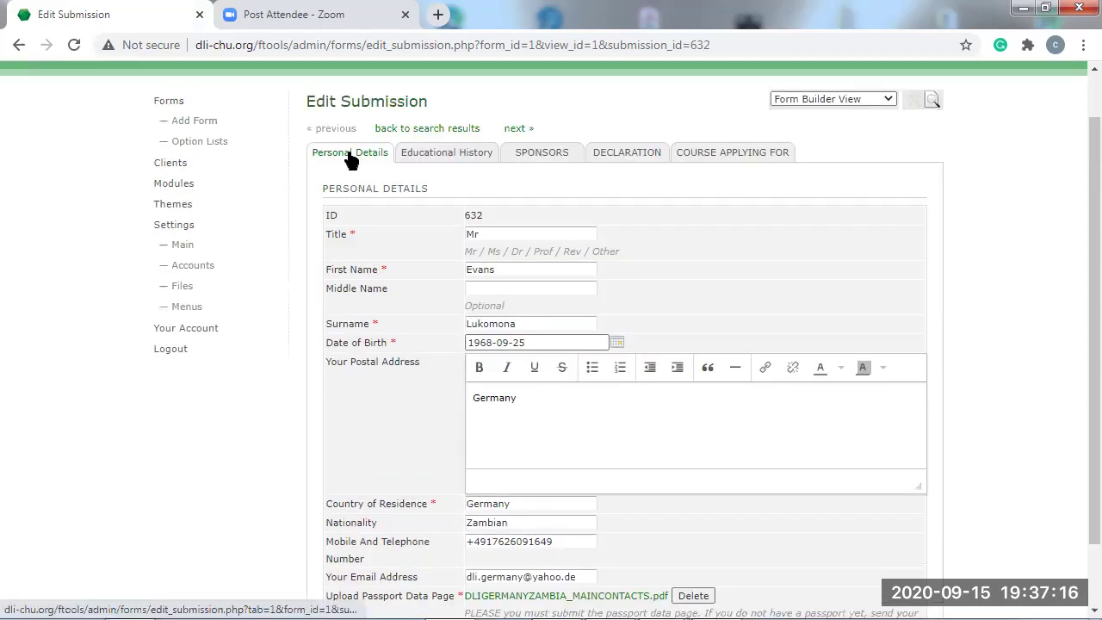
- Review submission 632's Educational History tab, then its Sponsors tab
left_click(424, 155)
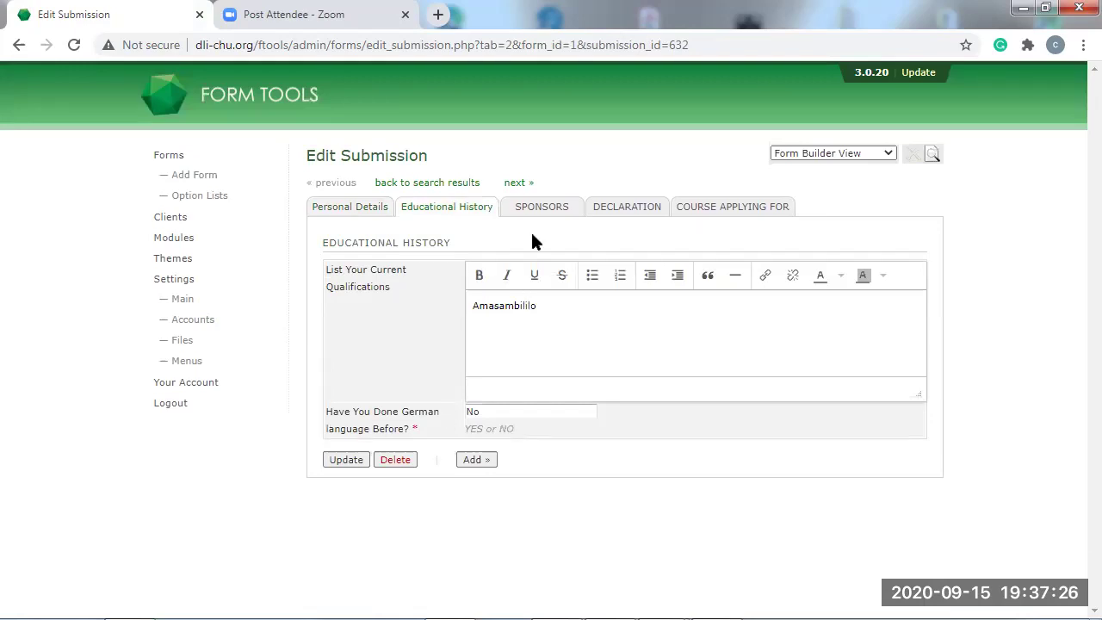
left_click(543, 208)
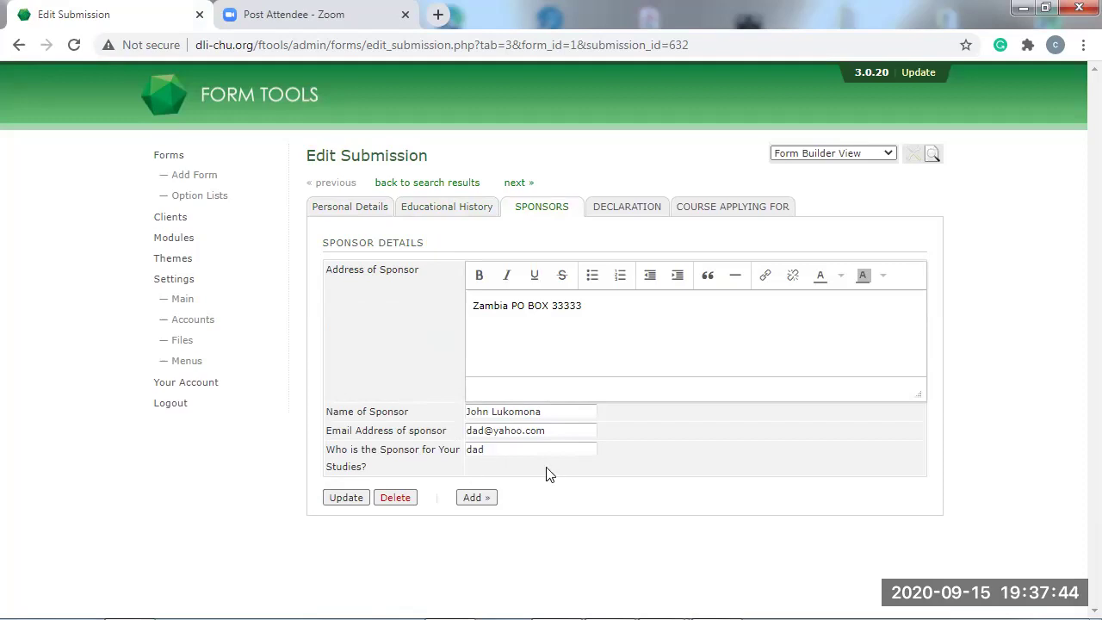
- Review the Declaration and Course Applying For tabs, then minimize Chrome
left_click(634, 214)
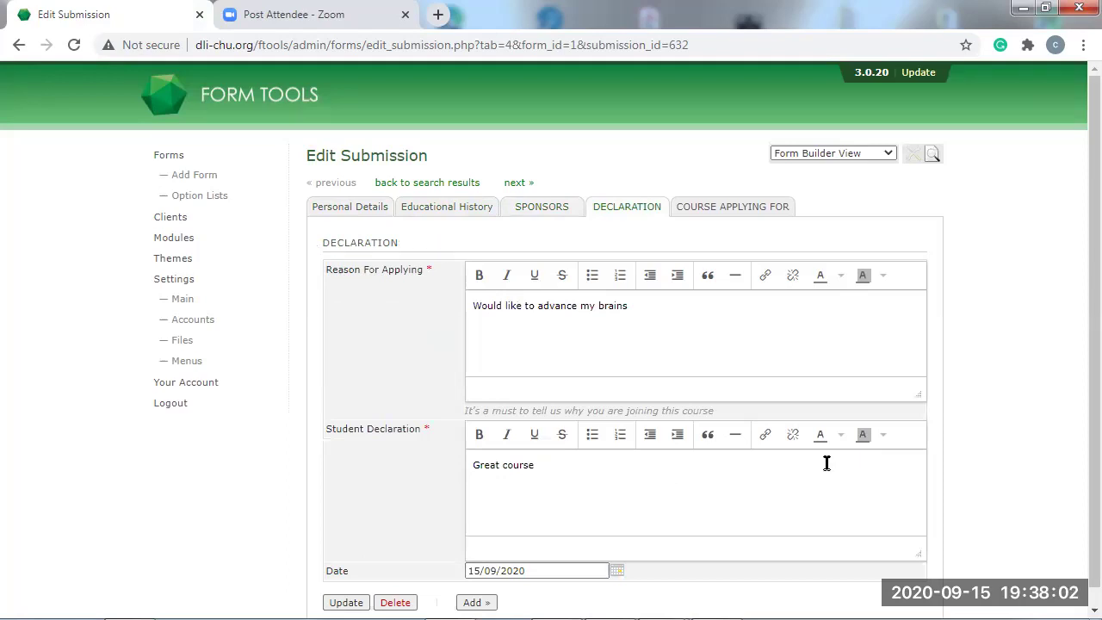
scroll(1076, 516, "down", 1)
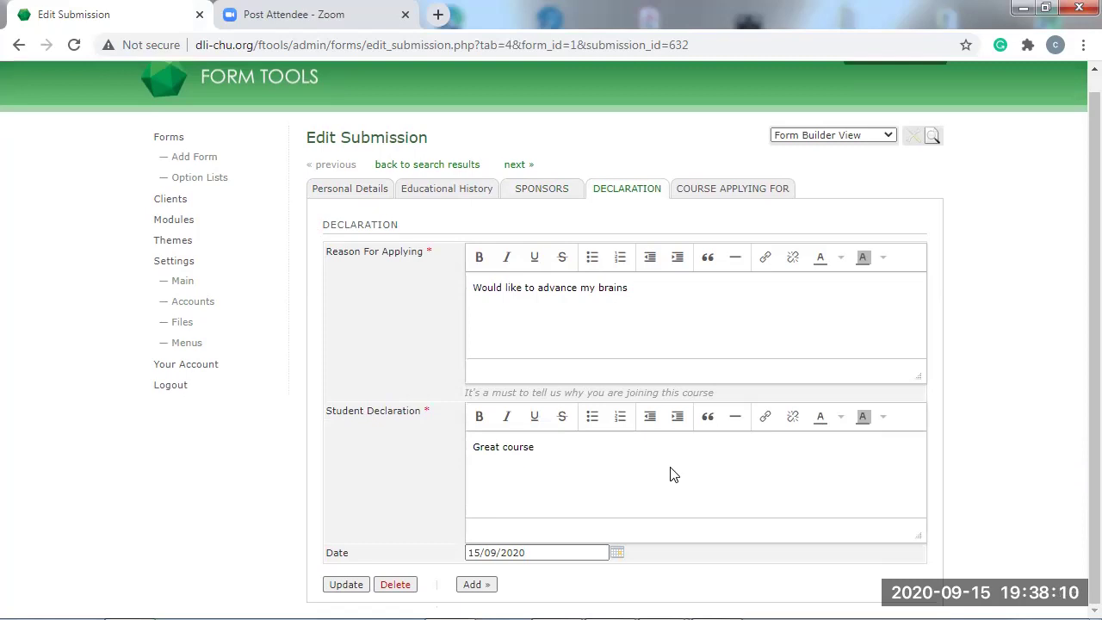
left_click(714, 195)
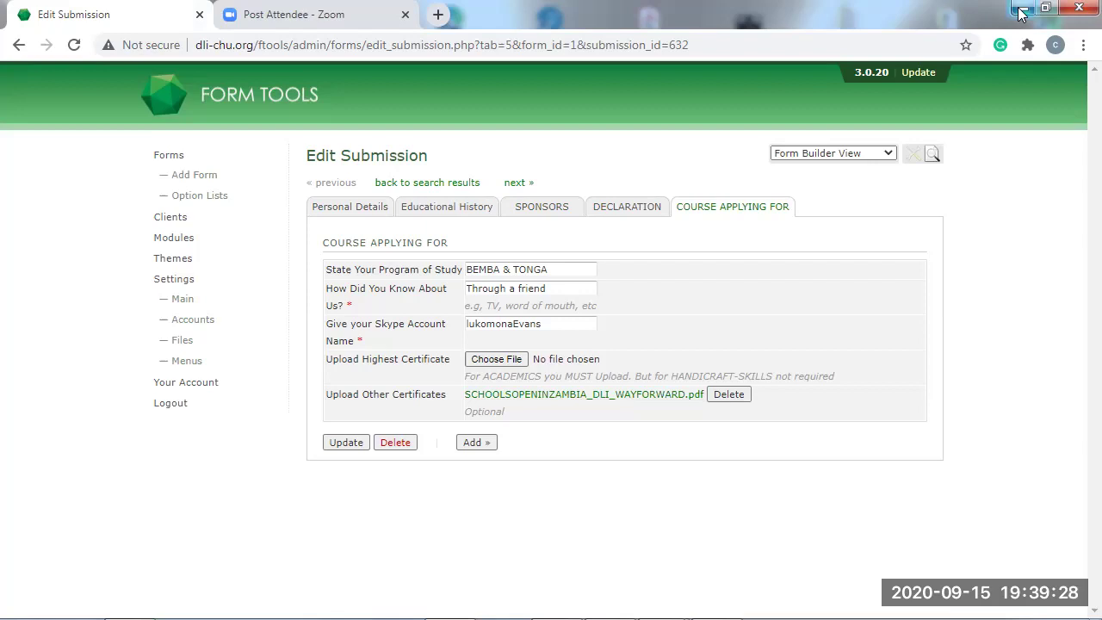
left_click(380, 600)
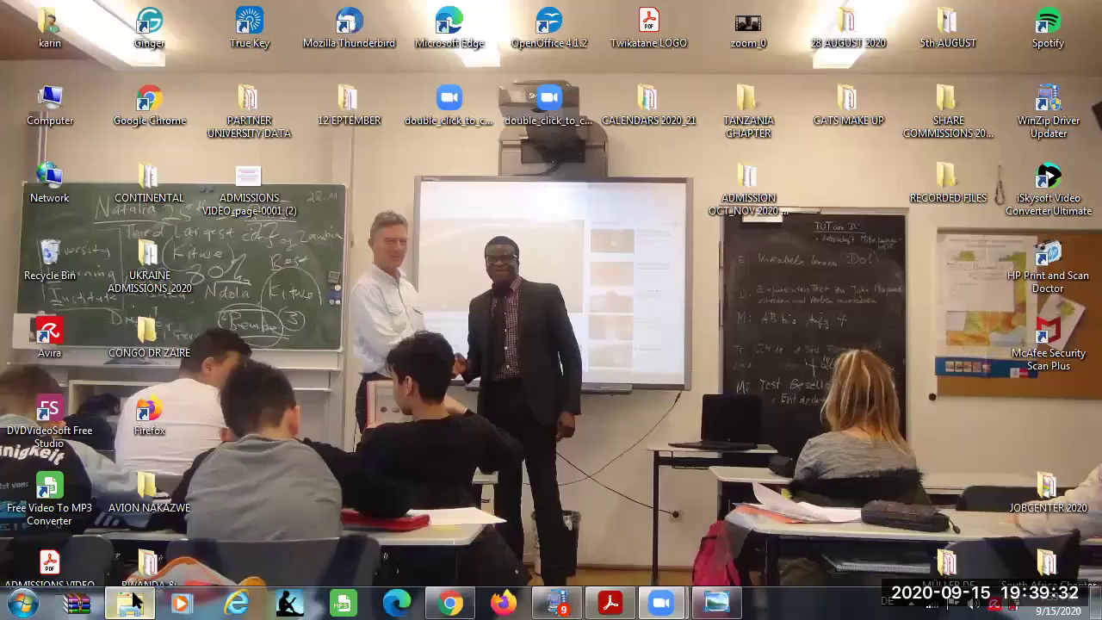
- Switch to the documents folder and open A_SAMPLE CERTIFICATES.odt in Writer
key("alt+Tab")
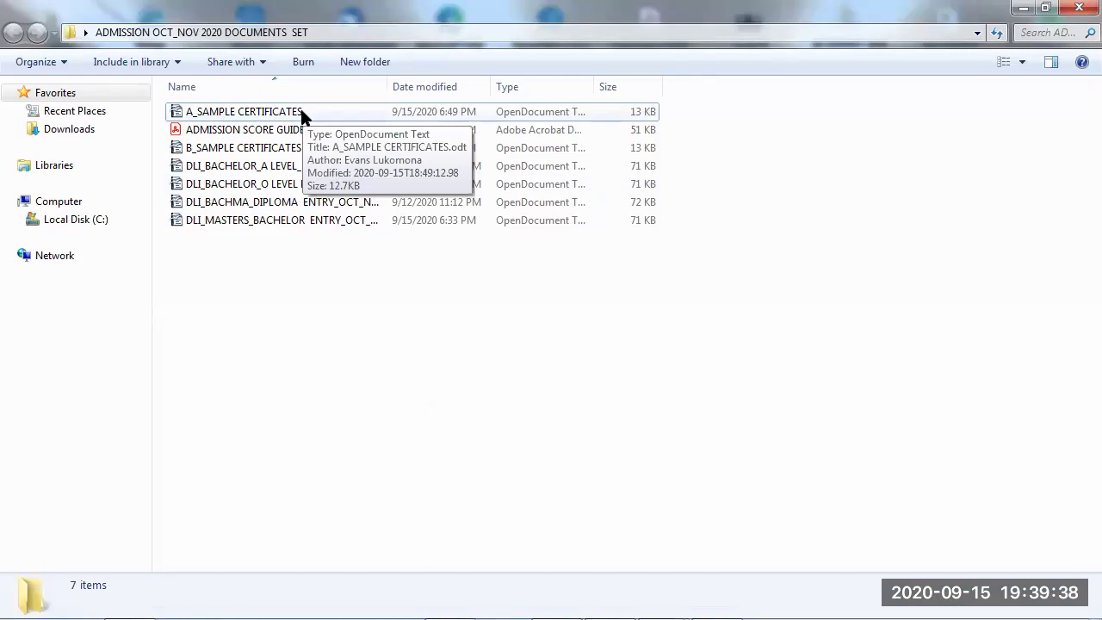
double_click(303, 112)
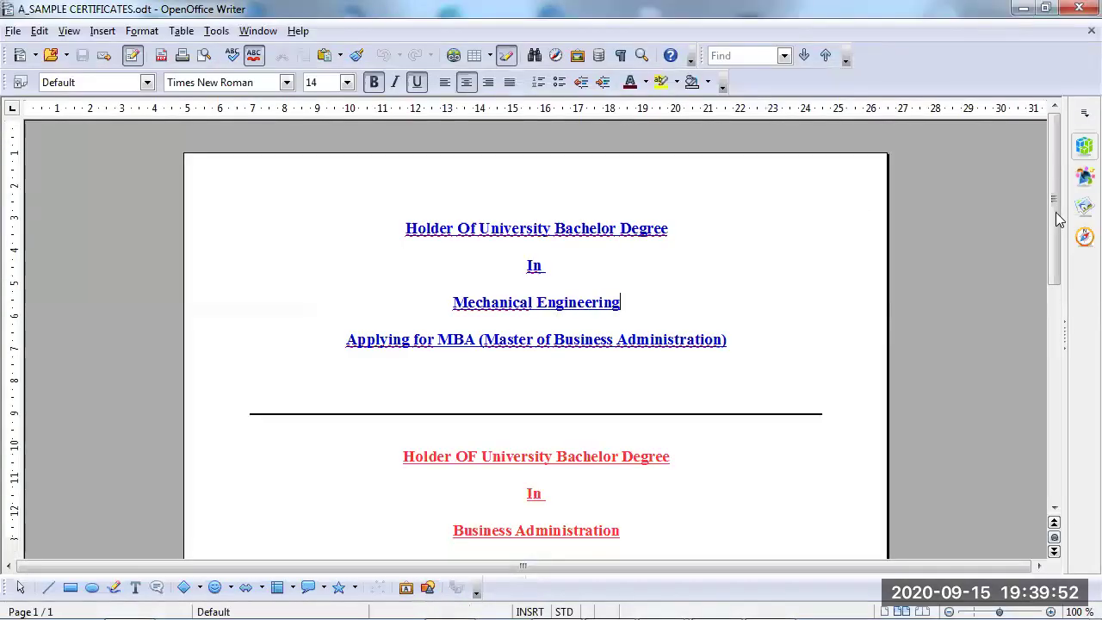
- Minimize A_SAMPLE CERTIFICATES and open B_SAMPLE CERTIFICATES.odt from the folder
scroll(1054, 208, "down", 2)
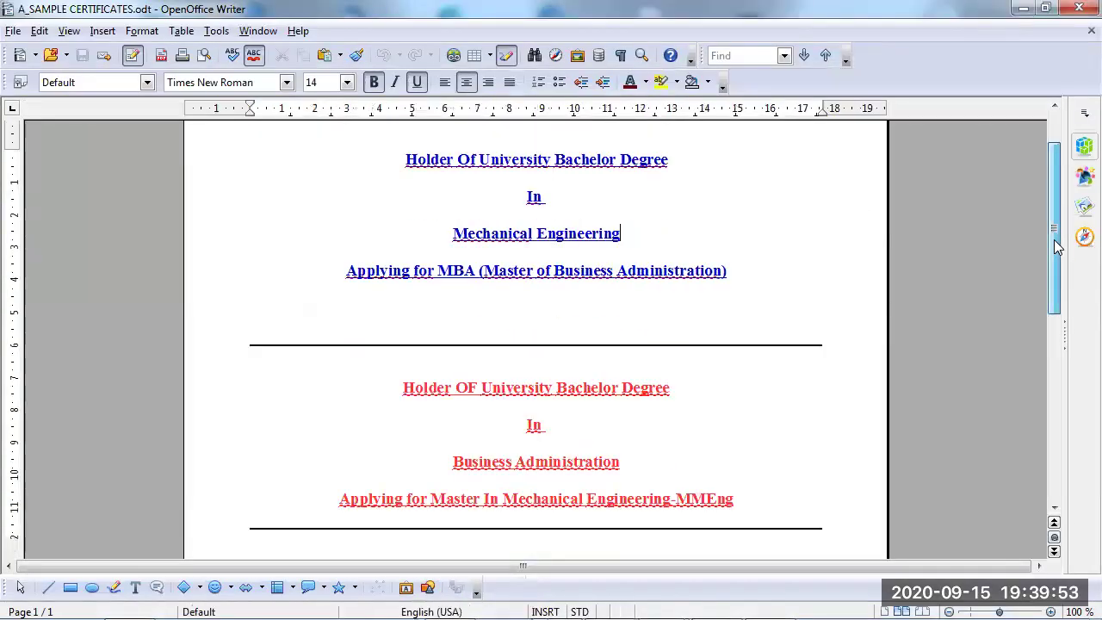
left_click(1023, 8)
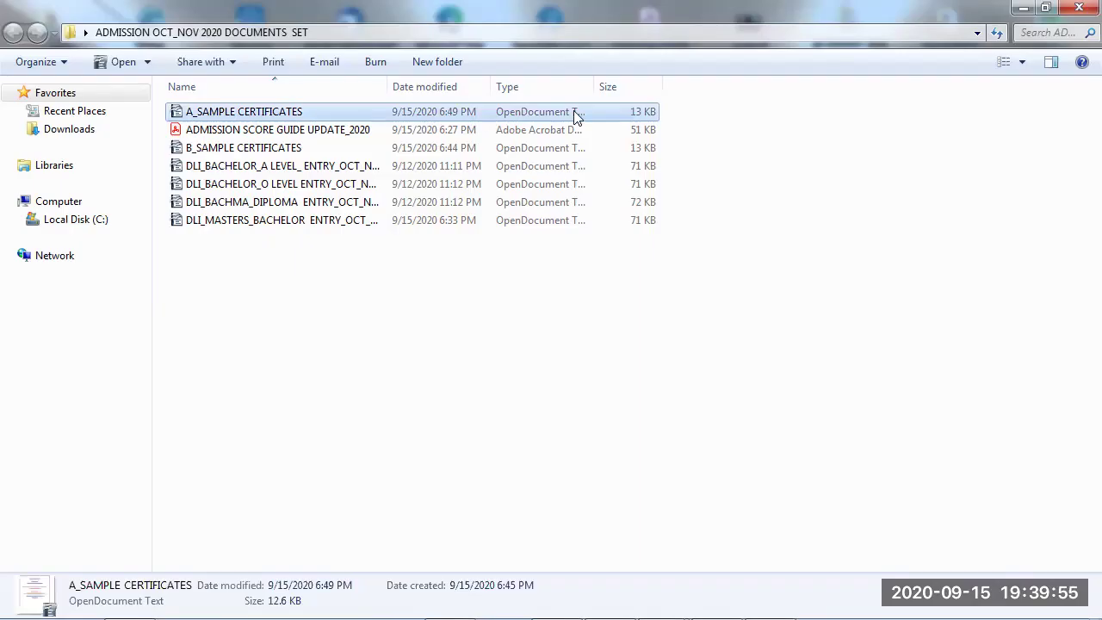
double_click(265, 150)
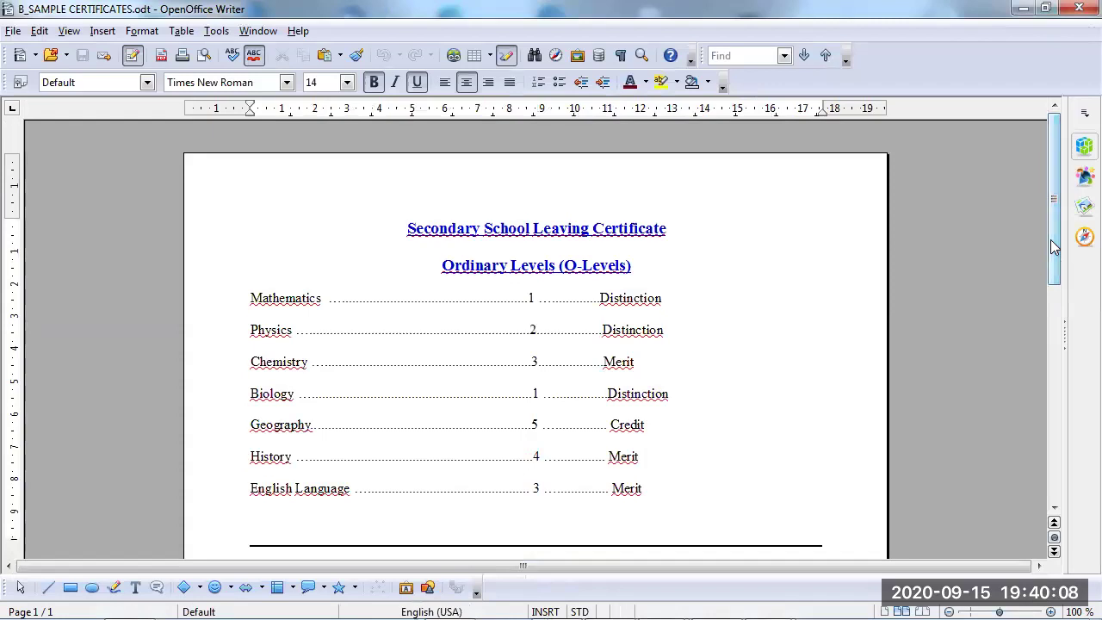
- Scroll through B_SAMPLE CERTIFICATES.odt to view the O-Level certificate's seven subject grades
scroll(567, 172, "down", 1)
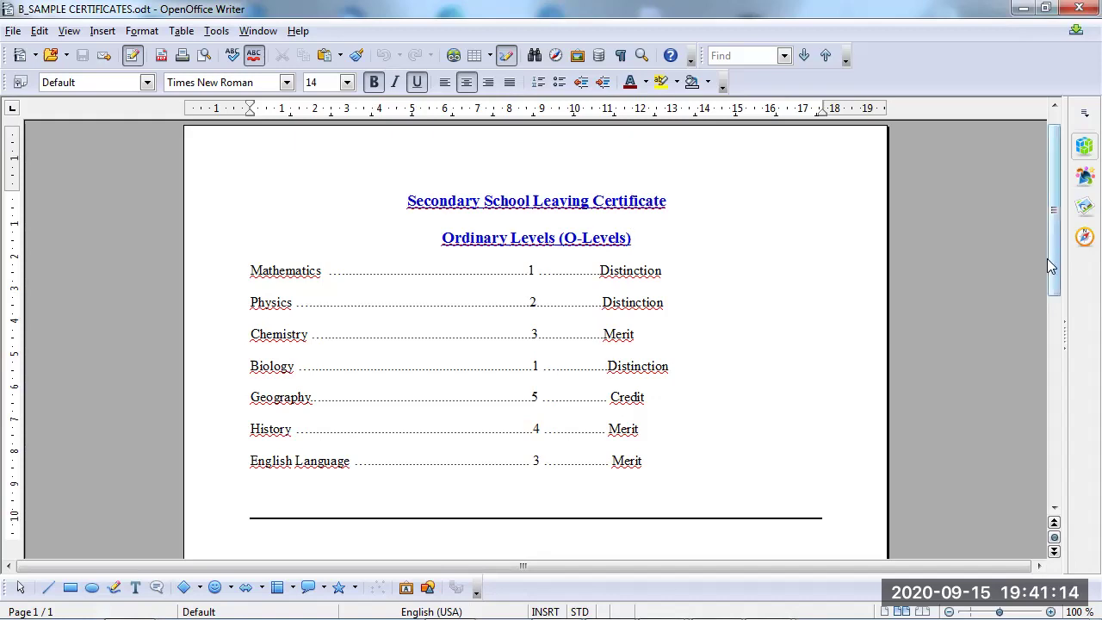
scroll(1052, 267, "down", 2)
left_click_drag(1052, 334, 1047, 274)
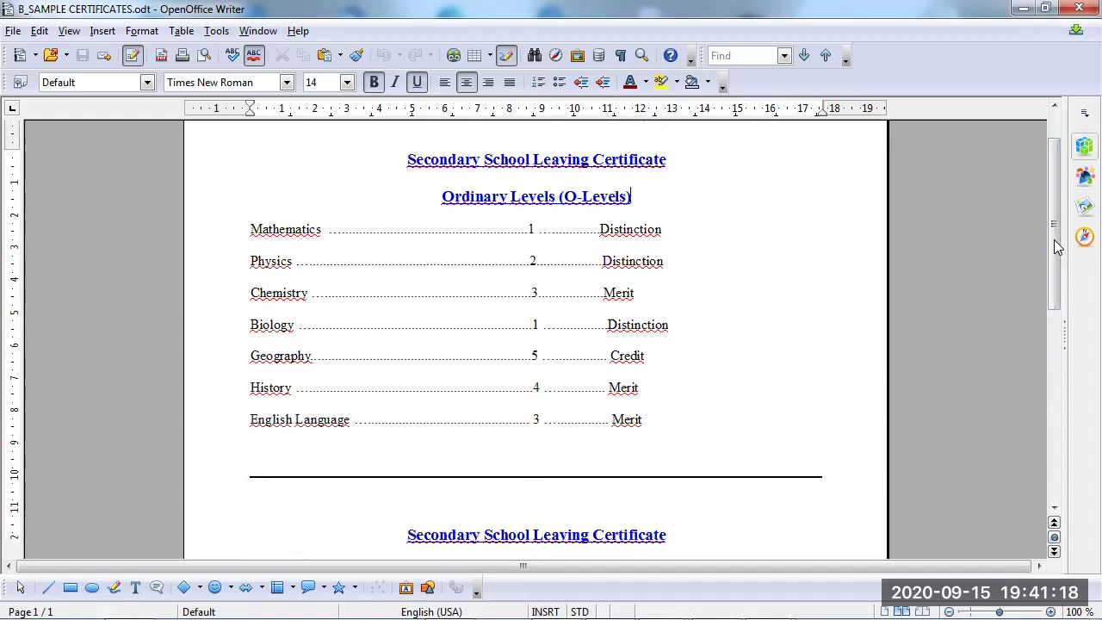
scroll(1053, 241, "up", 1)
scroll(474, 425, "down", 1)
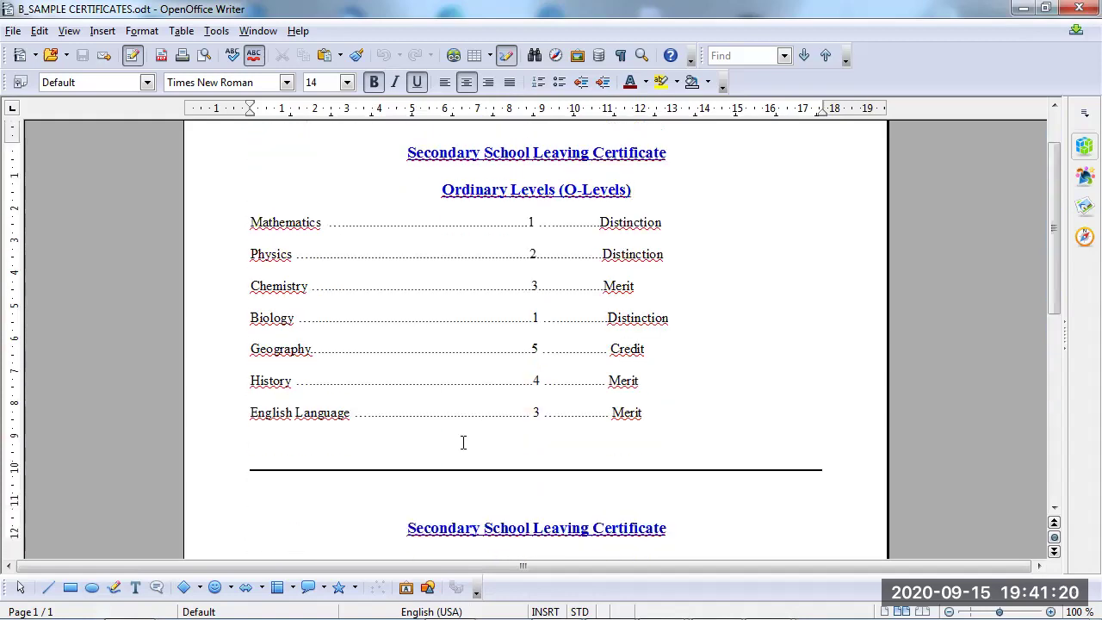
- Add a 'Medicine' line under English Language, formatted red, bold, size 15 and centred
left_click(465, 440)
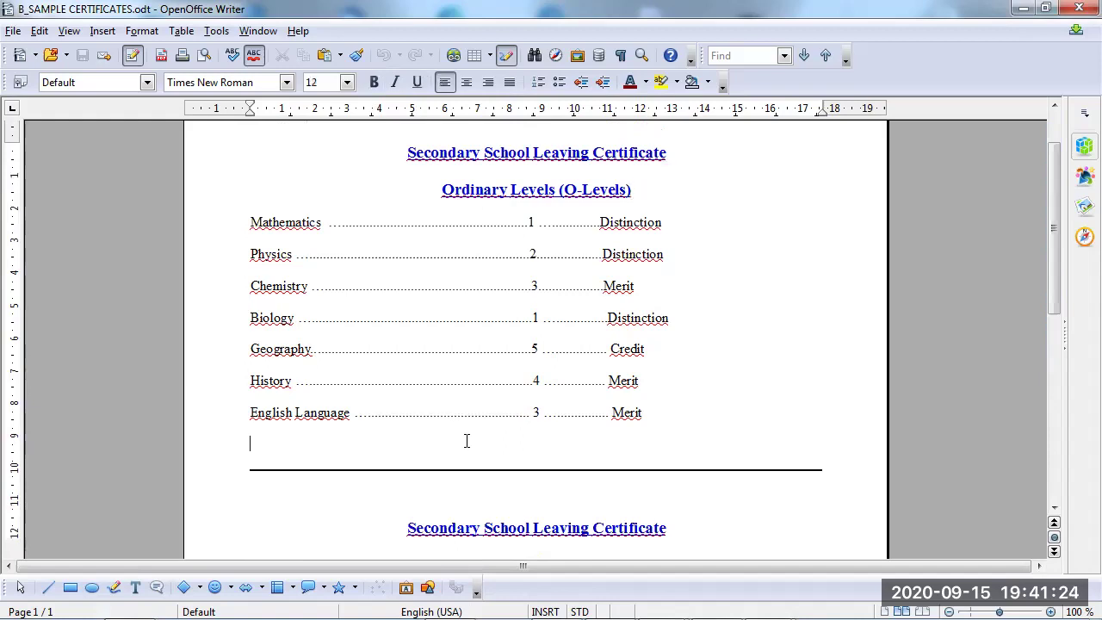
type("Medicine")
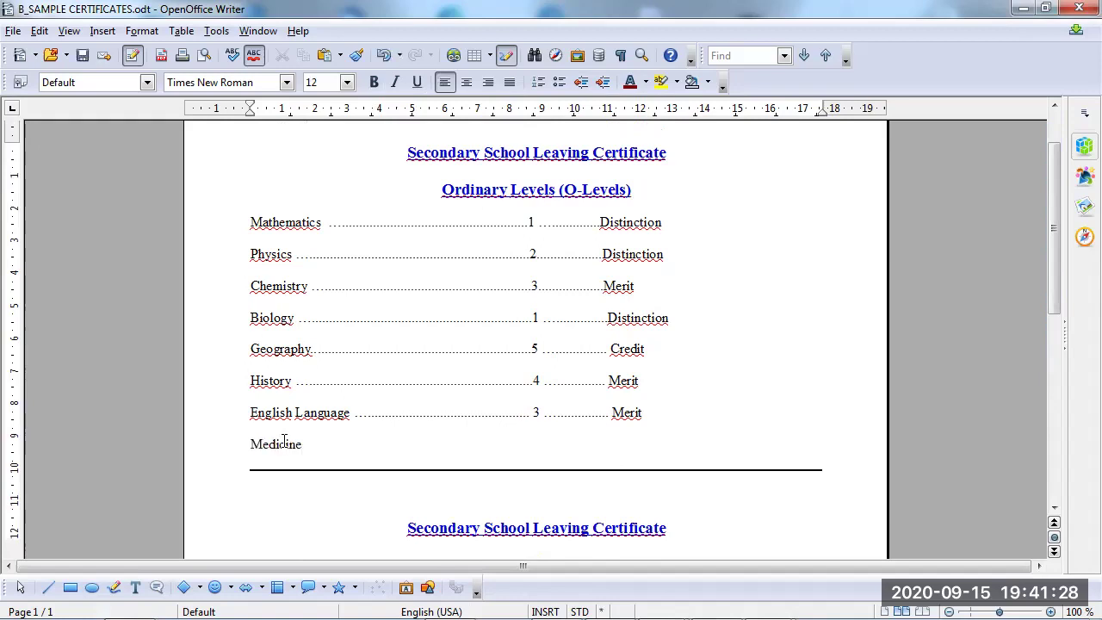
double_click(283, 443)
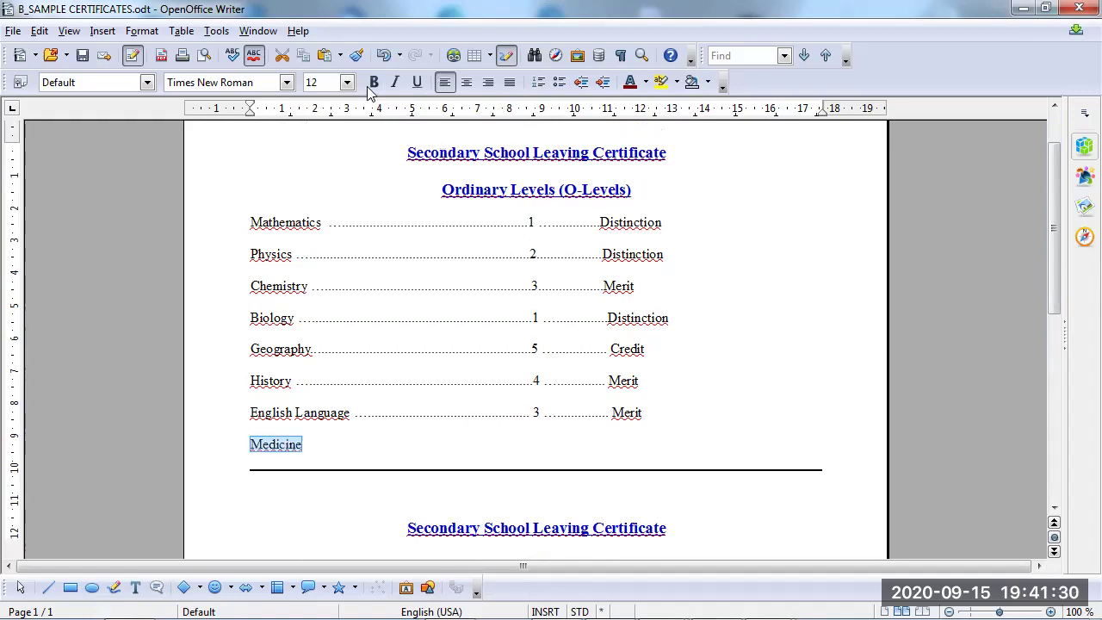
left_click(645, 83)
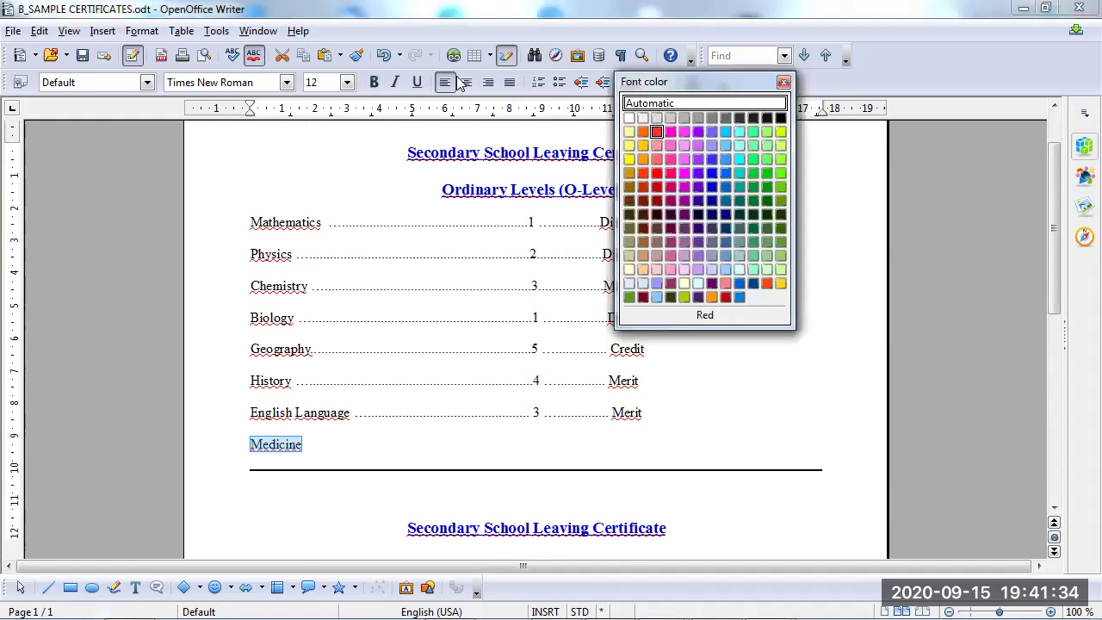
left_click(656, 131)
left_click(374, 82)
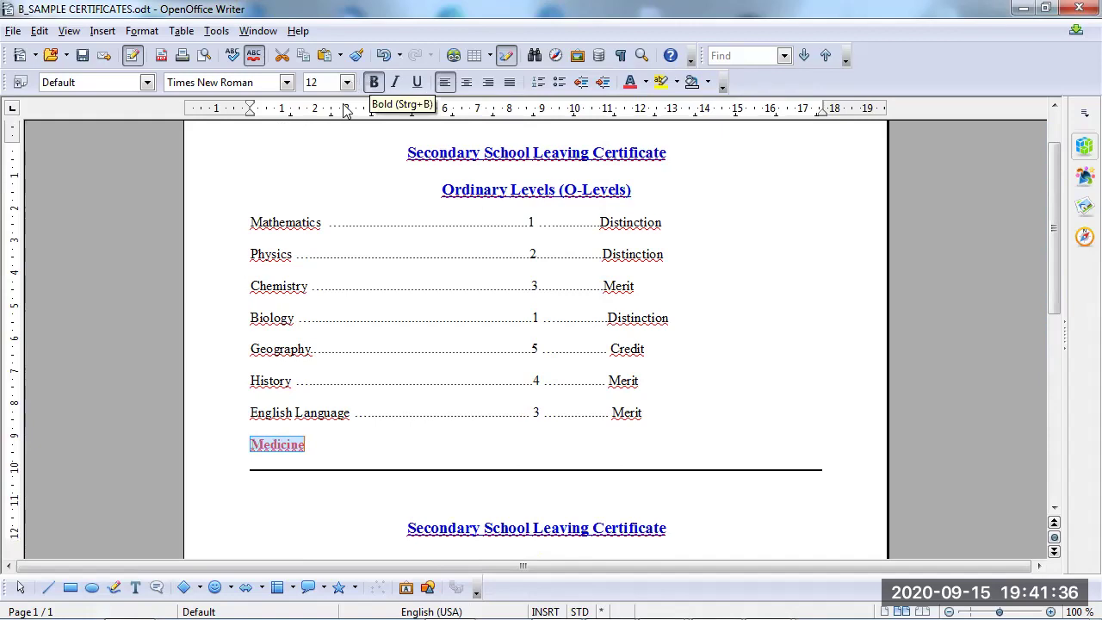
left_click(347, 82)
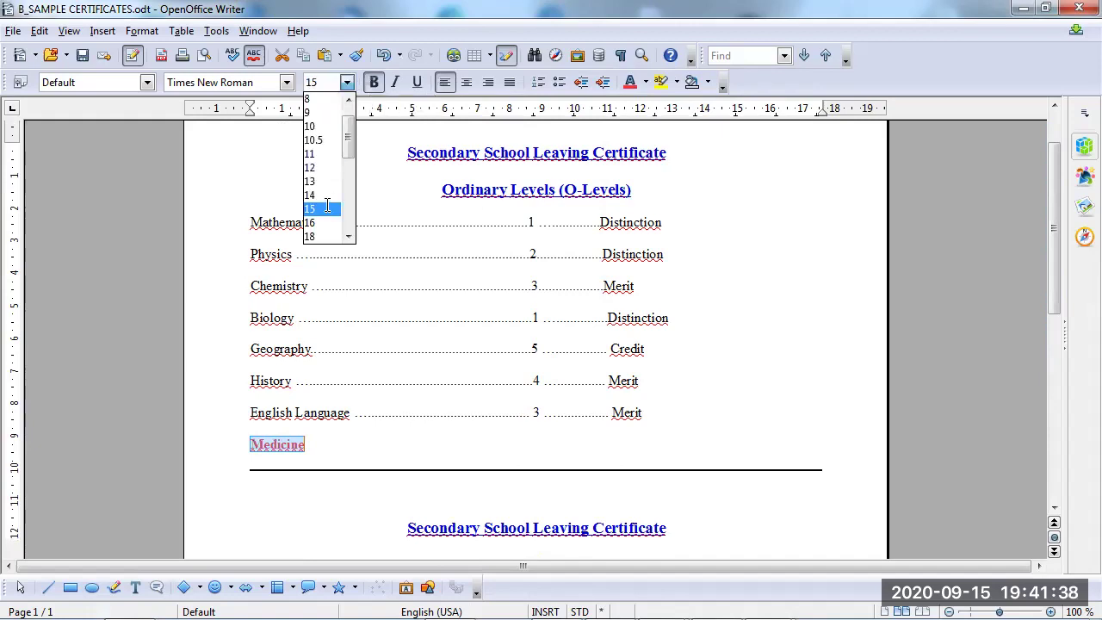
left_click(327, 210)
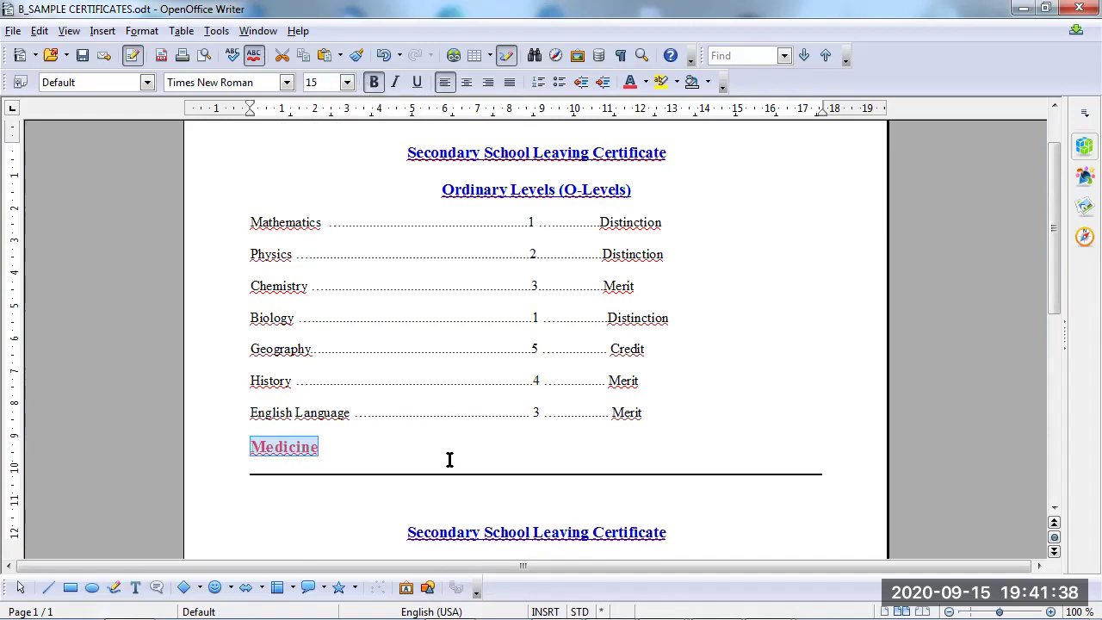
left_click(466, 82)
left_click(822, 357)
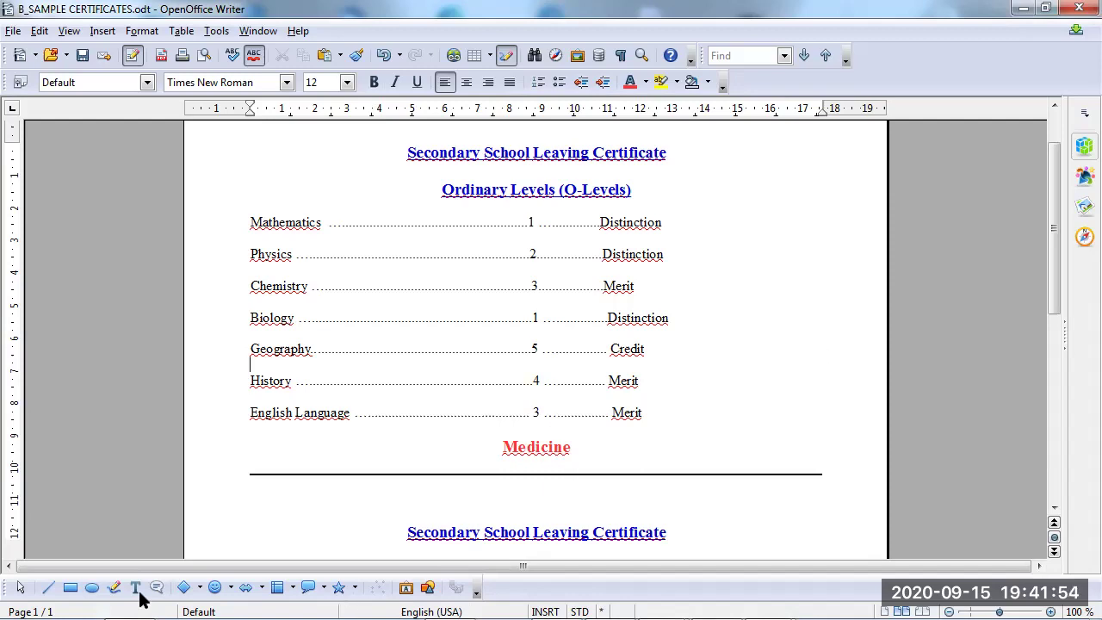
- Open ADMISSION SCORE GUIDE UPDATE_2020.pdf from the admission documents folder
mouse_move(138, 600)
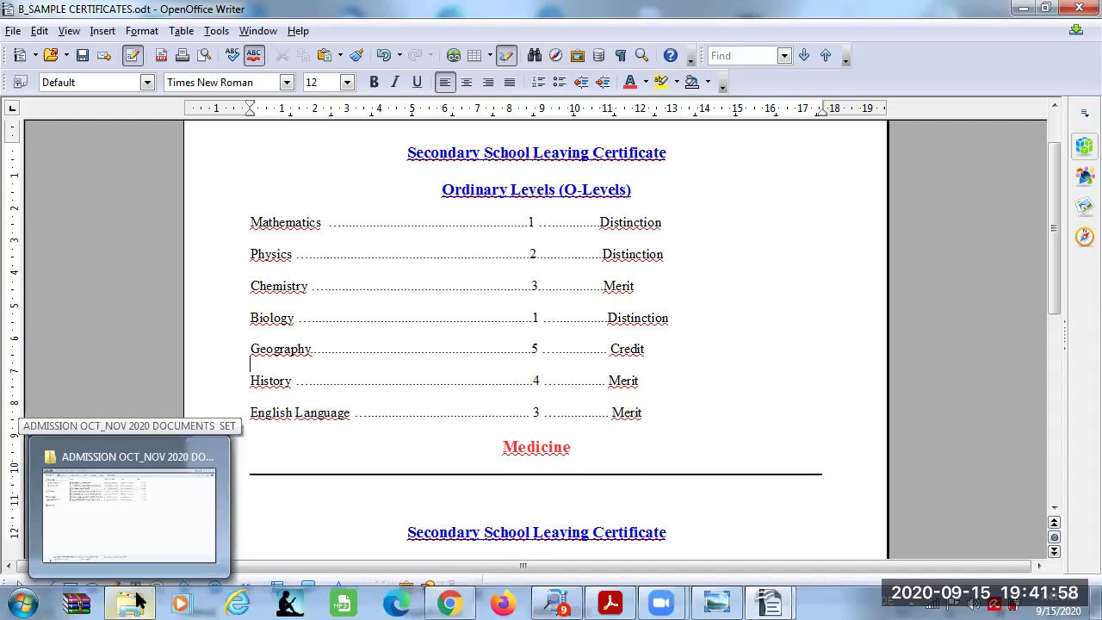
left_click(138, 600)
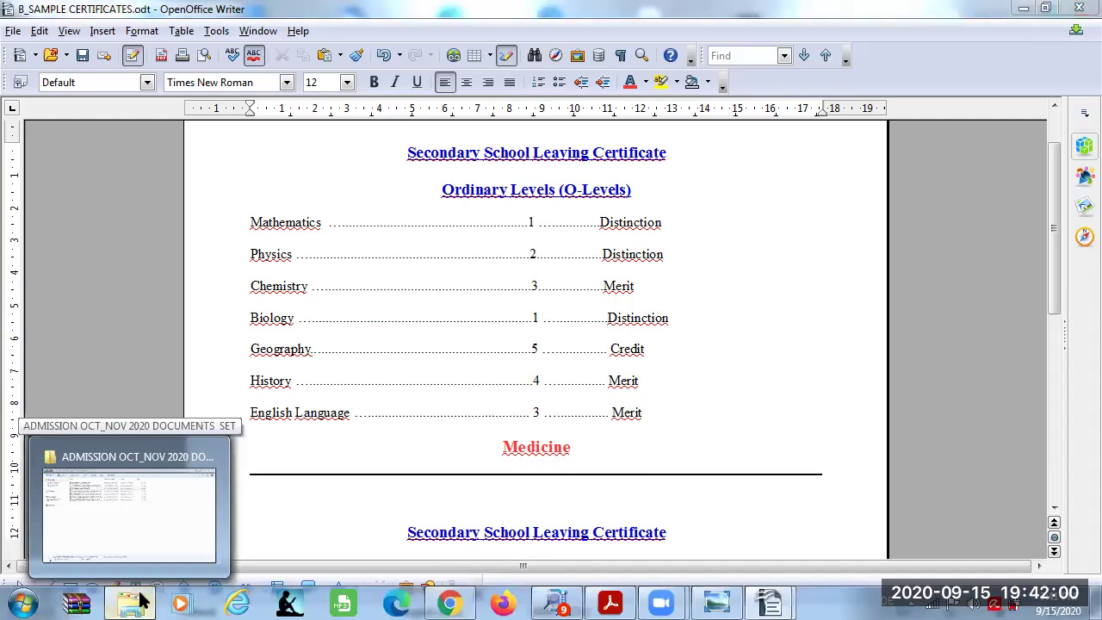
left_click(292, 131)
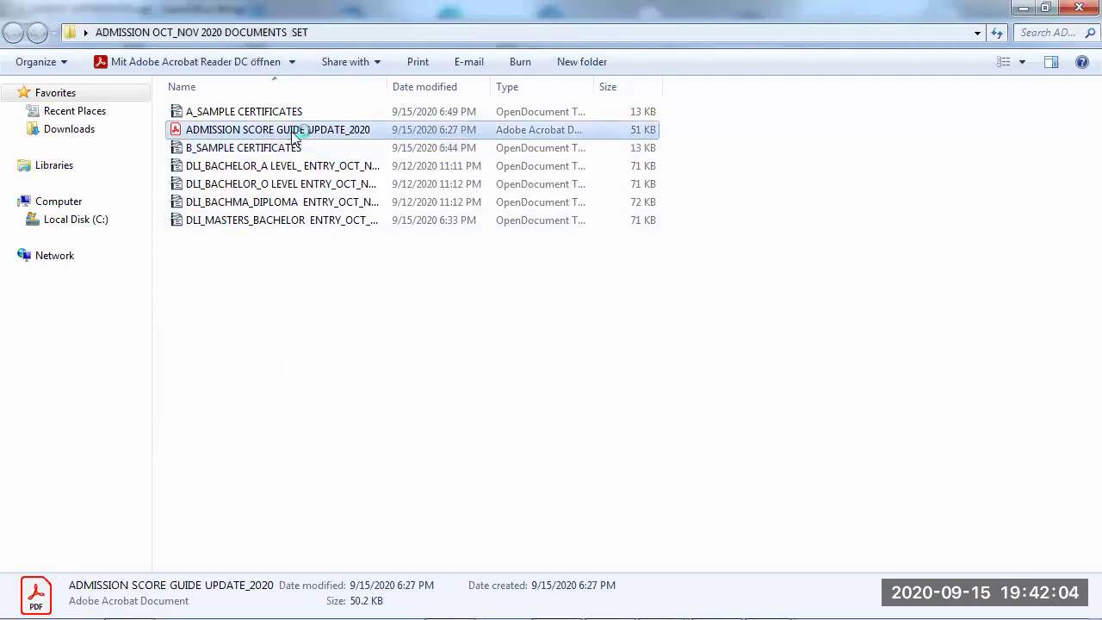
double_click(293, 133)
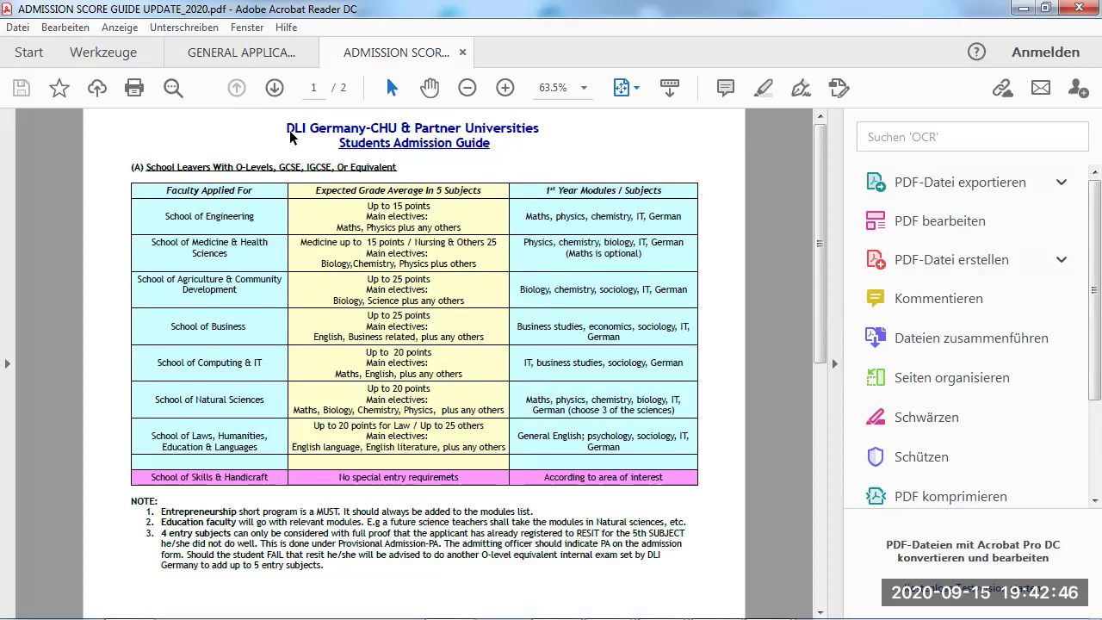
- Zoom the score guide to 100% and pan to the O-level admission requirements table
left_click(506, 87)
left_click(836, 364)
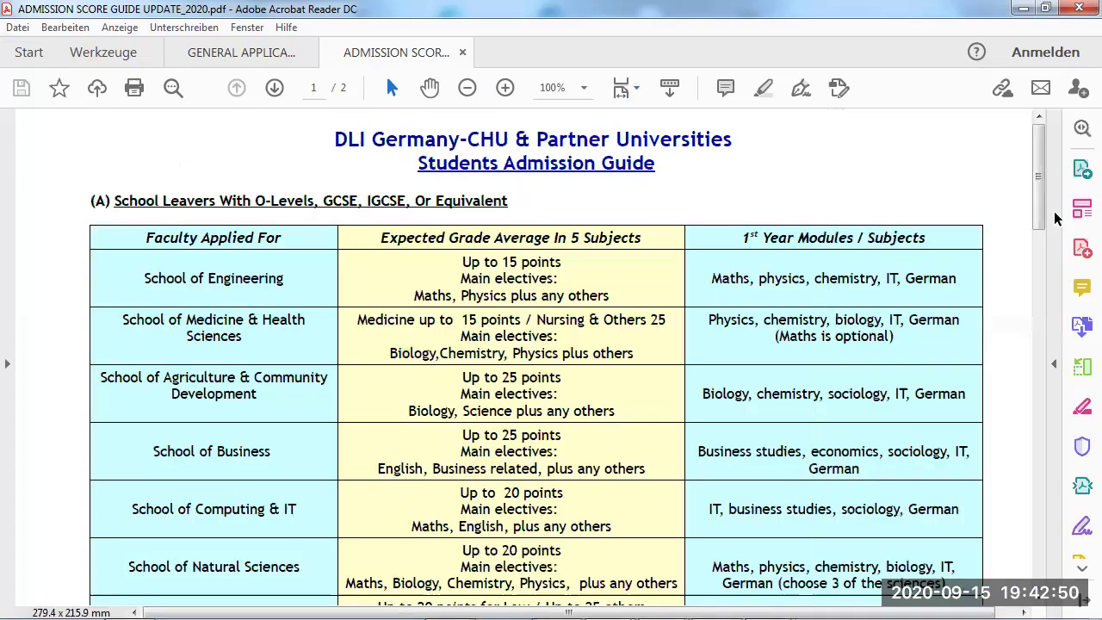
left_click_drag(1038, 205, 126, 161)
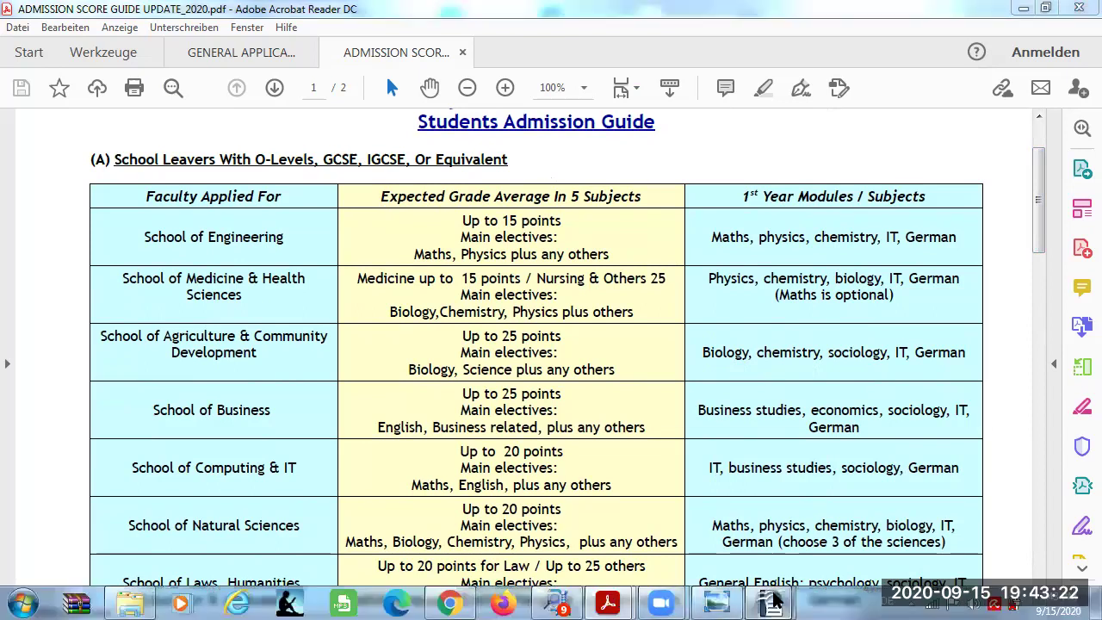
mouse_move(772, 600)
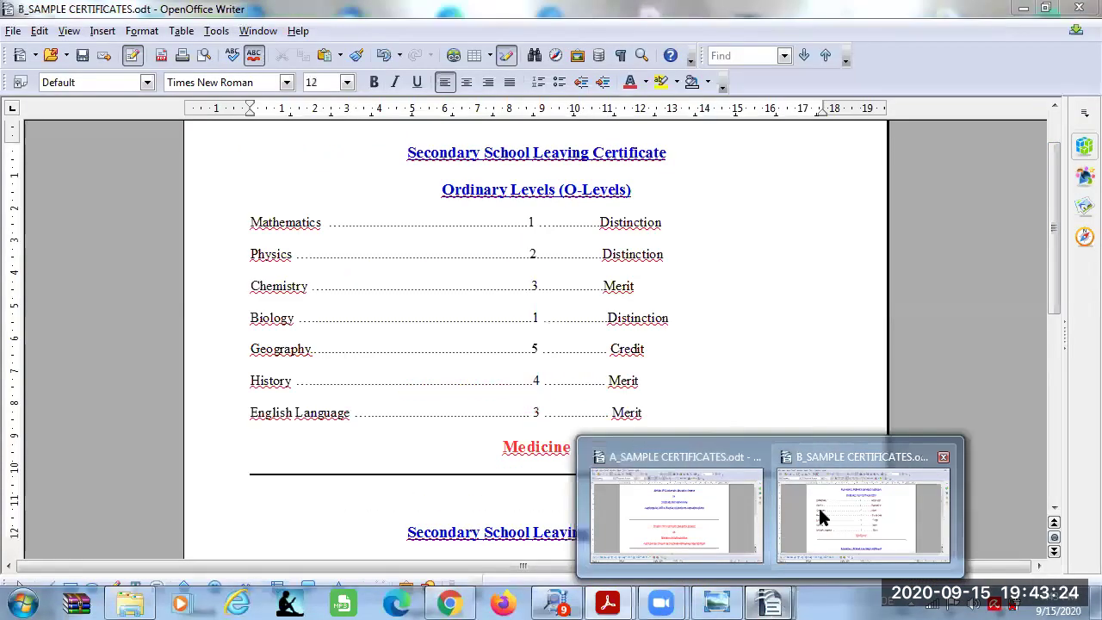
- Compare the certificate against the PDF's School of Medicine & Health Sciences row, then return to Writer
left_click(822, 516)
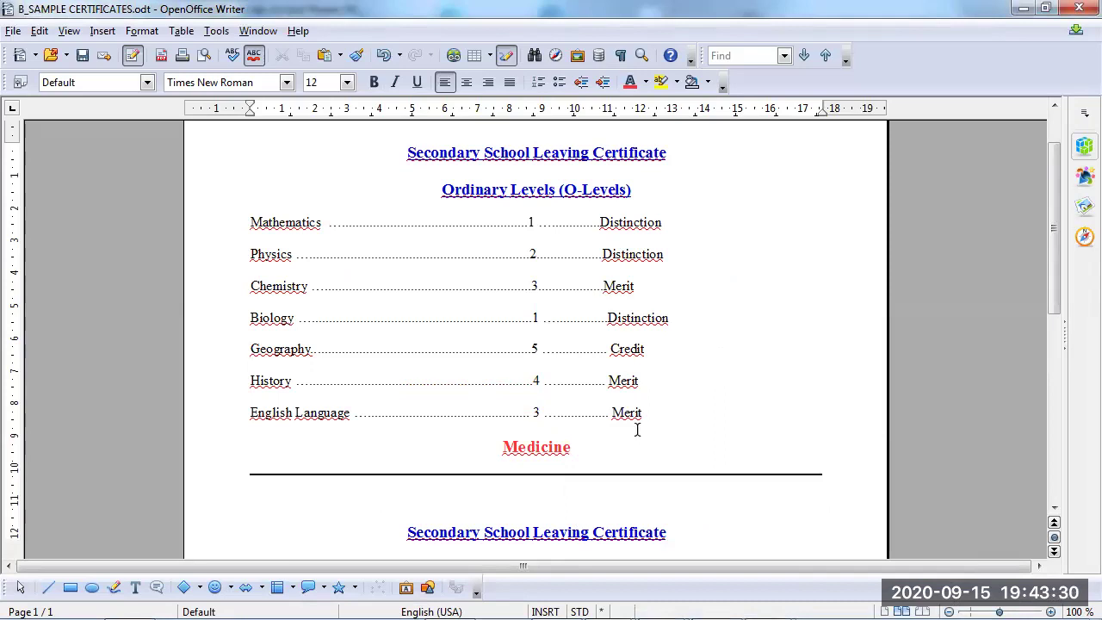
key("alt+Tab")
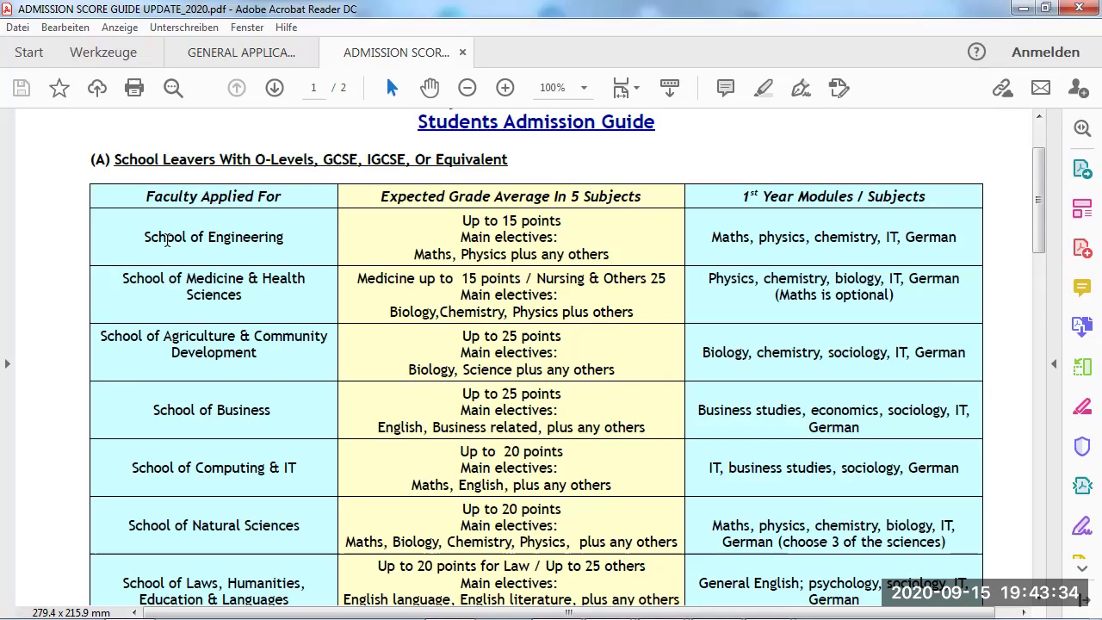
left_click_drag(123, 278, 250, 297)
left_click(252, 297)
key("alt+Tab")
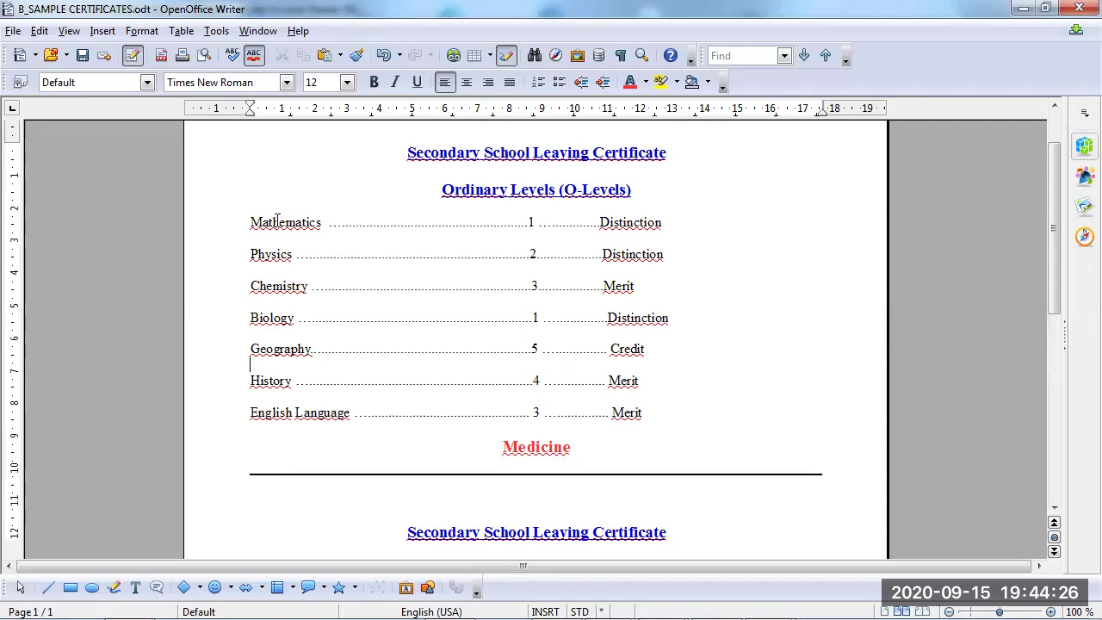
- Colour the English Language score and grade red
left_click_drag(251, 222, 537, 233)
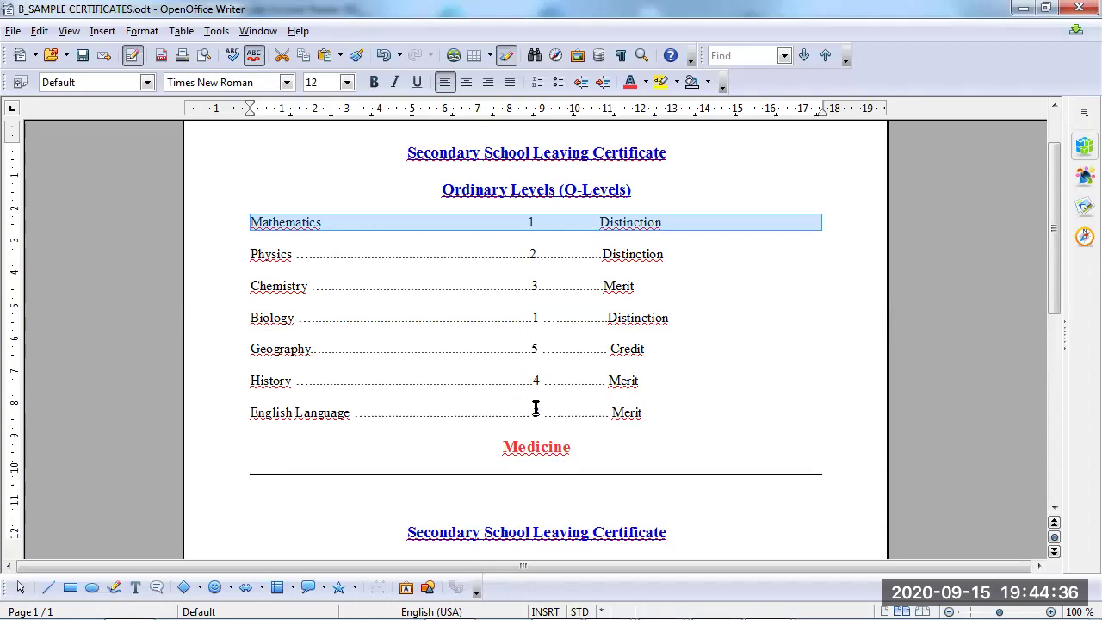
left_click(572, 414)
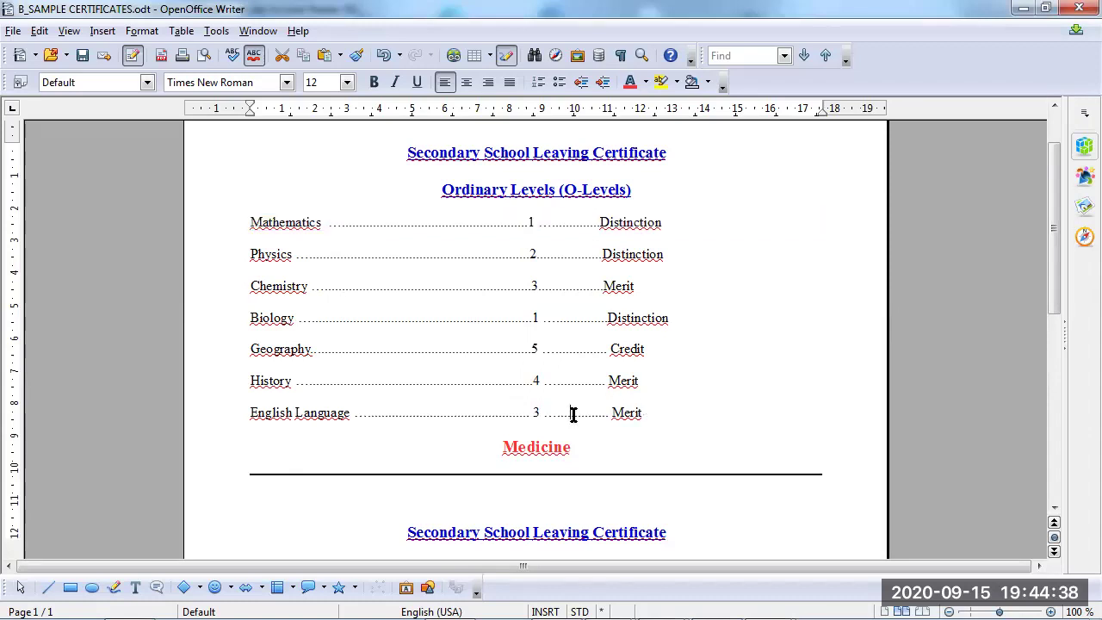
double_click(573, 414)
left_click(632, 413)
left_click(527, 414)
key("shift+End")
left_click(630, 82)
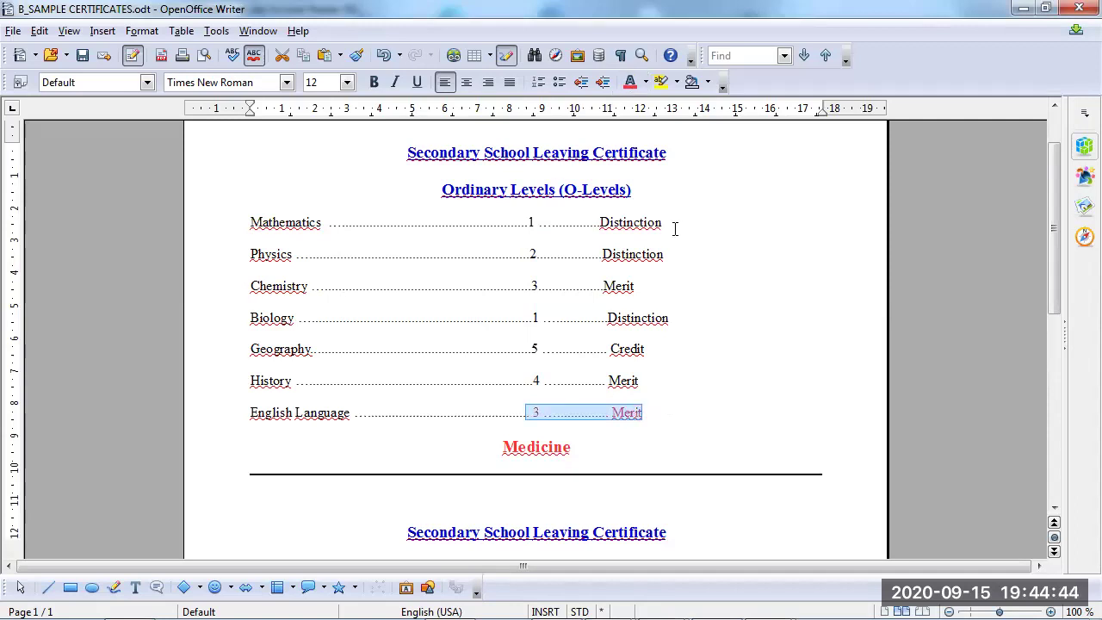
- Colour the Mathematics and Physics scores and grades red
left_click(525, 222)
key("shift+End")
left_click(630, 82)
left_click(532, 253)
key("shift+End")
key("shift+Left")
left_click(630, 81)
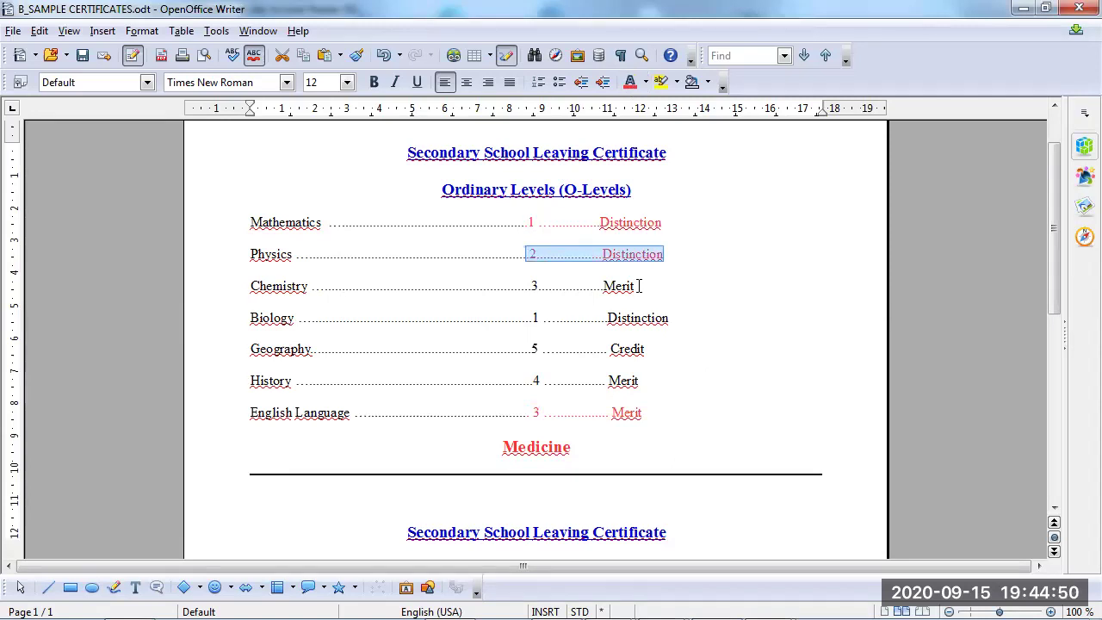
- Colour the Chemistry and Biology scores and grades red
left_click(535, 285)
key("shift+End")
key("shift+Left")
left_click(630, 82)
left_click(535, 318)
key("shift+End")
key("shift+Left")
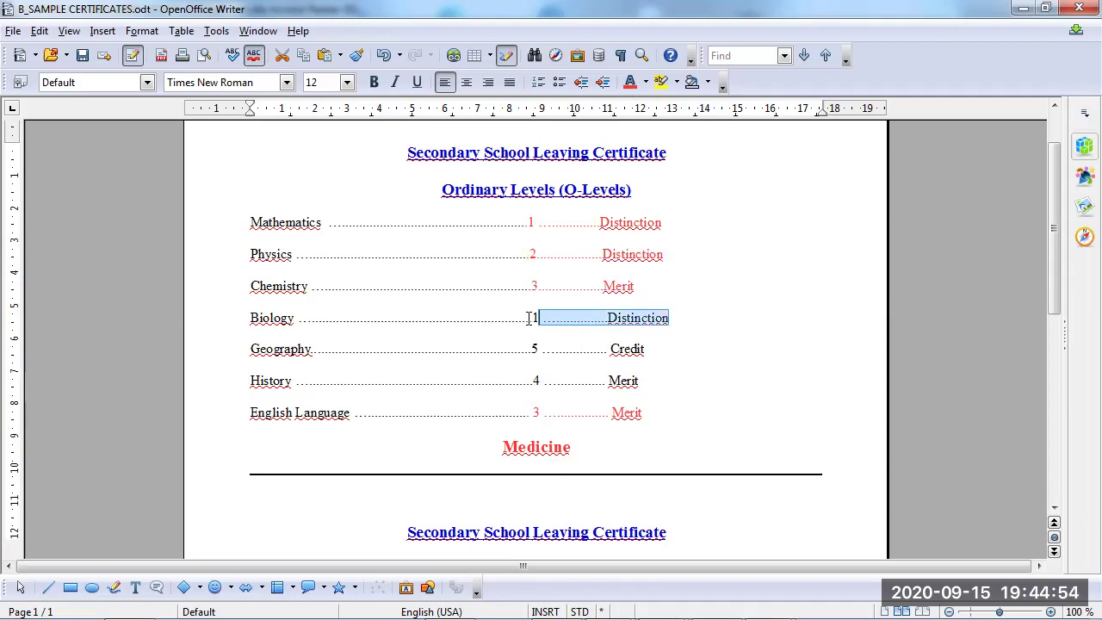
left_click(630, 82)
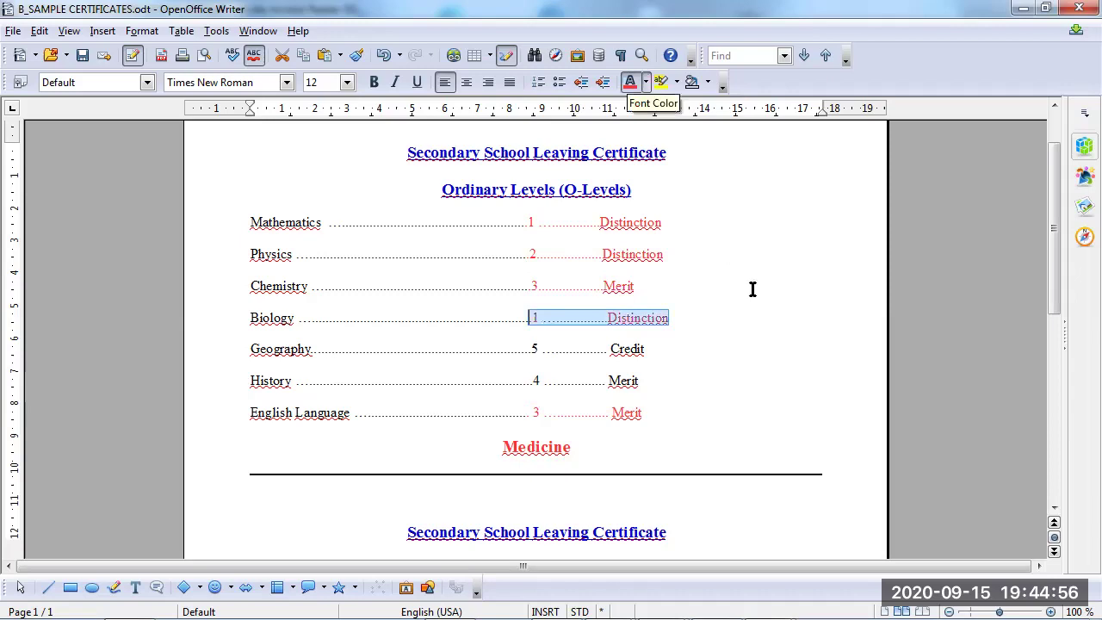
left_click(692, 386)
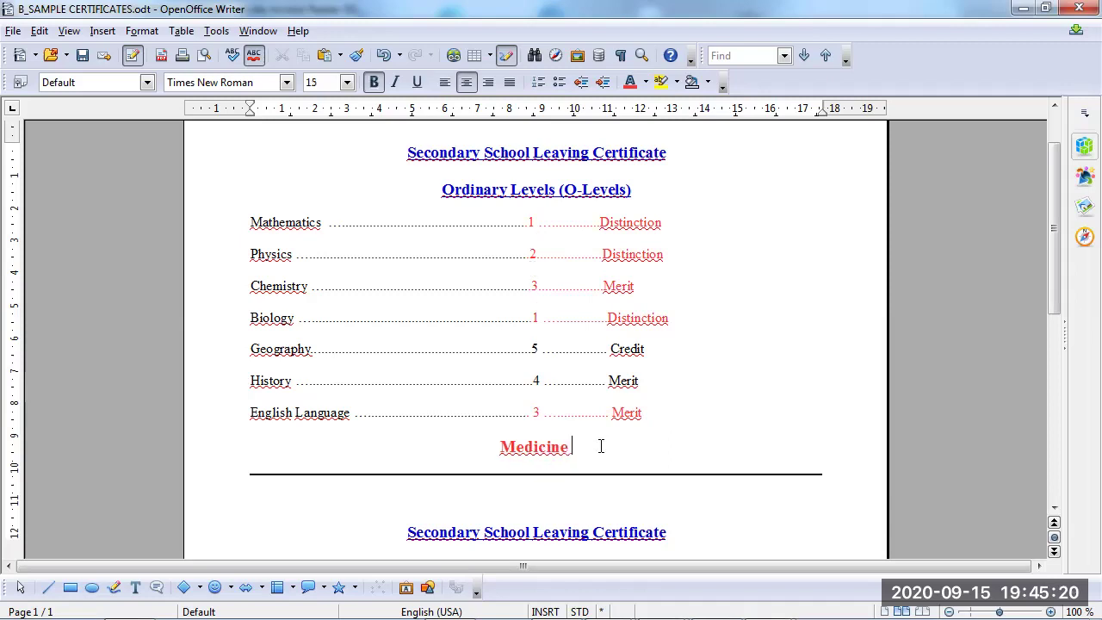
- Extend the heading to read 'Medicine = 10 points / 15 points' followed by exclamation marks
type("= ")
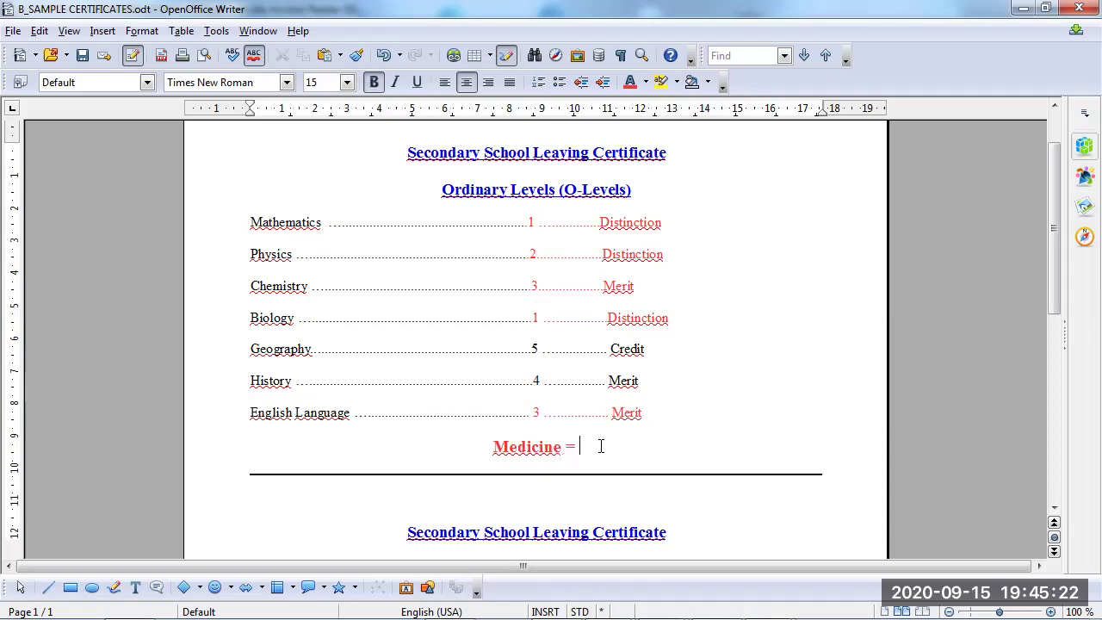
type("10 p")
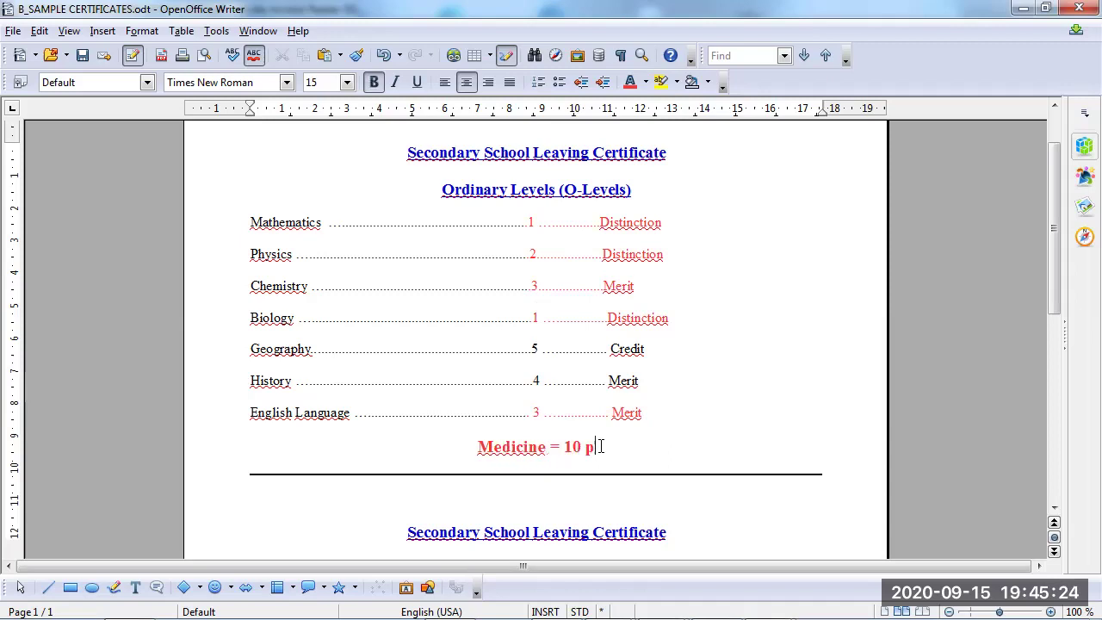
type("oints")
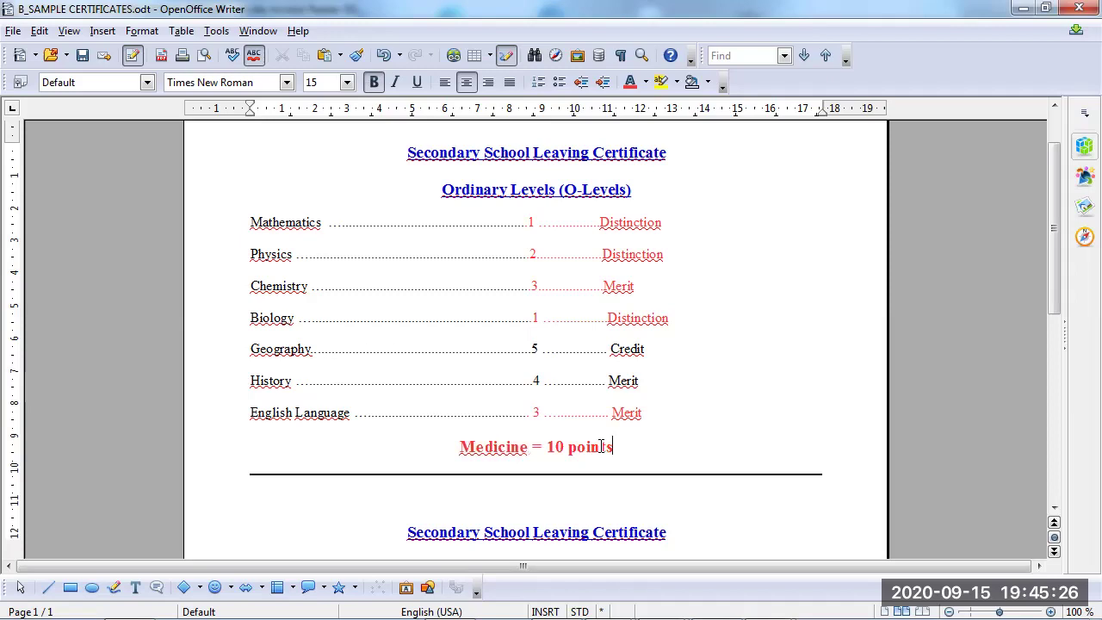
type("!!!!!!!!!!!!!!!")
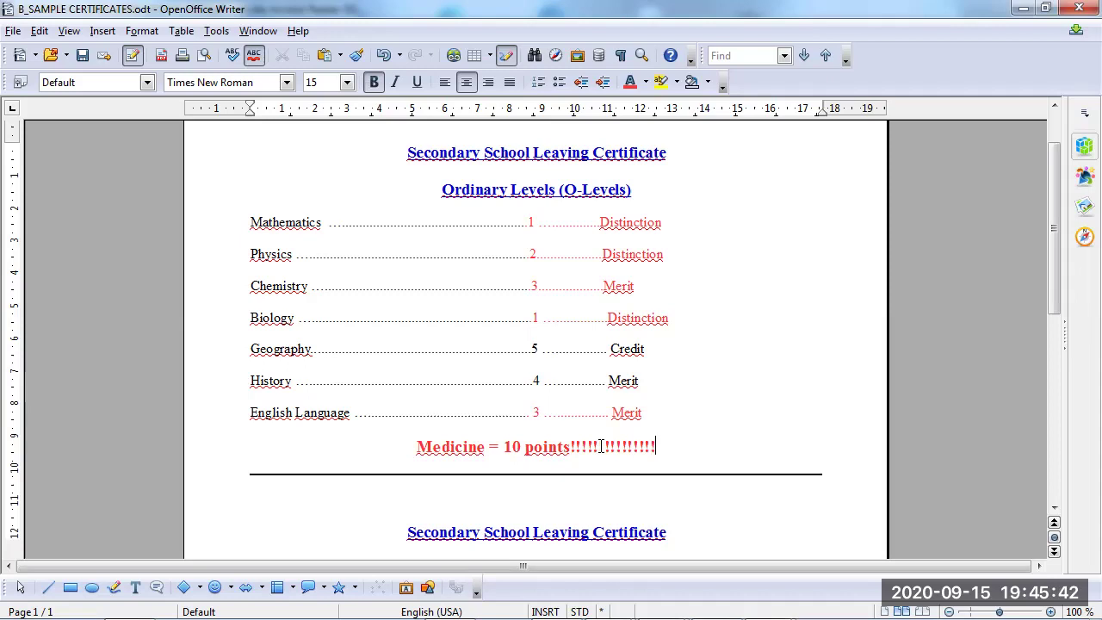
left_click(580, 449)
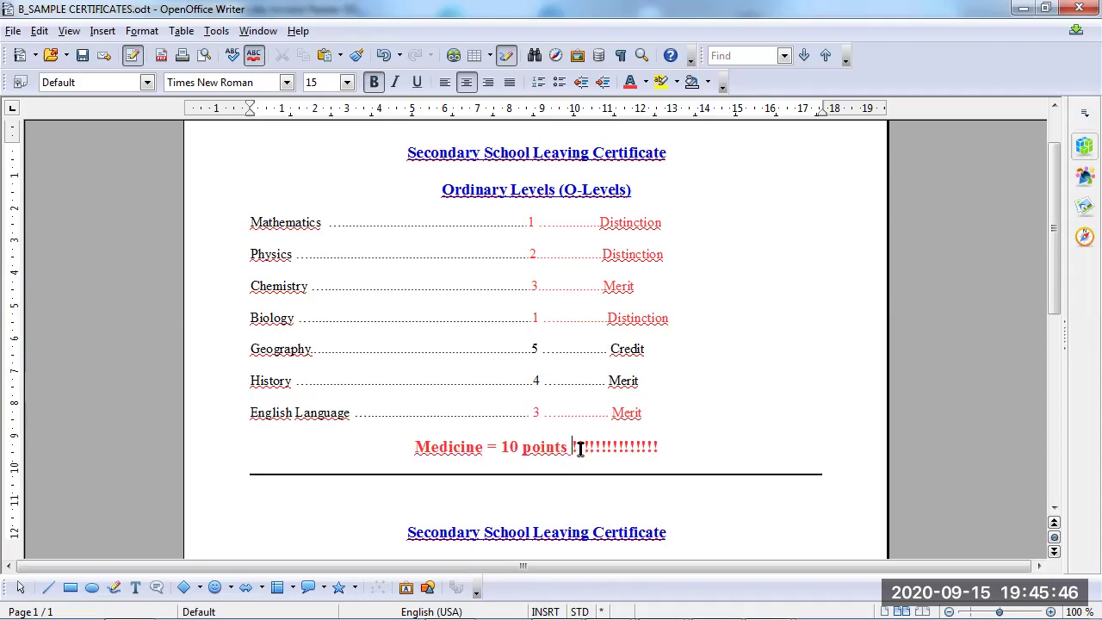
type("/ 15")
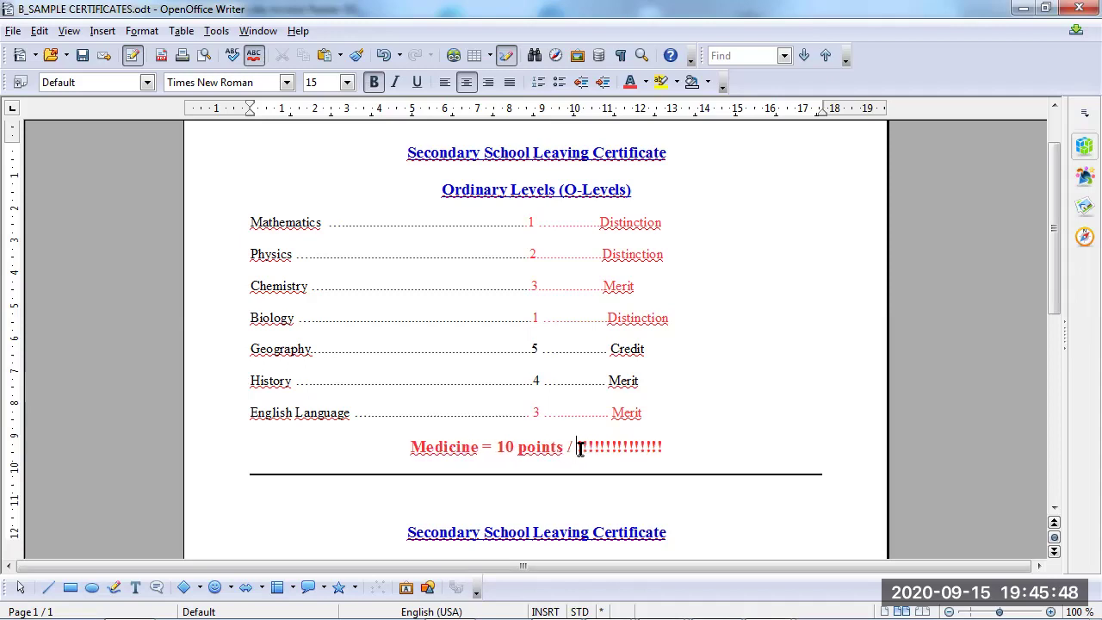
type(" points")
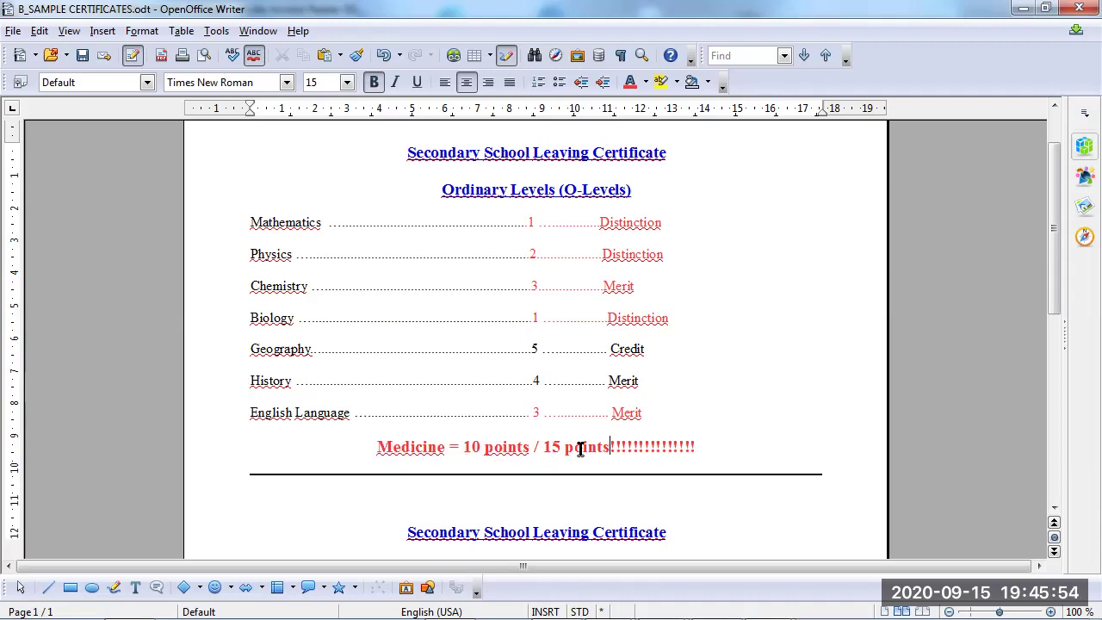
key("alt+Tab")
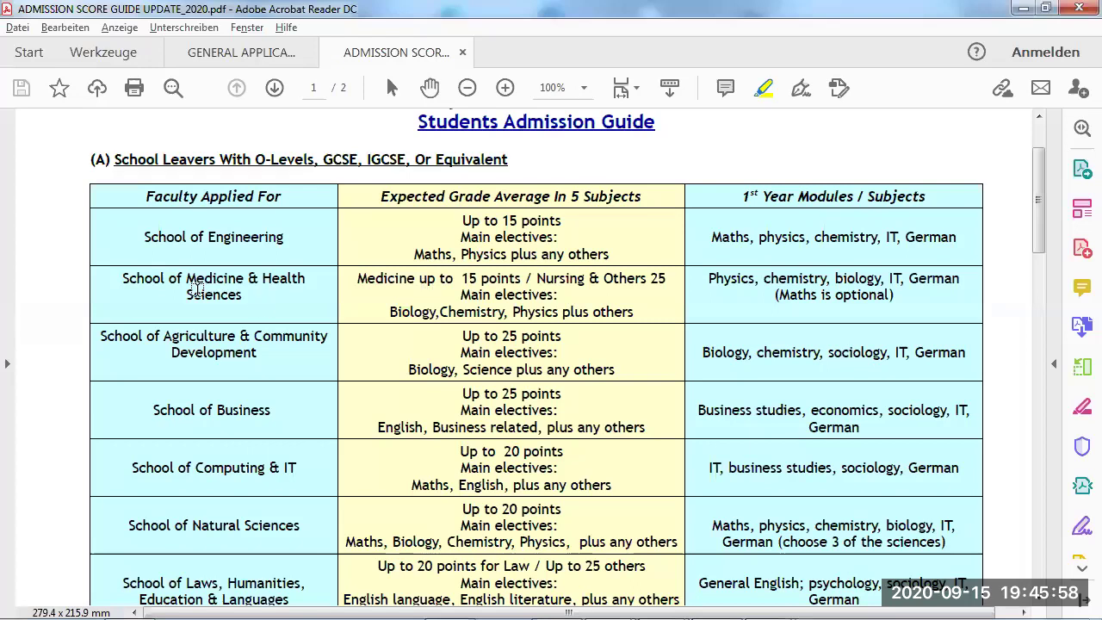
- Delete stray highlights and select the Medicine row's 'Biology, Chemistry, Physics plus others' electives
left_click_drag(123, 278, 198, 282)
mouse_move(274, 287)
left_mouse_down()
mouse_move(313, 305)
mouse_move(239, 299)
mouse_move(315, 313)
left_mouse_up()
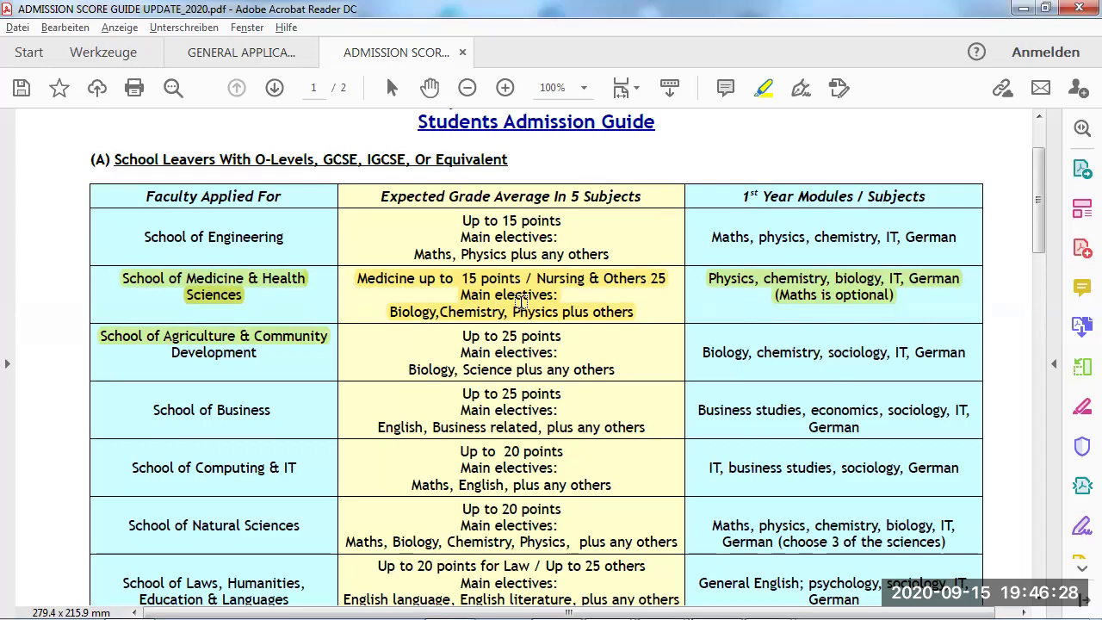
left_click(413, 314)
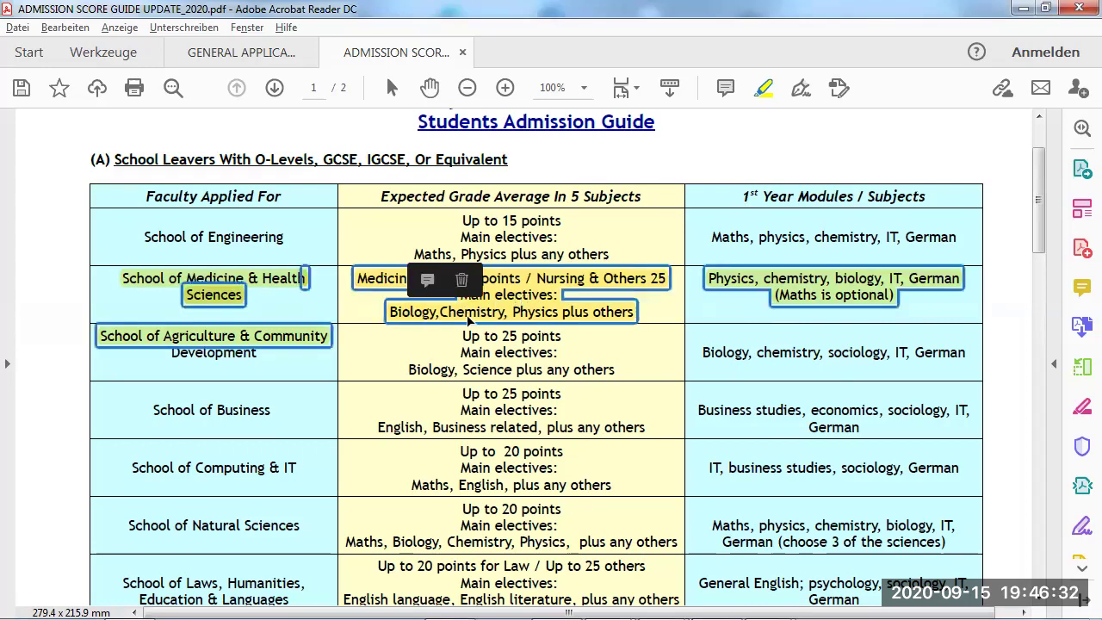
left_click(540, 318)
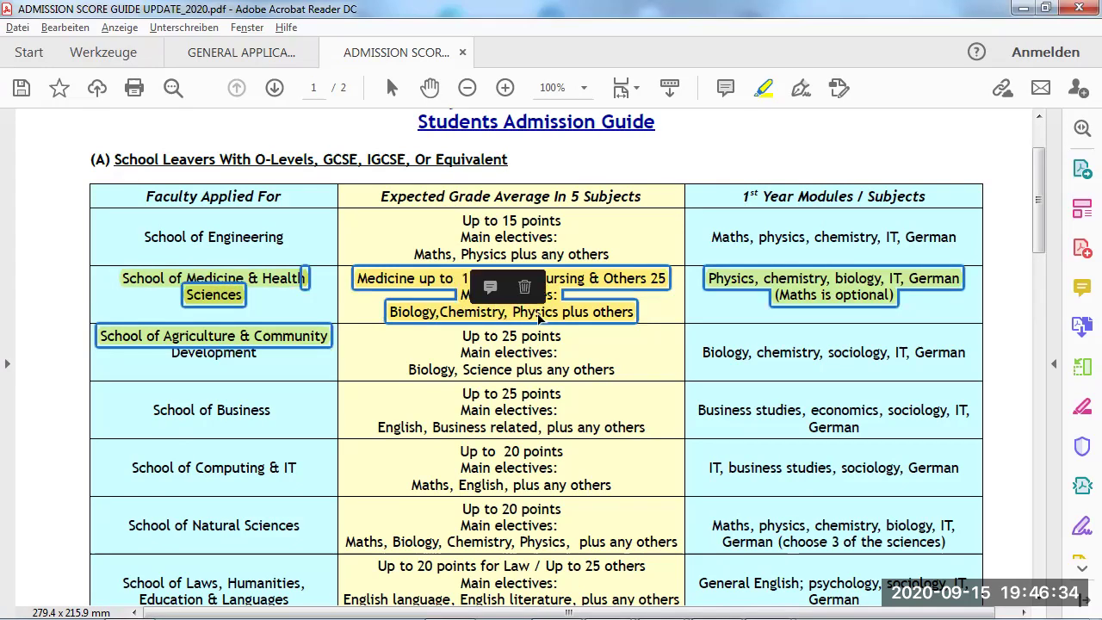
left_click(563, 322)
left_click(586, 322)
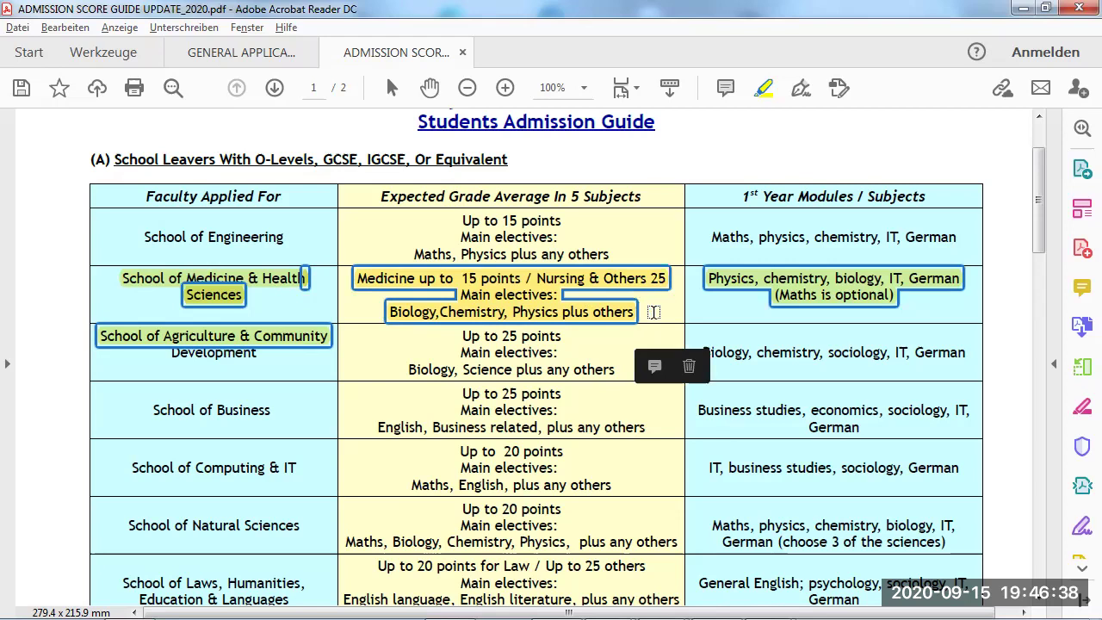
left_click(642, 306)
left_click(602, 315)
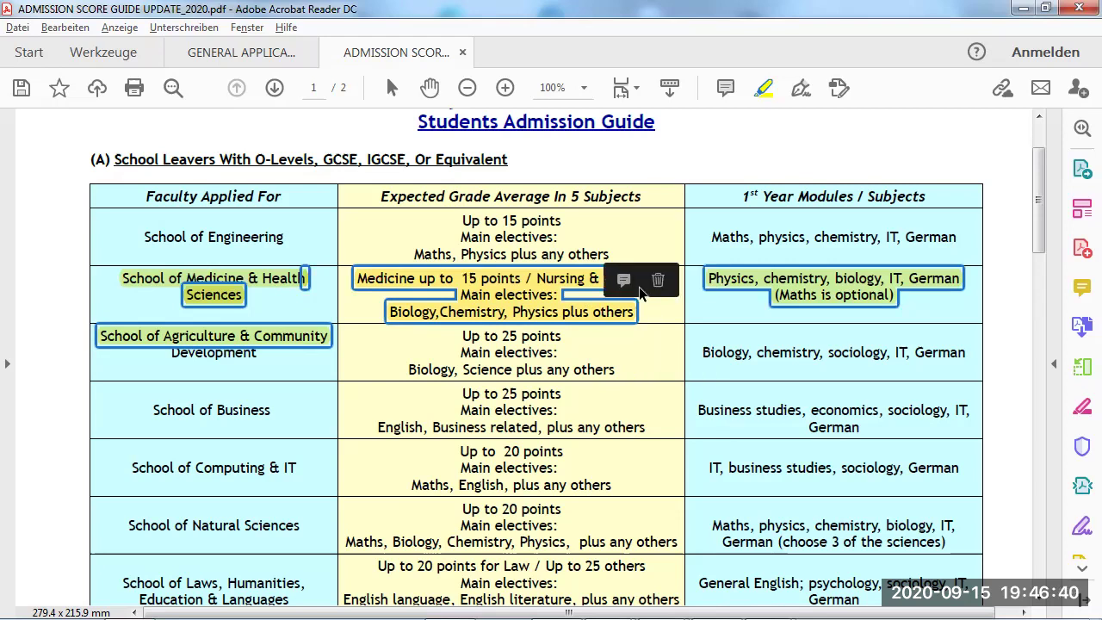
key("Delete")
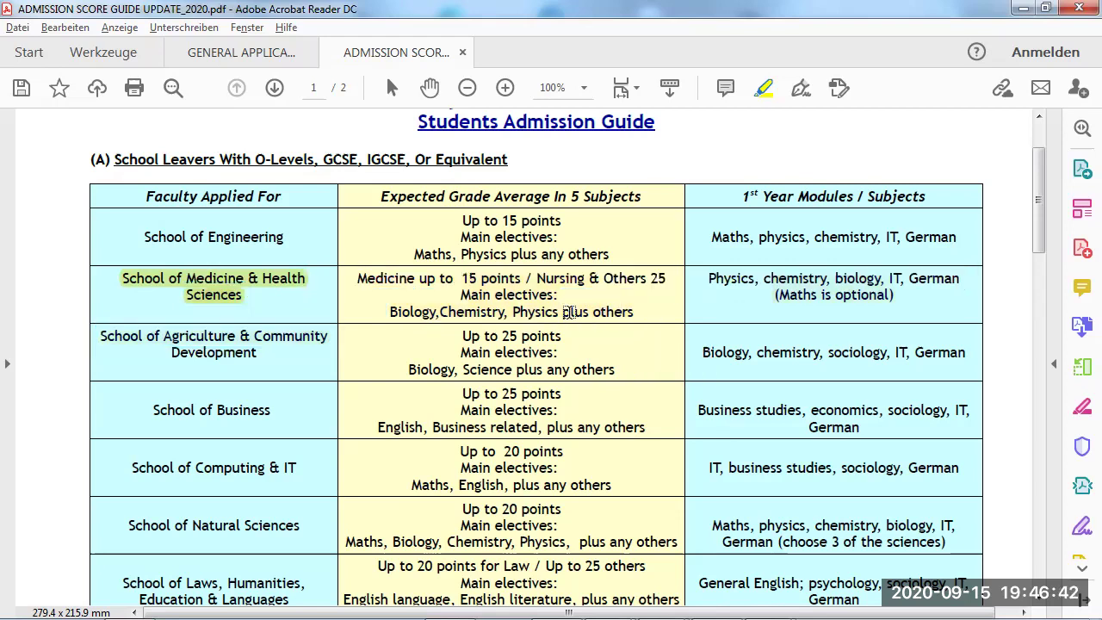
mouse_move(386, 312)
left_mouse_down()
mouse_move(517, 324)
mouse_move(632, 315)
mouse_move(617, 322)
left_mouse_up()
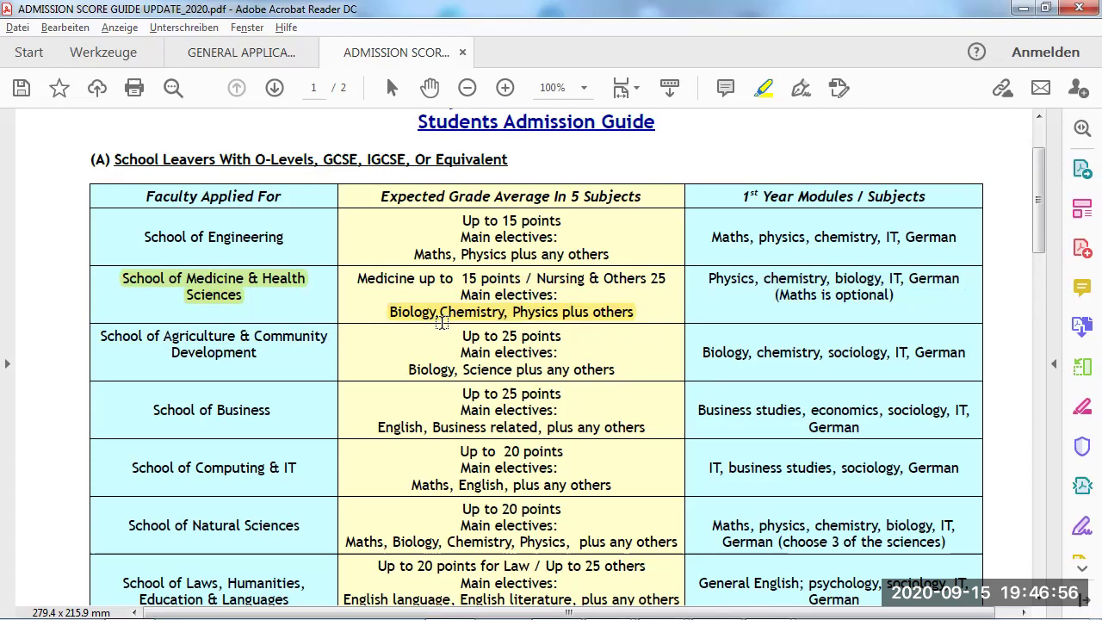
key("alt+Tab")
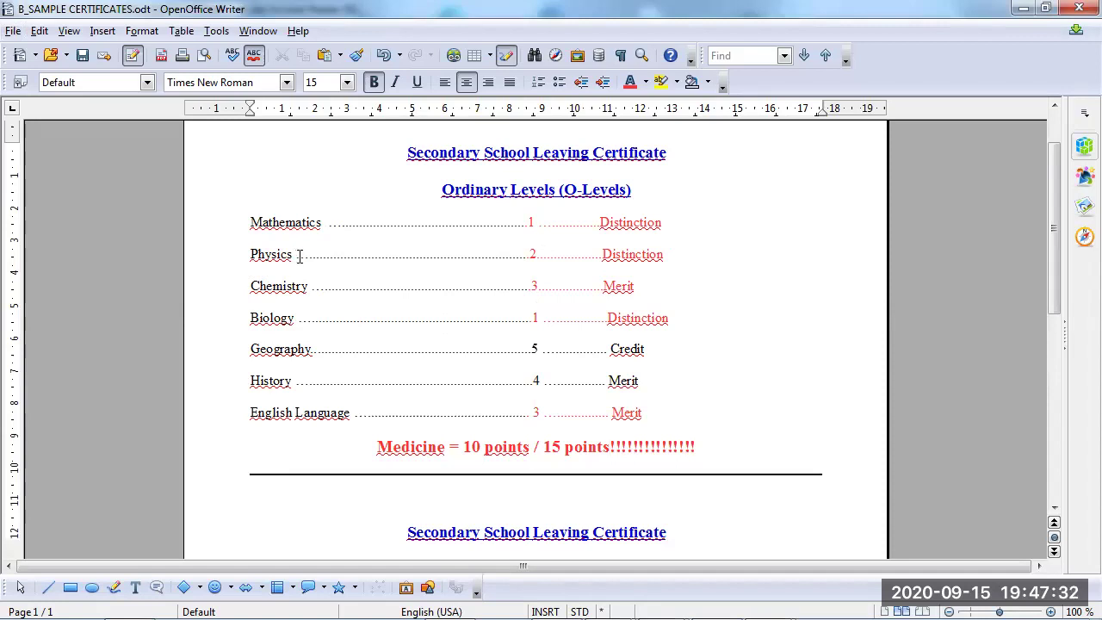
- Return to the admission score guide PDF in Acrobat Reader
key("alt+Tab")
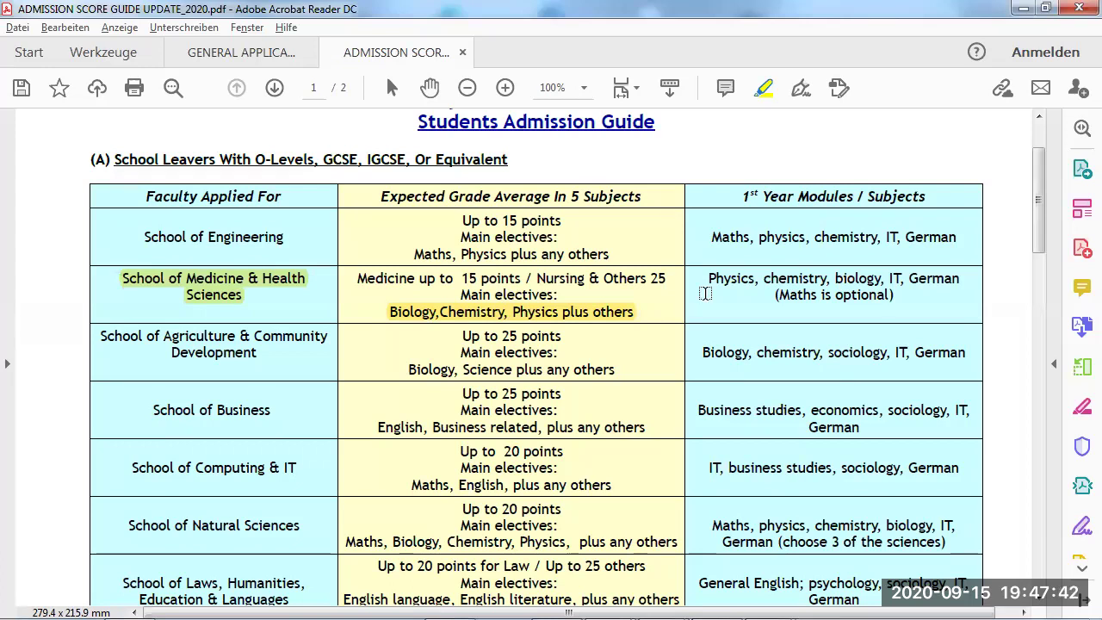
- Highlight the Medicine row's first-year subjects 'Physics, chemistry, biology, IT, German'
left_click_drag(717, 278, 952, 291)
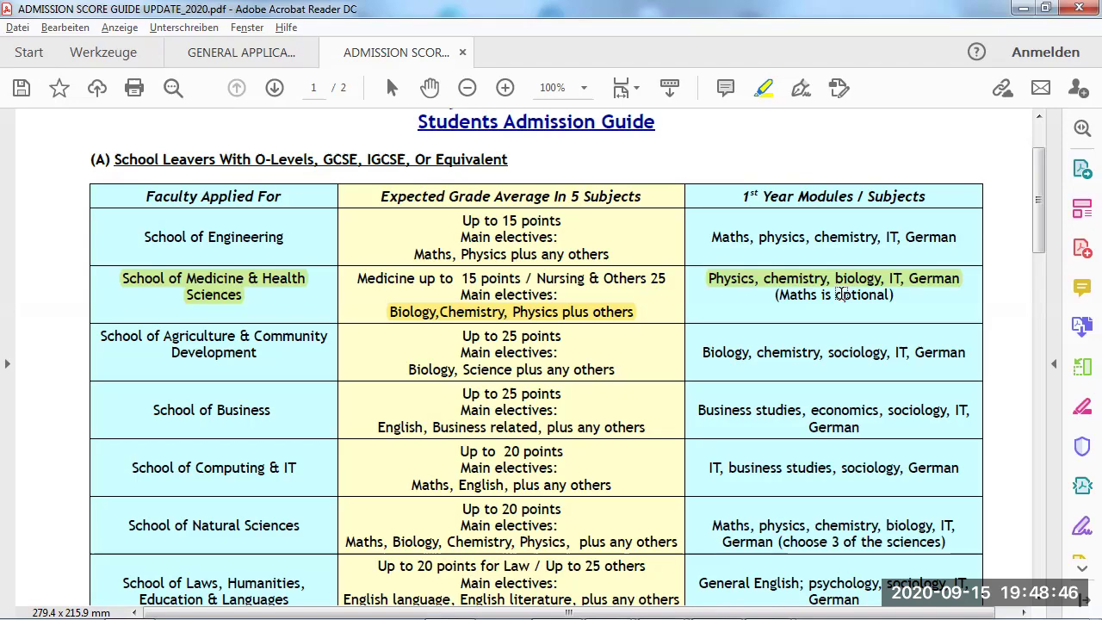
key("alt+Tab")
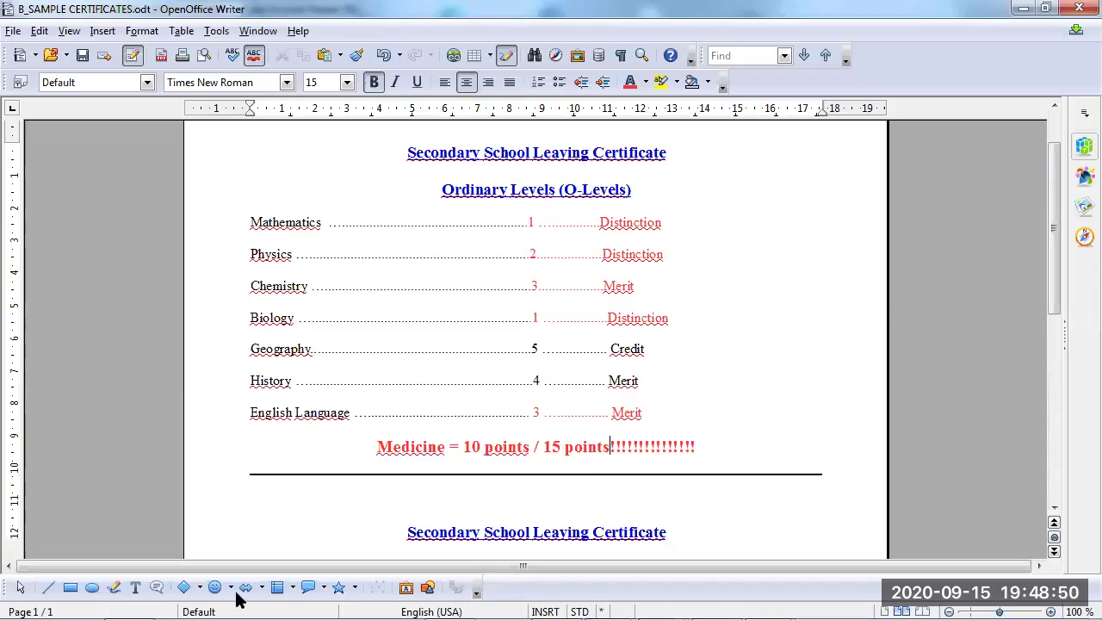
- Open DLI_BACHELOR_O LEVEL ENTRY_OCT_NOV_2020_NEW_Admission.odt from the admission documents folder
left_click(137, 601)
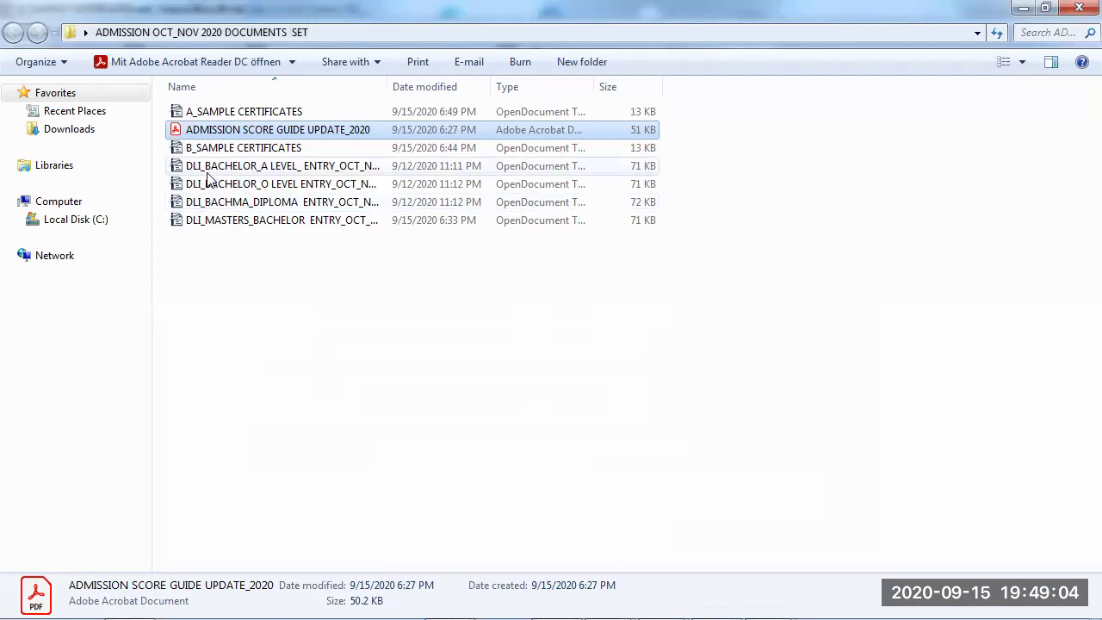
mouse_move(211, 176)
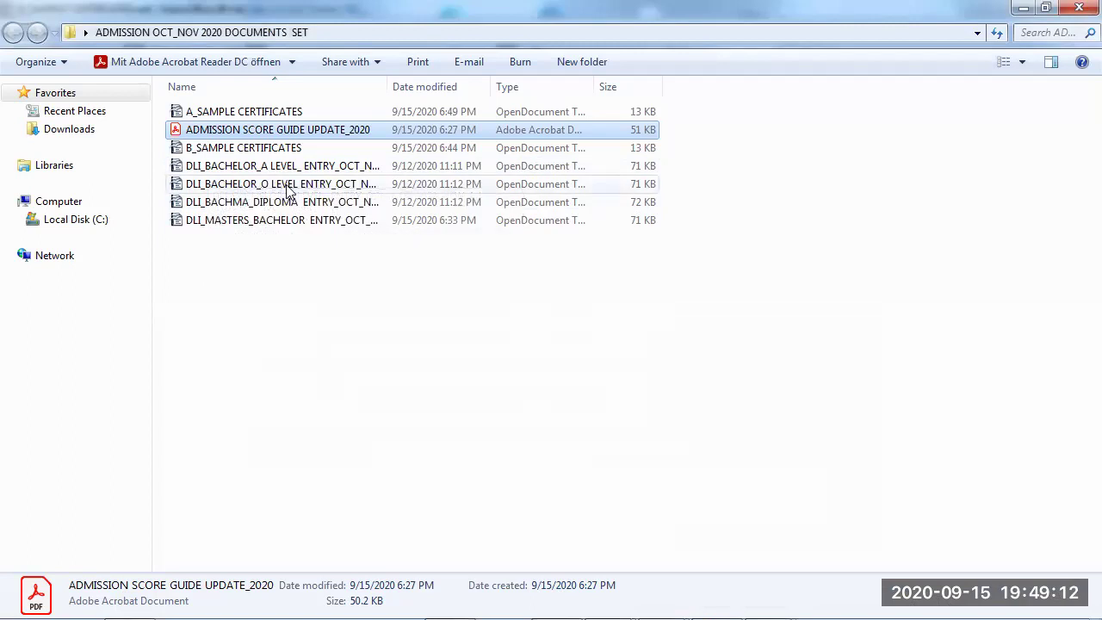
mouse_move(289, 190)
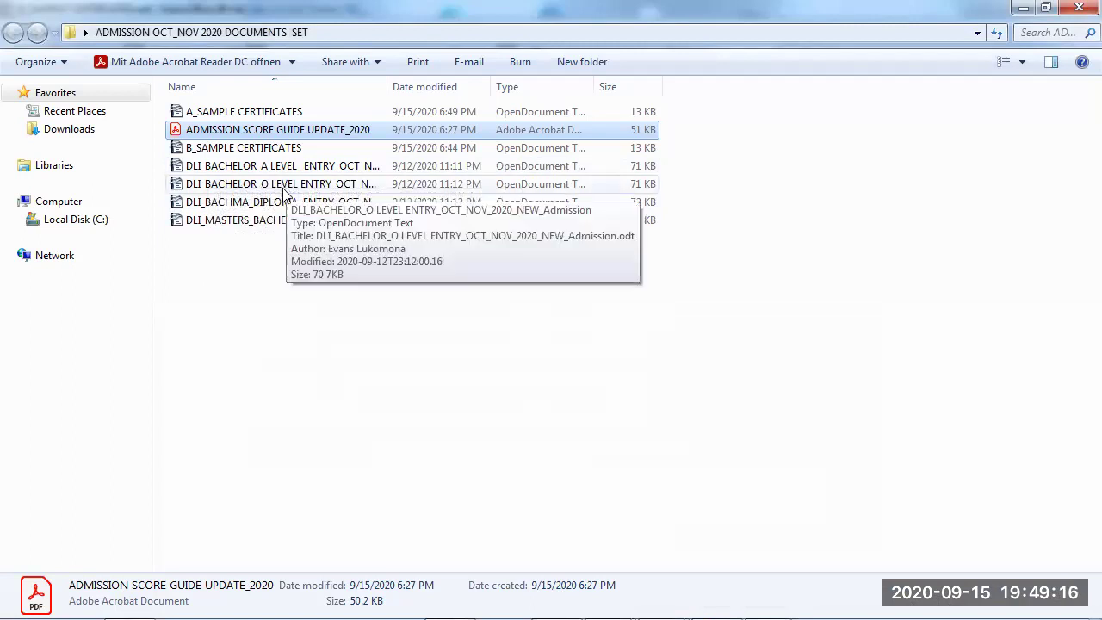
double_click(284, 185)
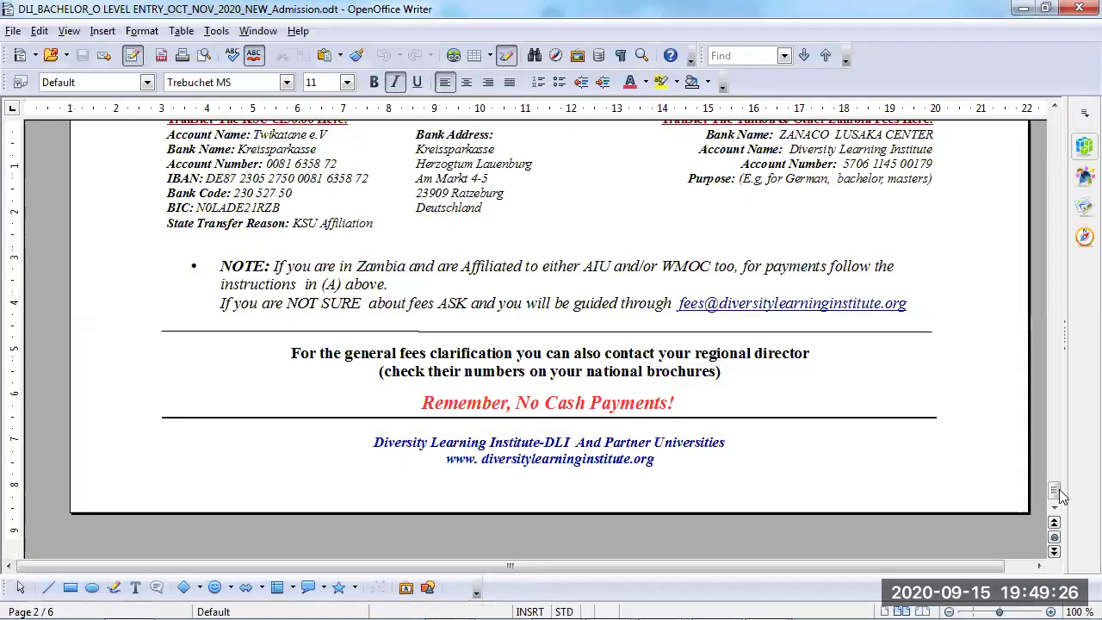
- Scroll through the admission letter and back to the top of page 1, where the recipient details start
left_click_drag(1054, 489, 1055, 129)
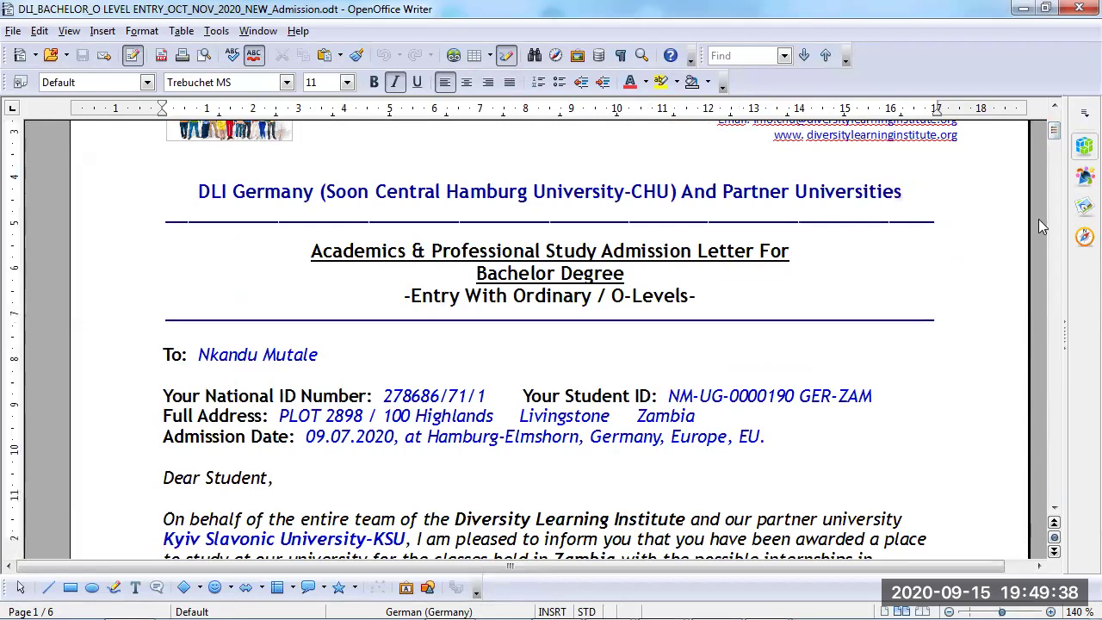
left_click_drag(1055, 137, 1055, 127)
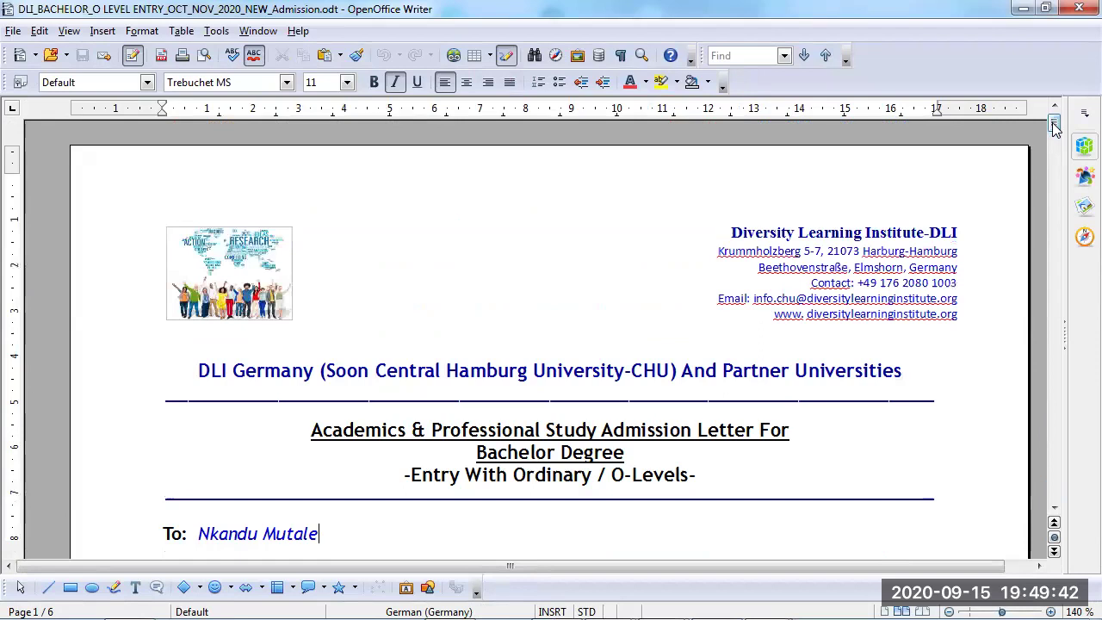
left_click_drag(1055, 125, 1057, 140)
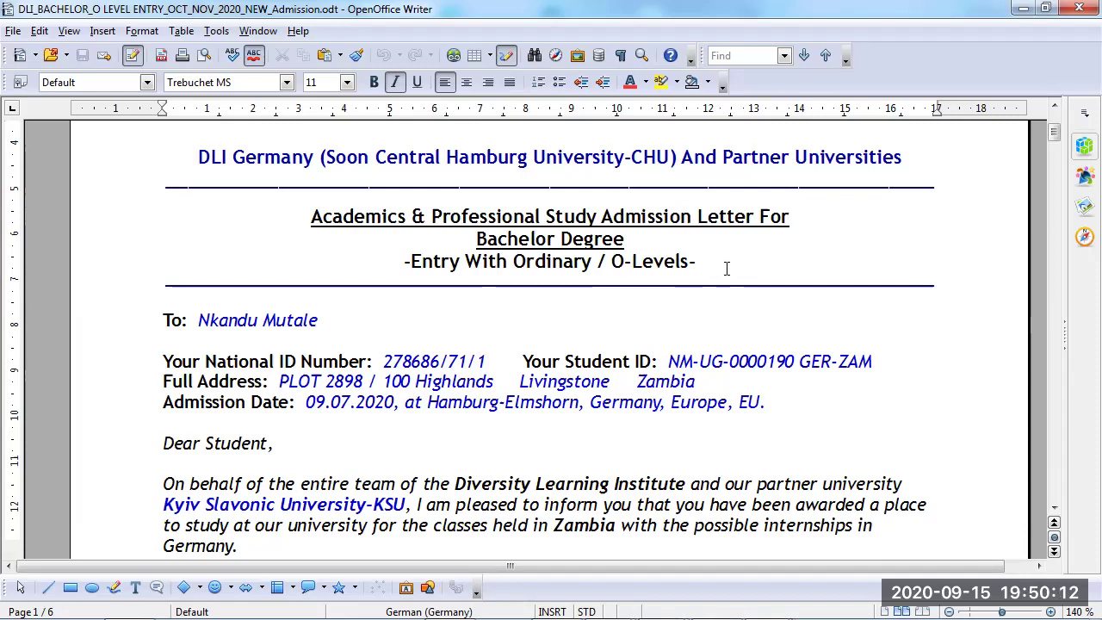
- Replace the old recipient name after 'To:' with the new student's full name
key("BackSpace")
key("BackSpace")
key("BackSpace")
key("BackSpace")
key("BackSpace")
key("BackSpace")
key("BackSpace")
key("BackSpace")
key("BackSpace")
key("BackSpace")
key("BackSpace")
key("BackSpace")
key("BackSpace")
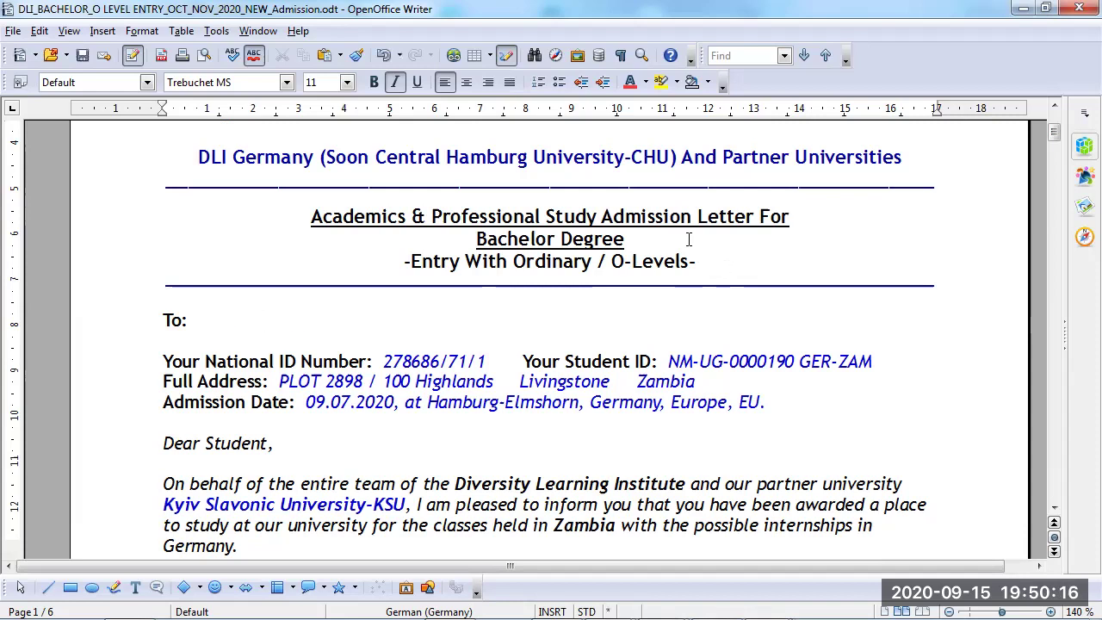
left_click(688, 239)
type("Justin")
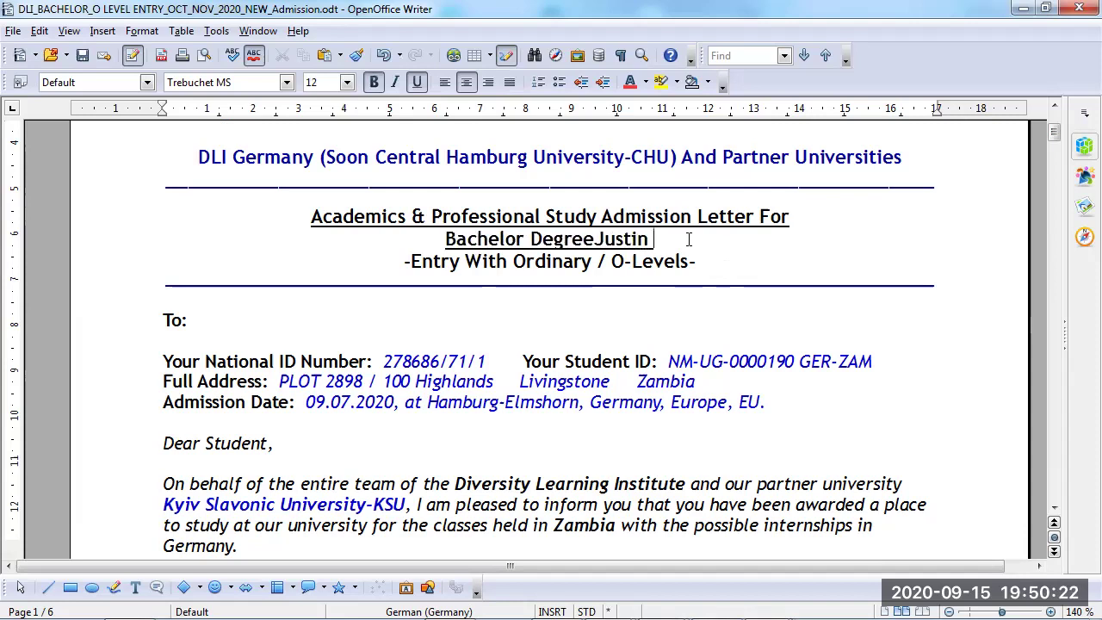
key("BackSpace")
key("BackSpace")
key("BackSpace")
key("BackSpace")
key("BackSpace")
key("BackSpace")
key("BackSpace")
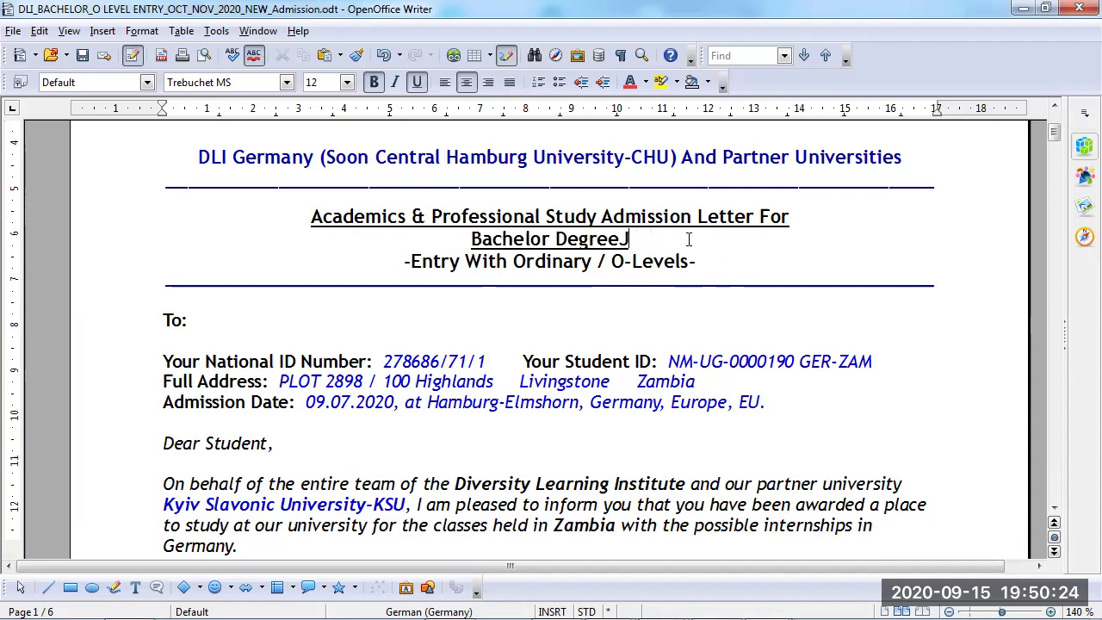
left_click(284, 318)
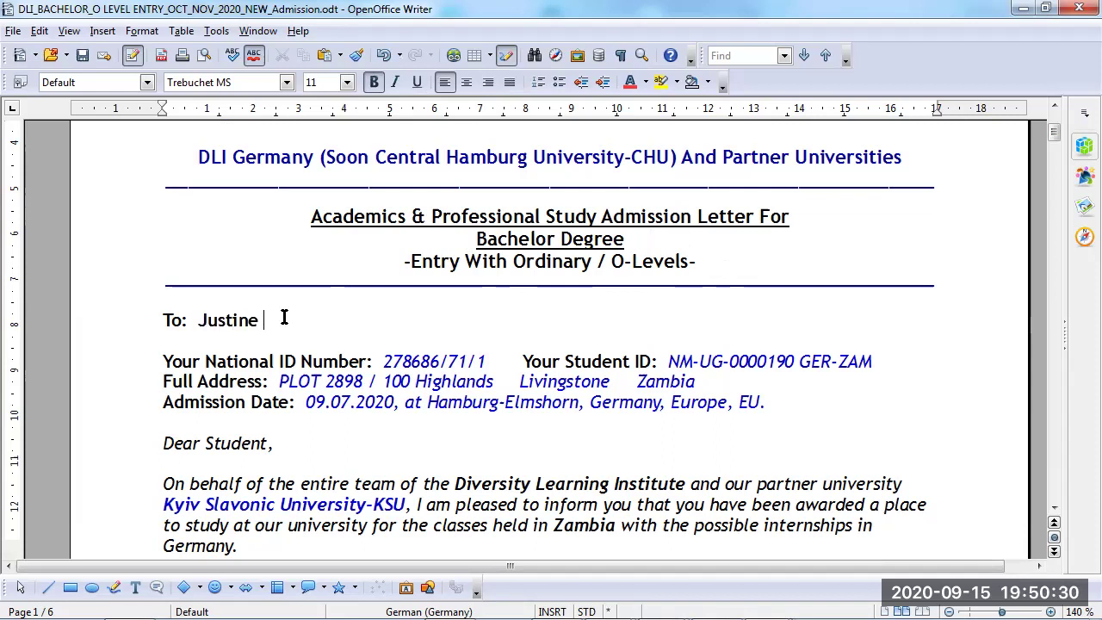
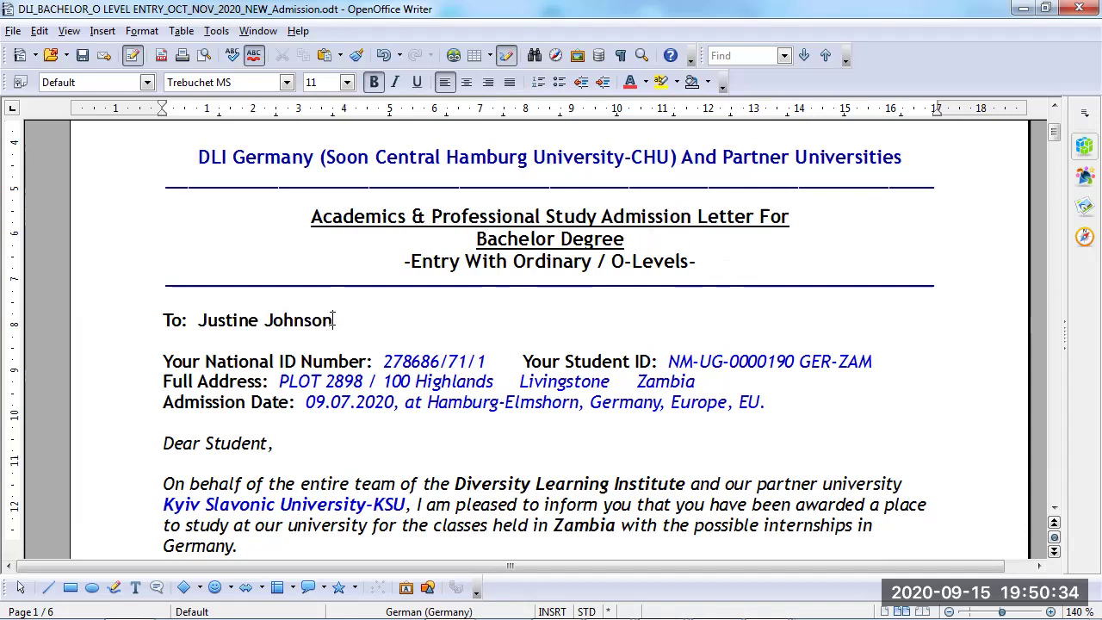
- Format the new student's name in blue italics to match the other recipient details
left_click(200, 320, "shift")
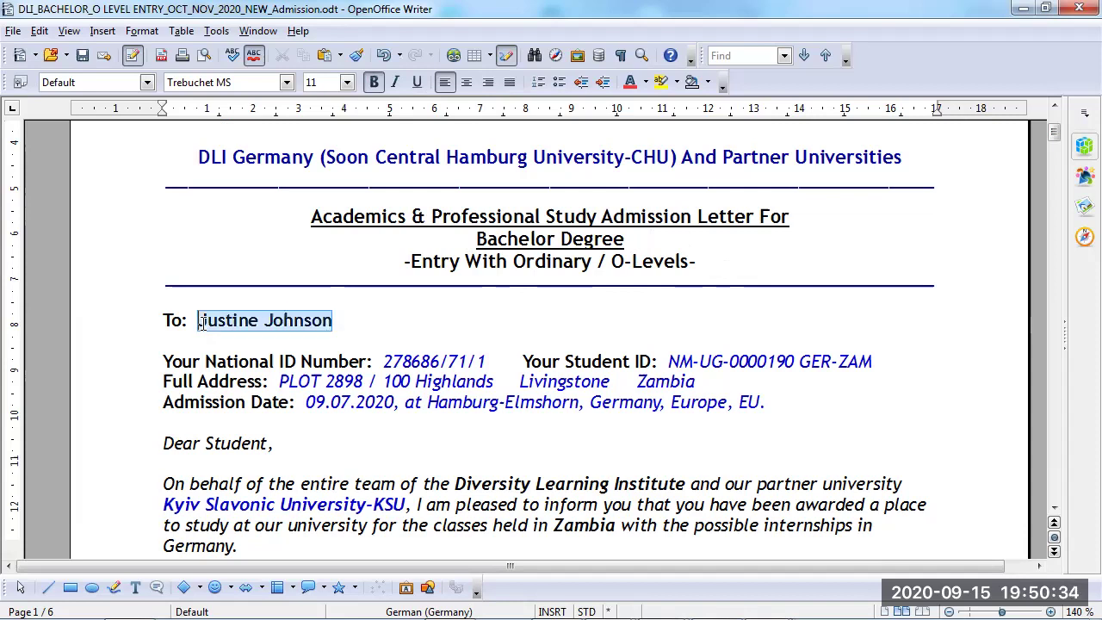
left_click(649, 82)
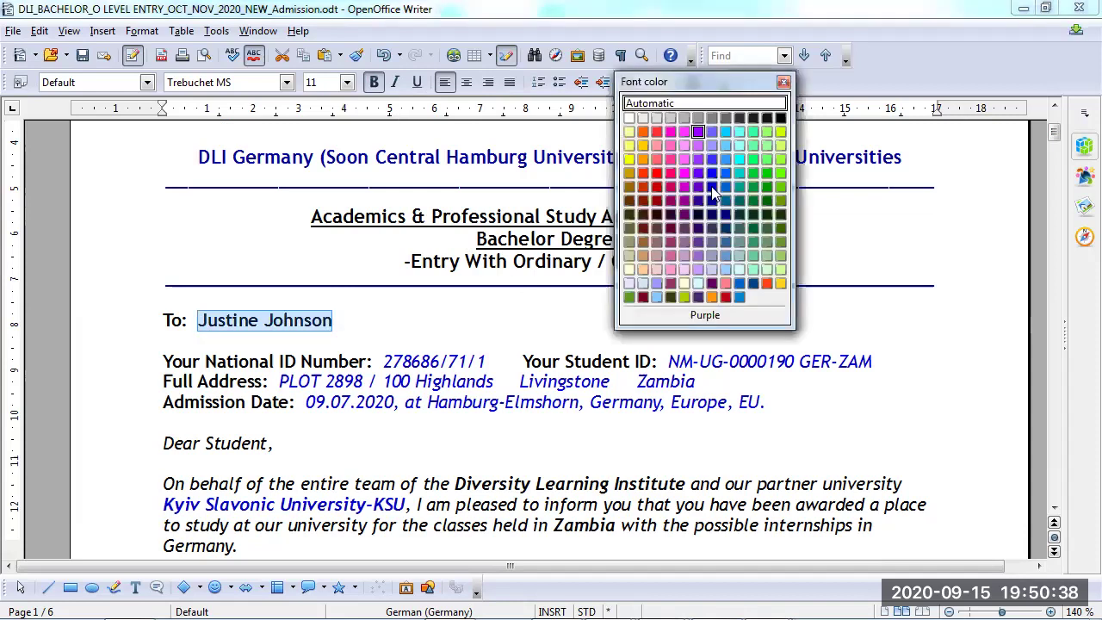
left_click(712, 185)
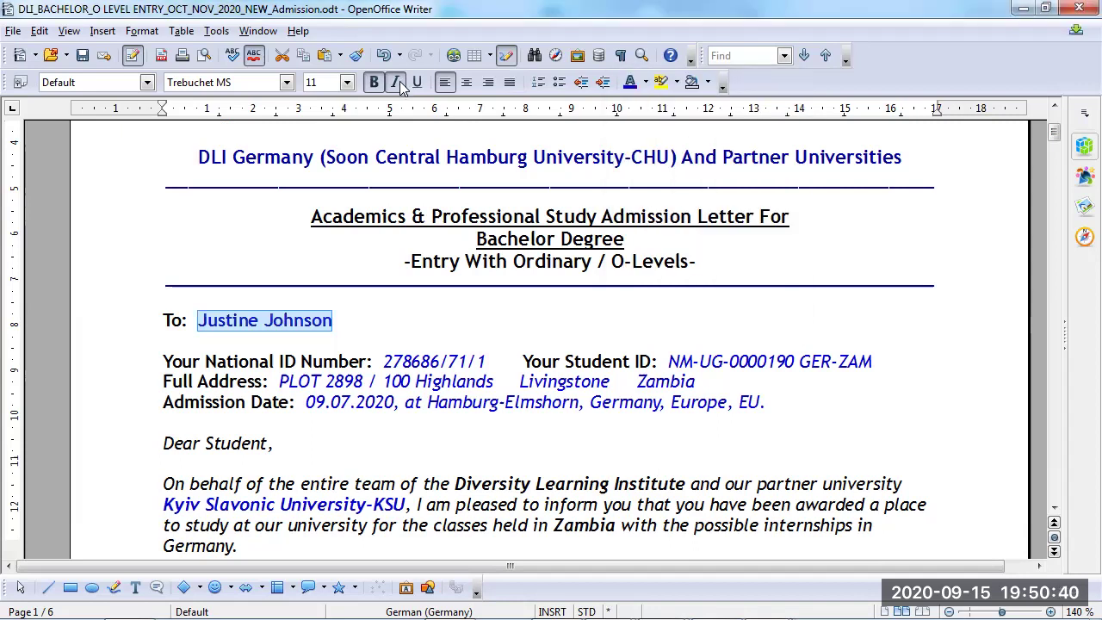
left_click(399, 81)
left_click(380, 313)
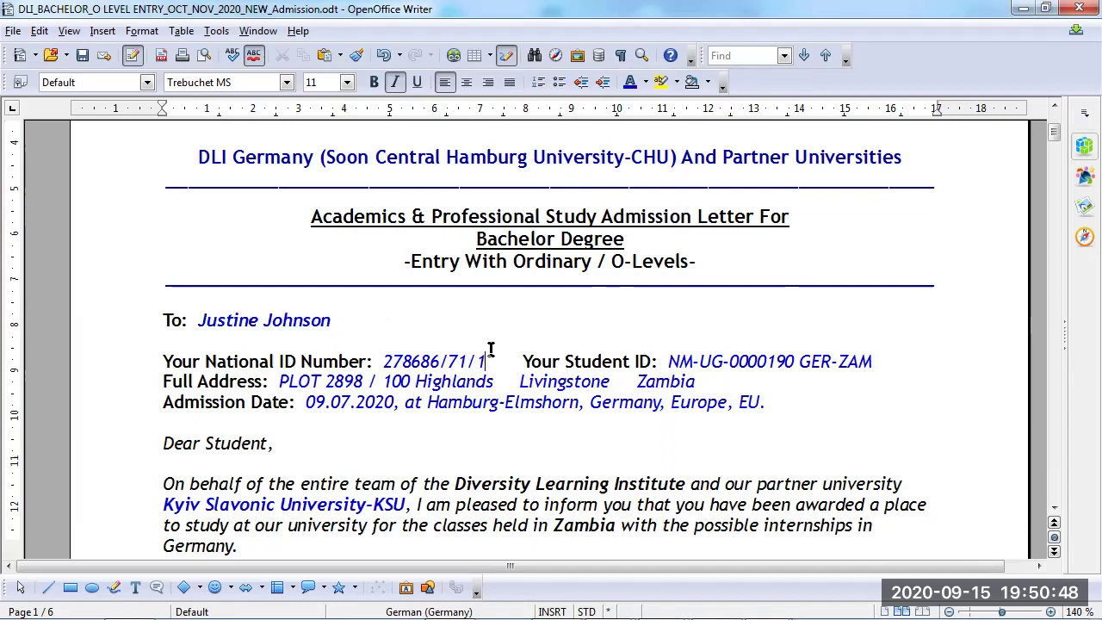
- Replace the old national ID number with the new student's, and change the Student ID prefix to their initials
key("BackSpace")
key("BackSpace")
key("BackSpace")
key("BackSpace")
key("BackSpace")
key("BackSpace")
key("BackSpace")
key("BackSpace")
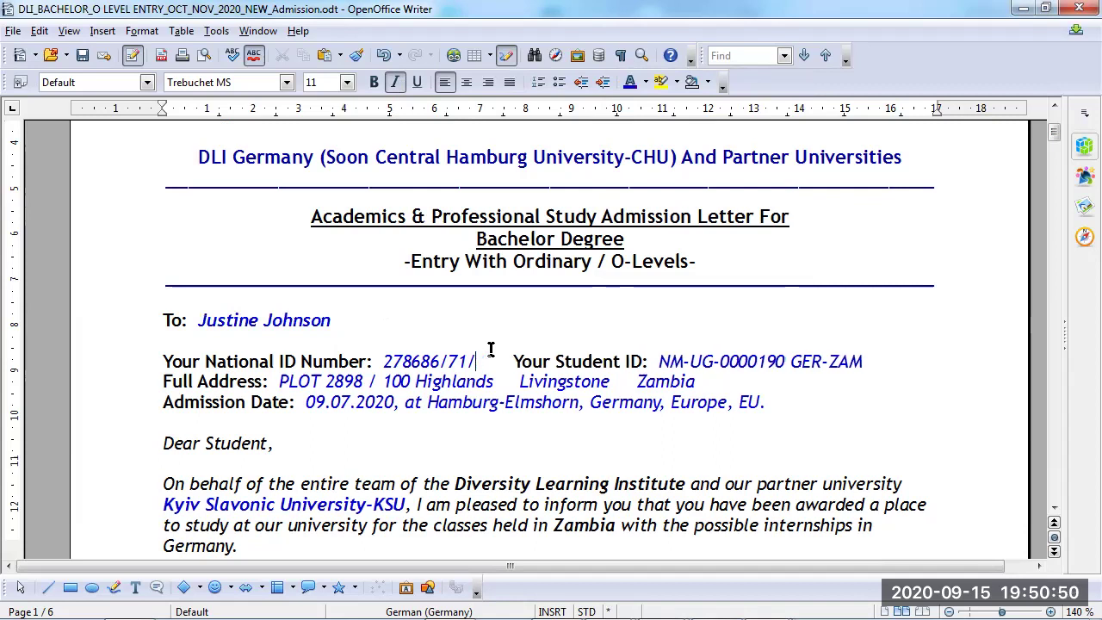
key("BackSpace")
key("BackSpace")
key("BackSpace")
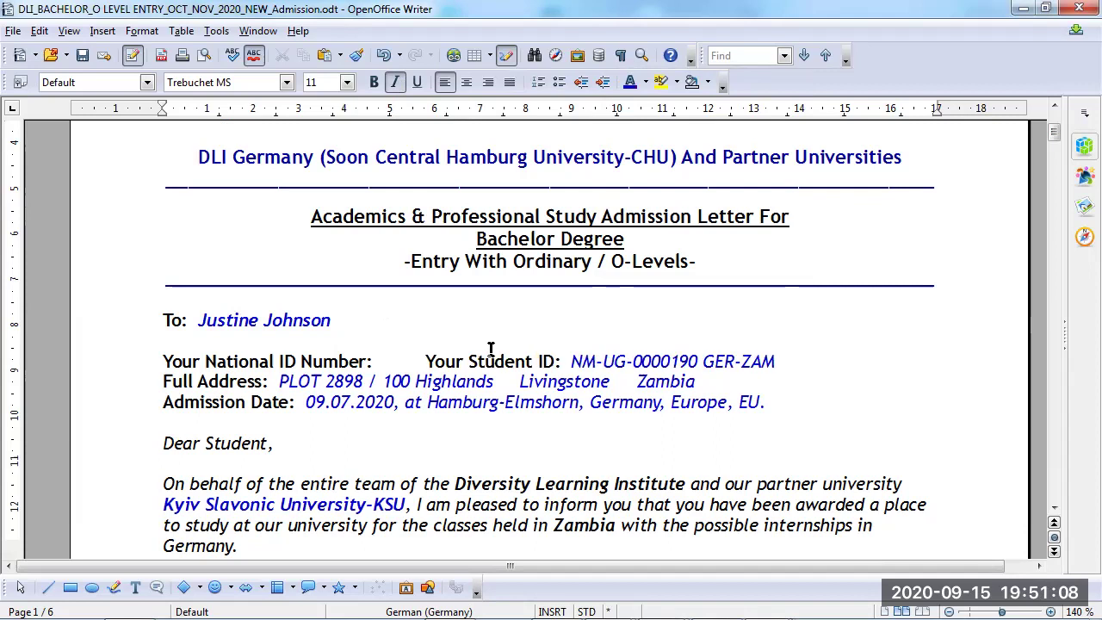
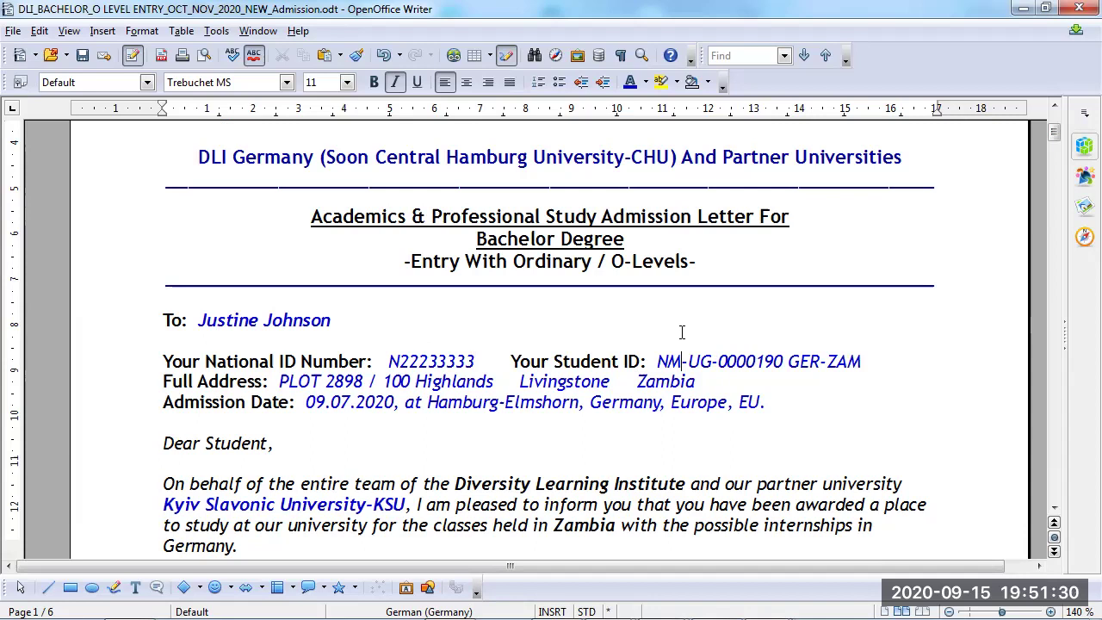
key("BackSpace")
key("BackSpace")
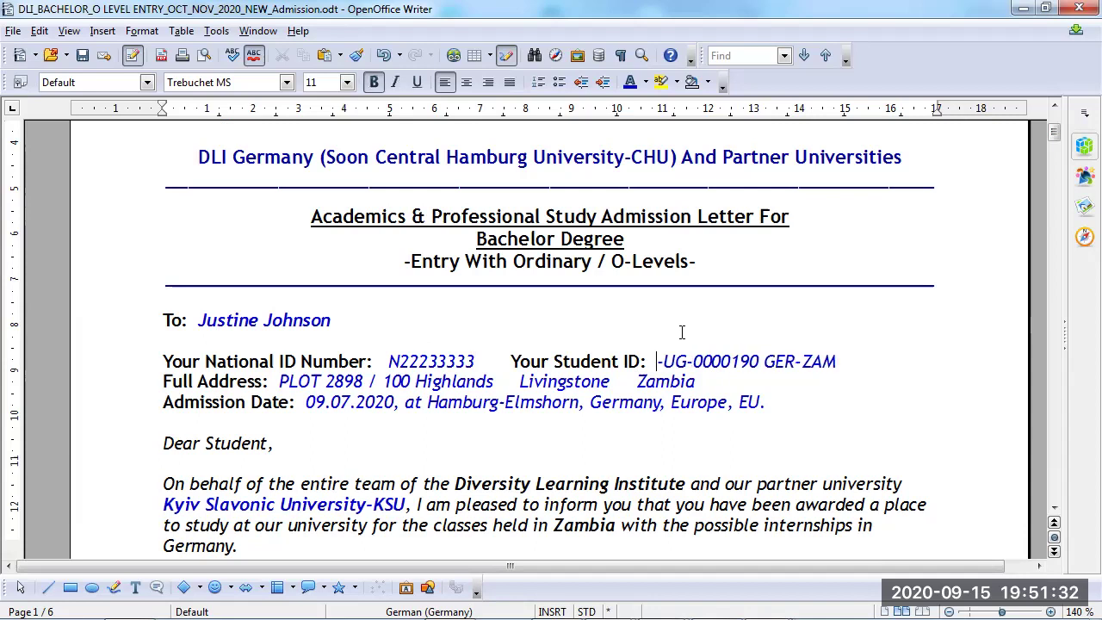
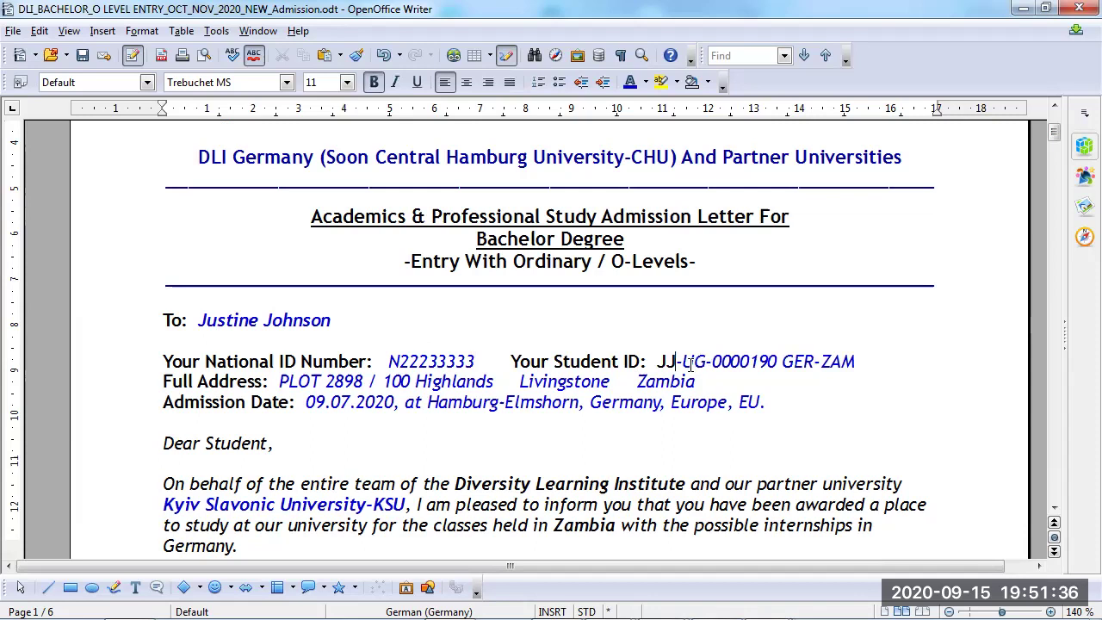
- Update the Student ID's trailing digits and replace the ZAM country suffix with NG
left_click(704, 362)
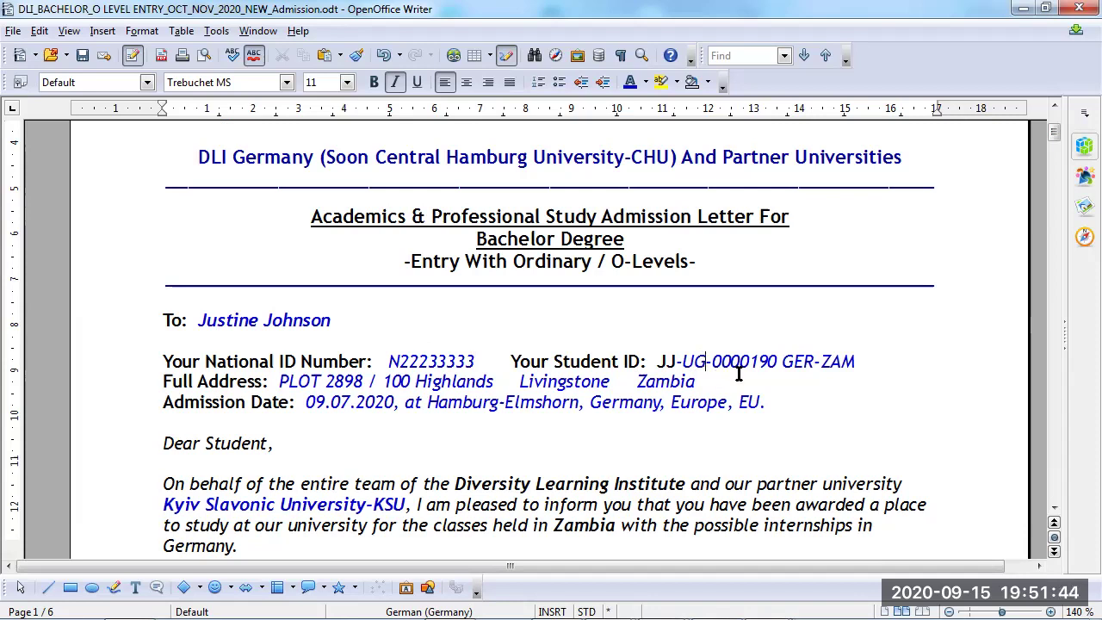
left_click(776, 362)
key("BackSpace")
key("BackSpace")
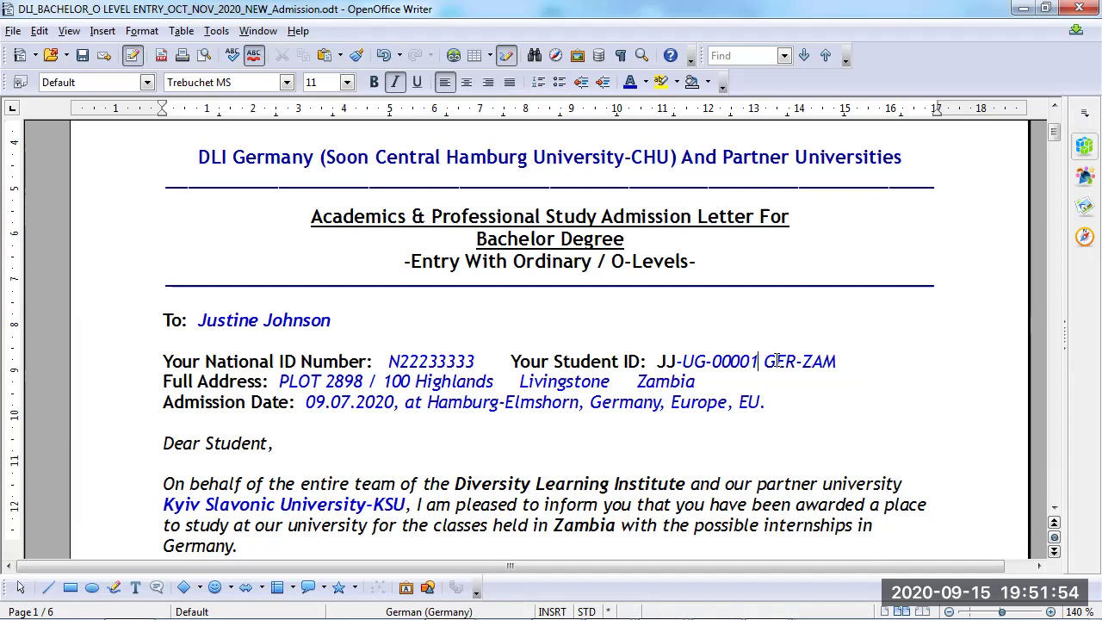
key("BackSpace")
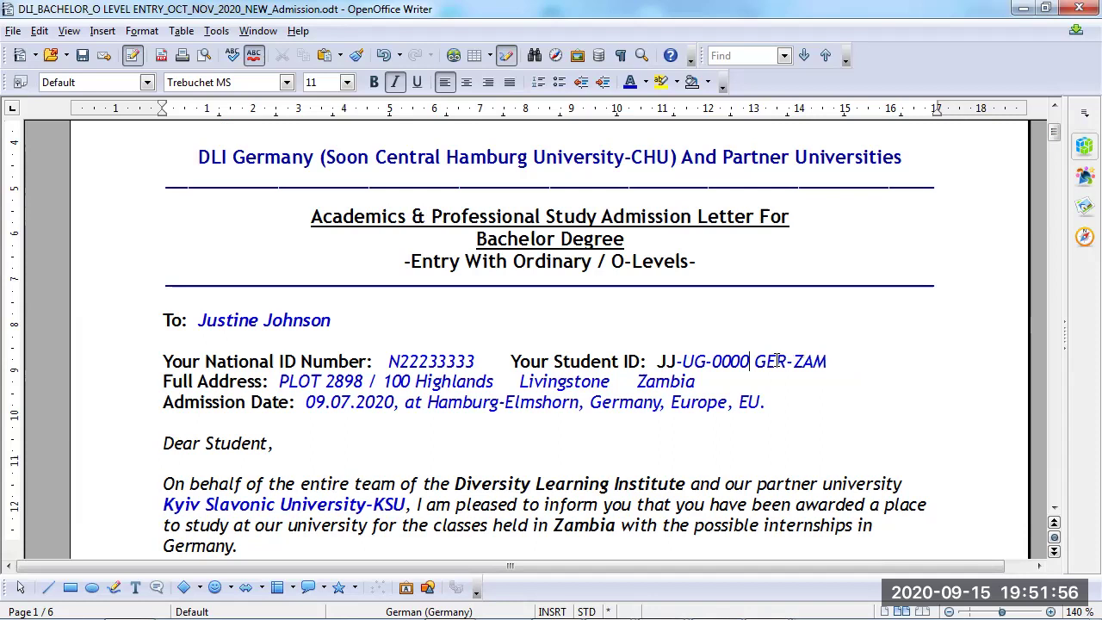
type("01")
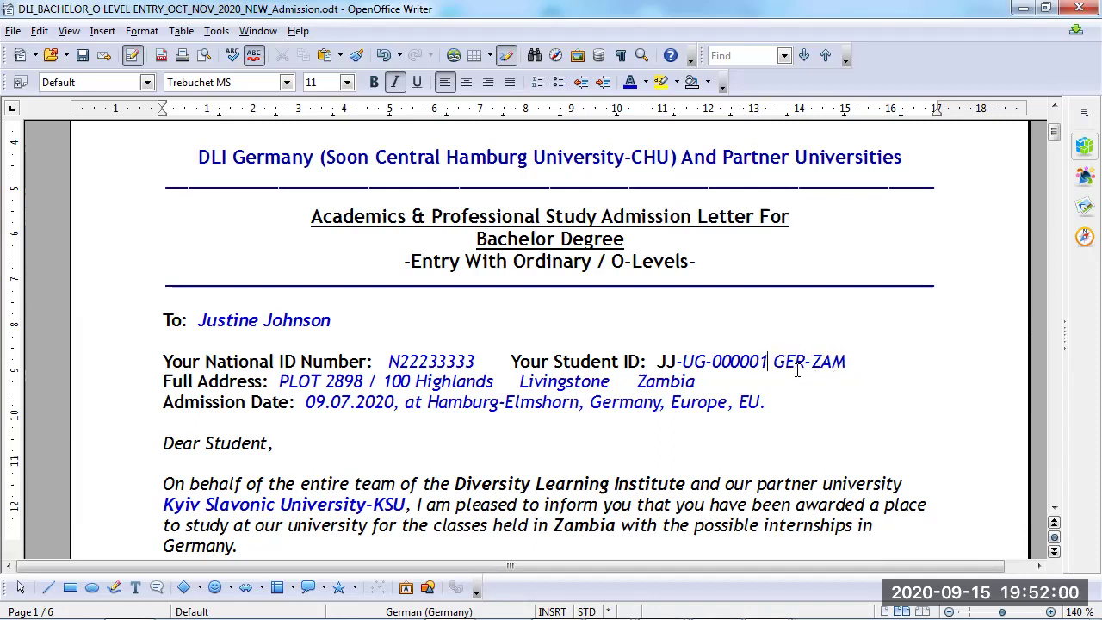
double_click(790, 362)
left_click(847, 364)
key("BackSpace")
key("BackSpace")
key("BackSpace")
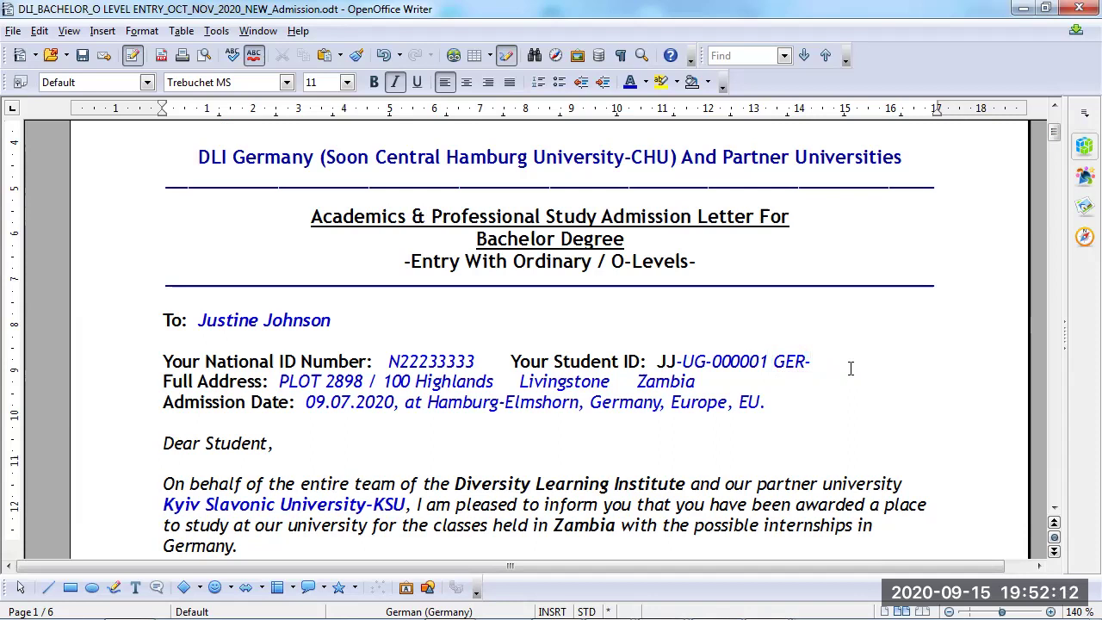
type("NG")
left_click_drag(652, 361, 845, 361)
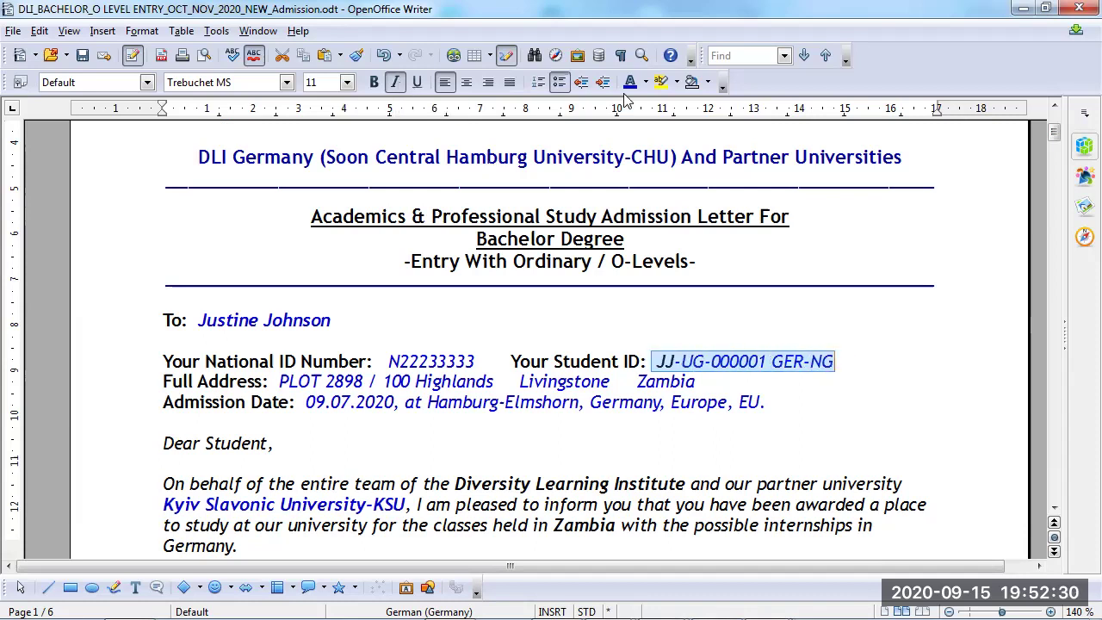
left_click(859, 353)
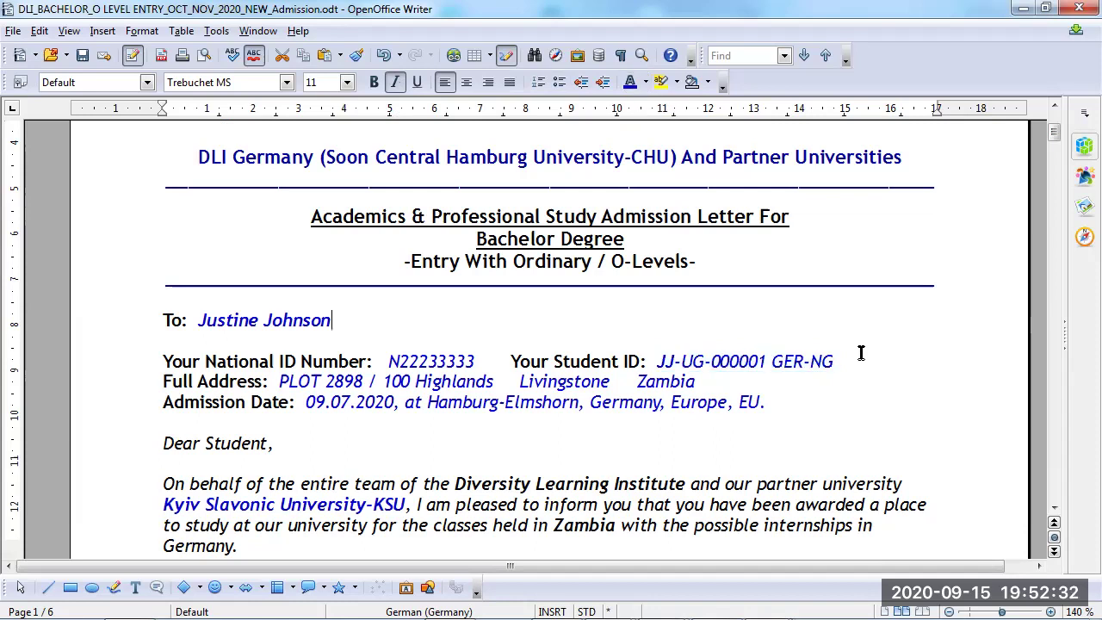
- Replace 'Livingstone Zambia' in the Full Address line with 'LAGOS Nigeria'
left_click(506, 362)
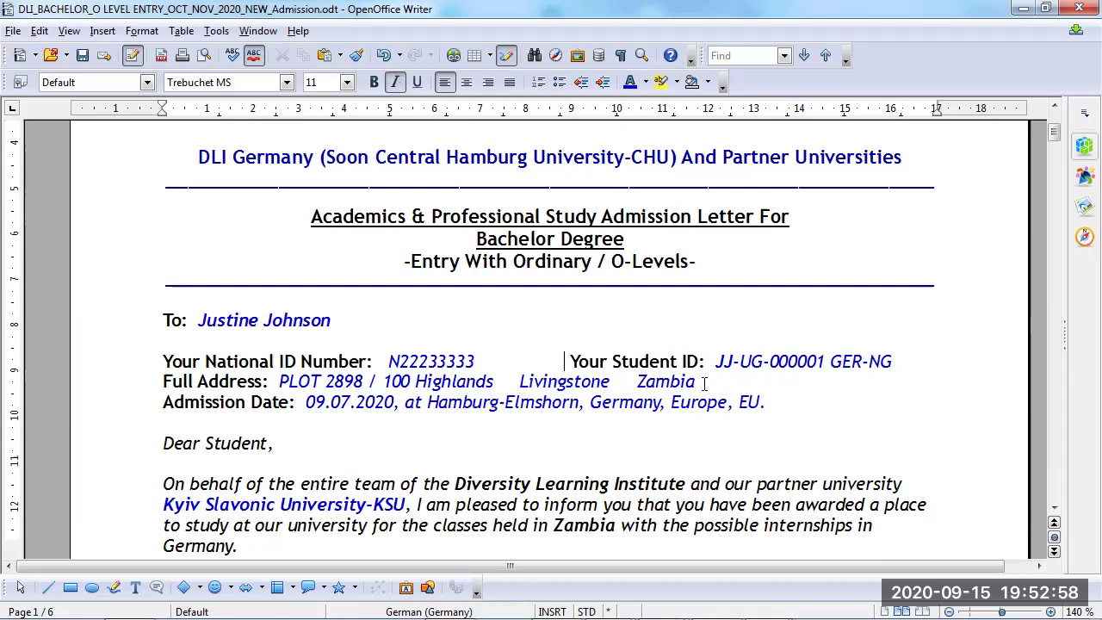
left_click_drag(704, 381, 592, 381)
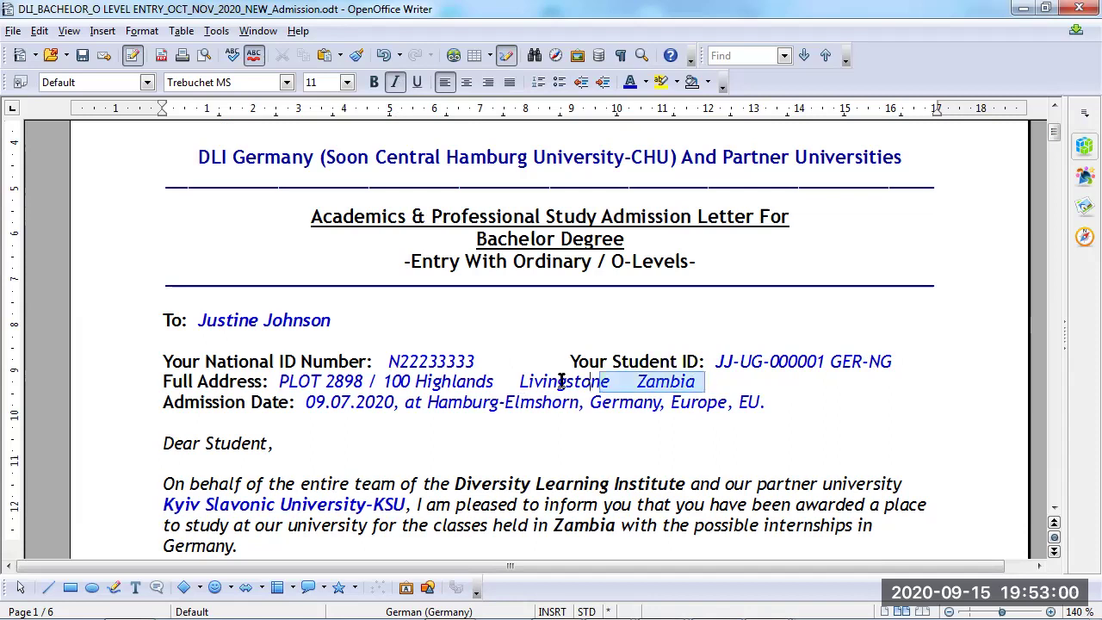
left_click_drag(384, 366, 520, 402)
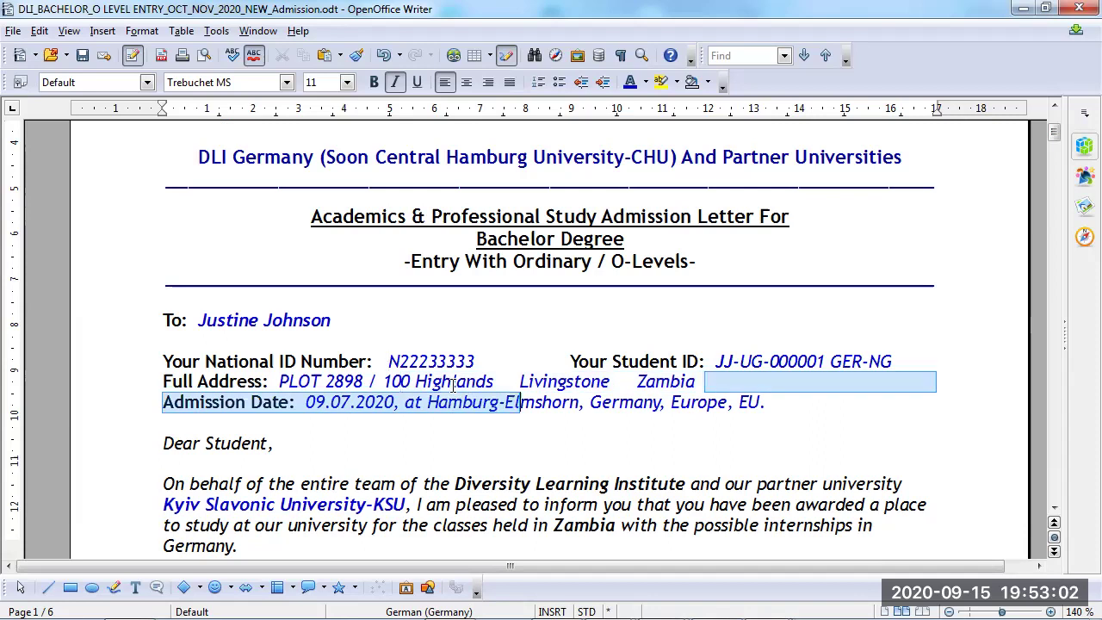
left_click(680, 380)
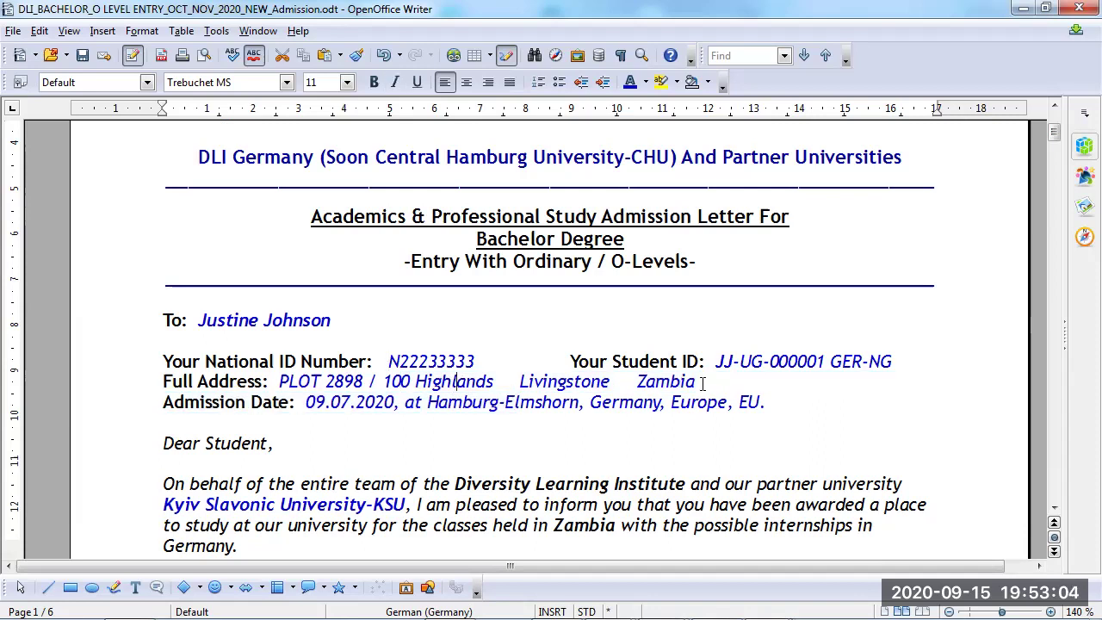
key("shift+Left")
key("shift+Left")
key("shift+Left")
key("shift+Left")
key("shift+Left")
left_click(522, 385, "shift")
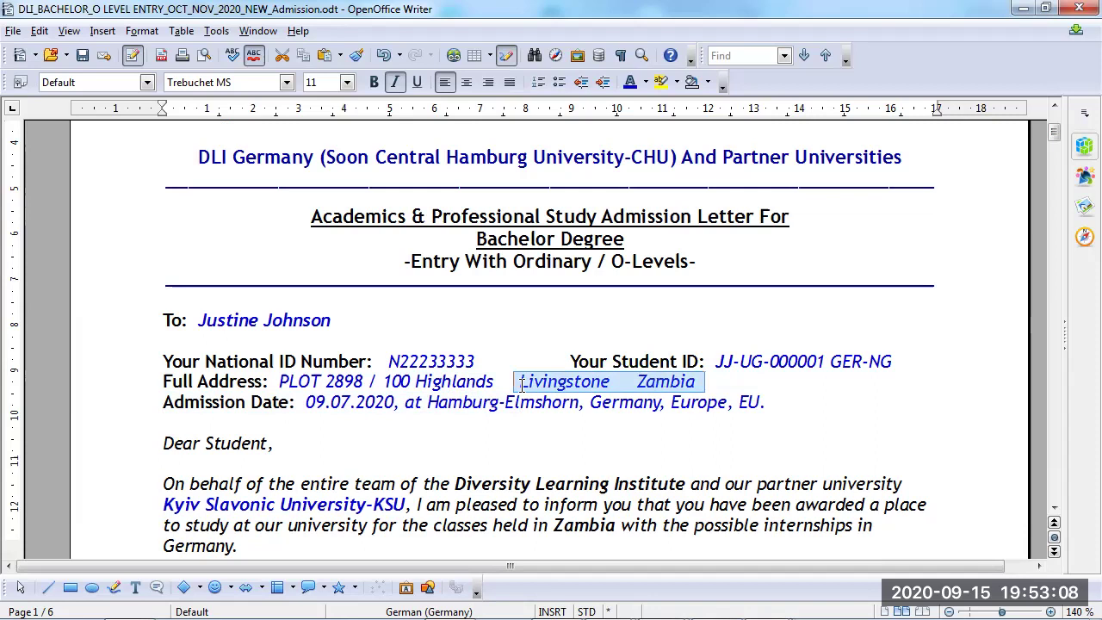
type("LAG")
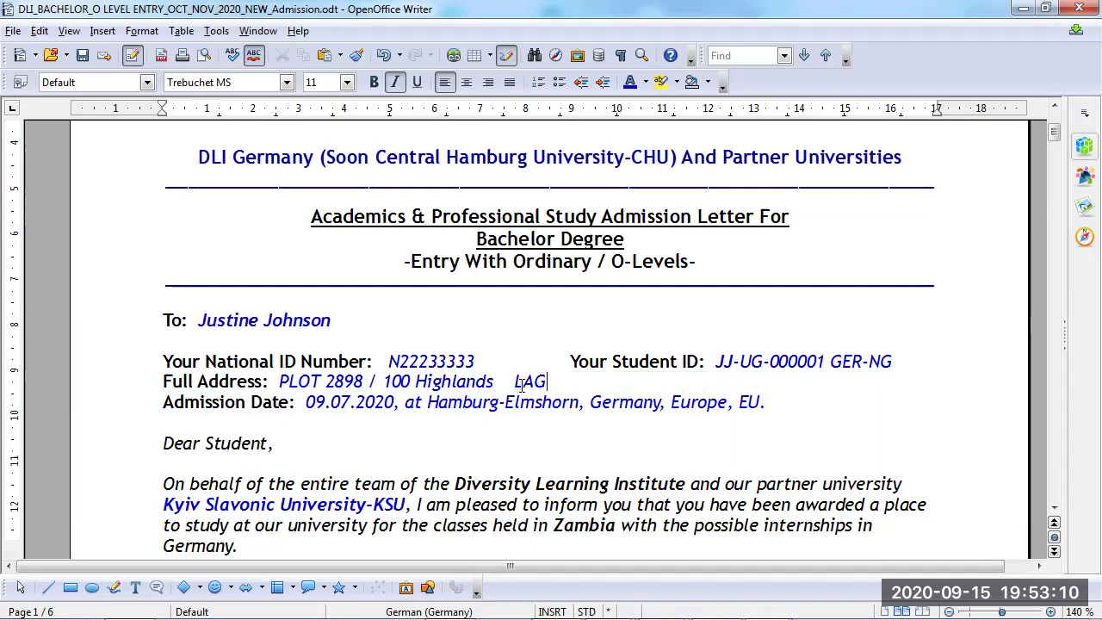
type("OS Nigeria")
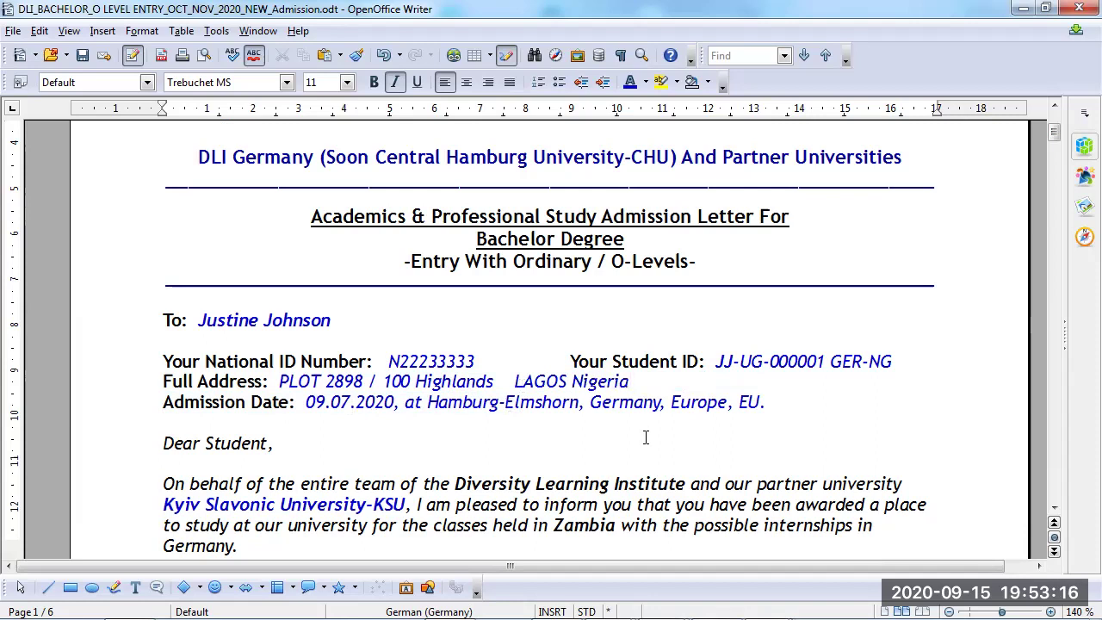
- Change the Admission Date to 15.09.2020
left_click(327, 402)
key("BackSpace")
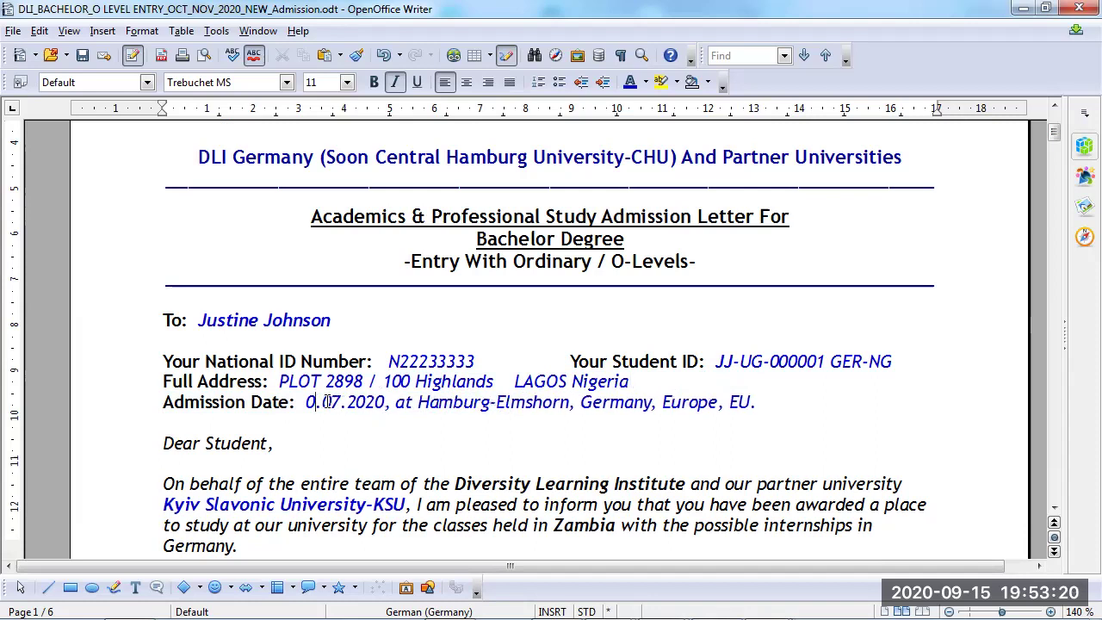
key("BackSpace")
type("15")
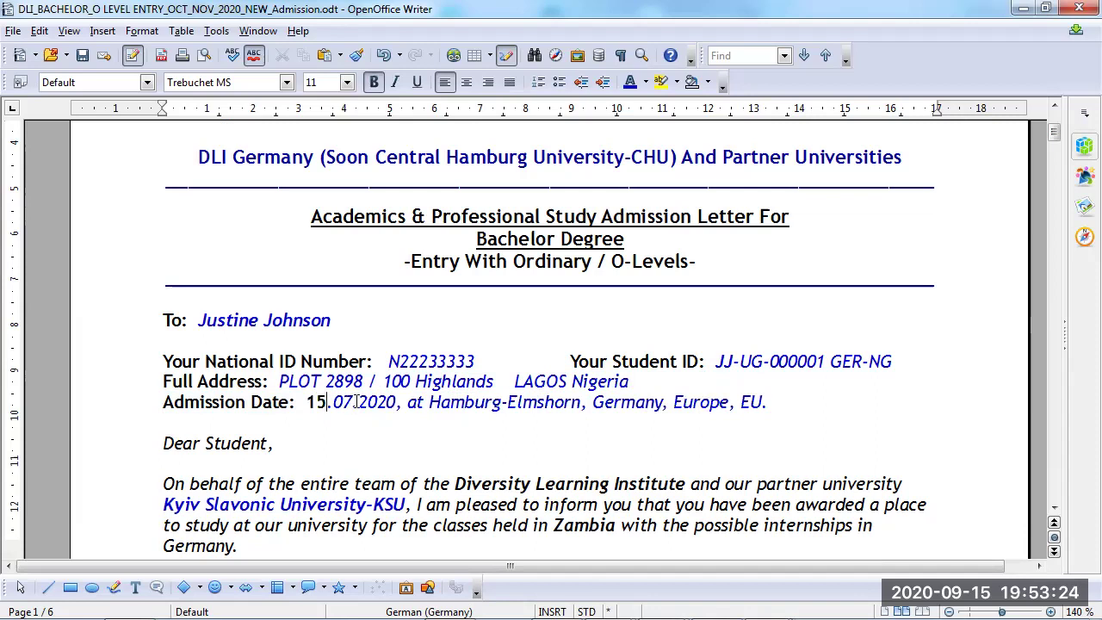
key("BackSpace")
type("9")
key("BackSpace")
type("5")
left_click(353, 400)
key("BackSpace")
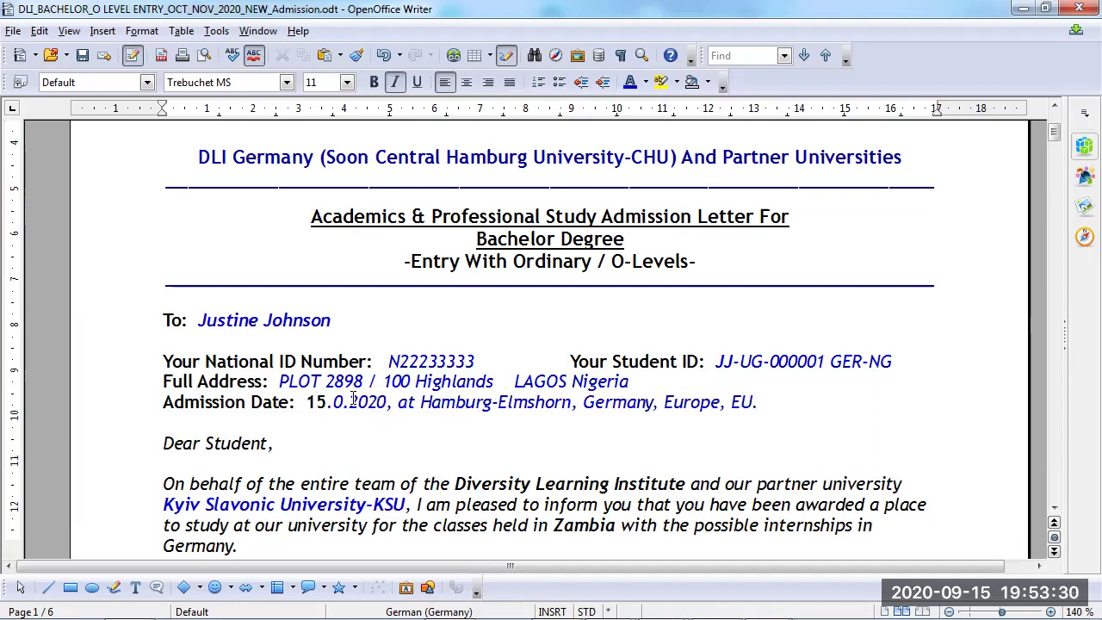
type("9")
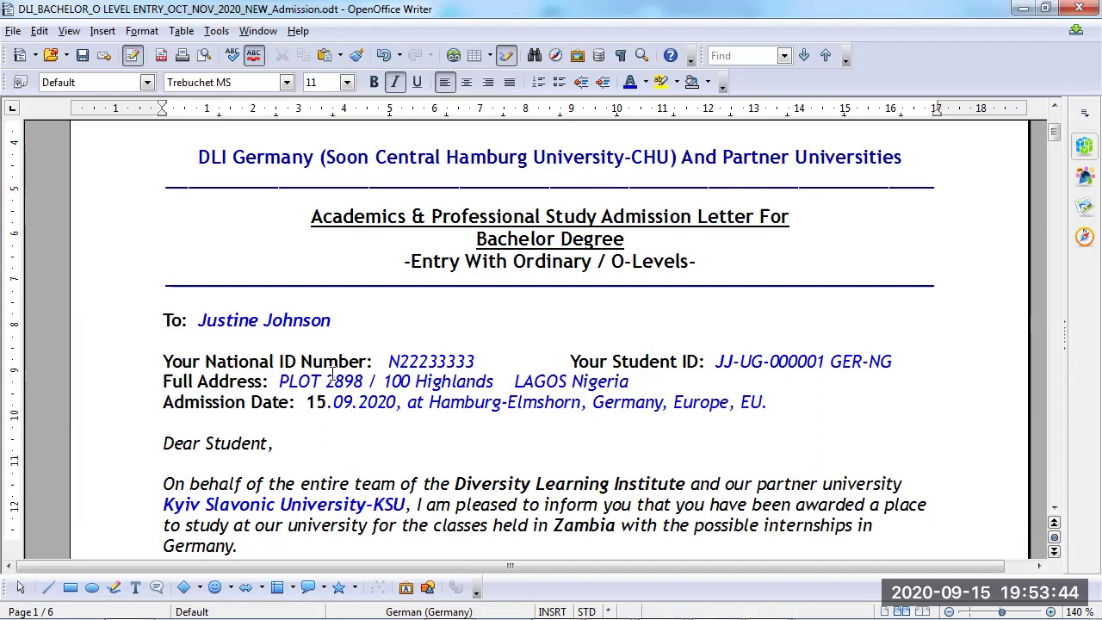
- Italicise the new admission date so it matches the rest of the line
left_click_drag(305, 402, 449, 402)
left_click(397, 84)
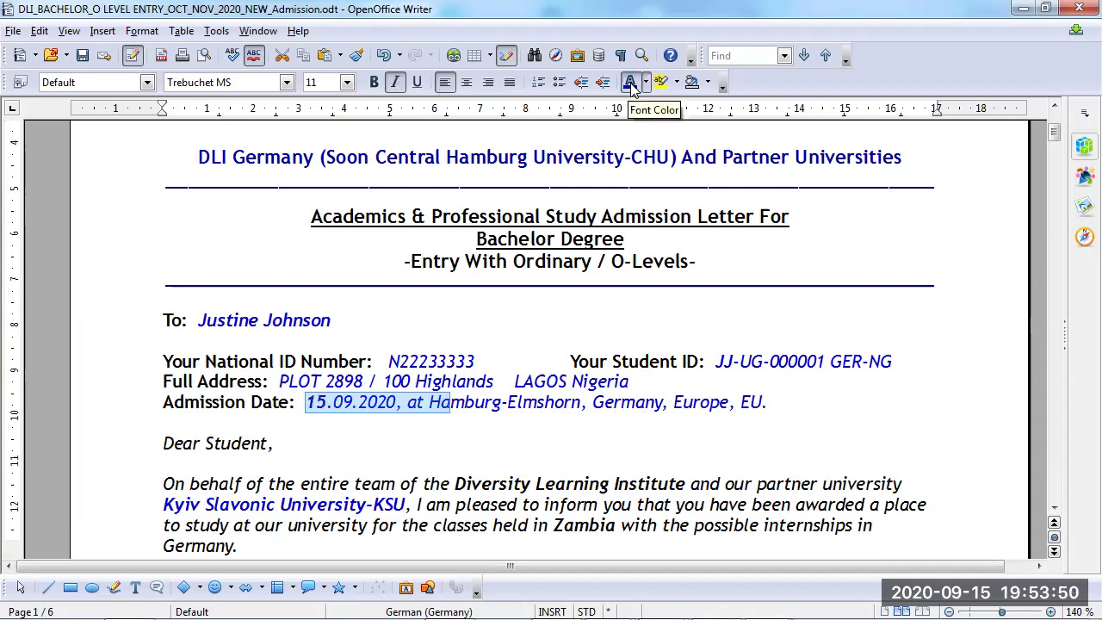
left_click(458, 419)
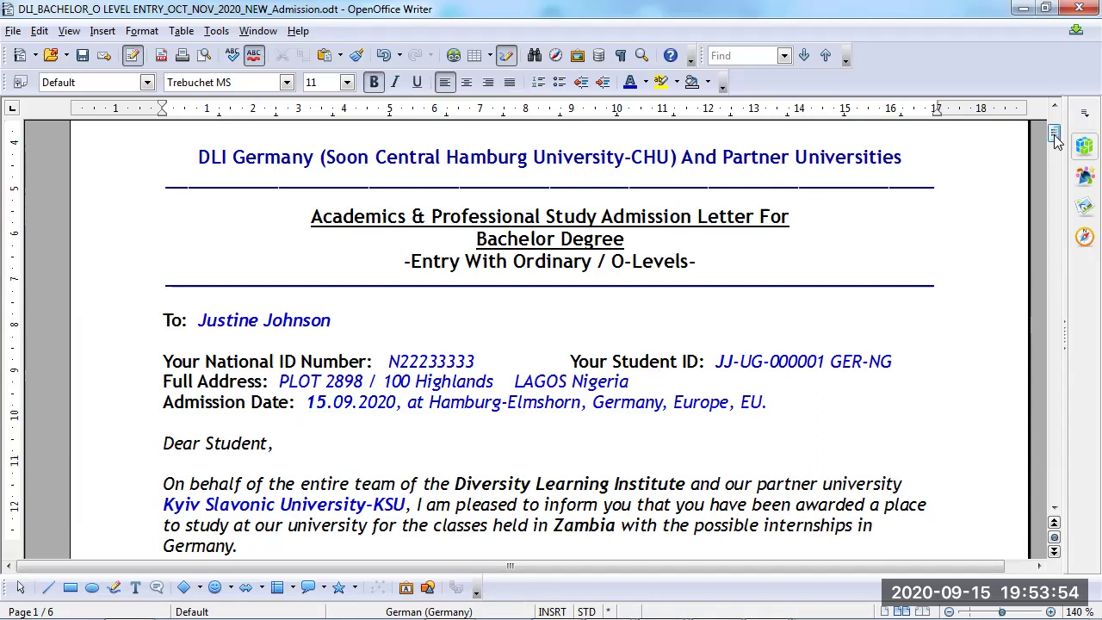
left_click_drag(1055, 141, 1056, 148)
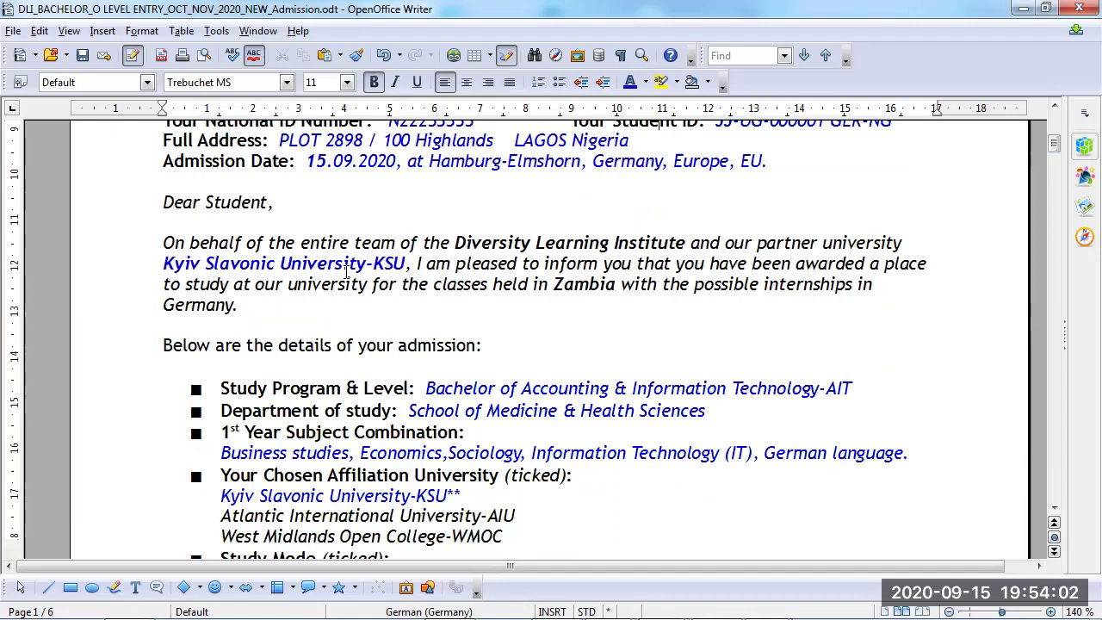
left_click(402, 262)
left_click_drag(308, 261, 164, 265)
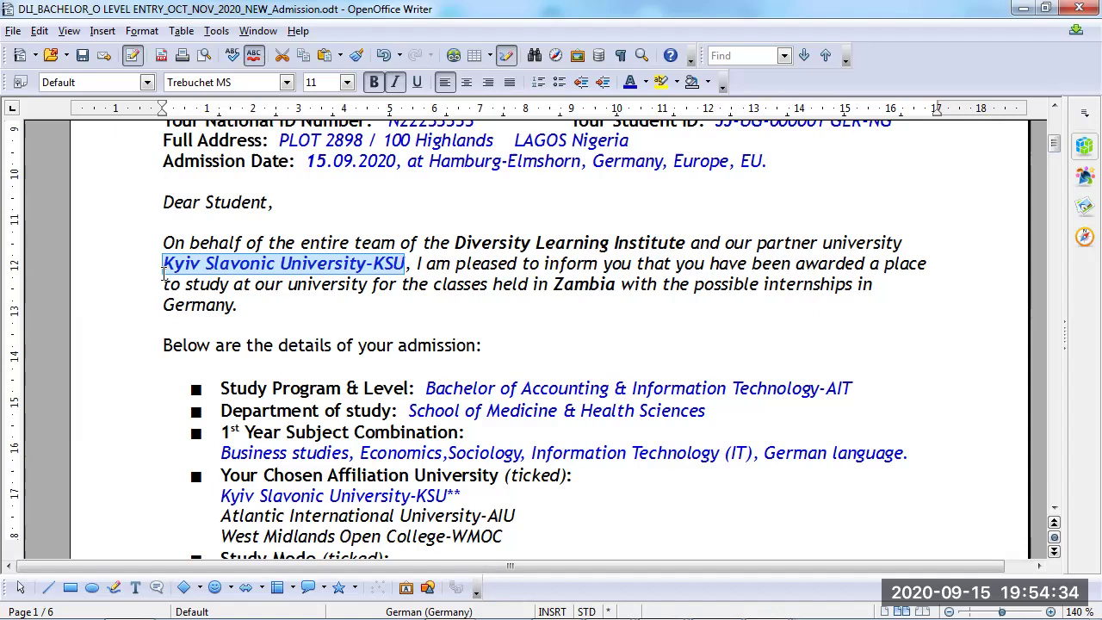
left_click(374, 267)
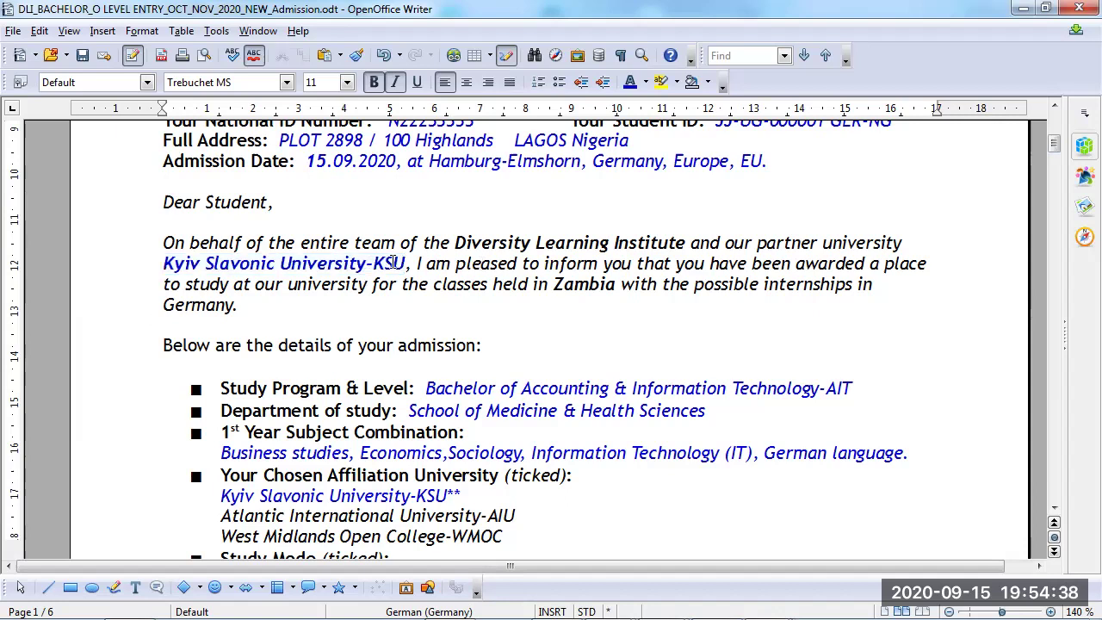
key("shift+Right")
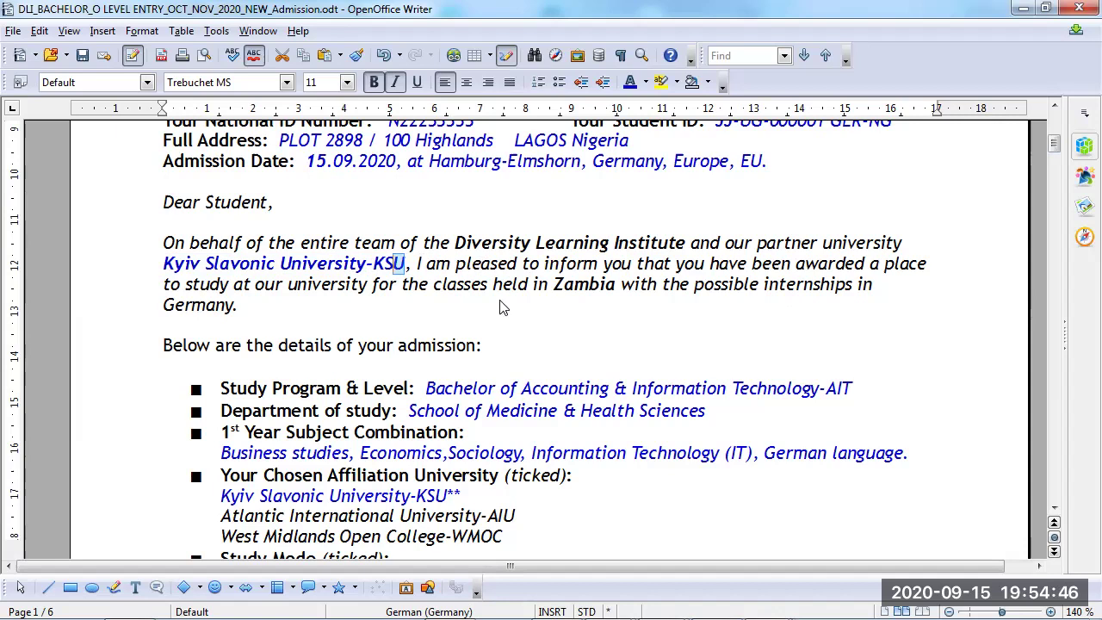
left_click(1055, 513)
left_click(1056, 512)
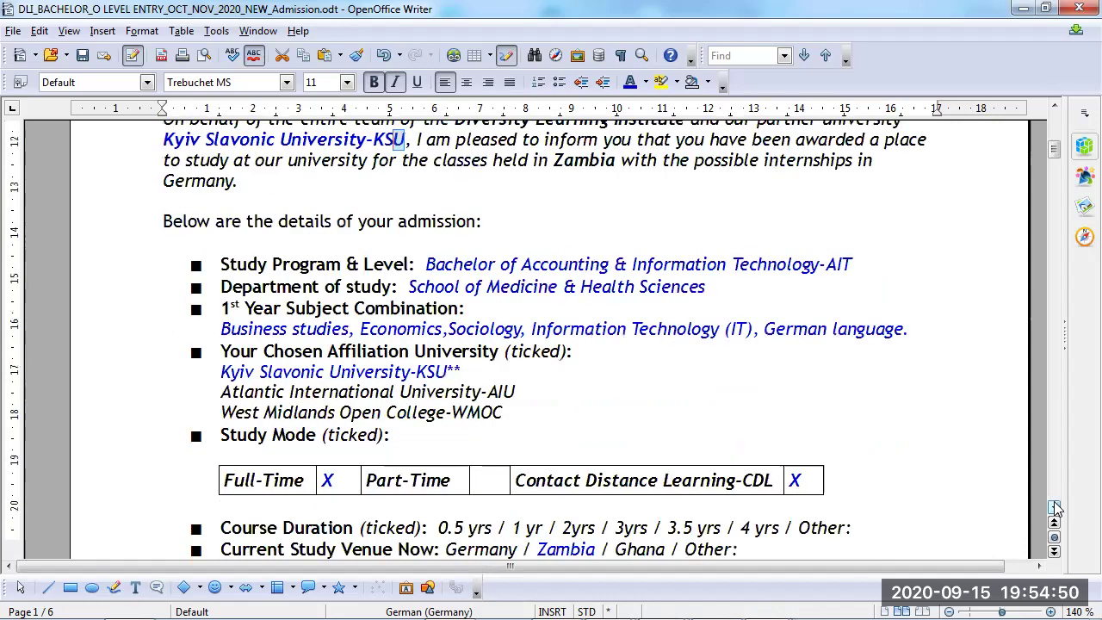
- Replace the accounting and IT program title so Study Program & Level reads 'Bachelor of Medicine'
left_click(1056, 510)
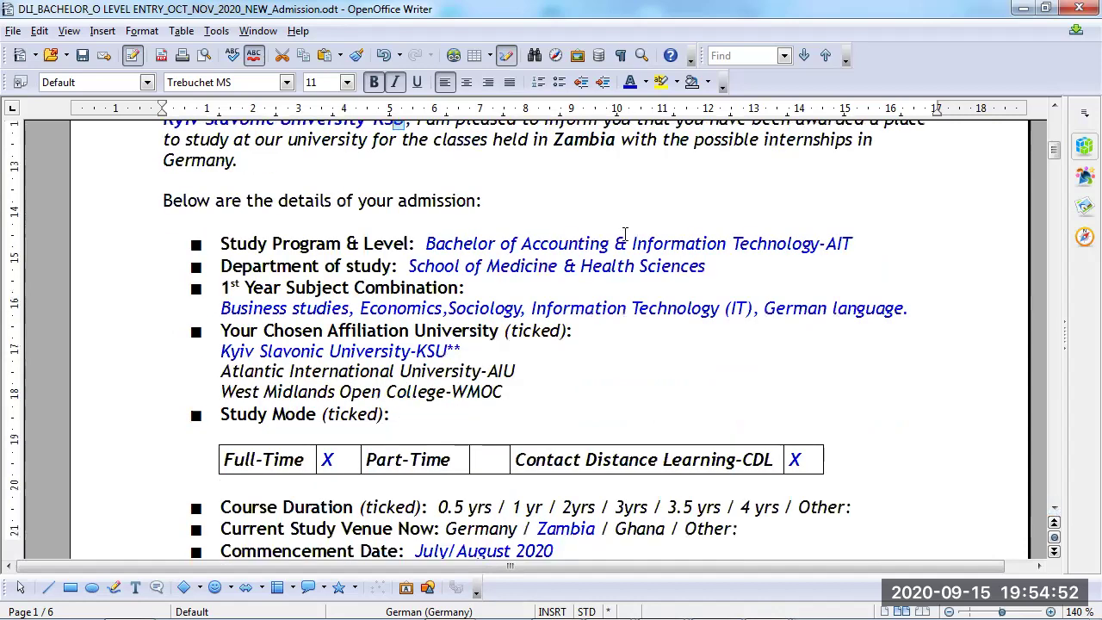
left_click(854, 243)
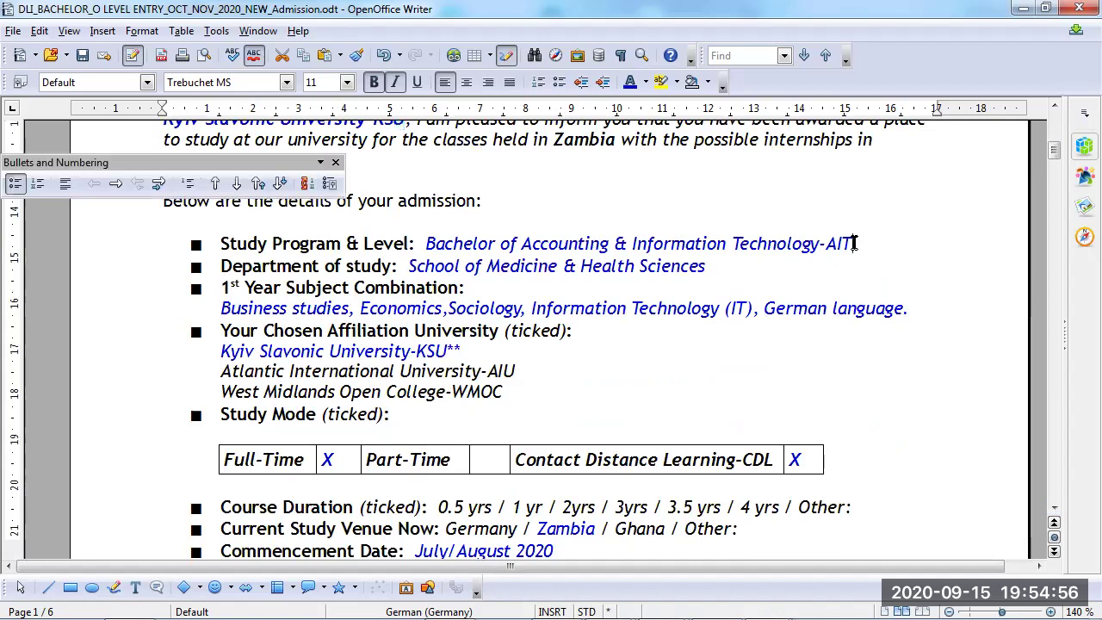
key("BackSpace")
key("BackSpace")
key("BackSpace")
key("BackSpace")
key("BackSpace")
key("BackSpace")
key("BackSpace")
key("BackSpace")
key("BackSpace")
key("BackSpace")
key("BackSpace")
key("BackSpace")
key("BackSpace")
key("BackSpace")
key("BackSpace")
key("BackSpace")
key("BackSpace")
key("BackSpace")
key("BackSpace")
key("BackSpace")
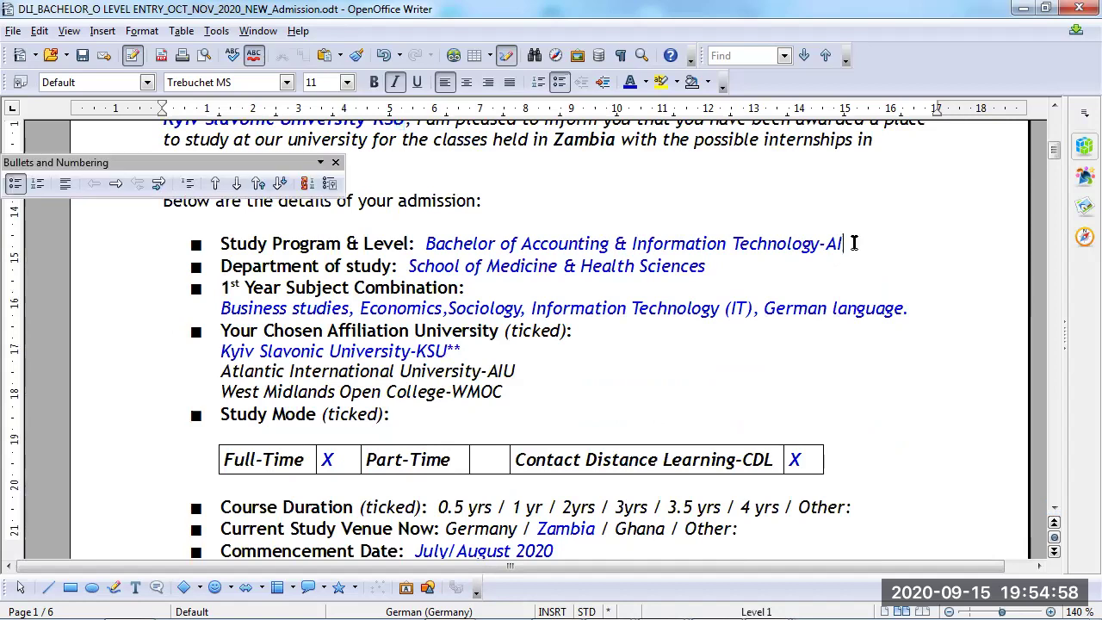
key("BackSpace")
key("BackSpace")
key("BackSpace")
key("BackSpace")
key("BackSpace")
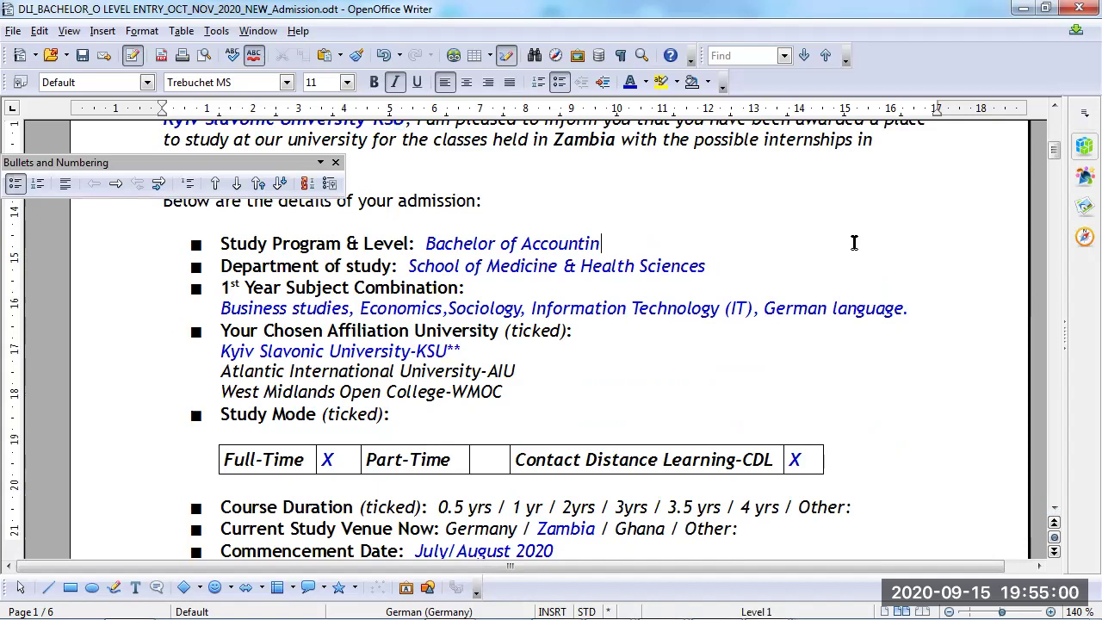
key("BackSpace")
key("BackSpace")
key("BackSpace")
key("BackSpace")
key("BackSpace")
key("BackSpace")
key("BackSpace")
key("BackSpace")
key("BackSpace")
type("Medicine")
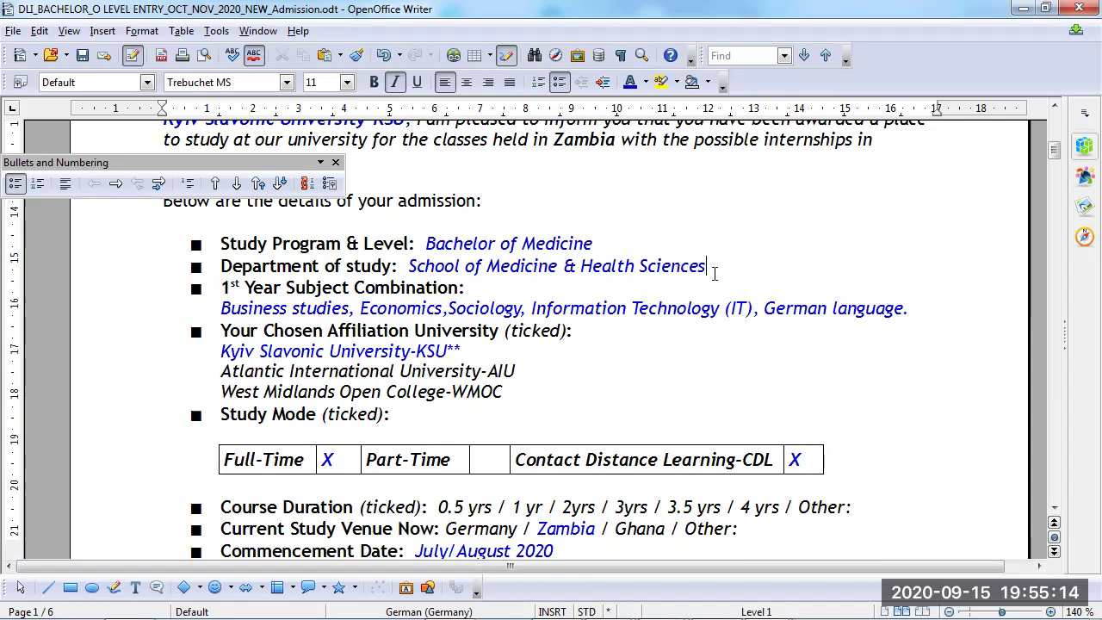
key("alt+Tab")
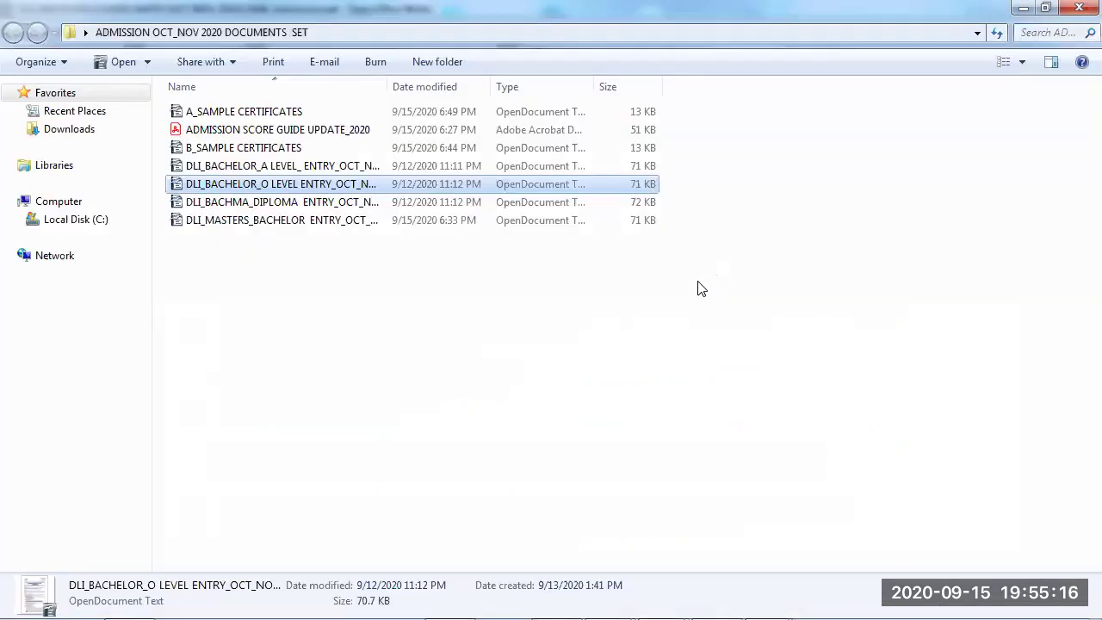
- Scroll the admission guide PDF to review Medicine's first-year subjects, then return to the Writer letter
left_click(607, 602)
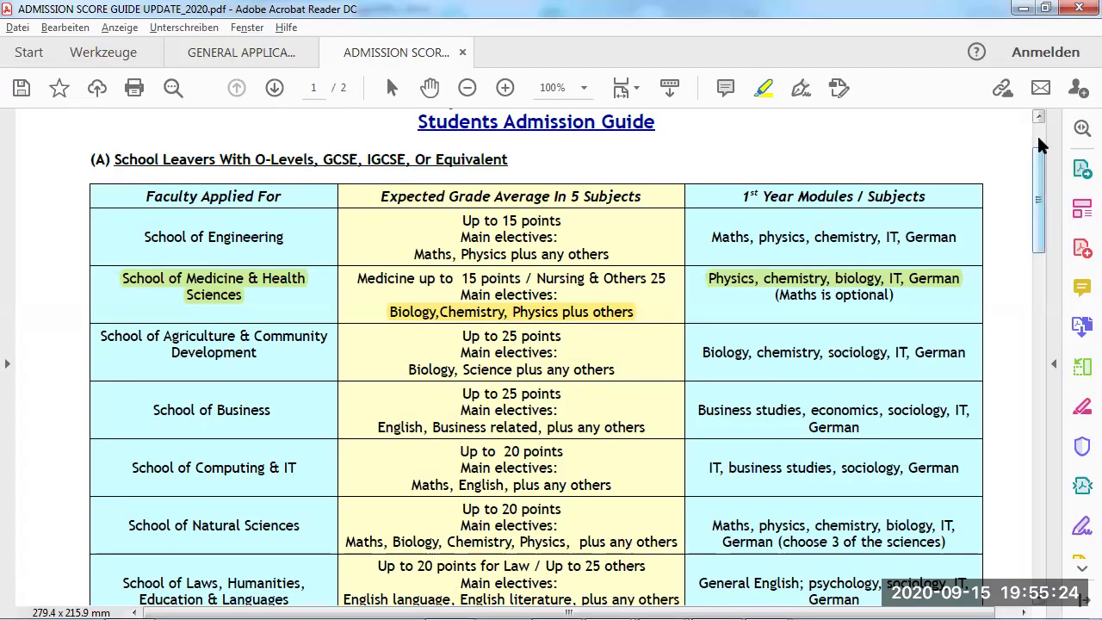
scroll(1039, 144, "up", 1)
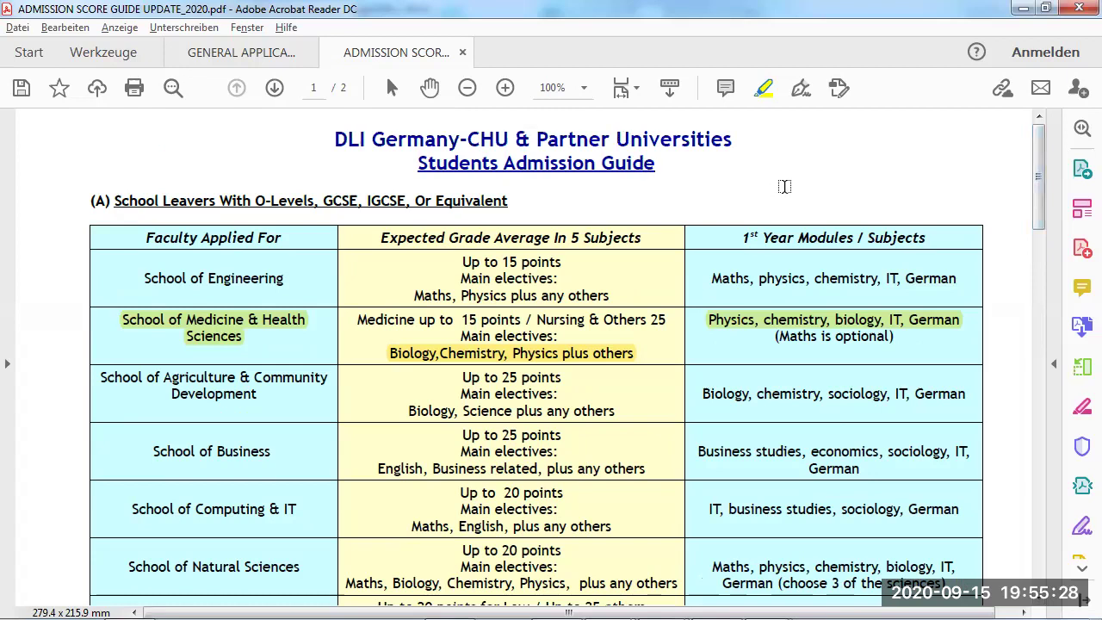
key("alt+Tab")
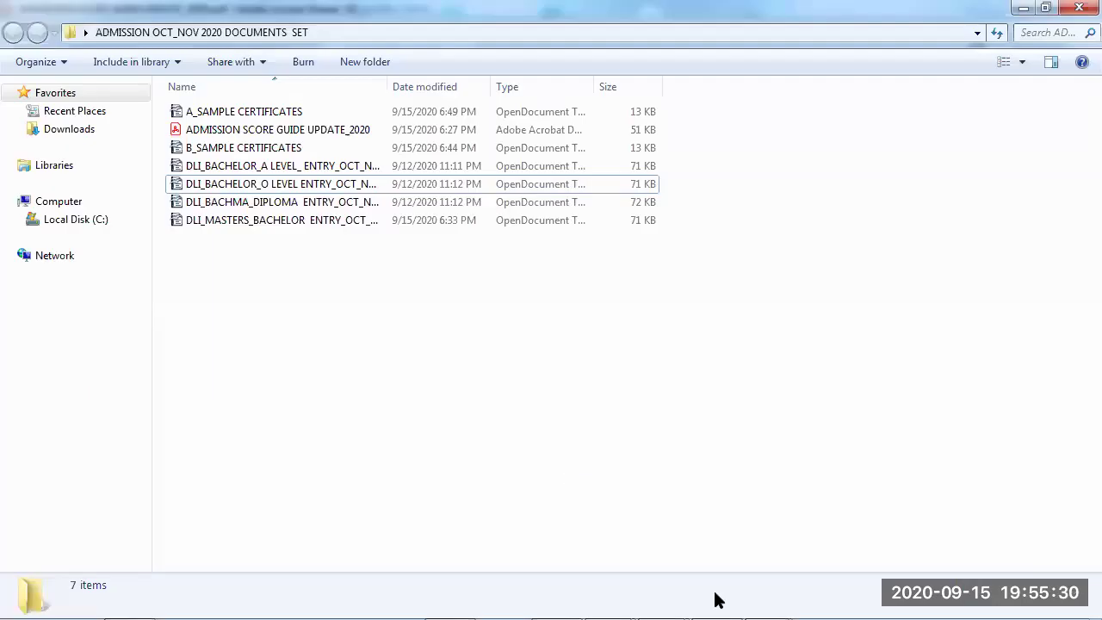
mouse_move(769, 602)
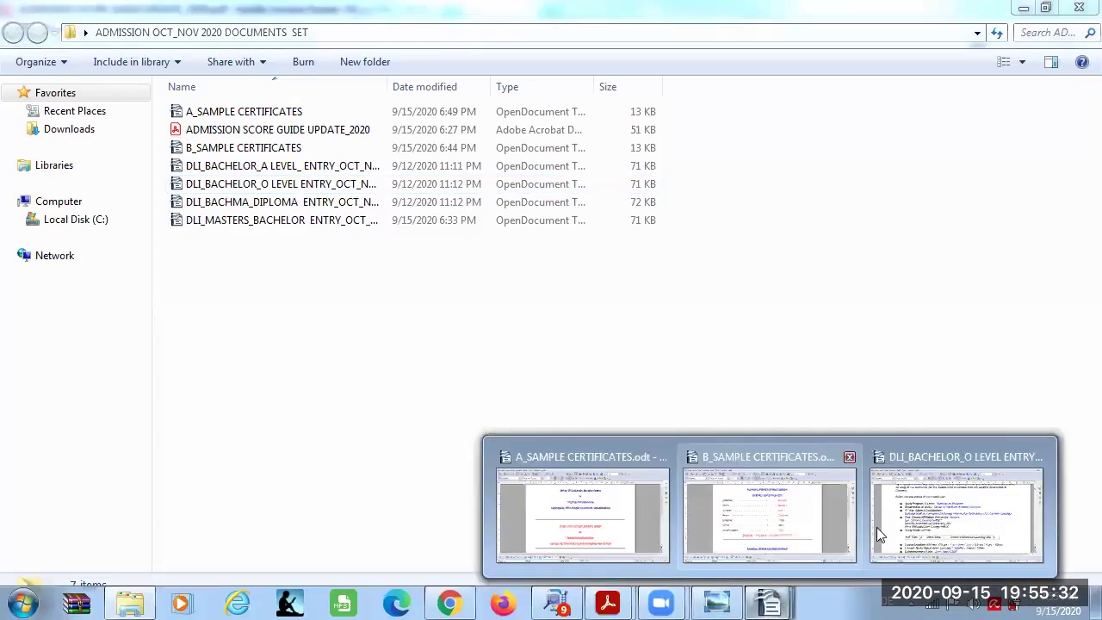
left_click(955, 512)
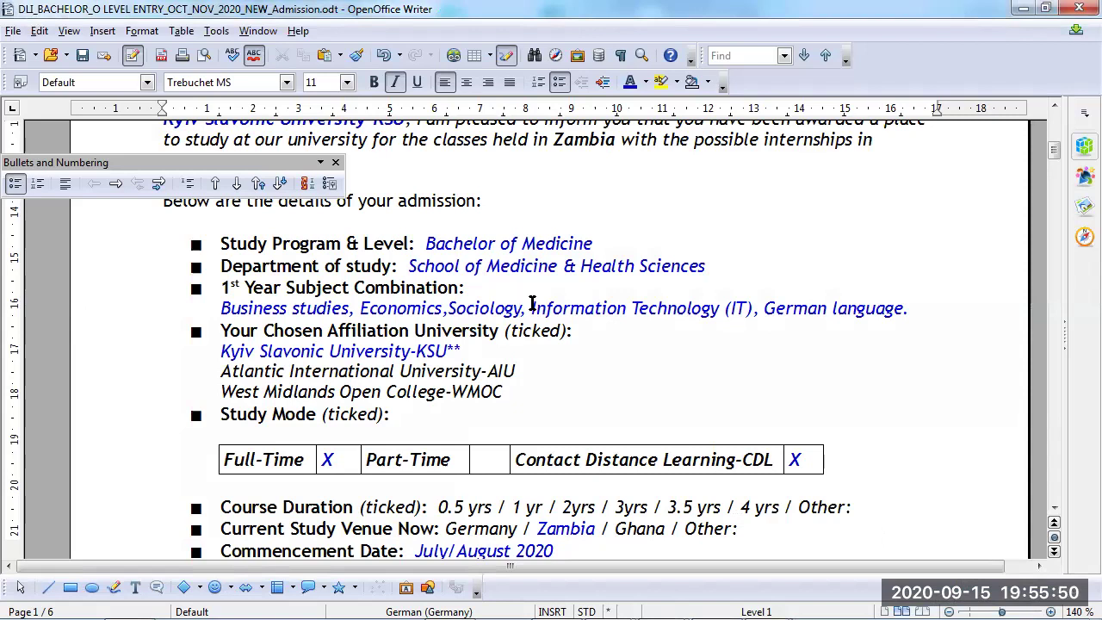
- Replace the business subjects with 'physics, chemistry, biology,' ahead of Information Technology (IT), German language
key("BackSpace")
key("BackSpace")
key("BackSpace")
key("BackSpace")
key("BackSpace")
key("BackSpace")
key("BackSpace")
key("BackSpace")
key("BackSpace")
key("BackSpace")
key("BackSpace")
key("BackSpace")
key("BackSpace")
key("BackSpace")
key("BackSpace")
key("BackSpace")
key("BackSpace")
key("BackSpace")
key("BackSpace")
key("BackSpace")
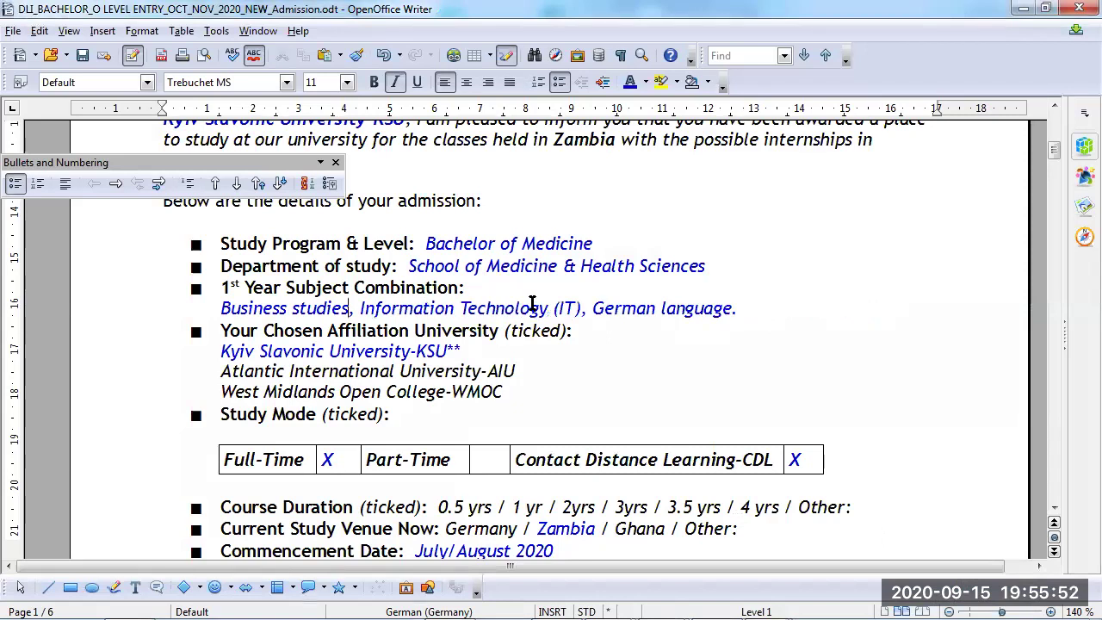
key("BackSpace")
key("BackSpace")
key("BackSpace")
key("BackSpace")
key("BackSpace")
key("BackSpace")
key("BackSpace")
key("BackSpace")
key("BackSpace")
key("BackSpace")
key("BackSpace")
key("BackSpace")
key("BackSpace")
key("BackSpace")
key("BackSpace")
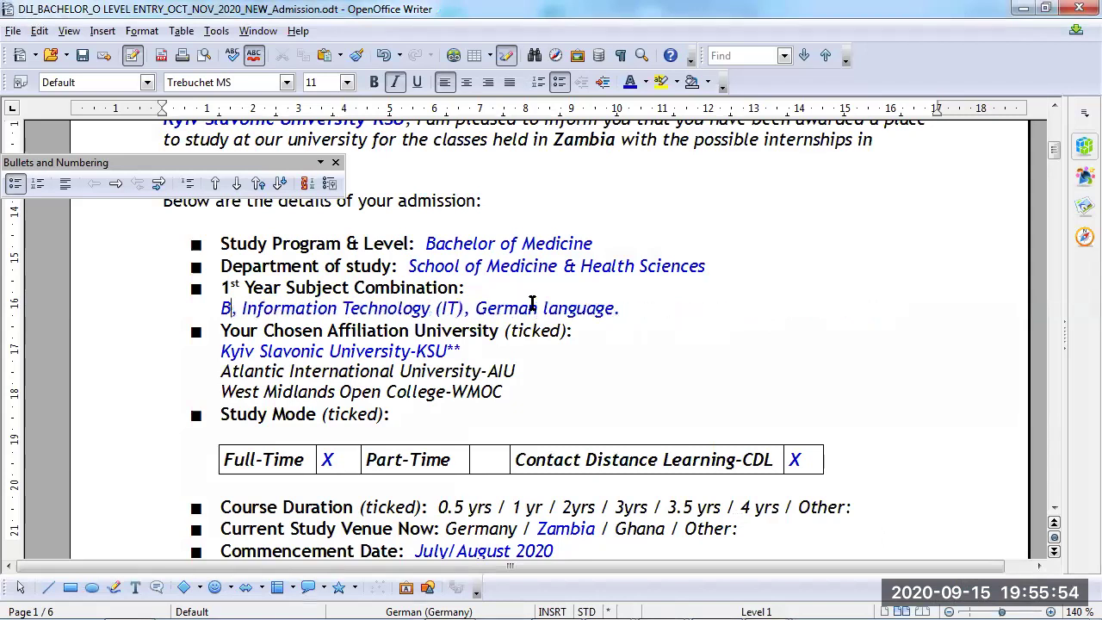
key("BackSpace")
left_click(551, 307)
type("Ph")
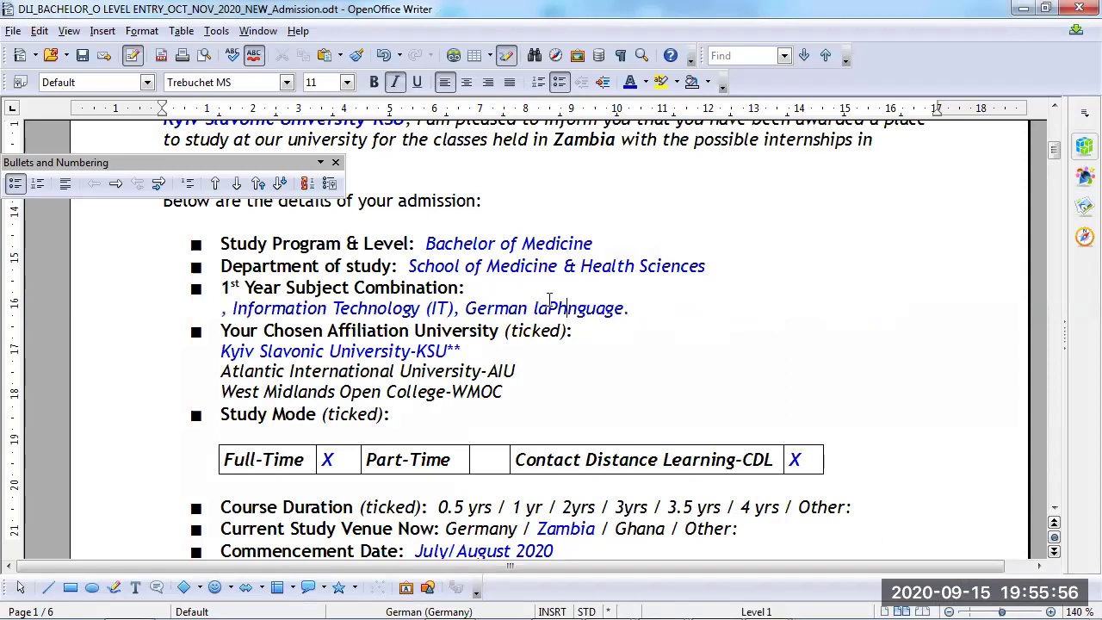
type("yics")
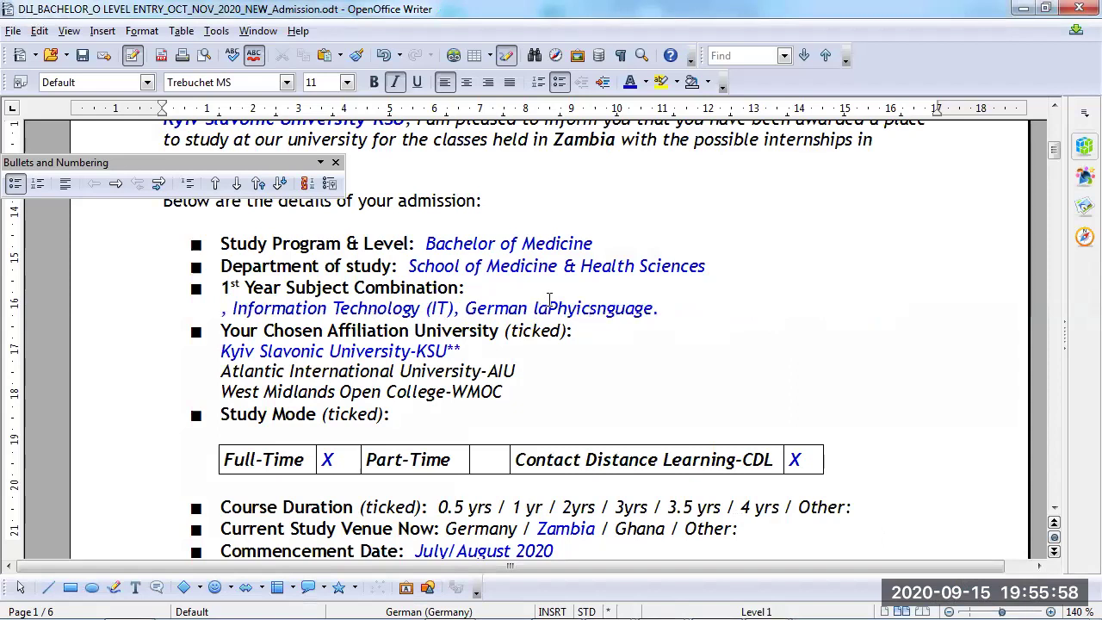
key("BackSpace")
key("BackSpace")
key("BackSpace")
key("BackSpace")
key("BackSpace")
key("BackSpace")
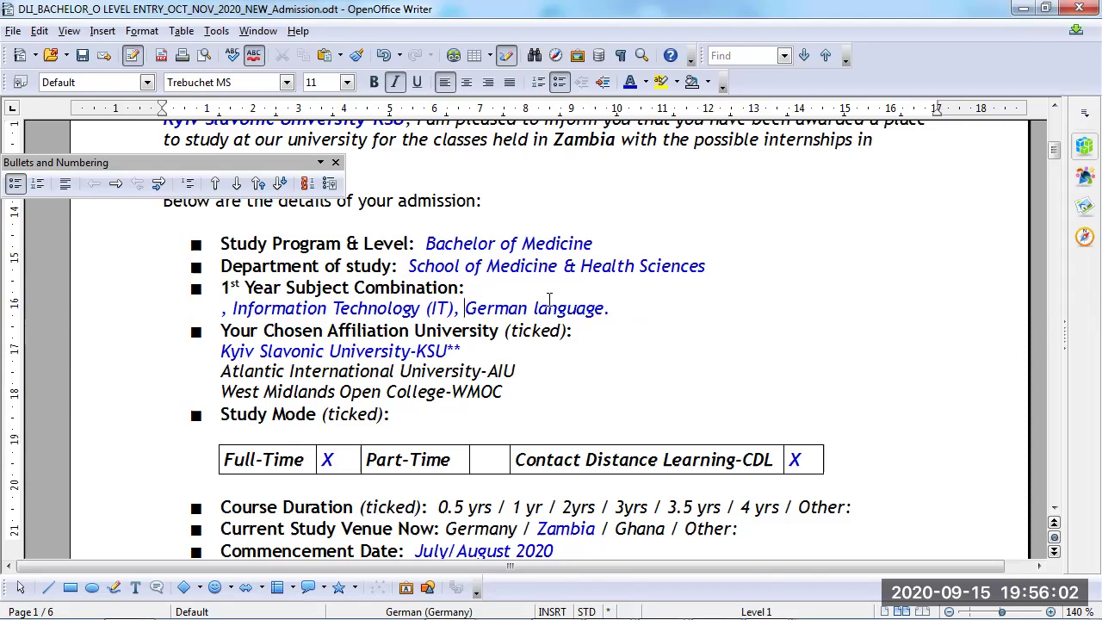
key("Home")
key("Right")
key("Delete")
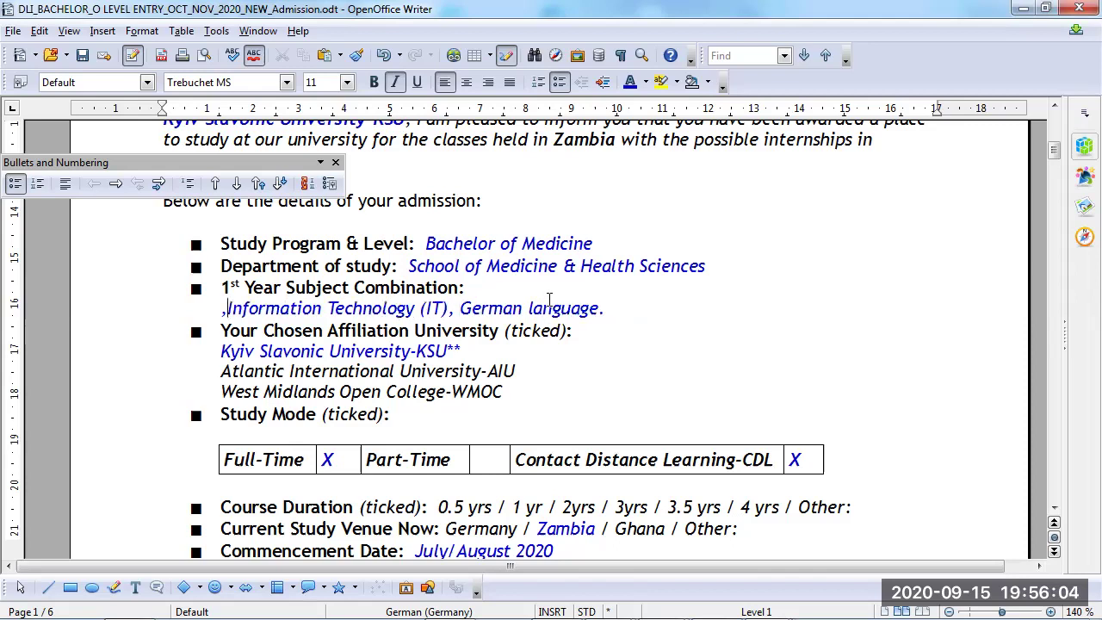
key("BackSpace")
type("p")
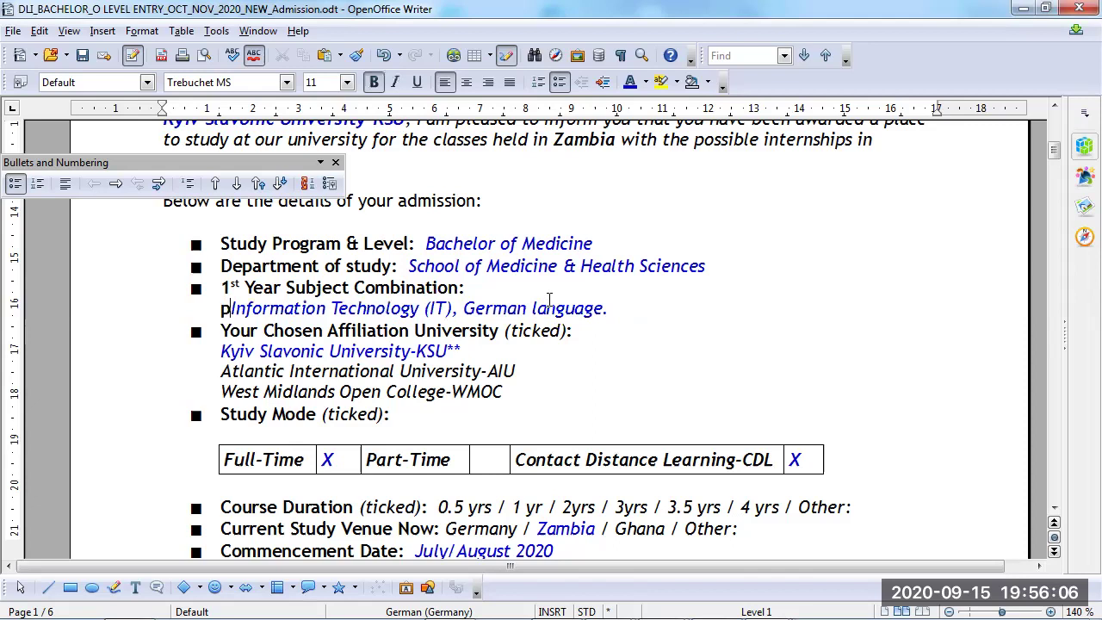
type("hysics")
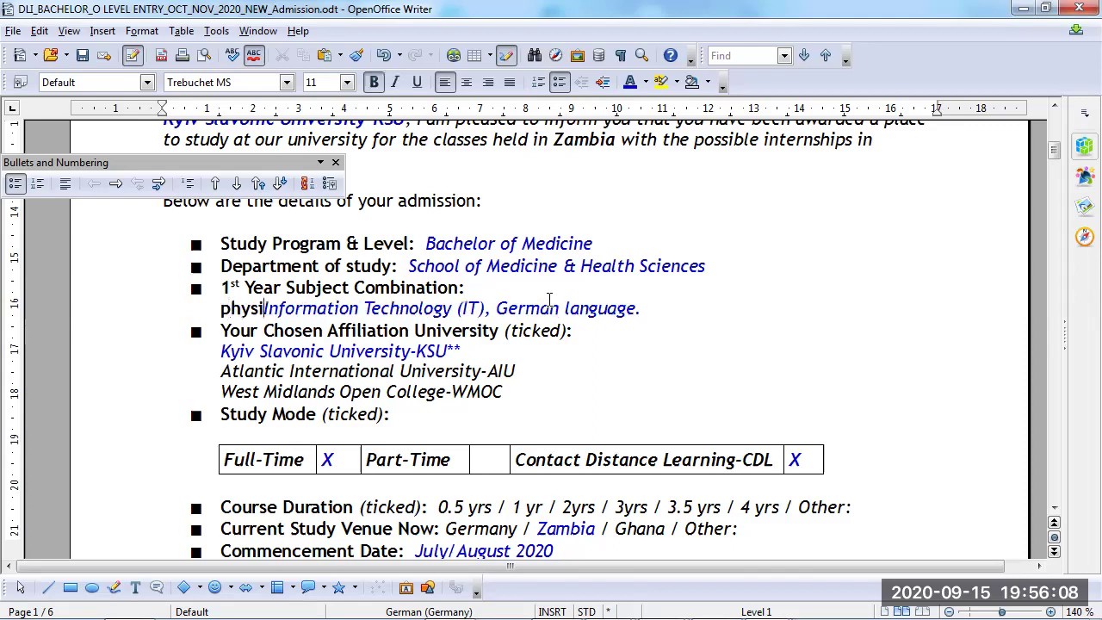
type(", chemi")
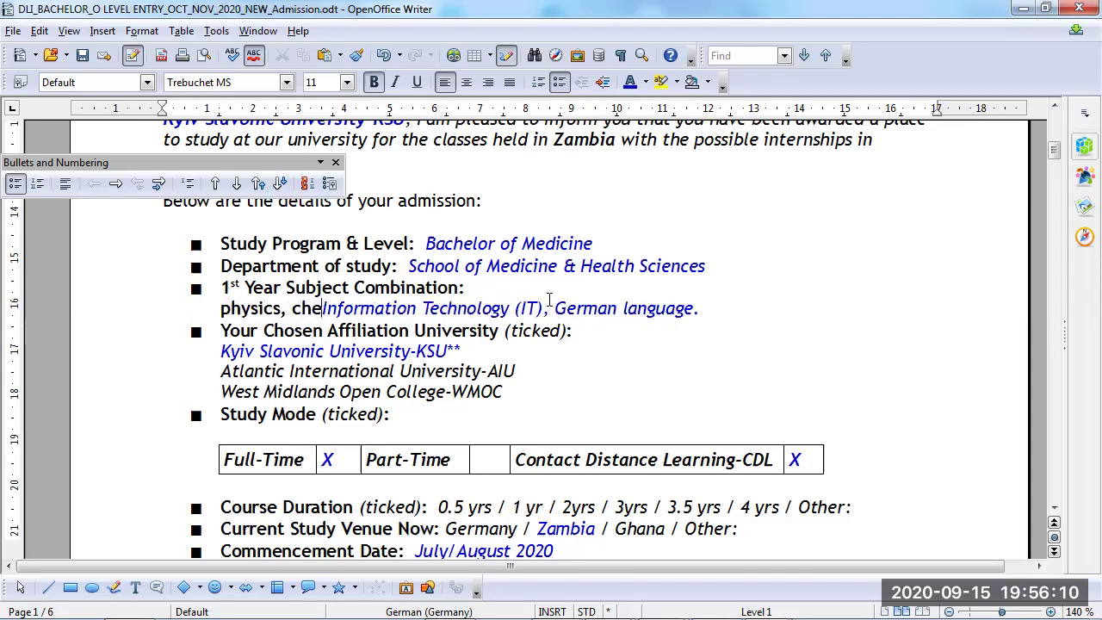
type("stry,")
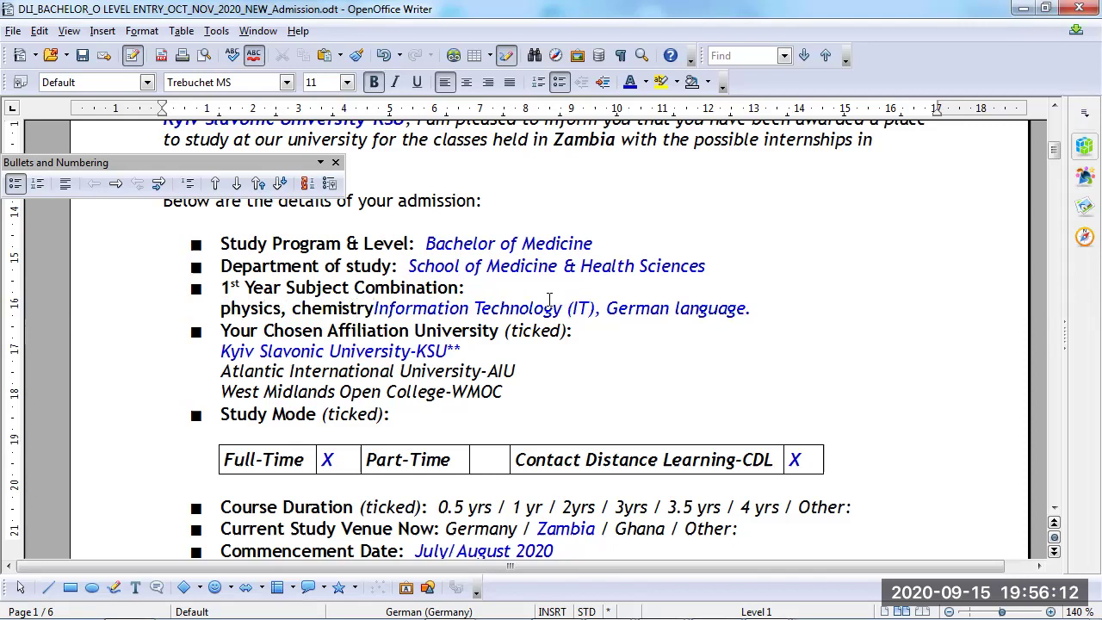
type(" biolo")
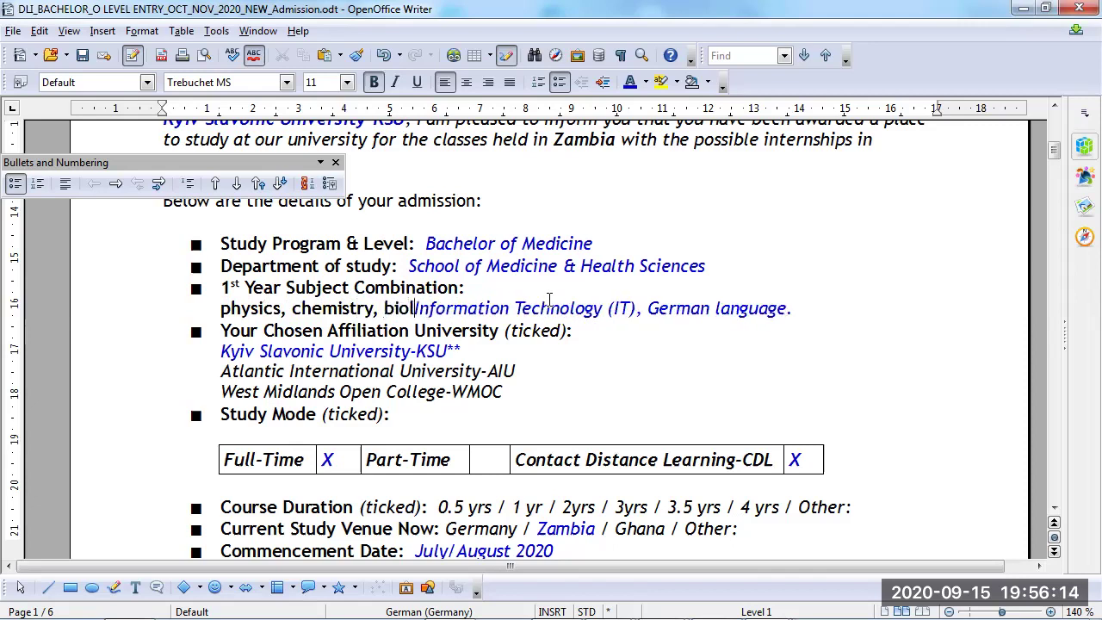
type("gy,")
- Italicise physics, chemistry, biology and remove their bold
key("Home")
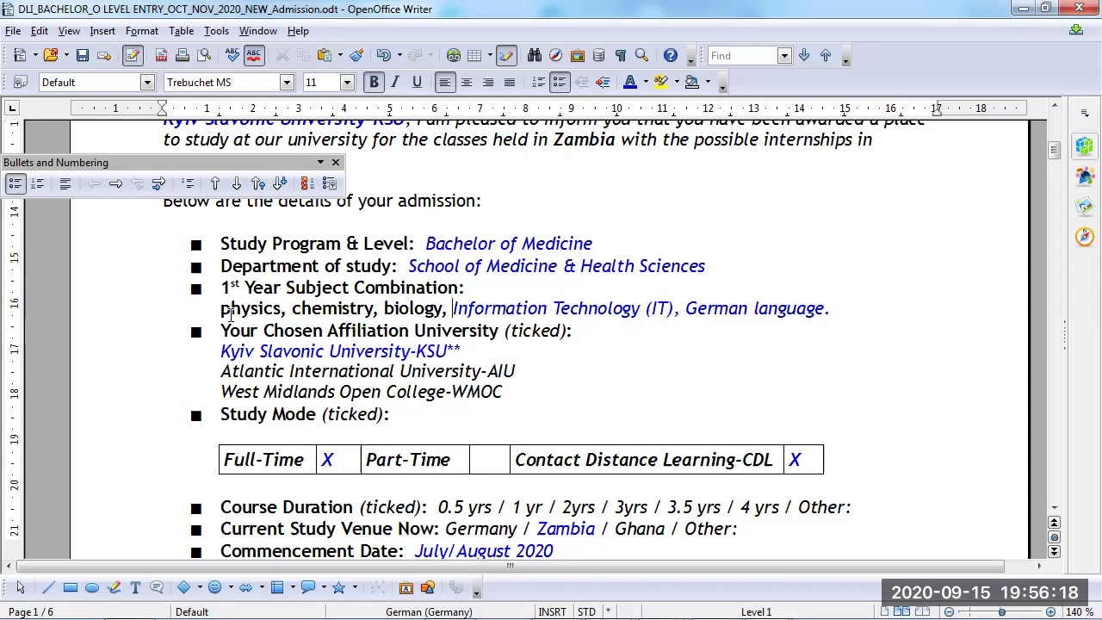
key("ctrl+shift+Right")
left_click_drag(304, 313, 454, 311)
left_click(402, 86)
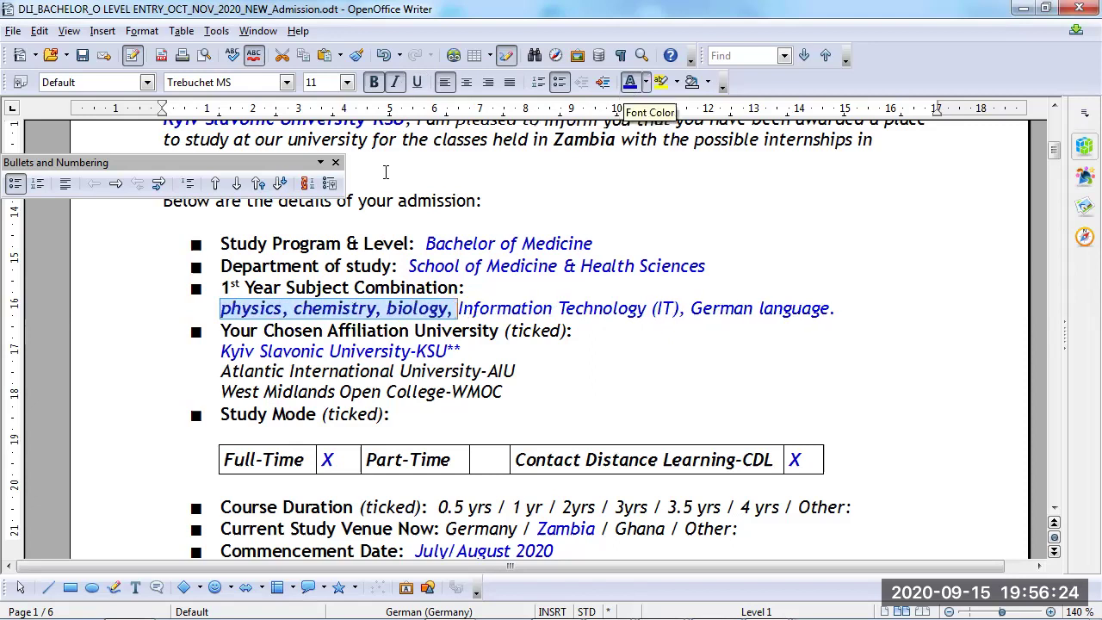
key("ctrl+z")
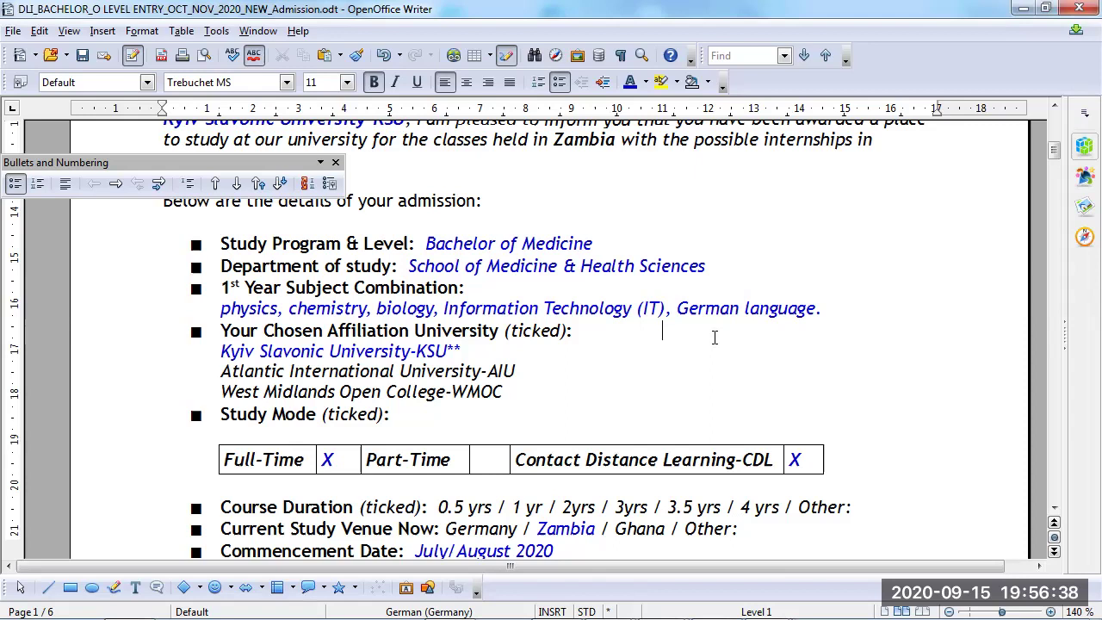
- Enter '7 years' after Other: in Course Duration and colour it blue
left_click(706, 335)
scroll(608, 337, "down", 2)
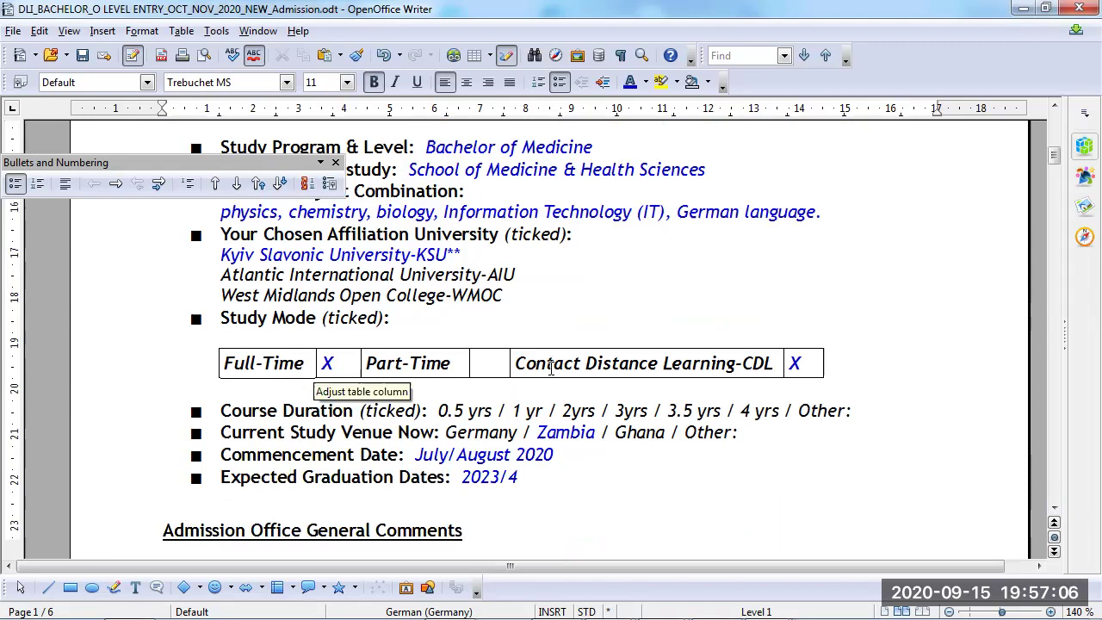
left_click(798, 368)
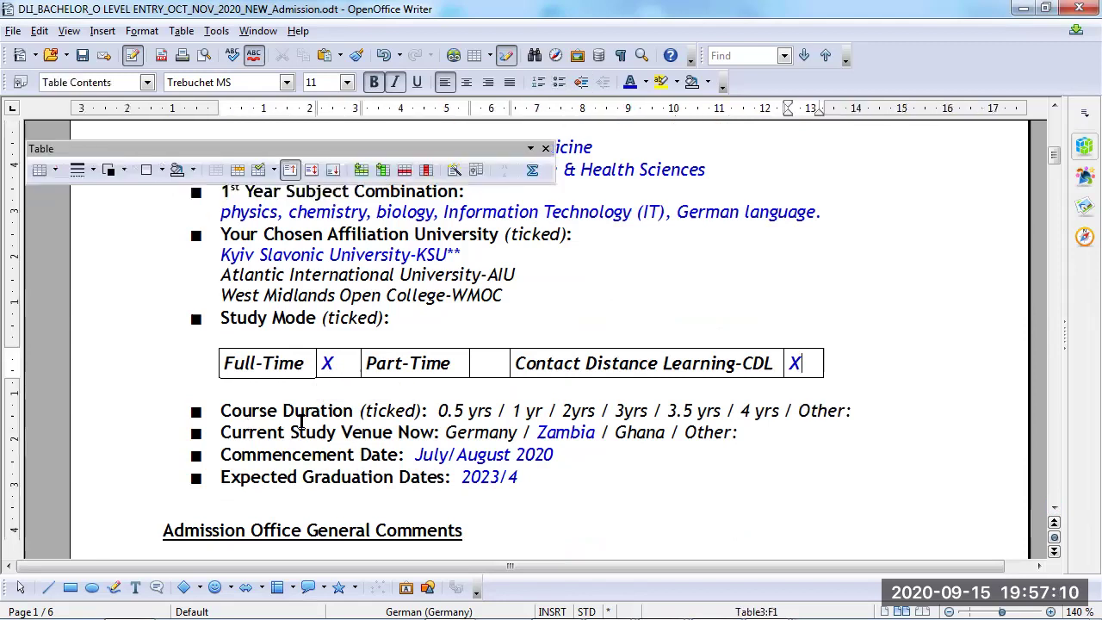
left_click(818, 453)
left_click(863, 414)
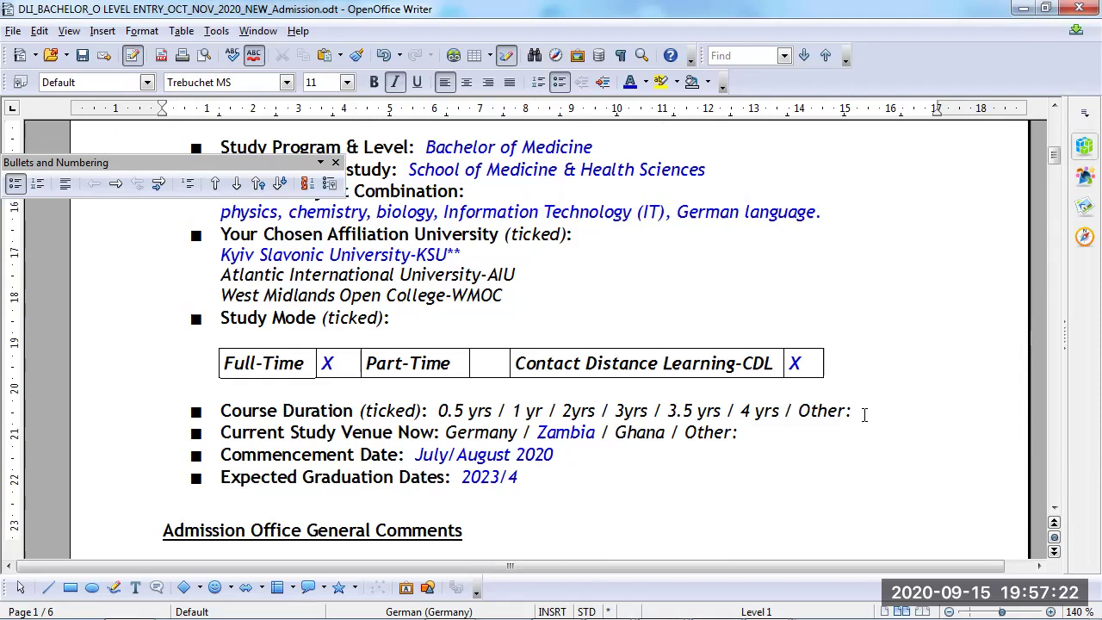
left_click(864, 414)
type("7 years")
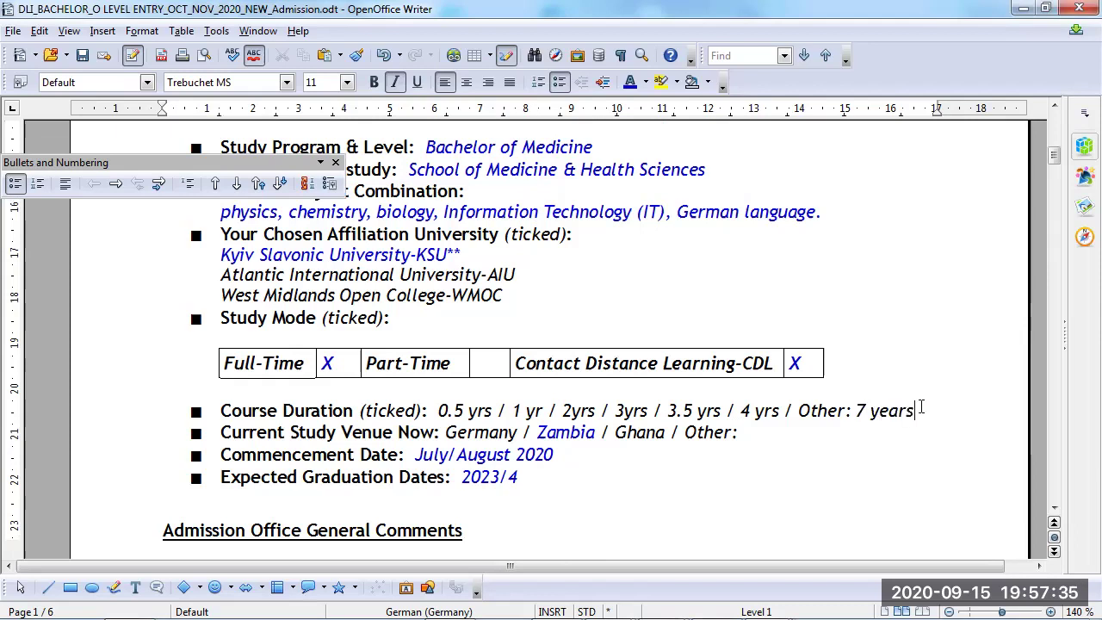
left_click_drag(918, 411, 855, 411)
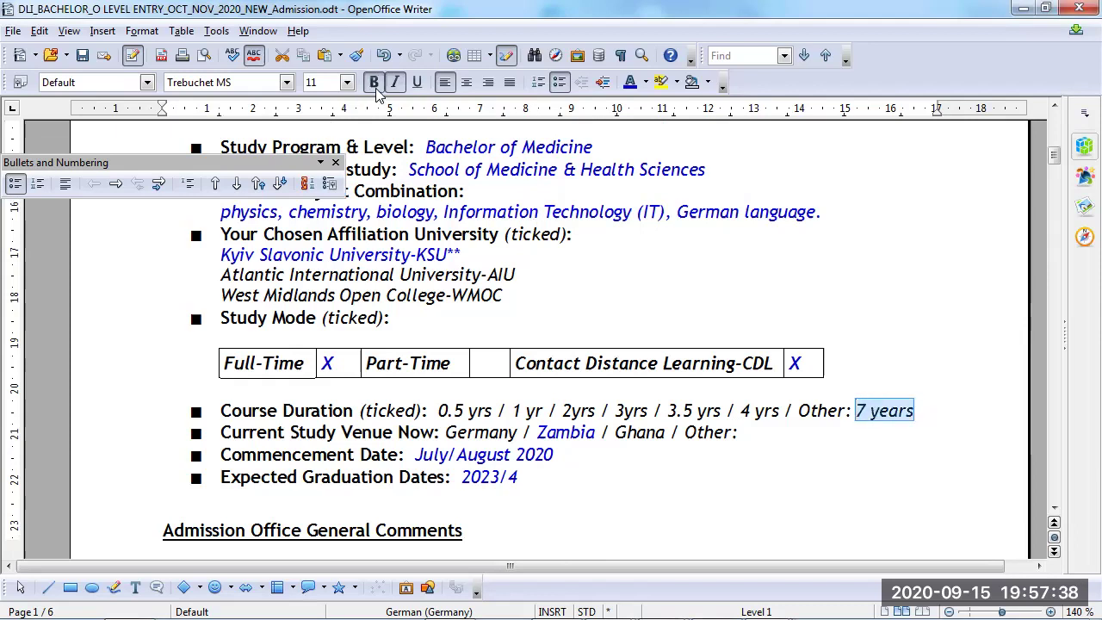
left_click(632, 82)
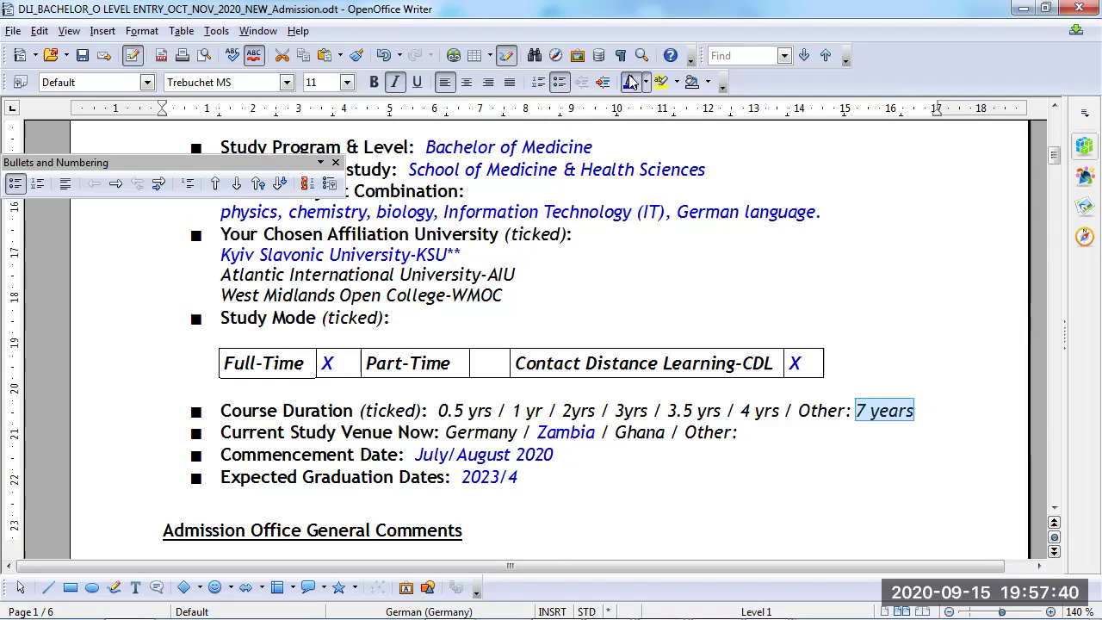
left_click(859, 410)
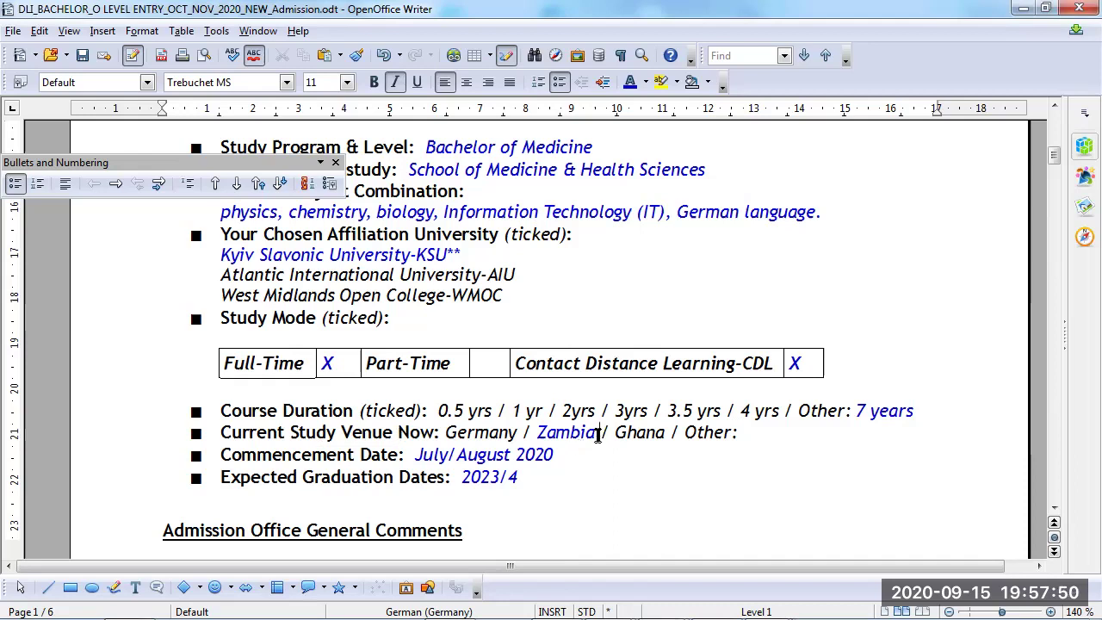
- Change the study venue from Zambia to Nigeria and the commencement month to October/November
key("BackSpace")
key("BackSpace")
key("BackSpace")
key("BackSpace")
key("BackSpace")
key("BackSpace")
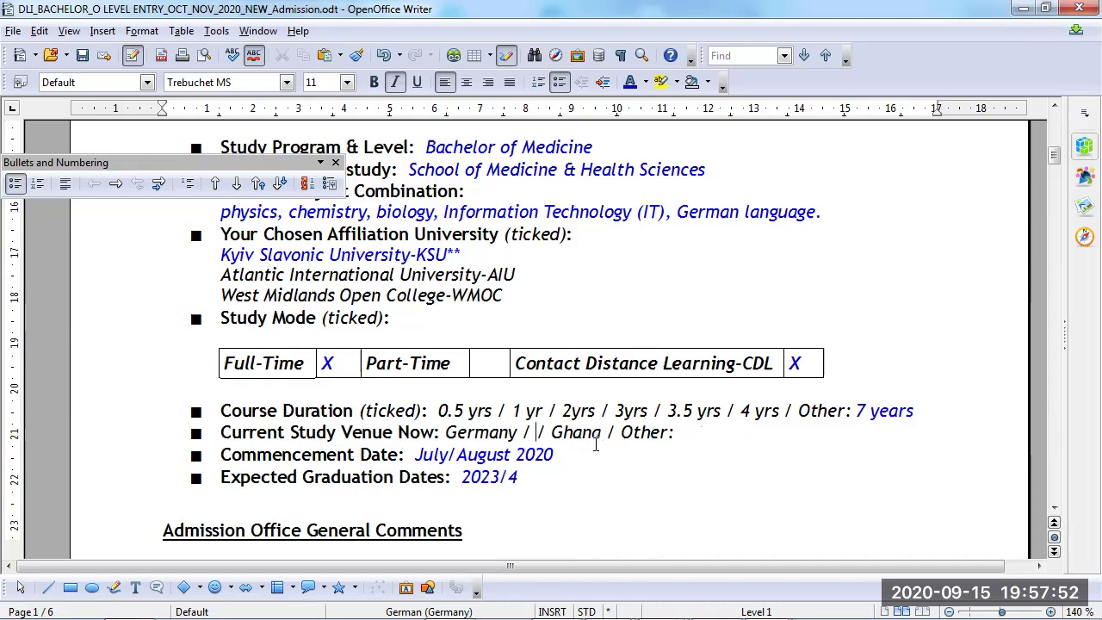
type("Nige")
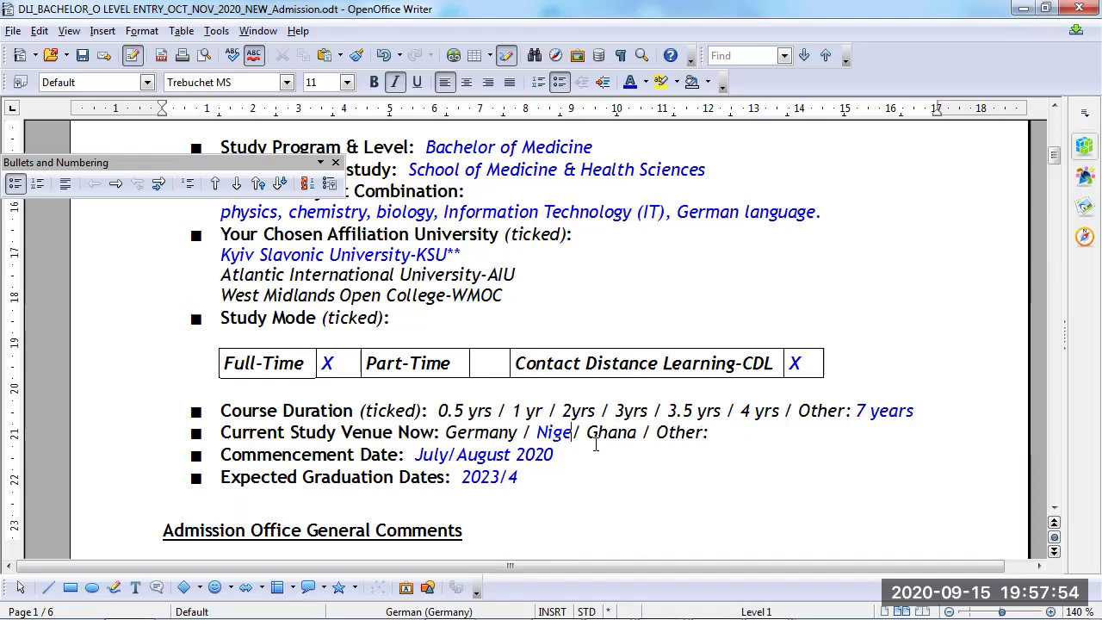
type("ria")
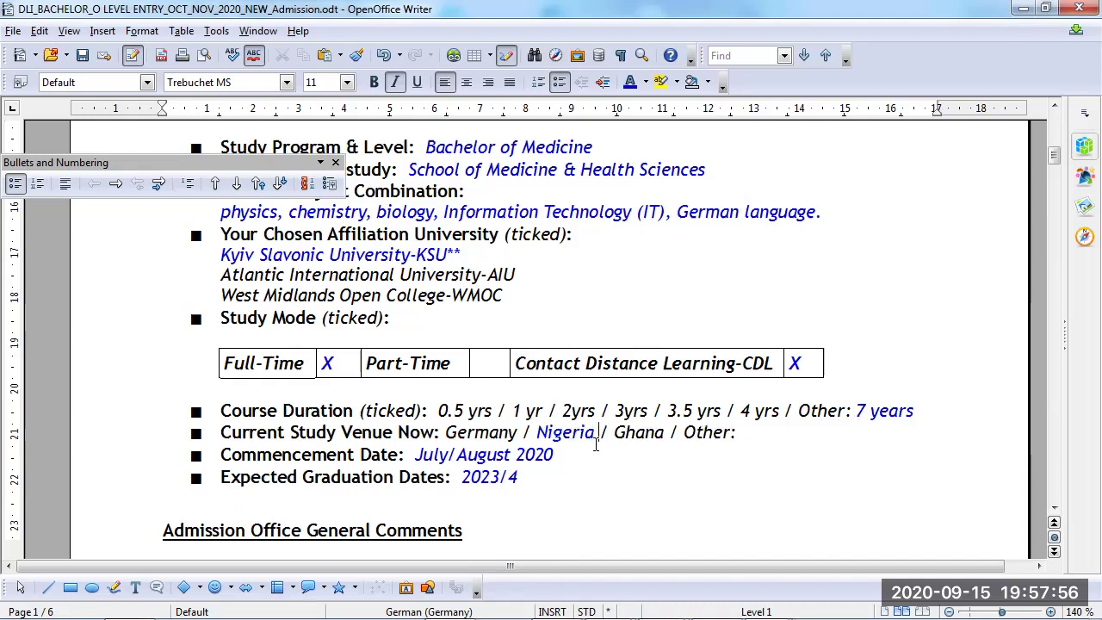
left_click(515, 457)
key("BackSpace")
key("BackSpace")
key("BackSpace")
key("BackSpace")
key("BackSpace")
key("BackSpace")
key("BackSpace")
key("BackSpace")
key("BackSpace")
key("BackSpace")
key("BackSpace")
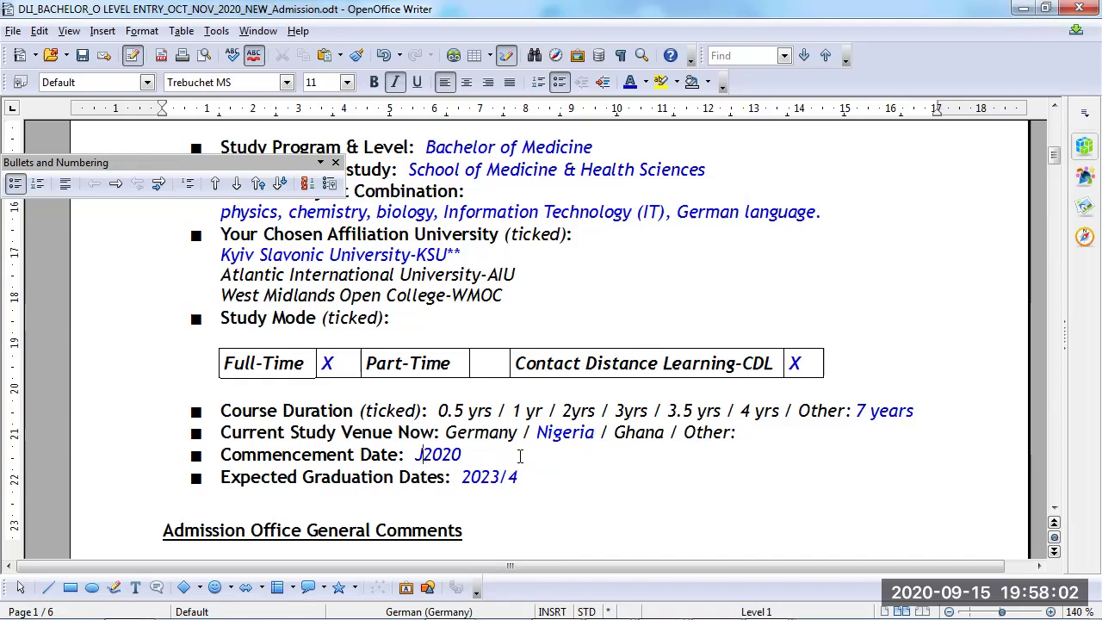
key("BackSpace")
type("Oct")
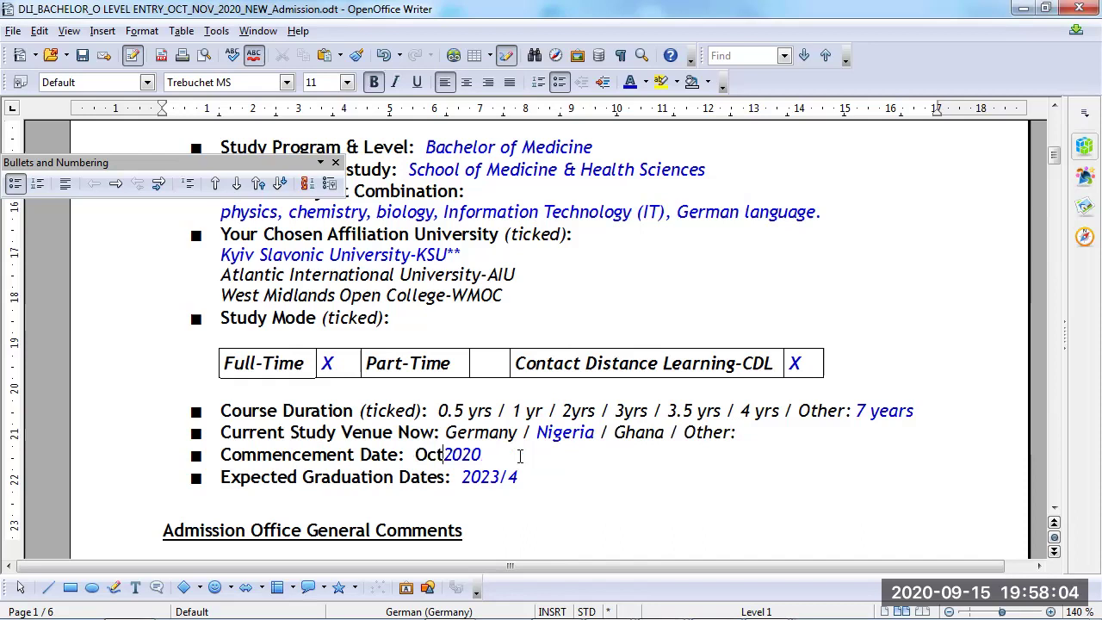
type("ober")
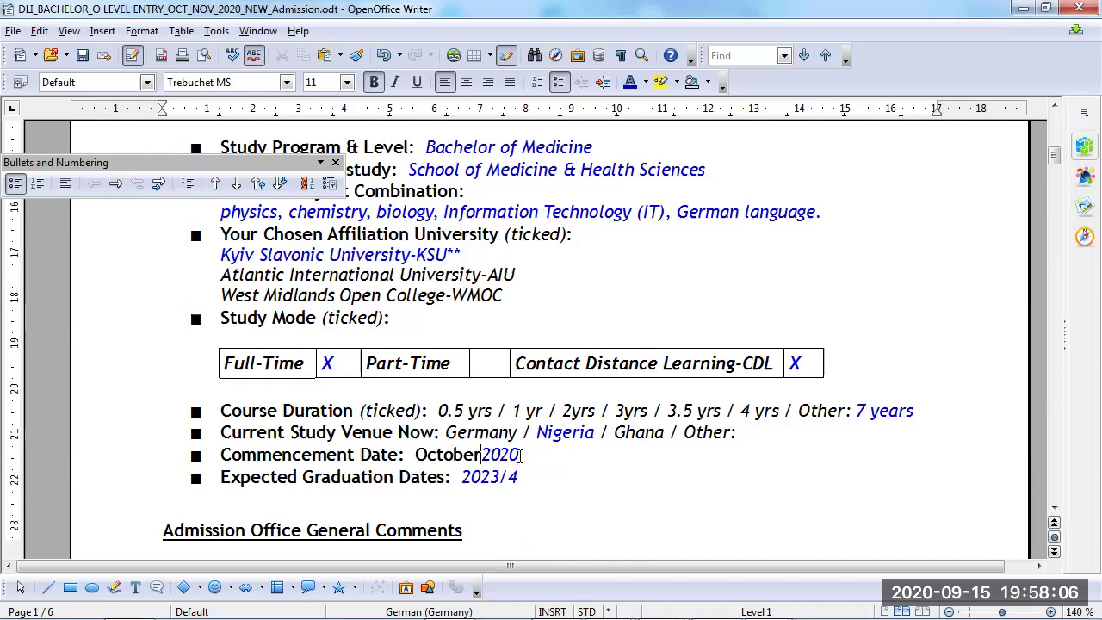
type("/Novem")
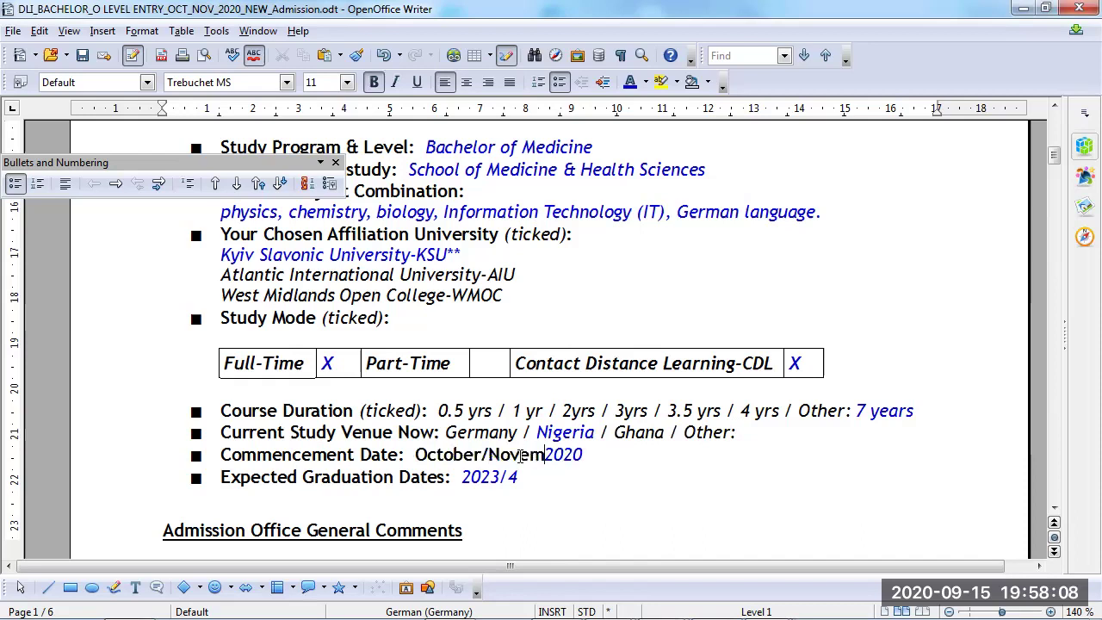
type("ber")
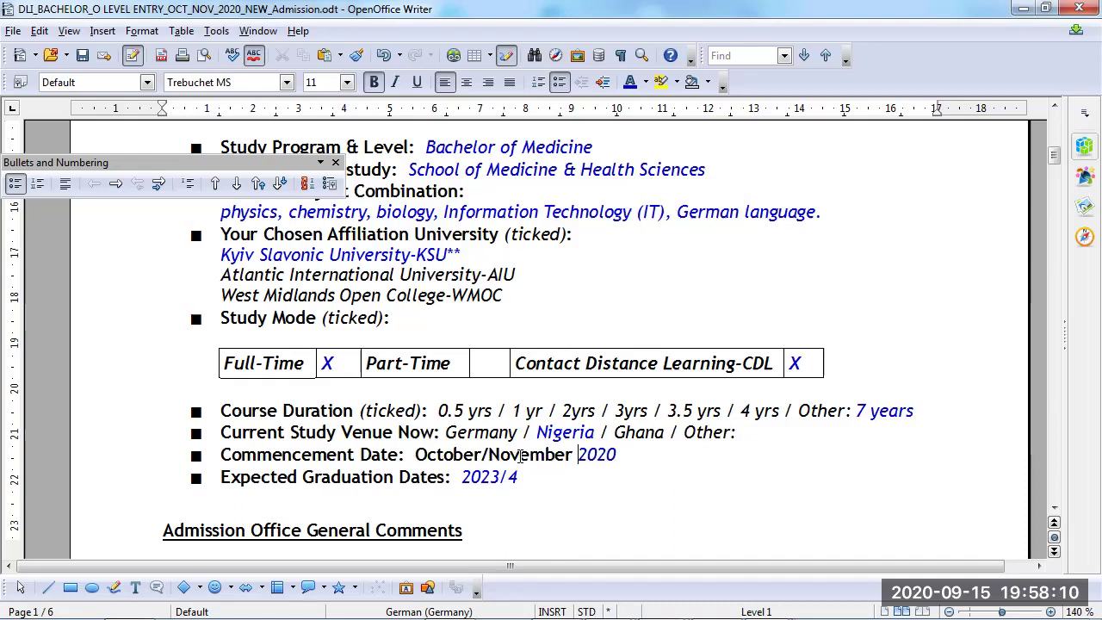
- Format the October/November 2020 commencement date in blue italics
left_click(628, 458)
left_click_drag(415, 455, 499, 454)
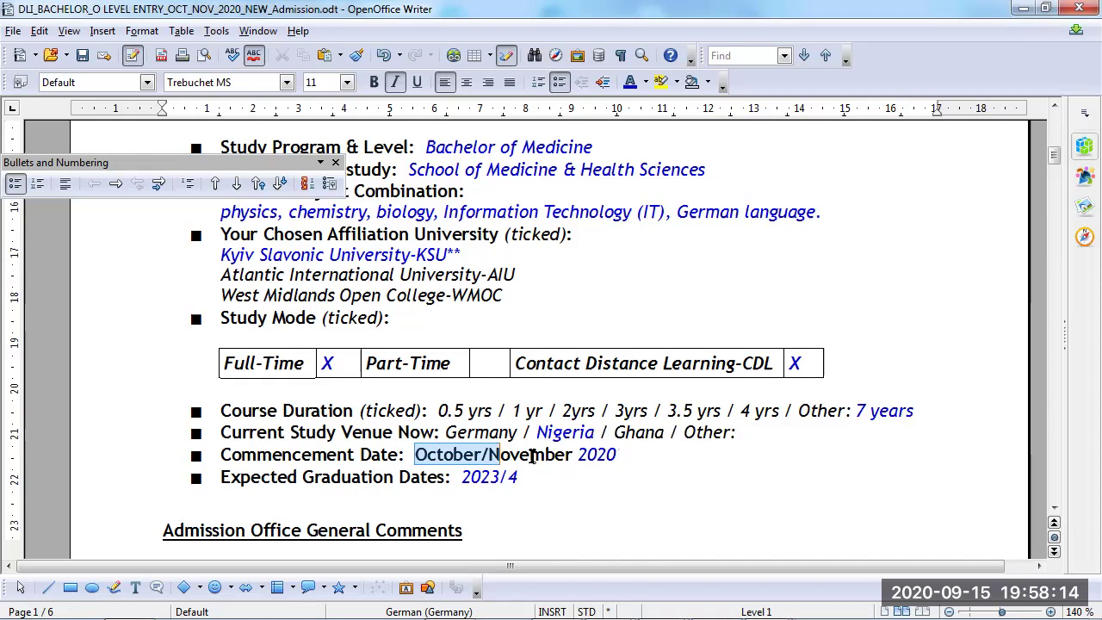
left_click_drag(610, 458, 617, 456)
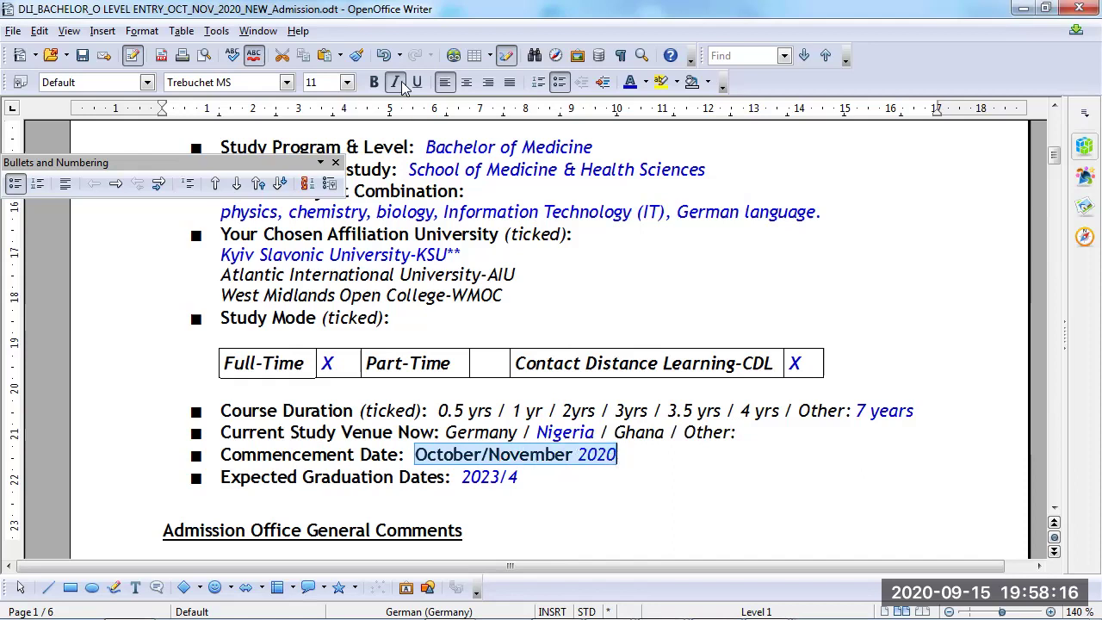
key("ctrl+i")
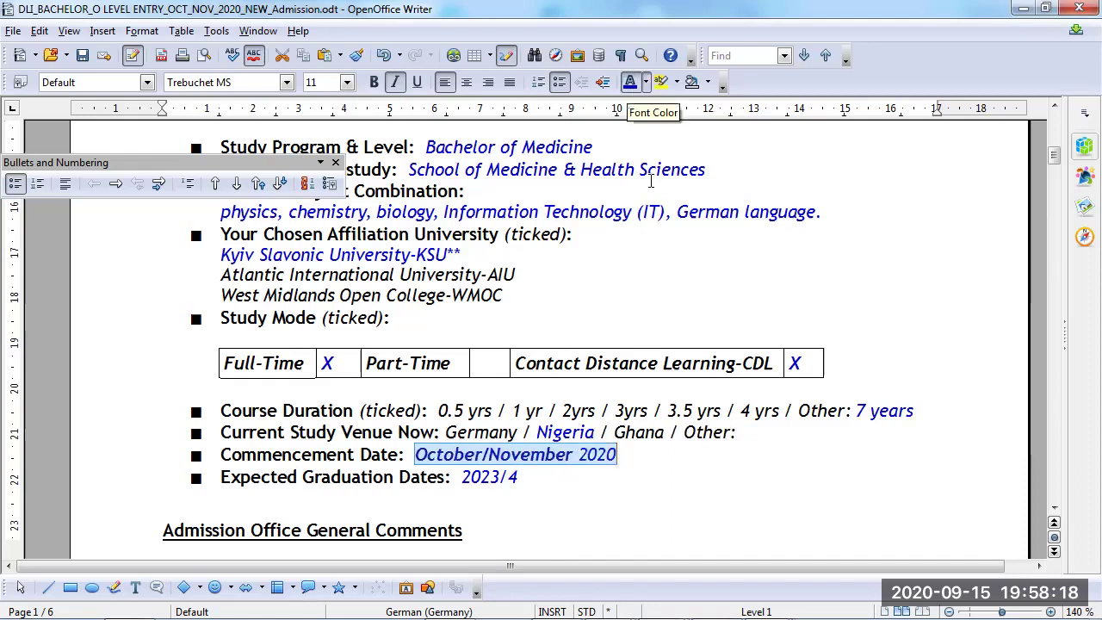
left_click(714, 496)
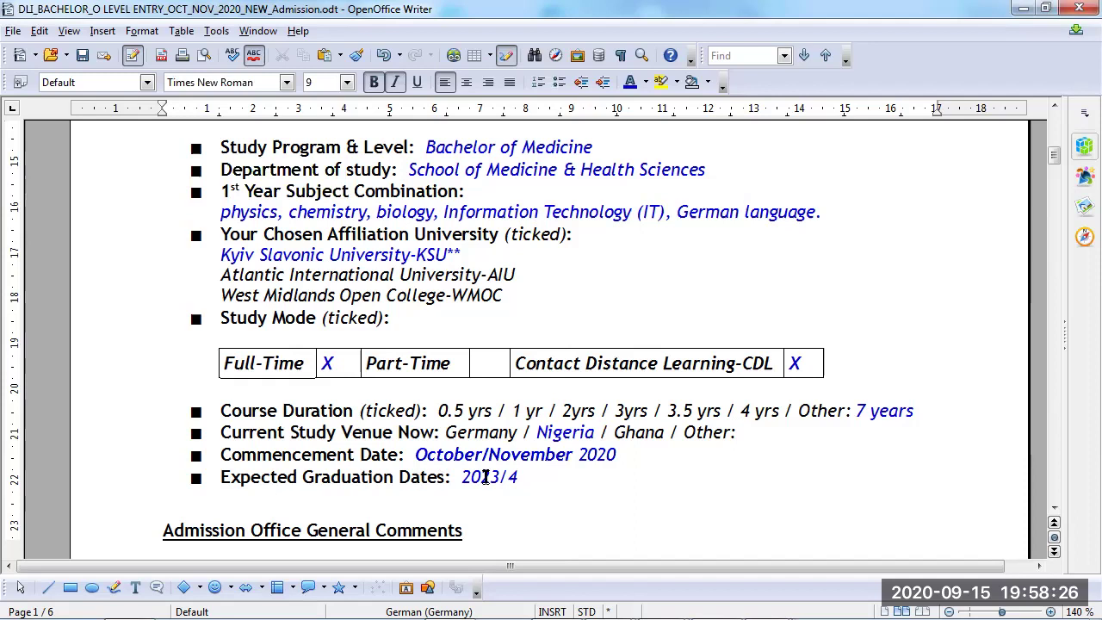
- Change the Expected Graduation Dates from 2023/4 to 2027
left_click(523, 477)
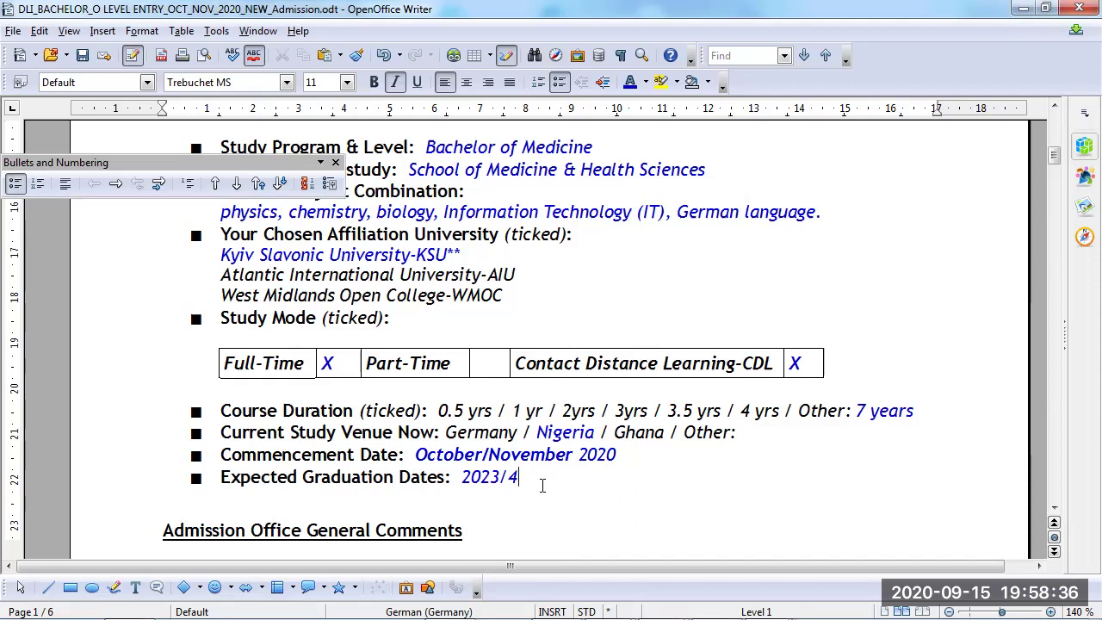
key("BackSpace")
key("BackSpace")
key("BackSpace")
key("BackSpace")
type("27")
- Save the admission letter and scroll down to the comments paragraph
left_click(84, 56)
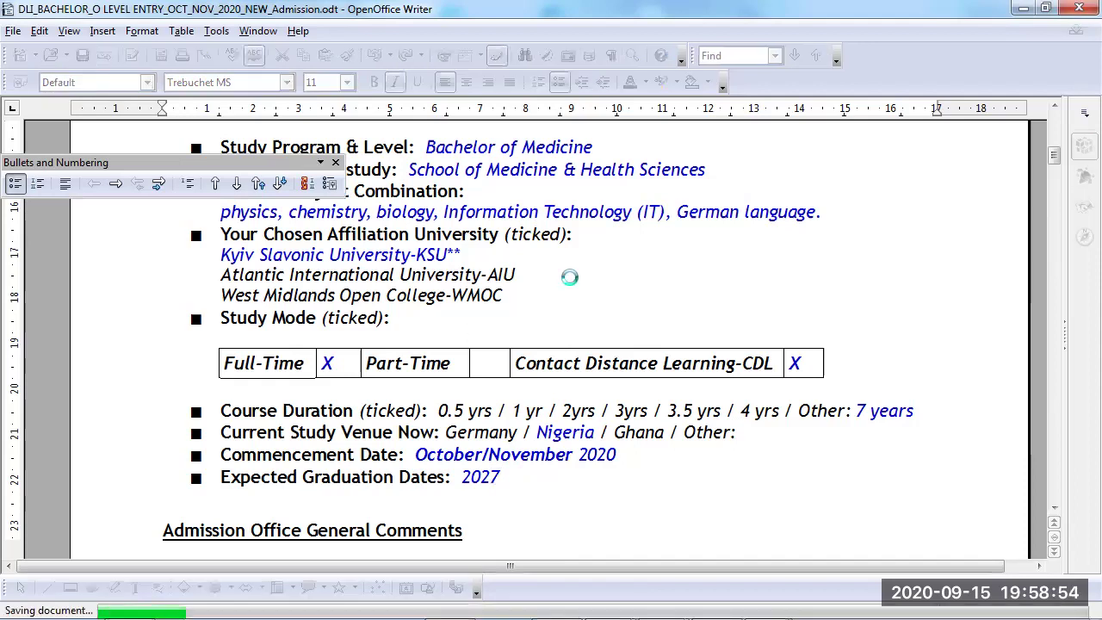
left_click(1055, 508)
left_click(1055, 508)
left_click(1055, 508)
left_click(1055, 507)
left_click(1055, 508)
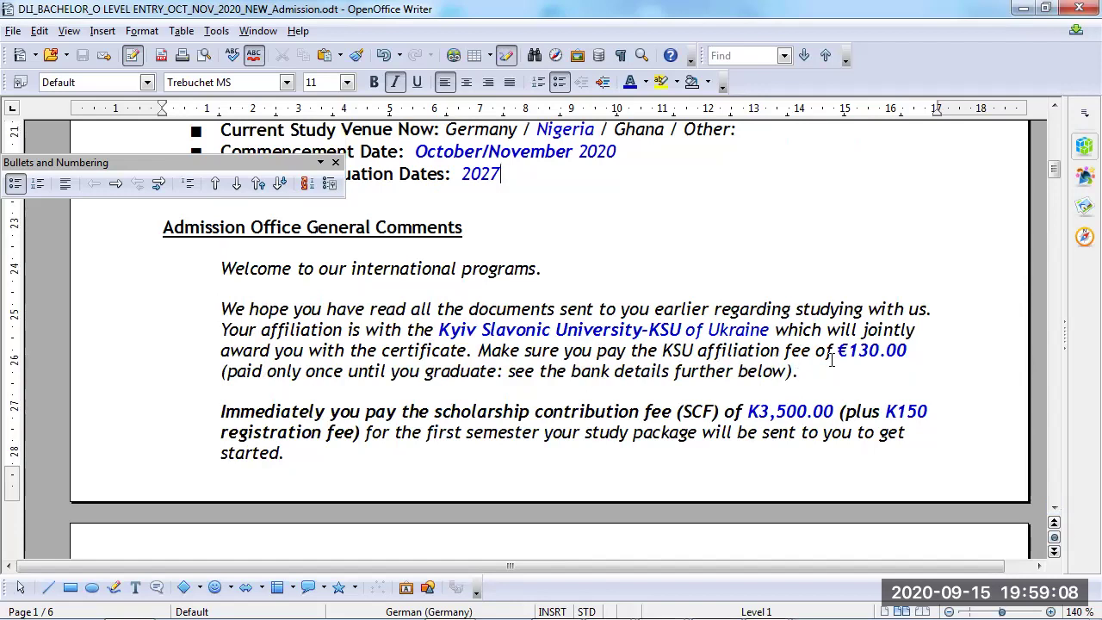
- Select, then deselect, the €130.00 affiliation fee and the university name
double_click(874, 350)
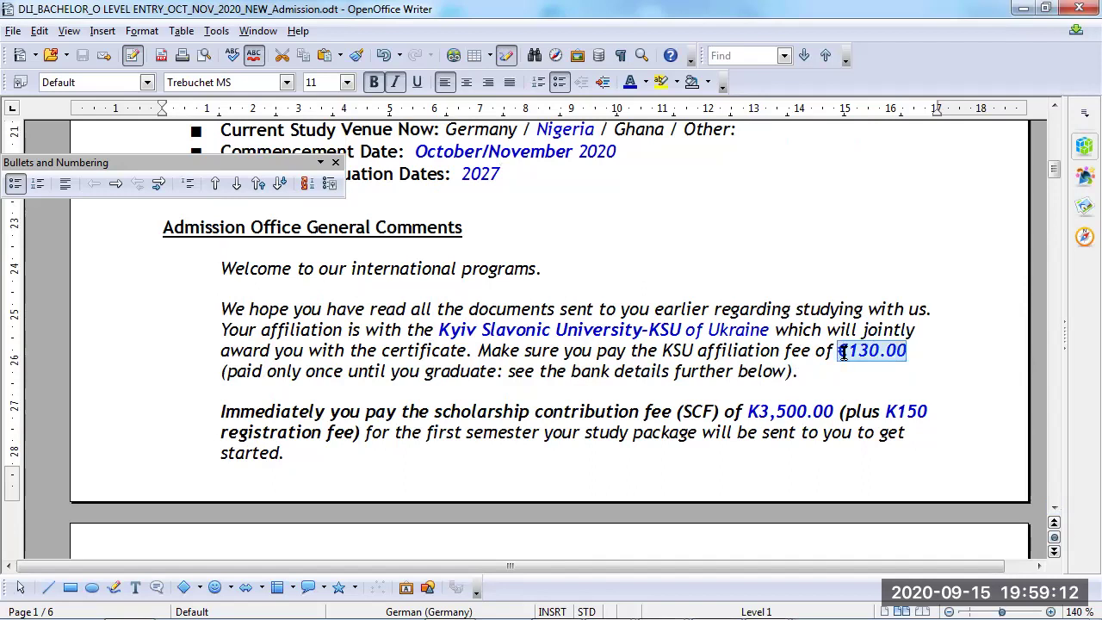
left_click_drag(708, 331, 611, 328)
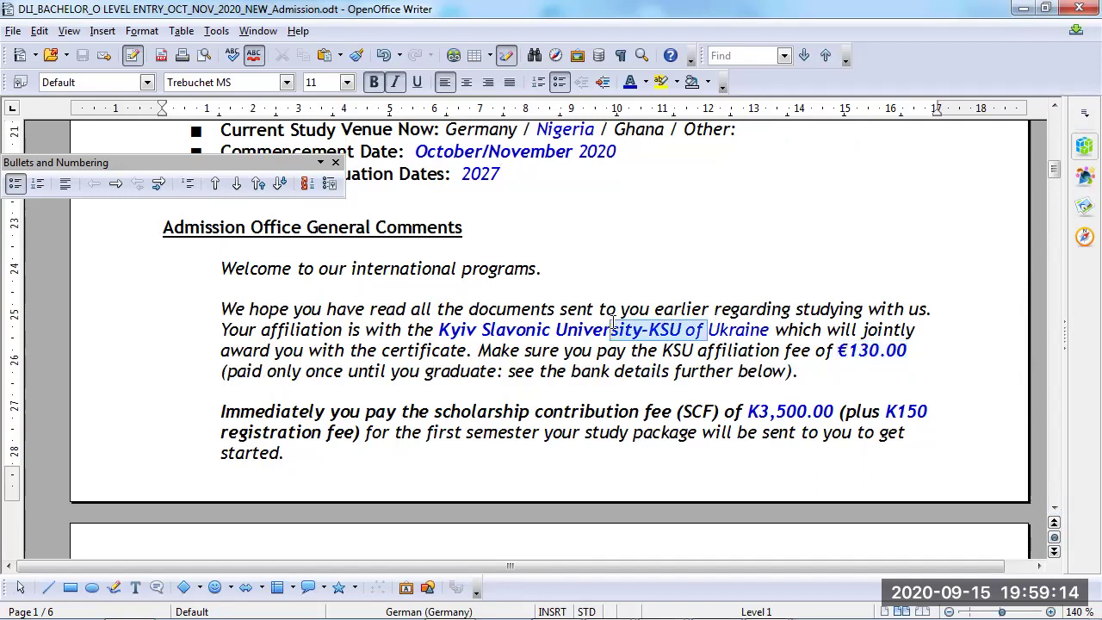
left_click(768, 330)
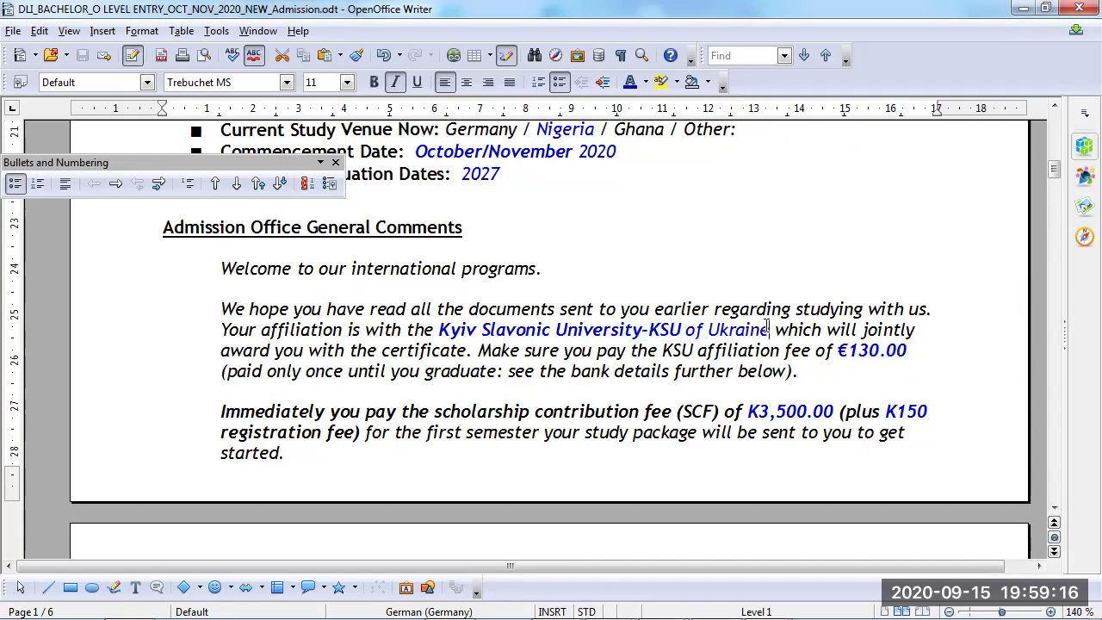
left_click(554, 329, "shift")
left_click(840, 389)
- Delete the K3,500.00 scholarship contribution fee amount, leaving the SCF amount blank
left_click(830, 408)
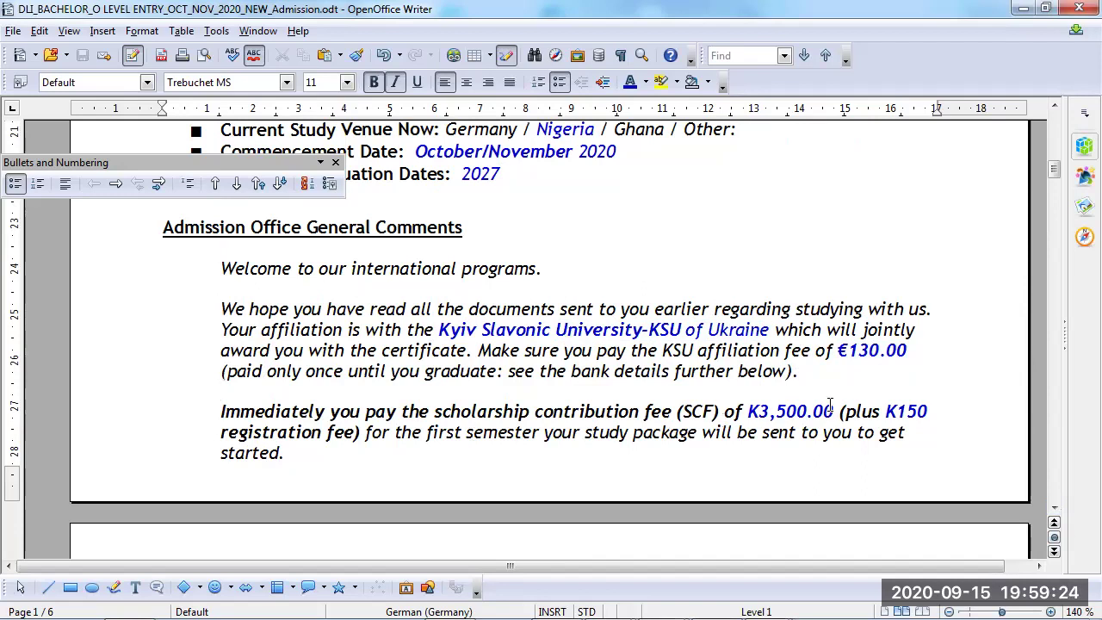
key("BackSpace")
key("BackSpace")
key("BackSpace")
key("BackSpace")
key("BackSpace")
key("BackSpace")
key("BackSpace")
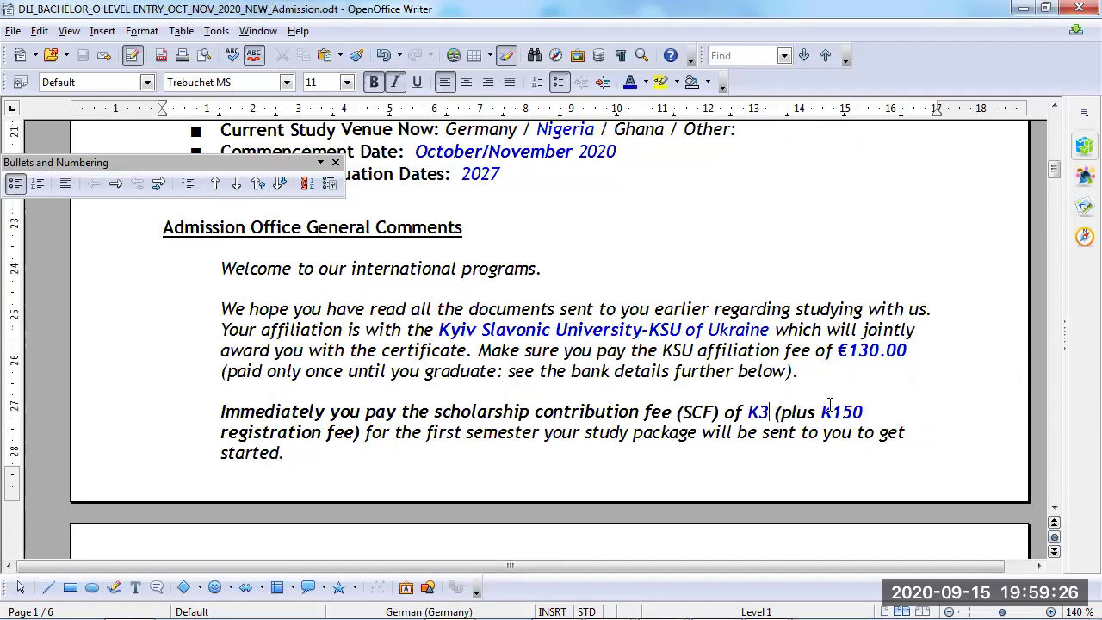
key("BackSpace")
key("BackSpace")
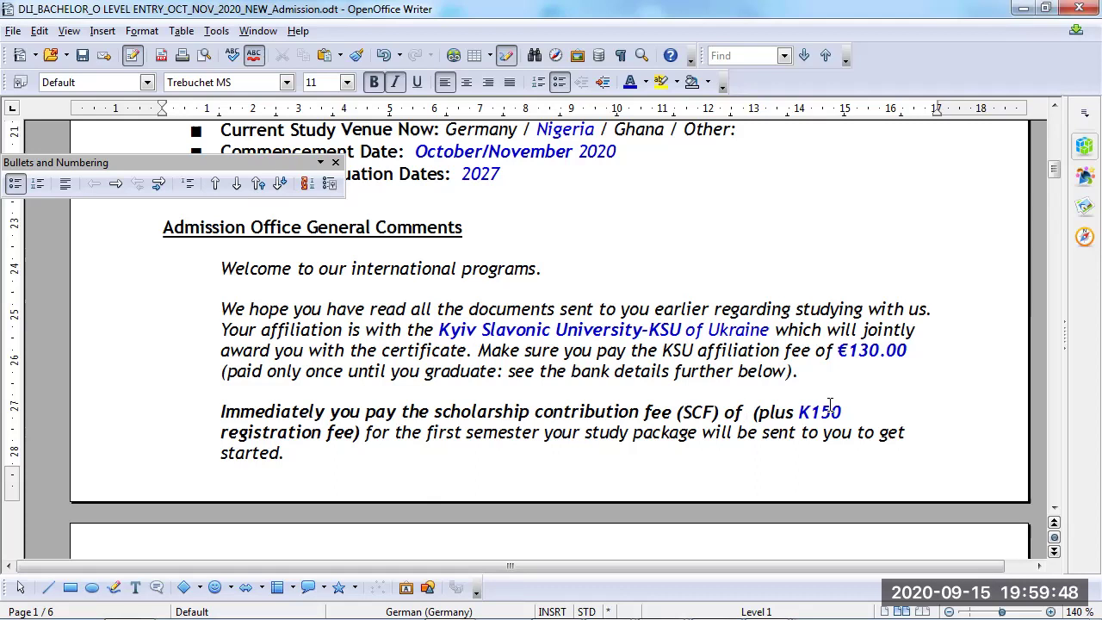
- Enter €400.00 as the scholarship contribution fee and replace K150 with €10 for registration
type("€400")
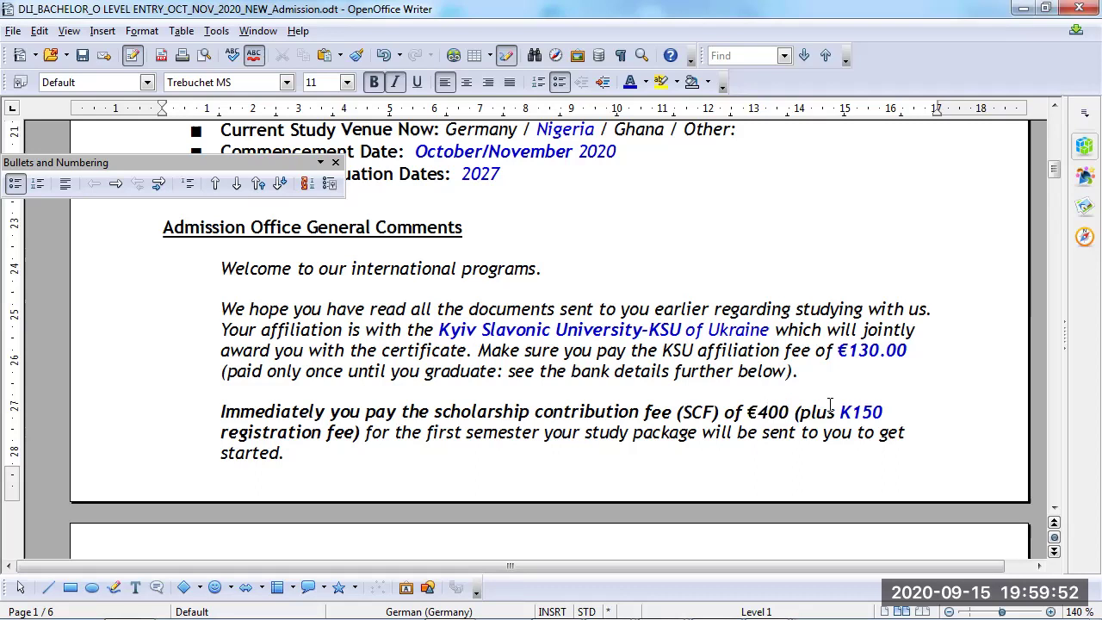
type(".00")
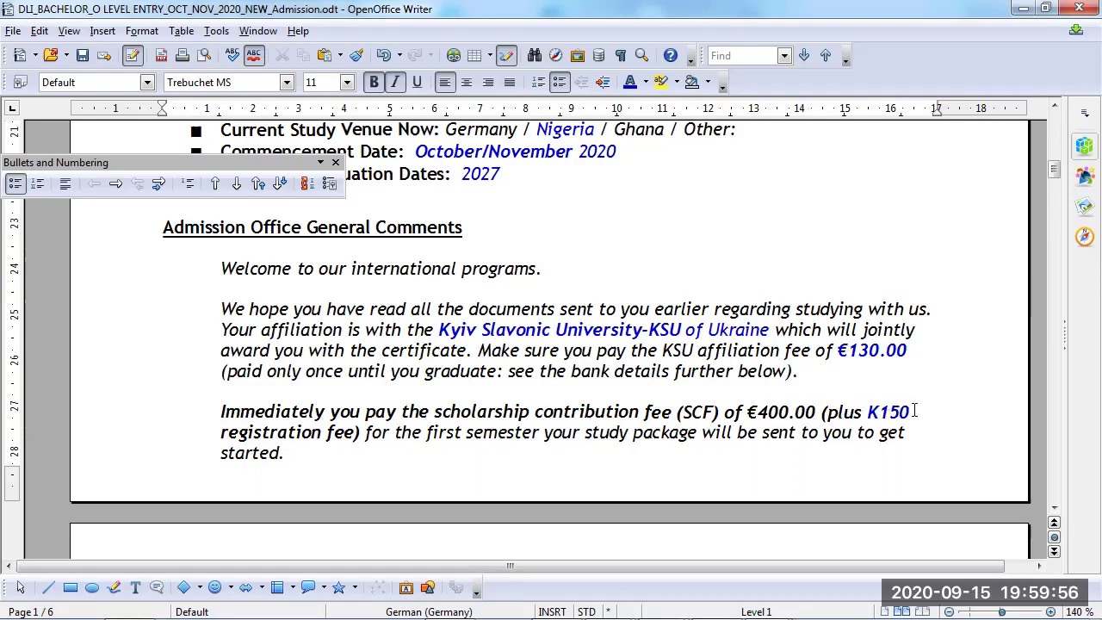
key("BackSpace")
key("BackSpace")
key("BackSpace")
key("BackSpace")
key("BackSpace")
key("BackSpace")
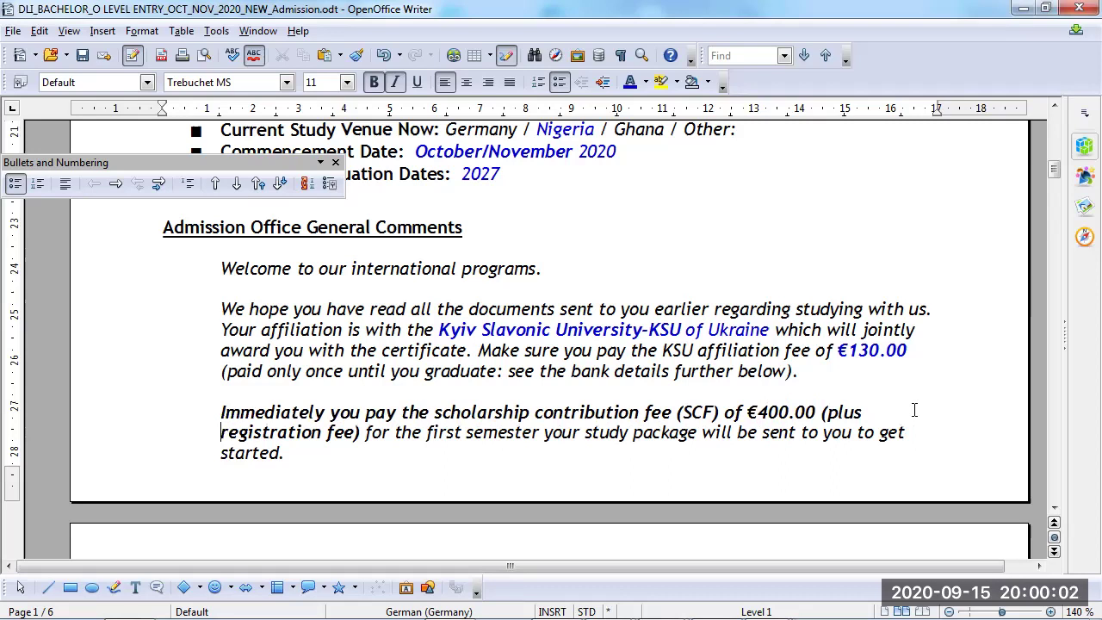
type("€10")
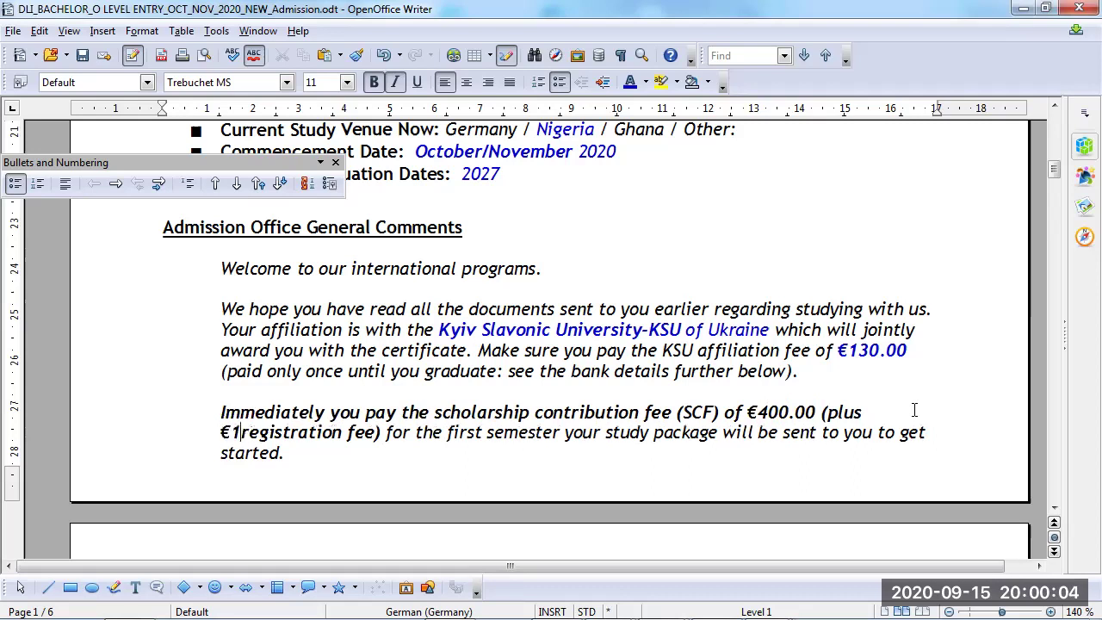
left_click_drag(821, 414, 746, 413)
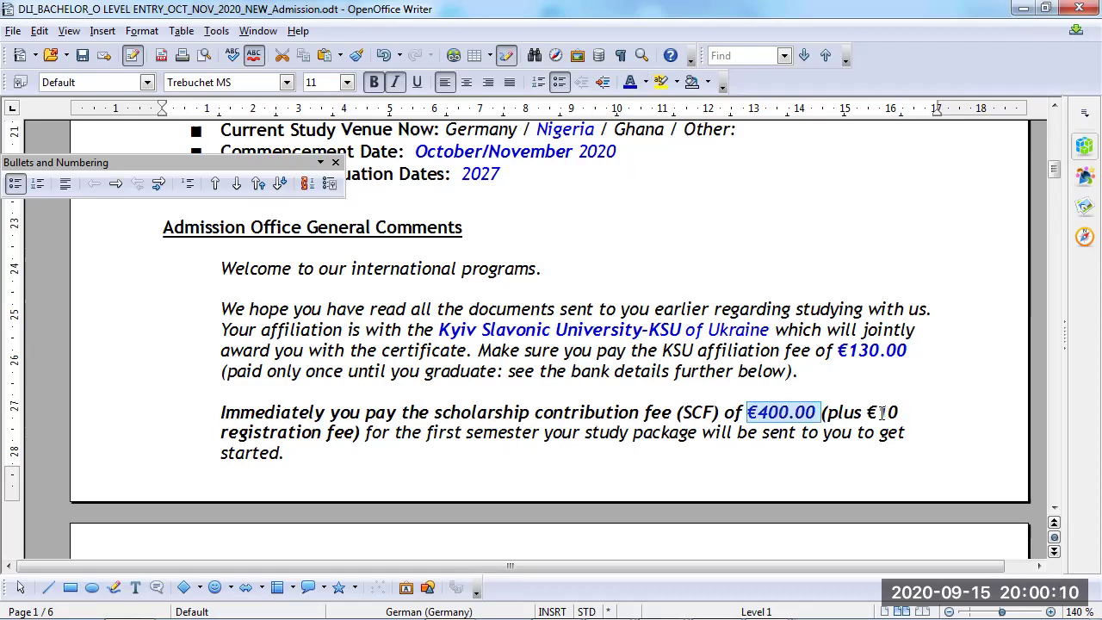
left_click_drag(899, 413, 887, 412)
key("shift+Left")
key("shift+Left")
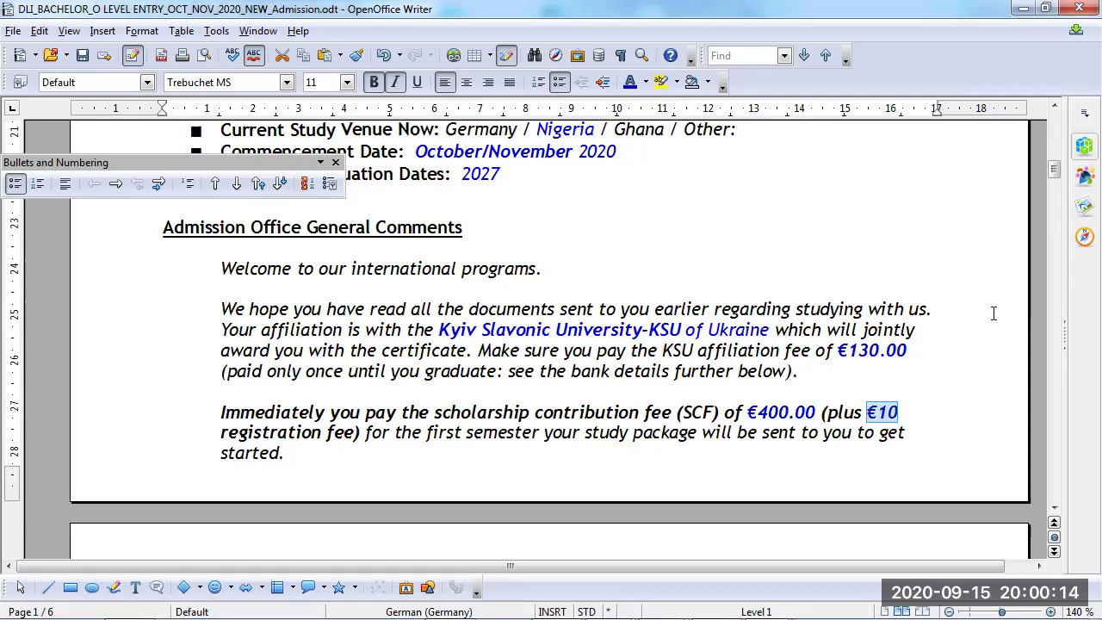
left_click(927, 313)
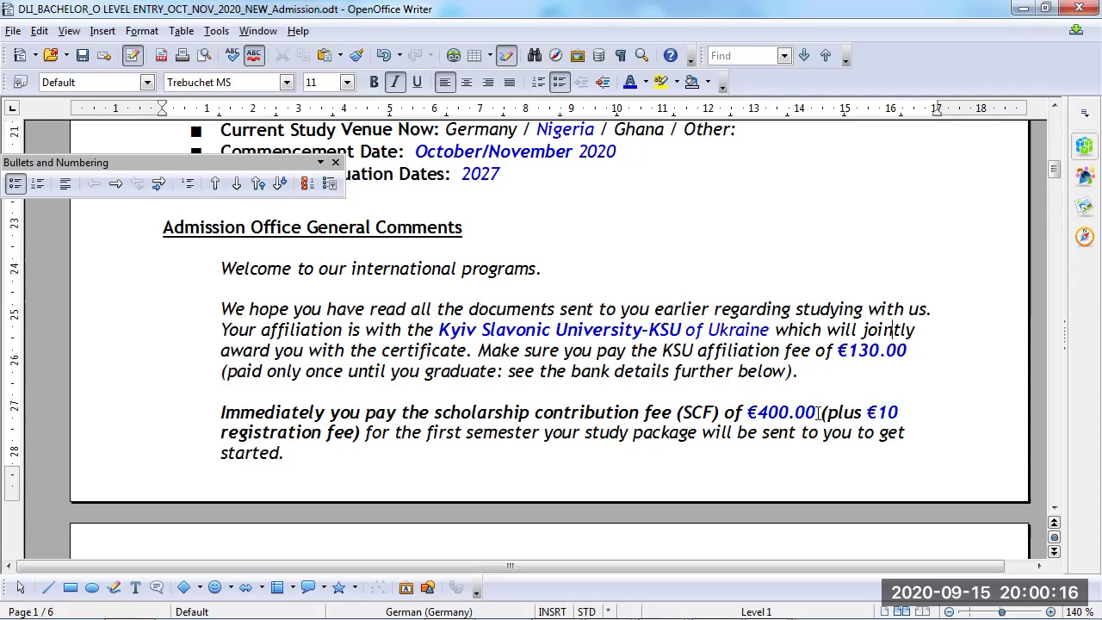
left_click_drag(1052, 173, 1054, 186)
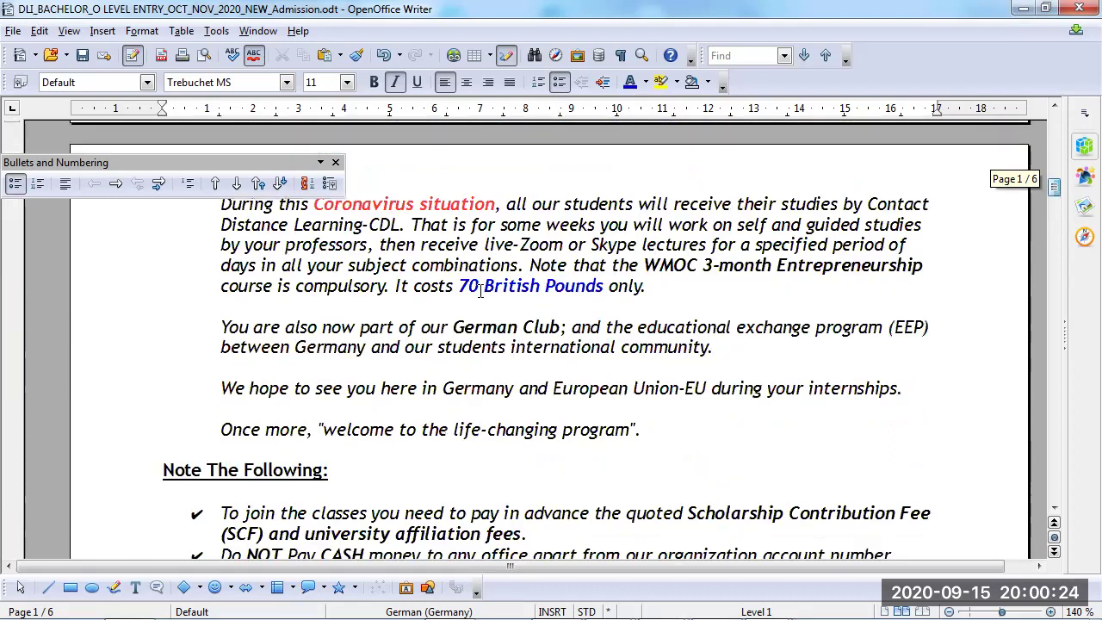
- Replace K3,500.00 in Our Fees Policy with €400.00 per semester
left_click_drag(463, 285, 603, 287)
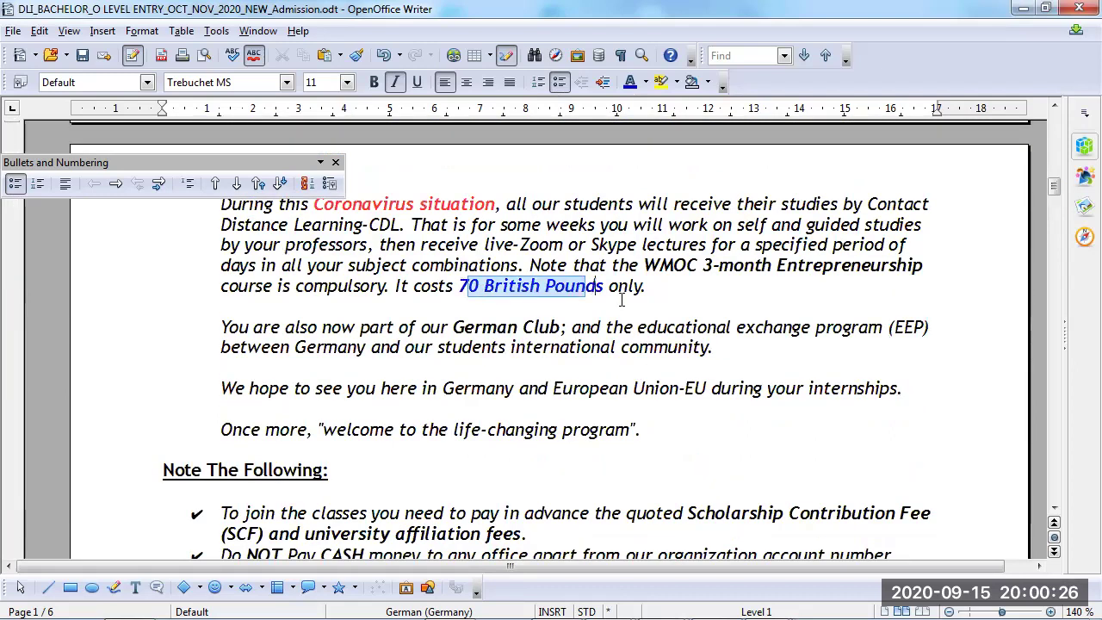
left_click(625, 301)
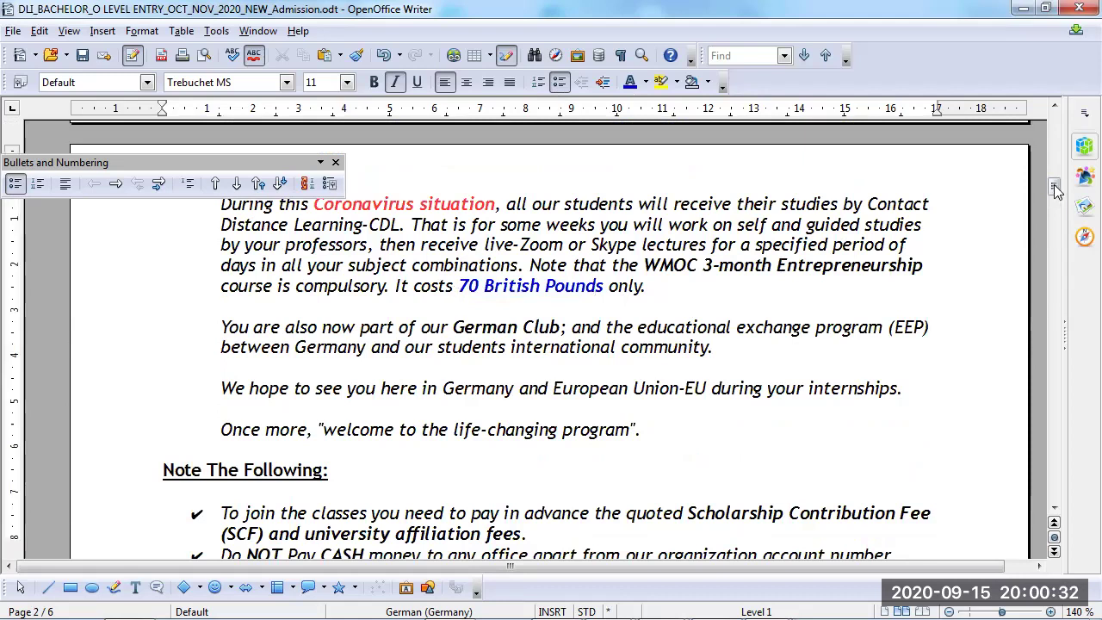
left_click_drag(1056, 195, 813, 286)
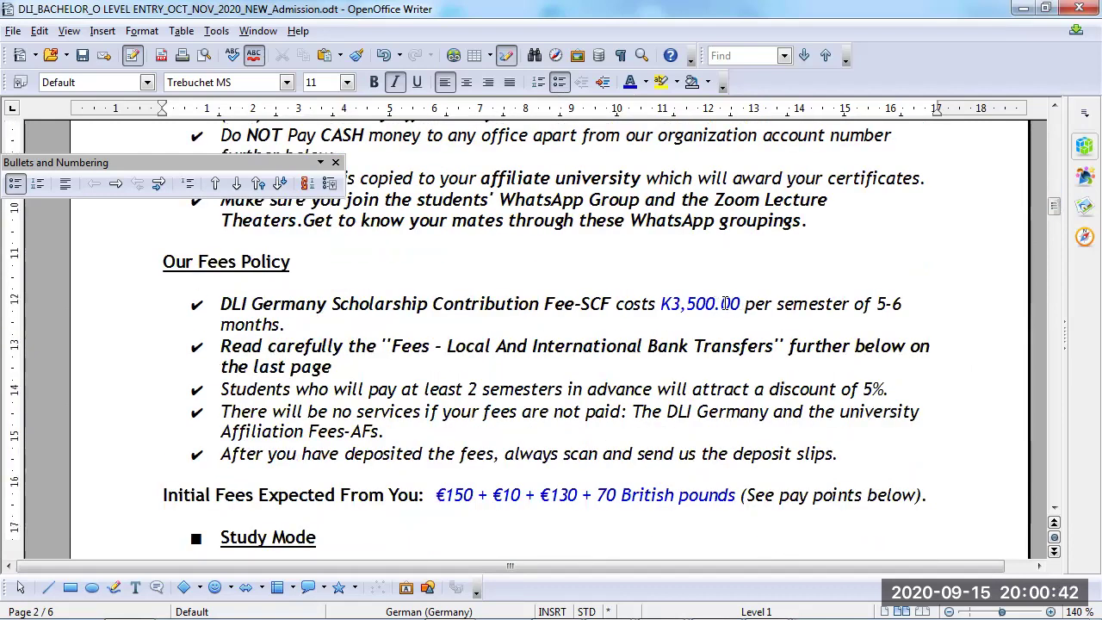
key("BackSpace")
key("BackSpace")
key("BackSpace")
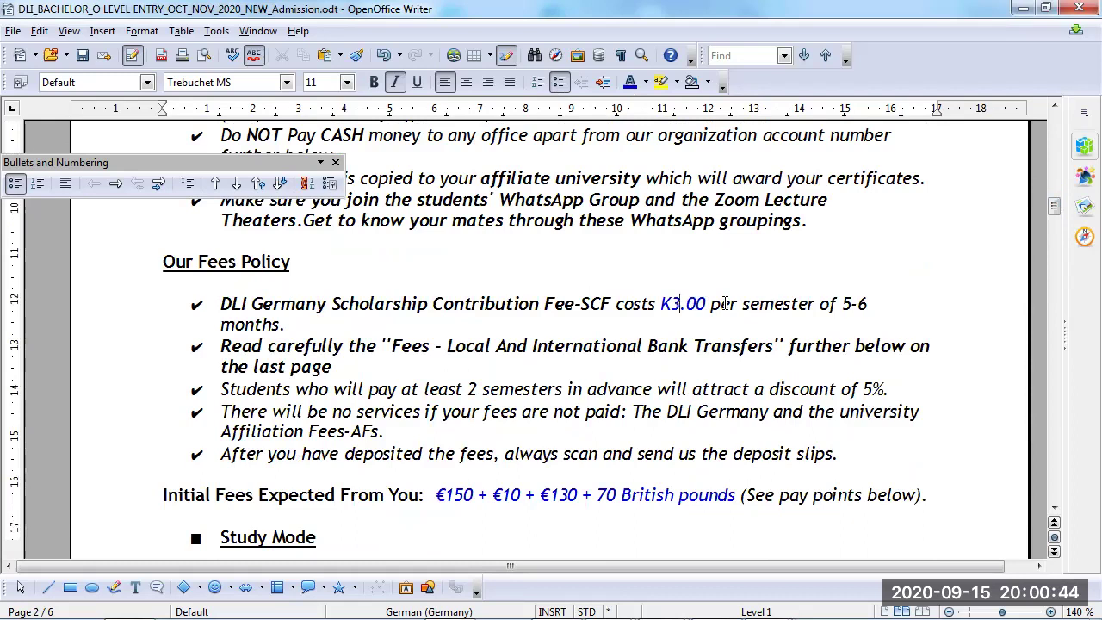
key("BackSpace")
key("BackSpace")
key("BackSpace")
type("€4")
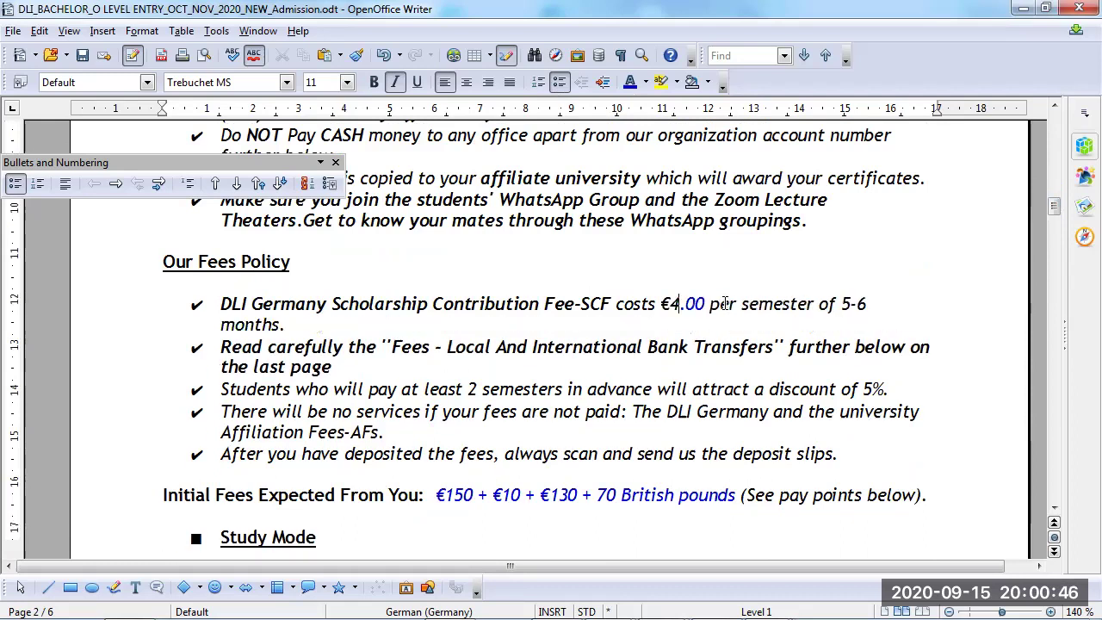
type("00")
key("Right")
key("shift+Right")
key("shift+Right")
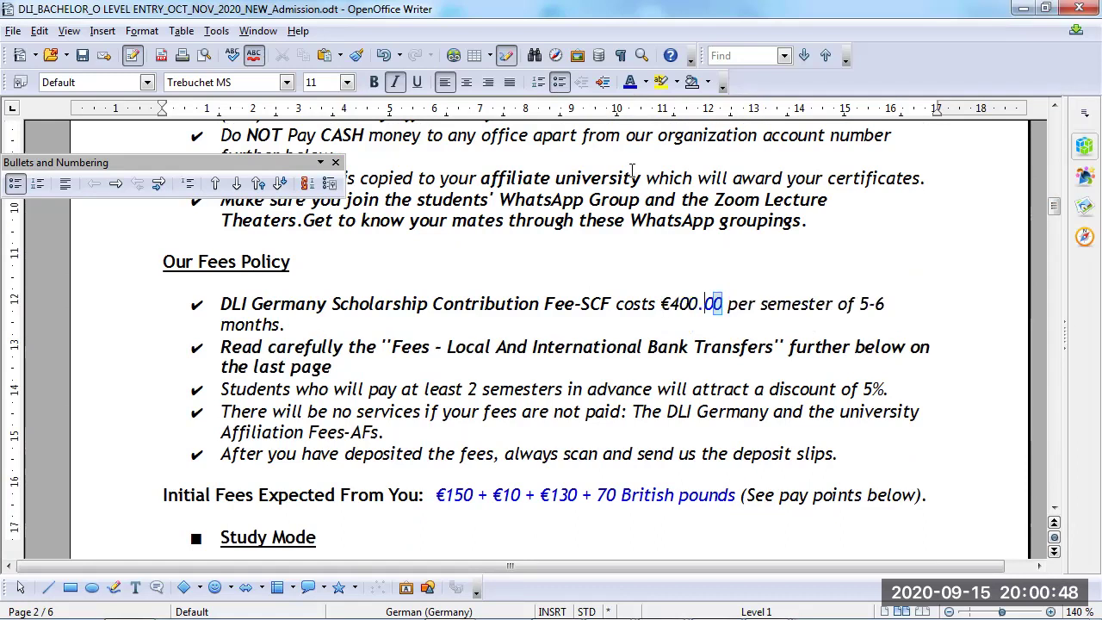
key("ctrl+shift+Left")
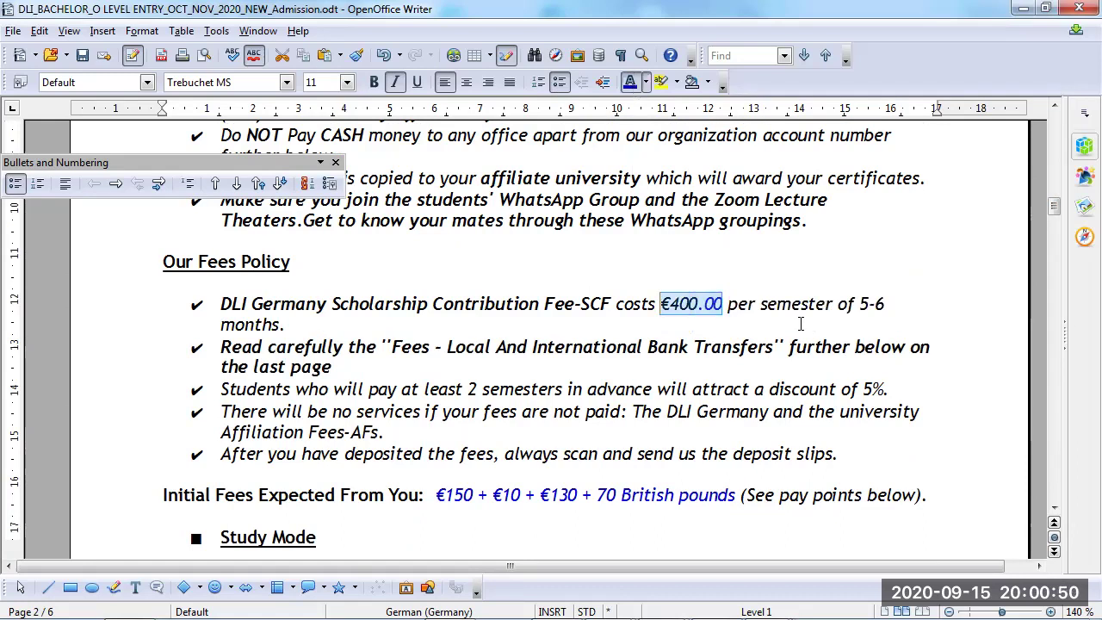
left_click(801, 324)
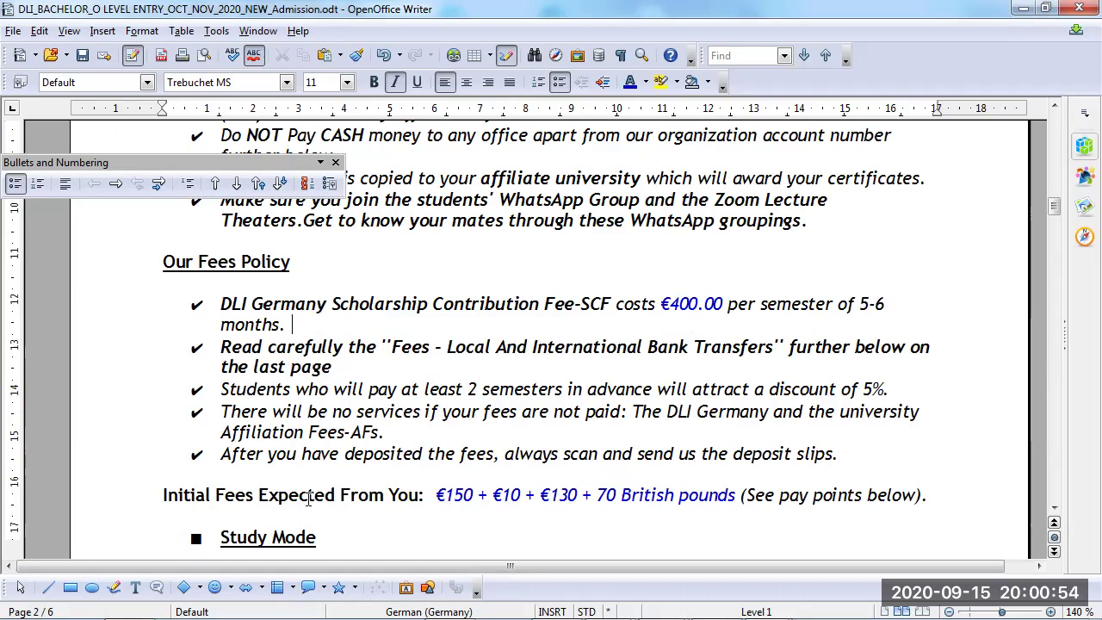
- Change the €150 initial fee to €400 on the fees line
left_click(471, 494)
key("BackSpace")
key("BackSpace")
key("BackSpace")
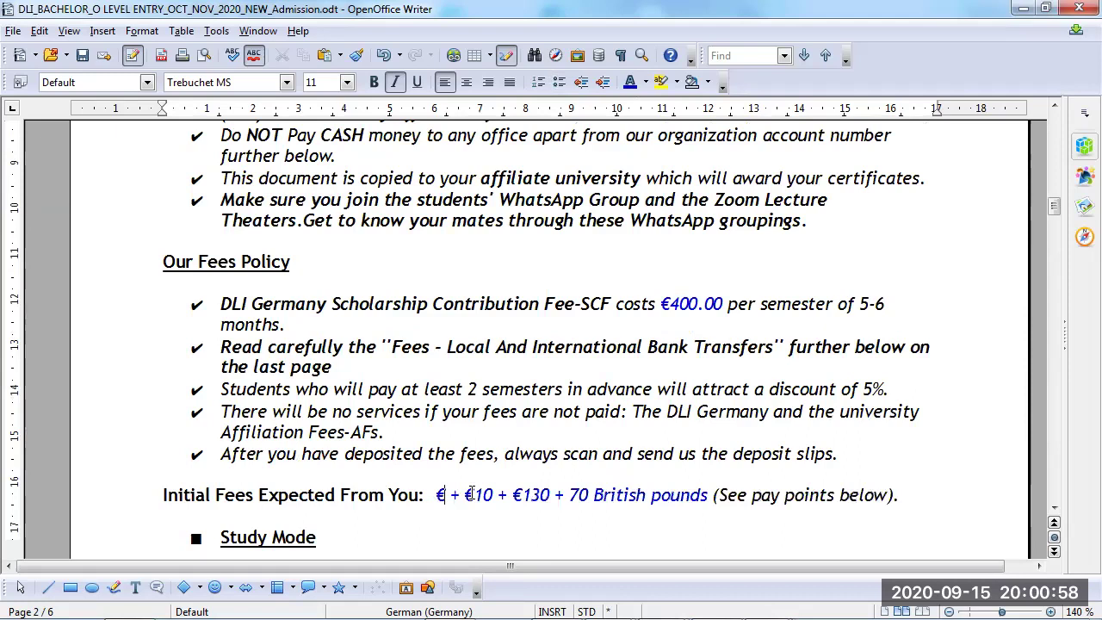
type("400")
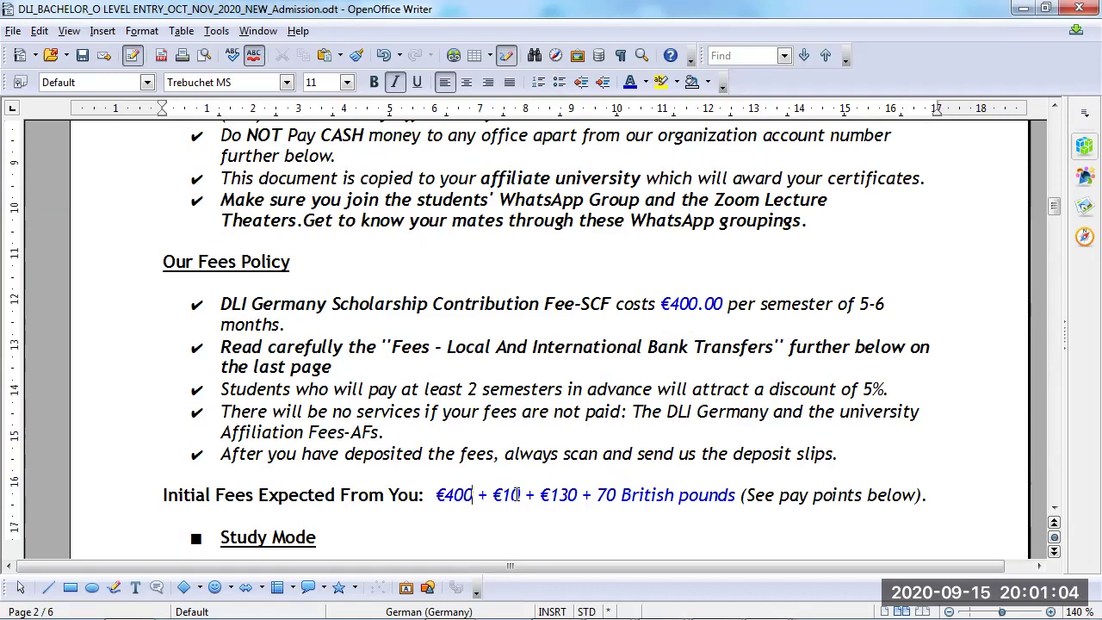
left_click_drag(577, 494, 540, 494)
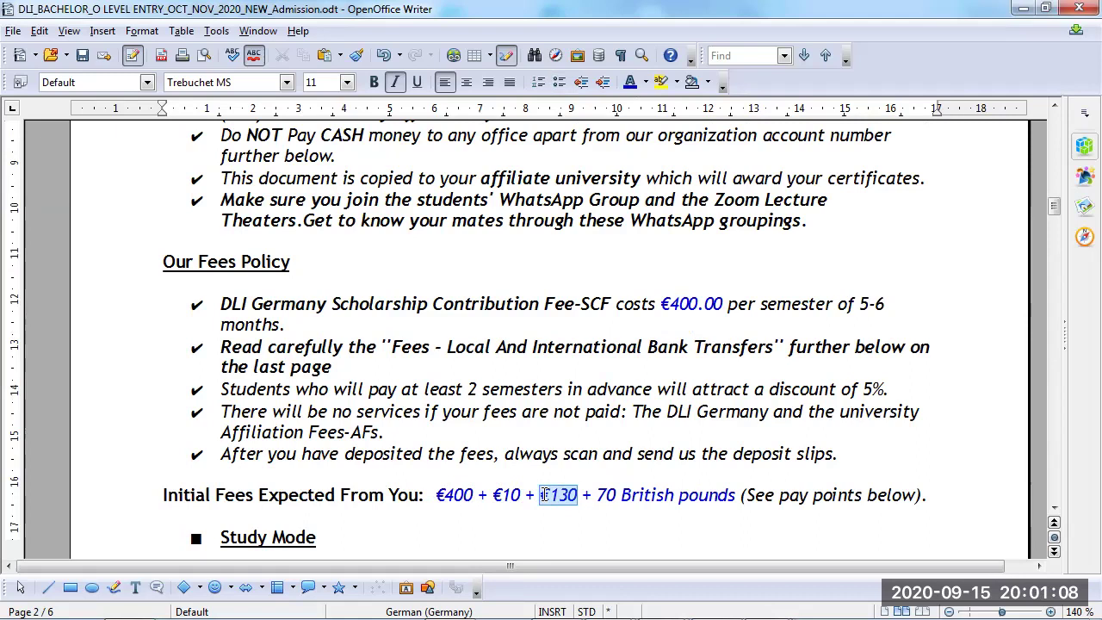
left_click(601, 495)
double_click(606, 495)
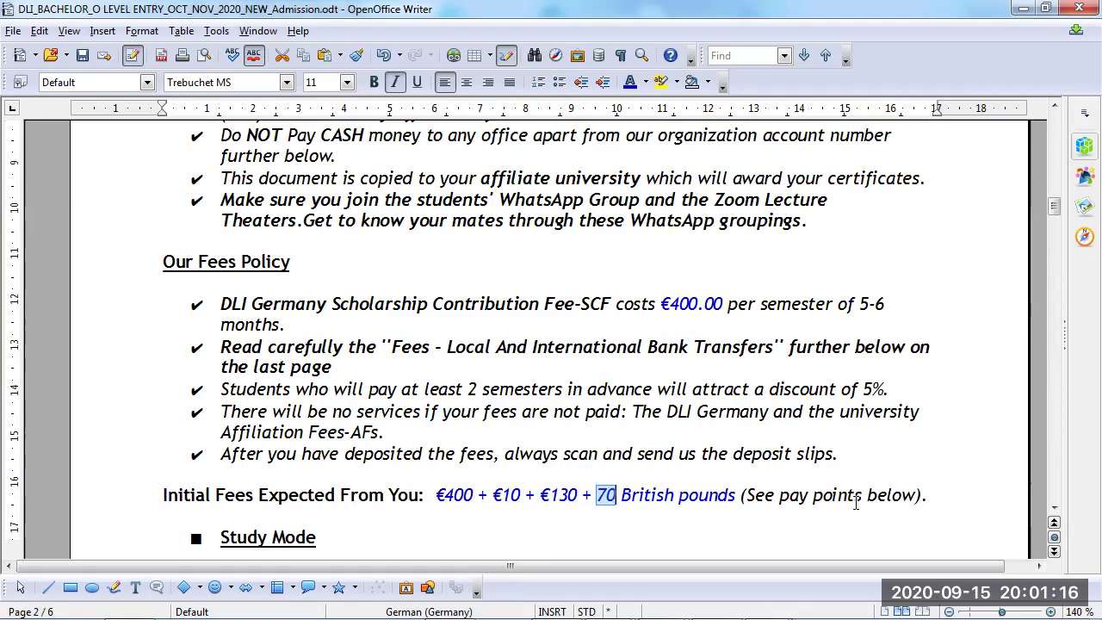
left_click(907, 489)
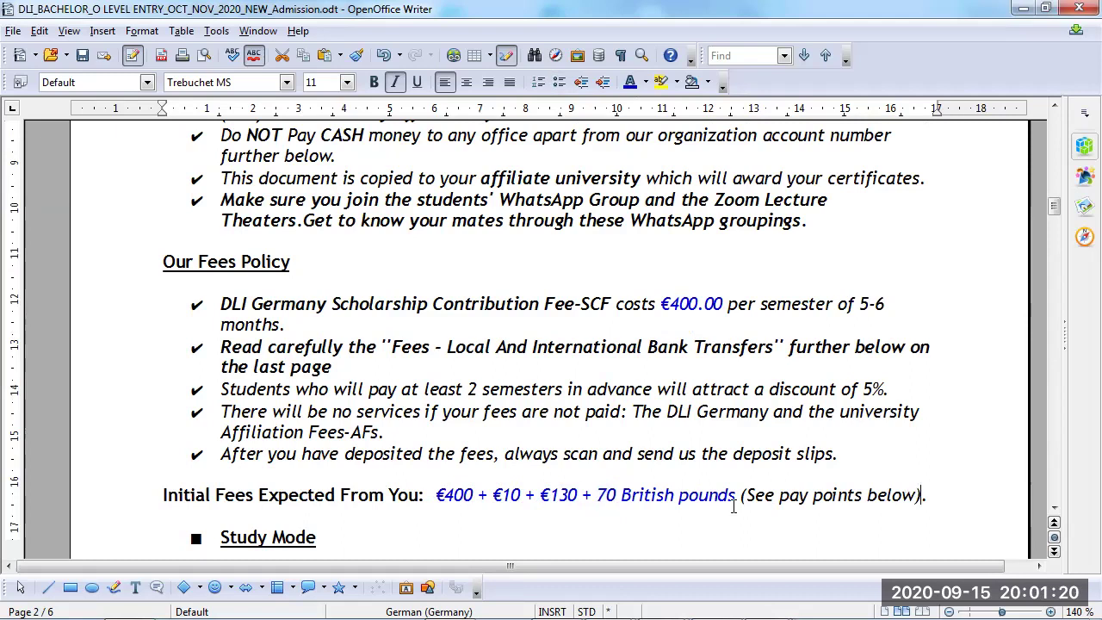
- Colour the €130 + 70 British pounds text red
left_click(539, 495)
key("shift+Right")
left_click(736, 504, "shift")
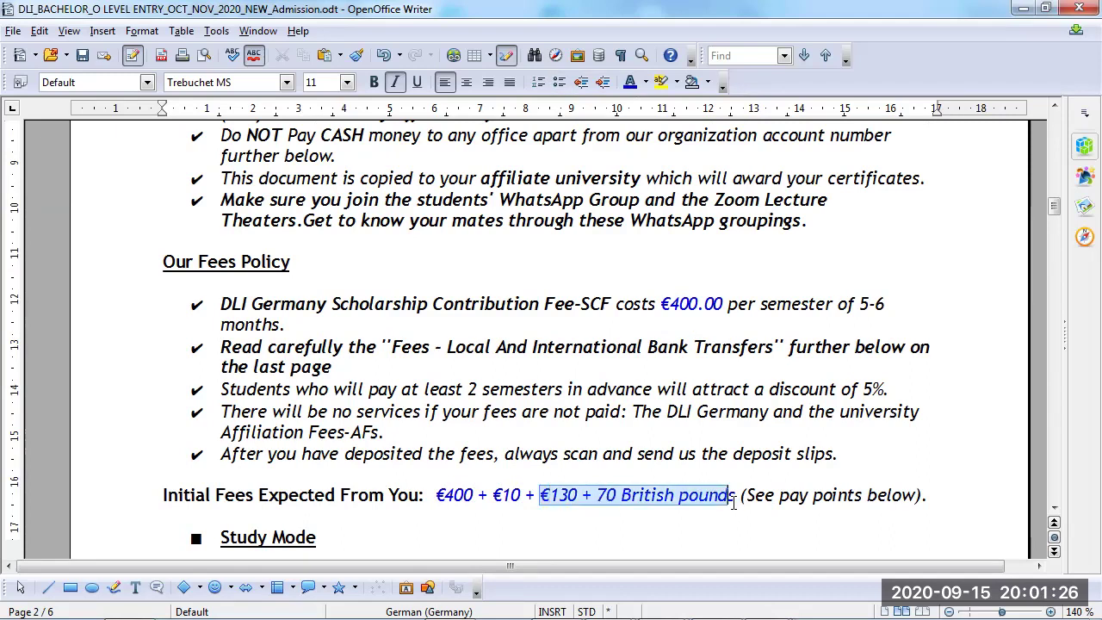
left_click(646, 83)
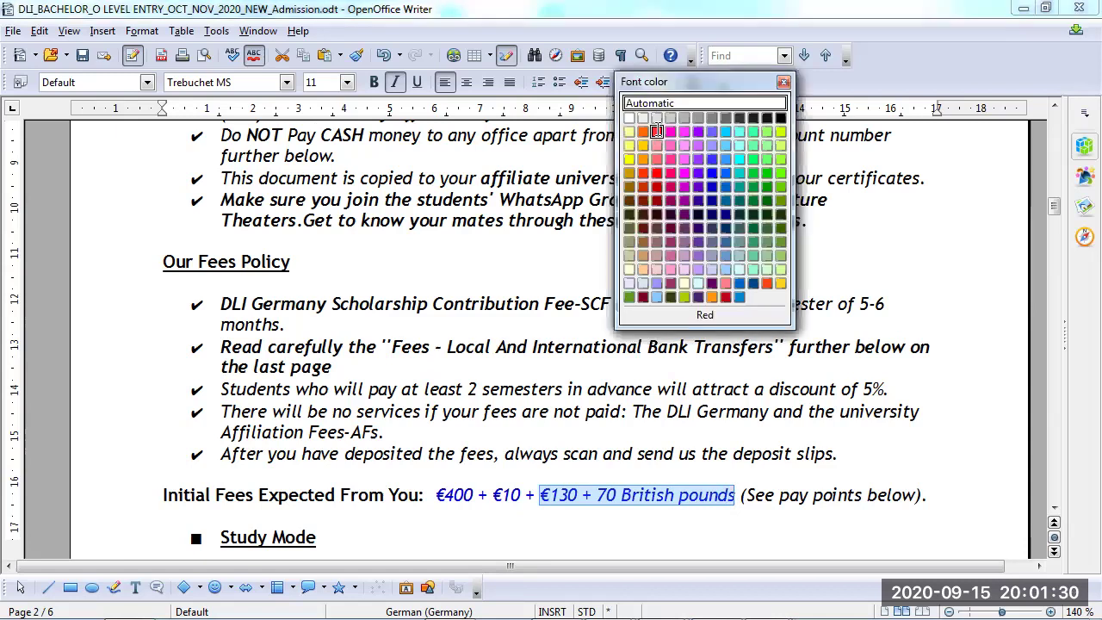
left_click(656, 131)
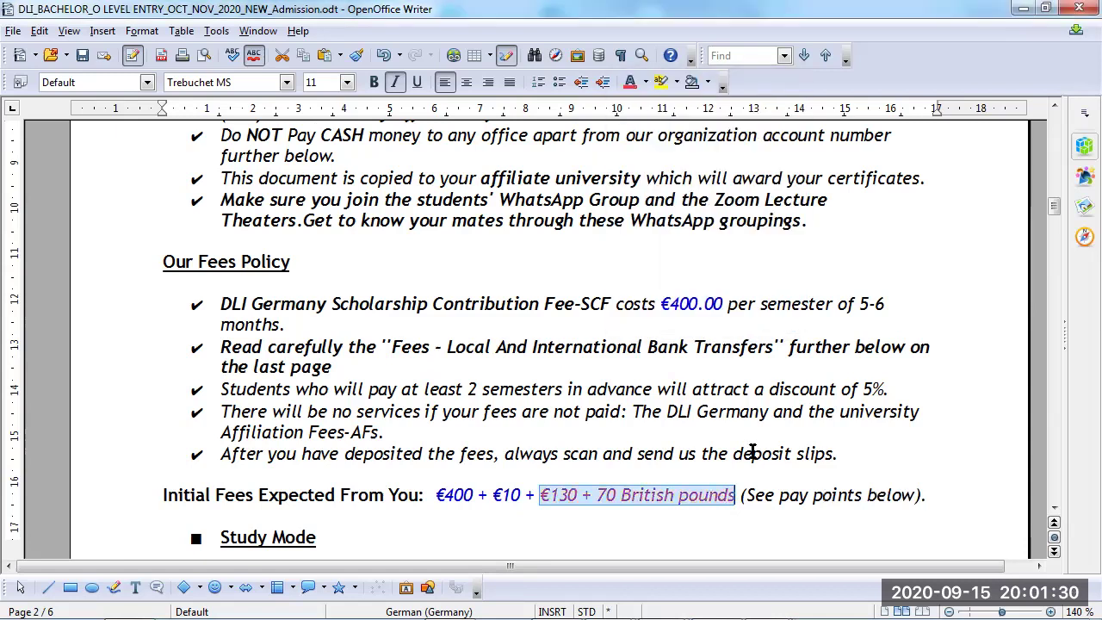
left_click(542, 496)
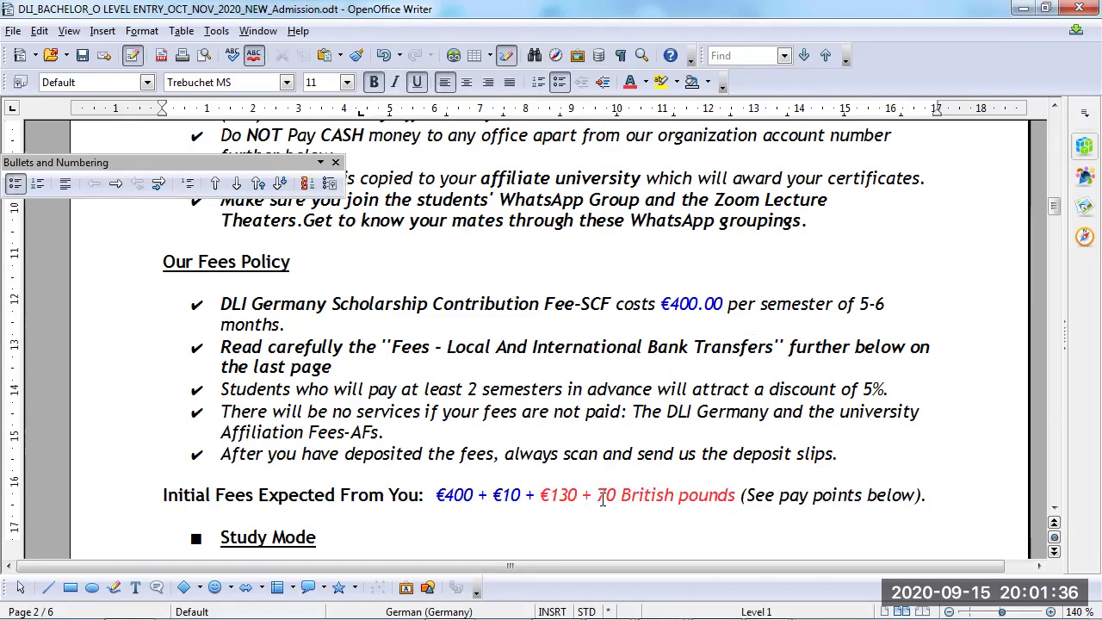
- Recolour the €130 + 70 British pounds text Blue 4 to match the euro amounts
left_click(436, 495)
left_click_drag(435, 495, 519, 495)
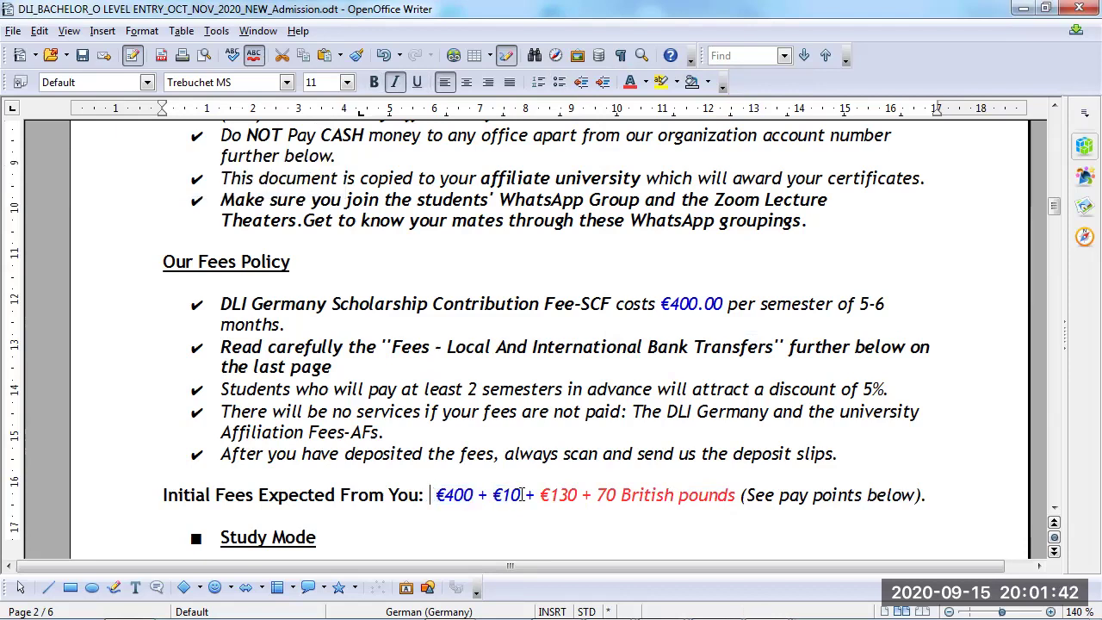
left_click(477, 495)
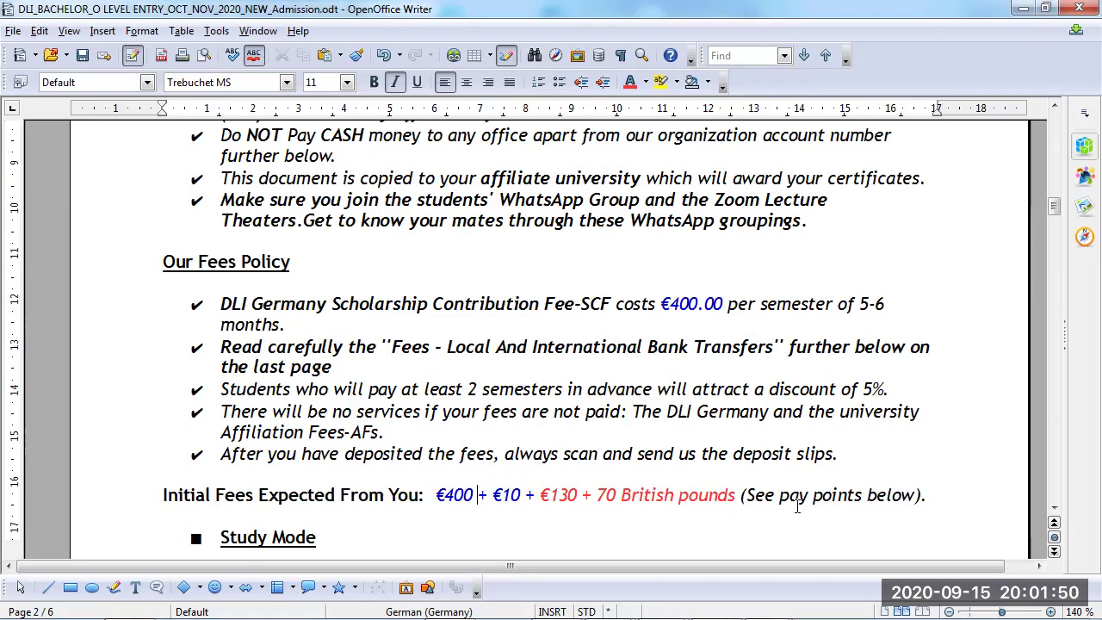
left_click_drag(738, 495, 542, 493)
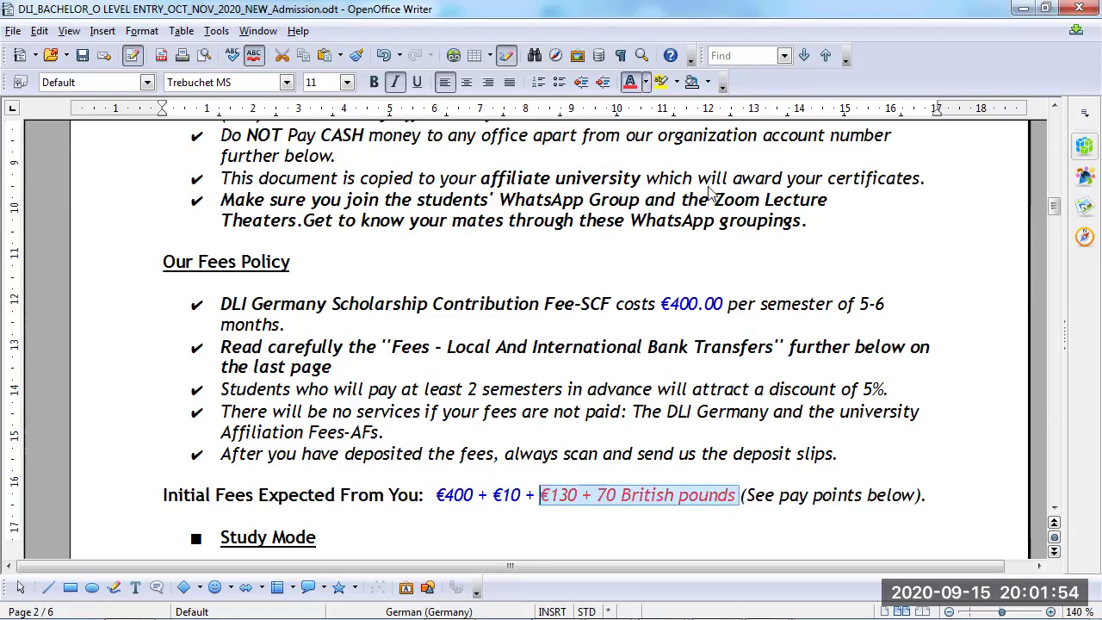
left_click(641, 81)
left_click(715, 200)
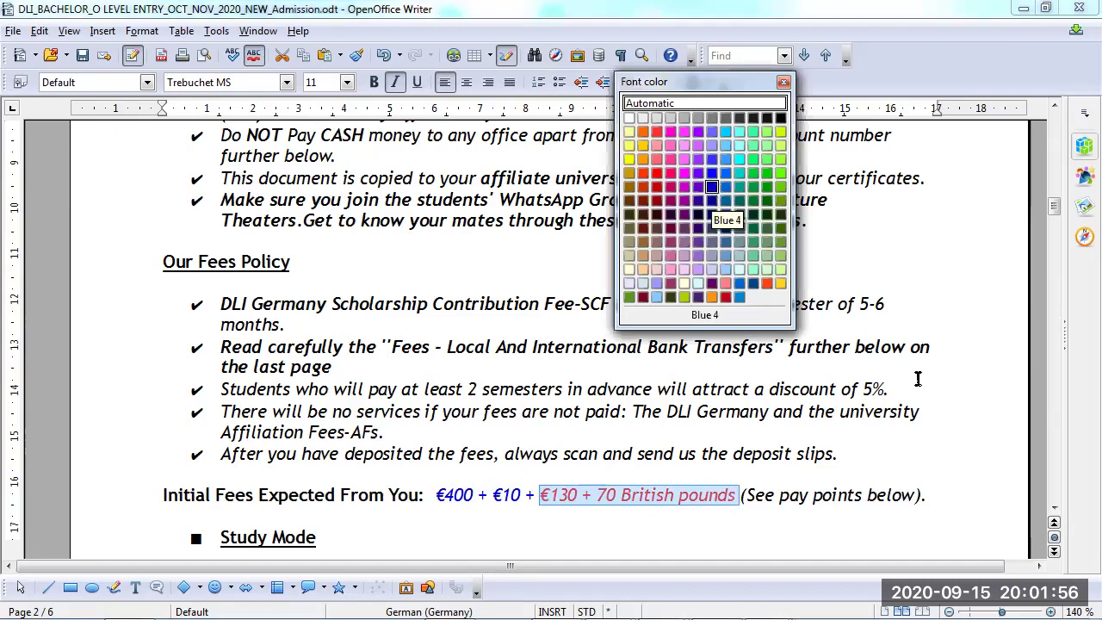
left_click(918, 379)
left_click_drag(1053, 211, 1068, 346)
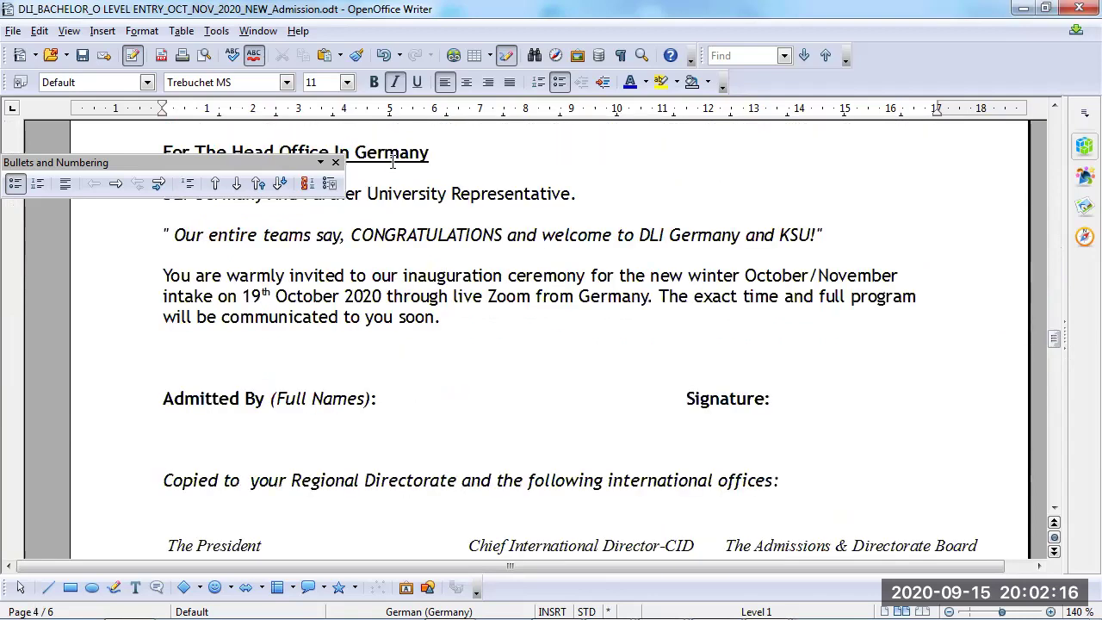
- Trim the spaces before Signature: and enter the officer's full name, titled Mr., after (Full Names):
left_click(336, 162)
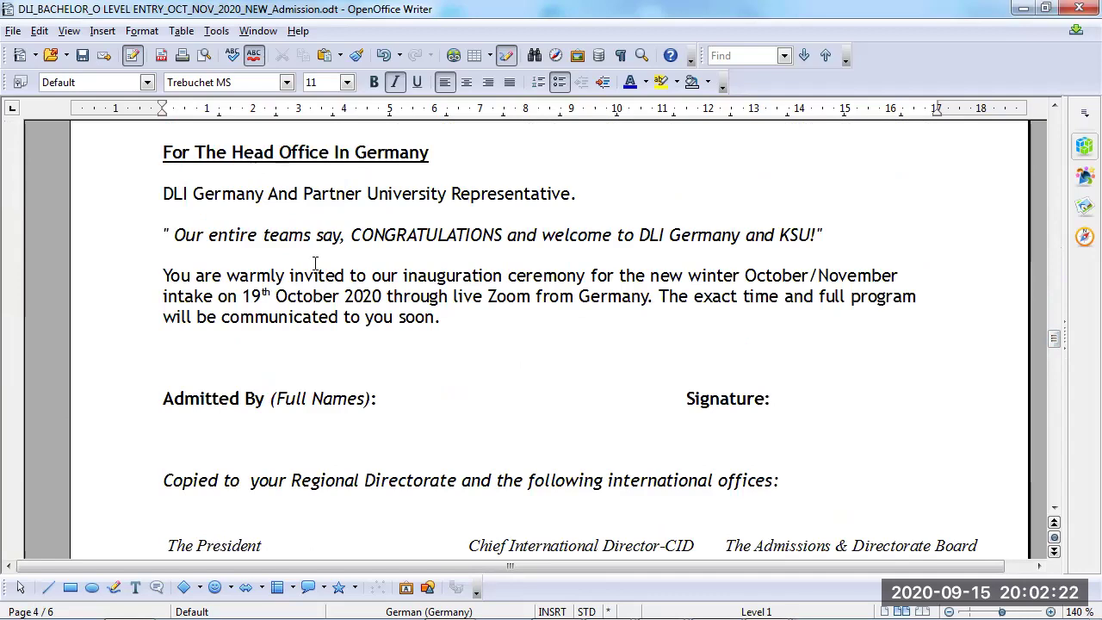
left_click(386, 399)
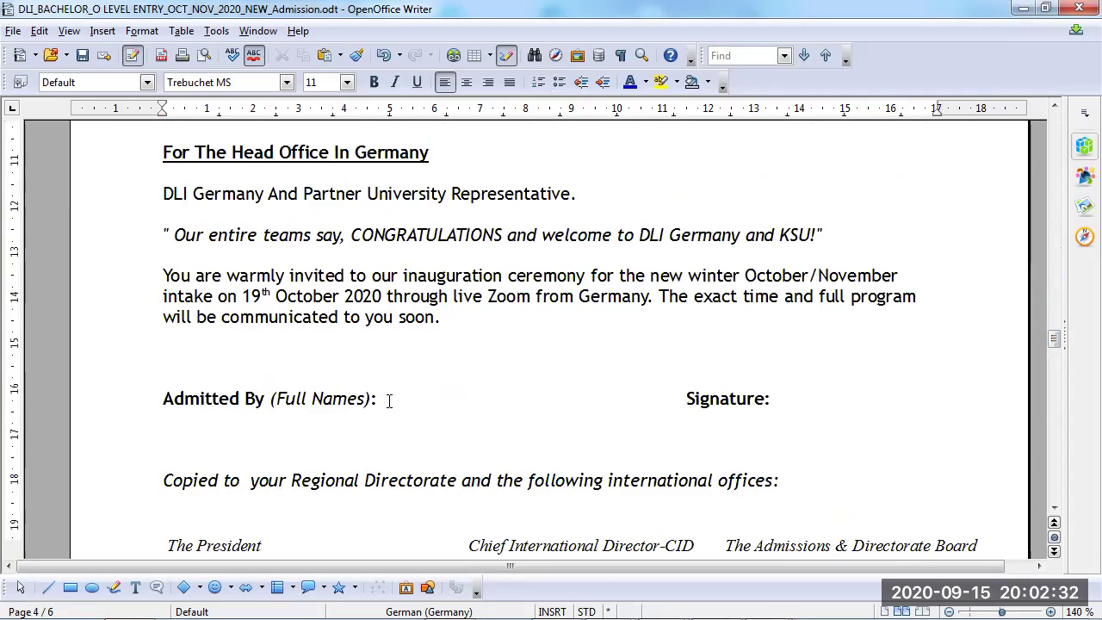
left_click(543, 399)
key("BackSpace")
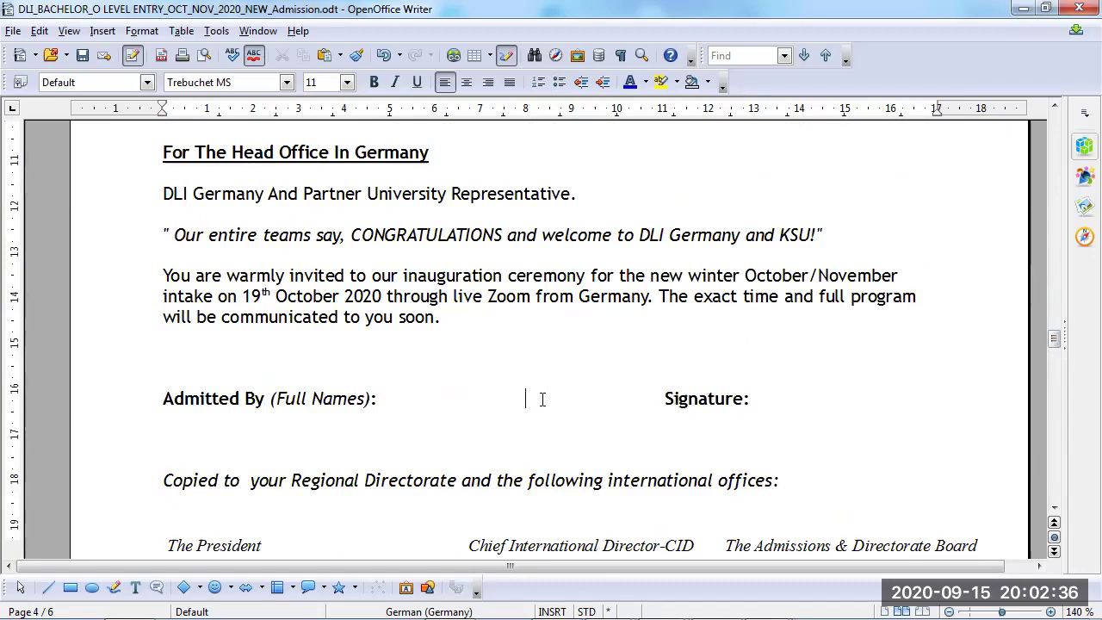
key("BackSpace")
key("BackSpace")
key("BackSpace")
key("BackSpace")
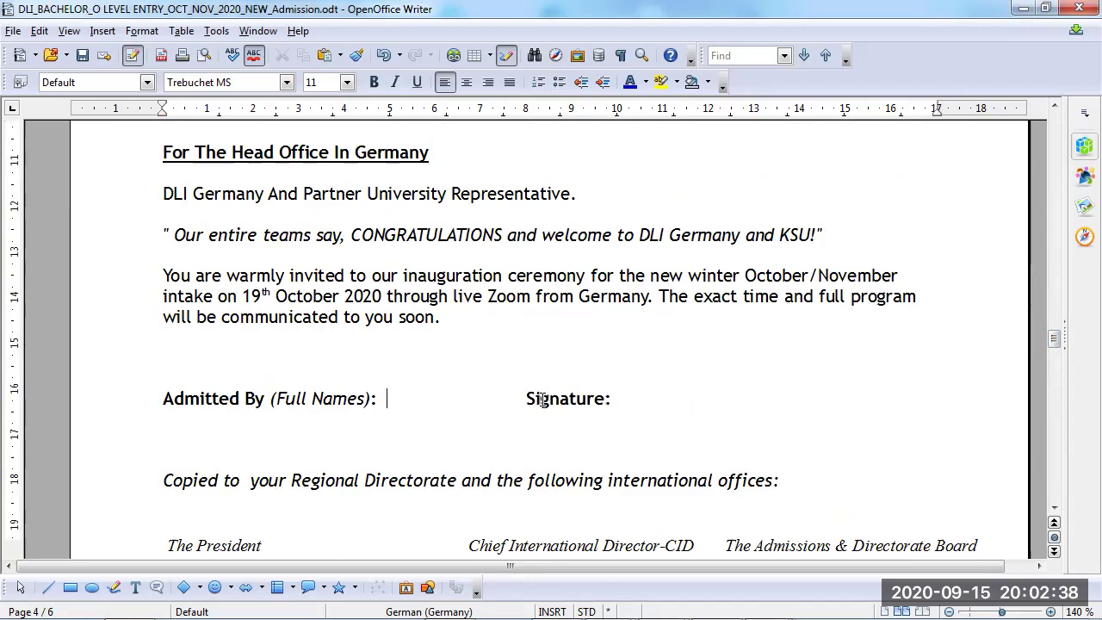
type("mr")
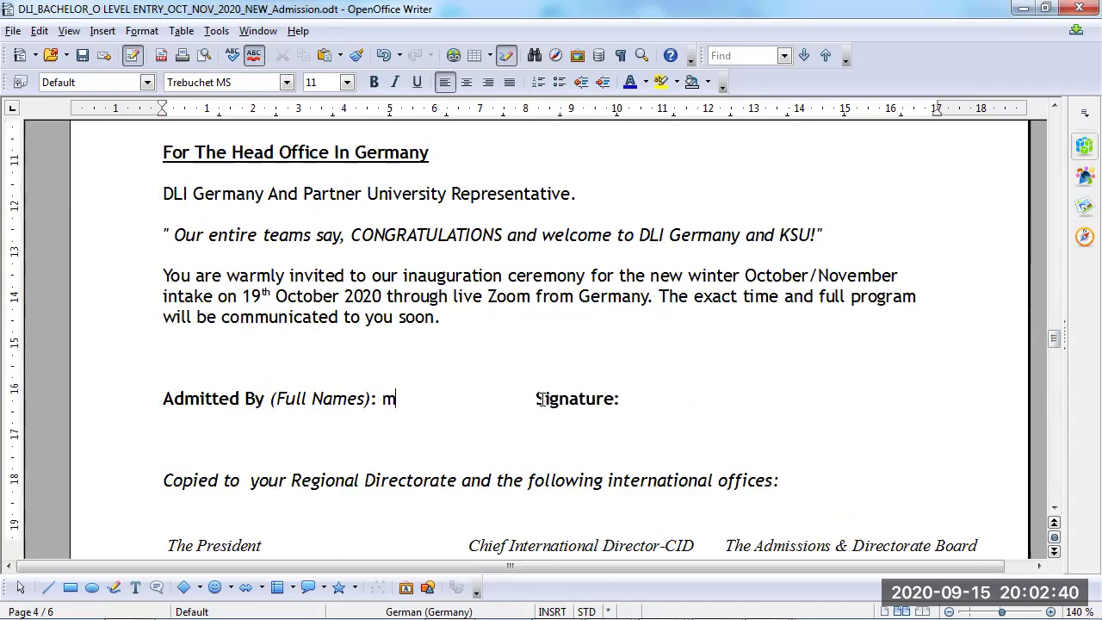
type(".")
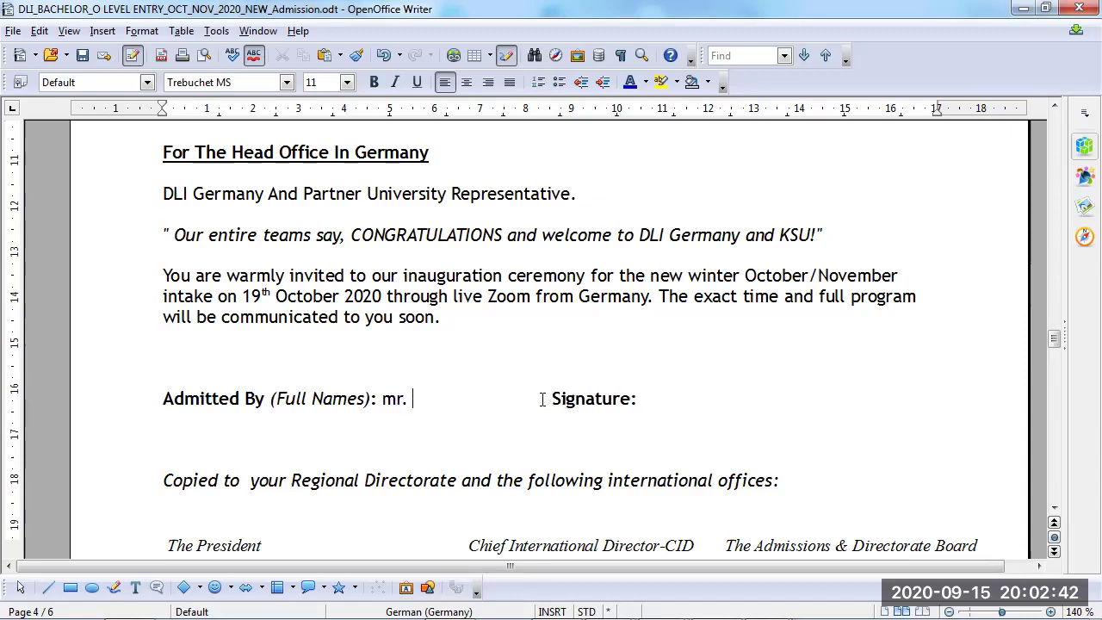
key("BackSpace")
key("BackSpace")
key("BackSpace")
key("BackSpace")
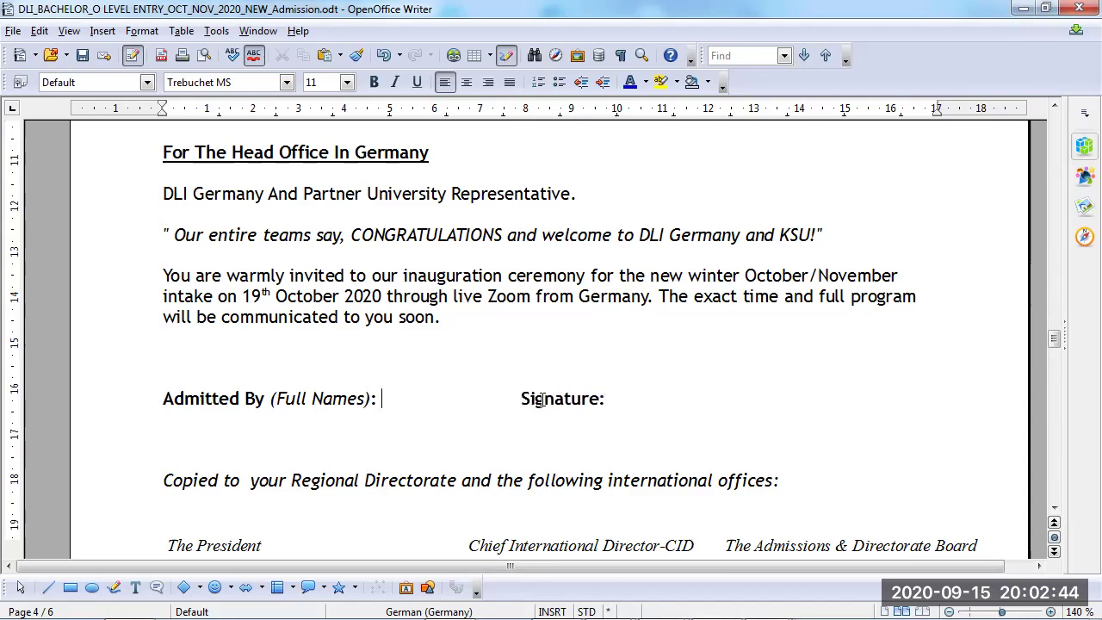
type("Mr")
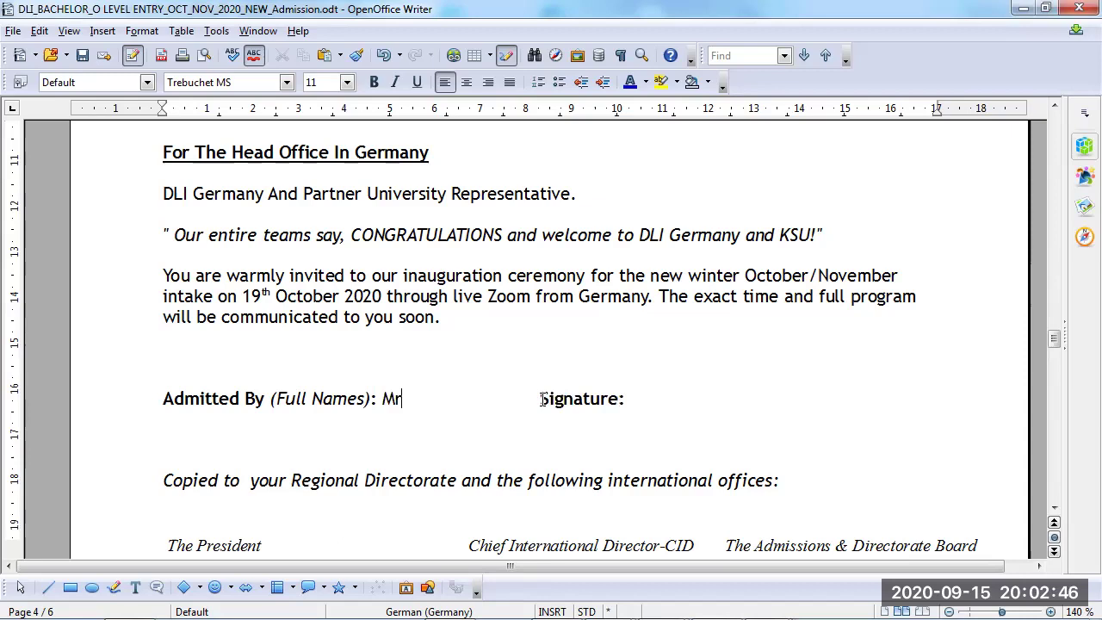
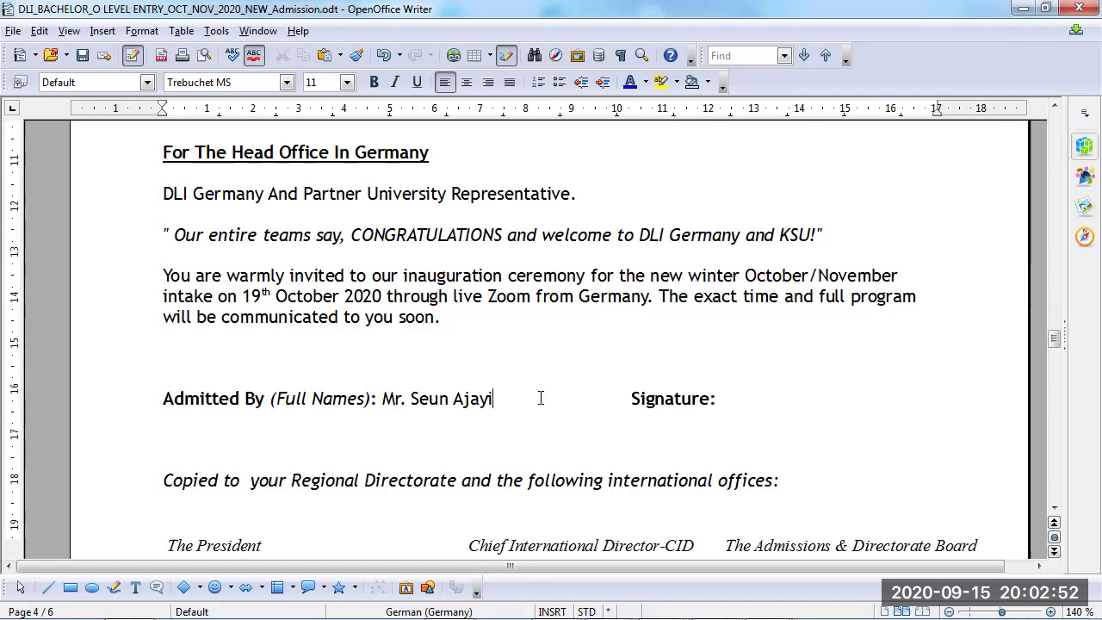
left_click_drag(498, 400, 382, 399)
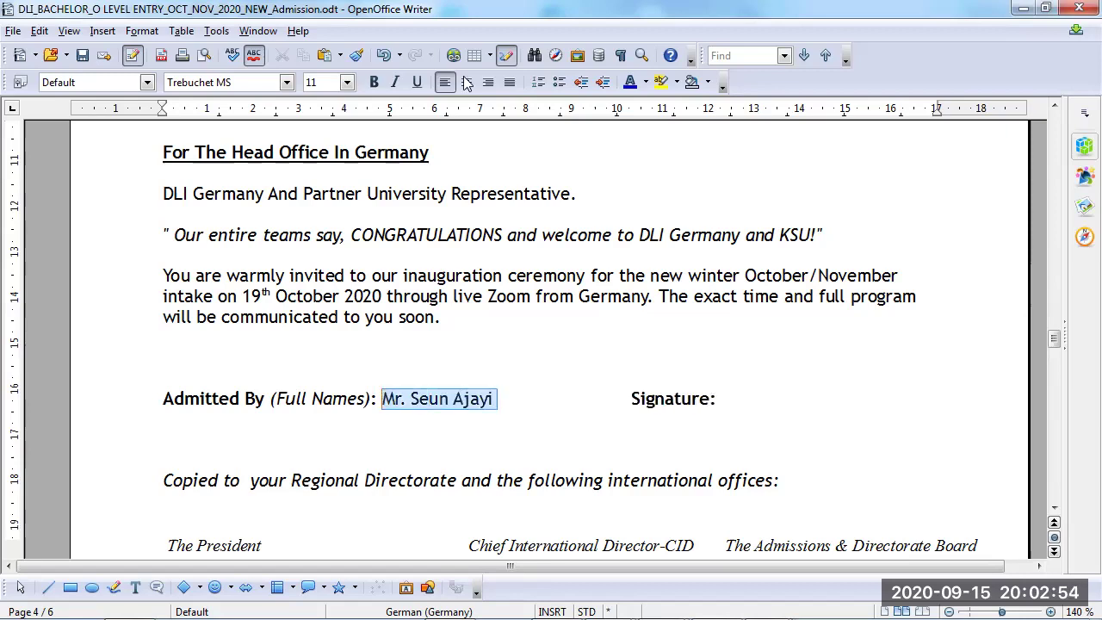
- Italicize the officer's name, adjust the spacing before Signature:, and turn bold on after it
left_click(396, 82)
left_click(558, 369)
left_click(592, 397)
key("BackSpace")
key("BackSpace")
key("BackSpace")
key("BackSpace")
key("BackSpace")
key("ctrl+b")
left_click(604, 398)
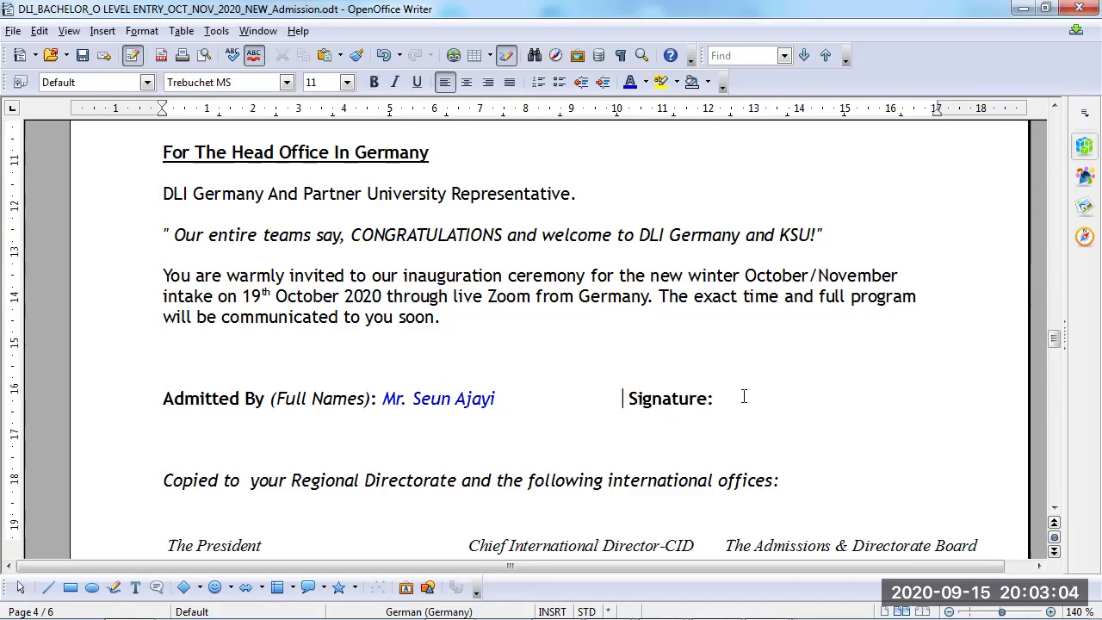
key("ctrl+b")
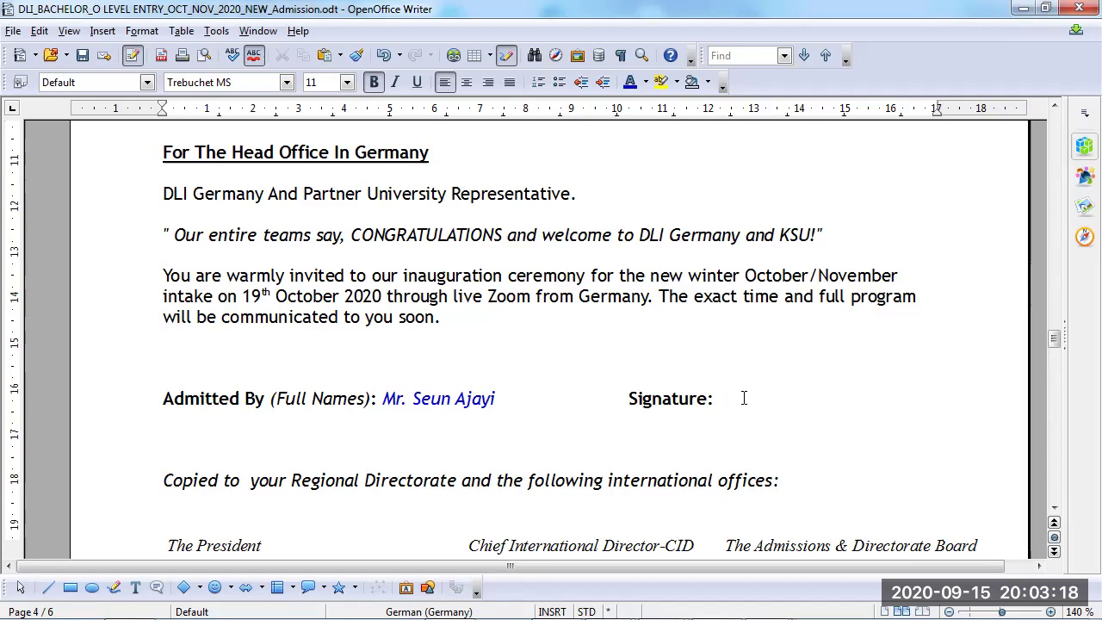
- Type the officer's initials after Signature: and format them blue italic
type("SA")
left_click_drag(767, 398, 723, 399)
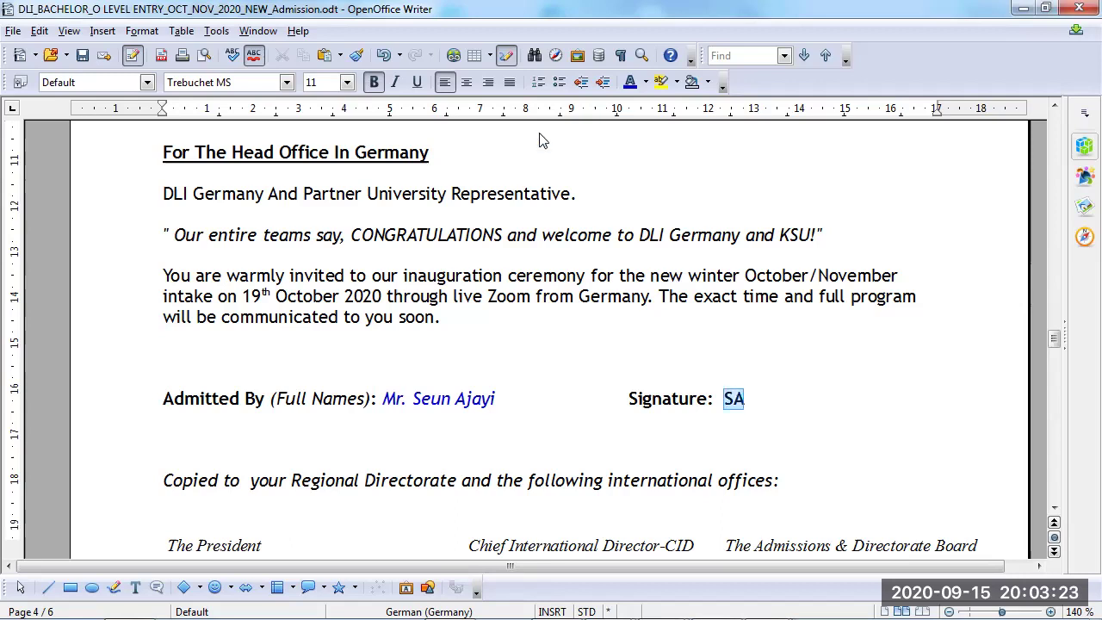
left_click(629, 82)
left_click(394, 82)
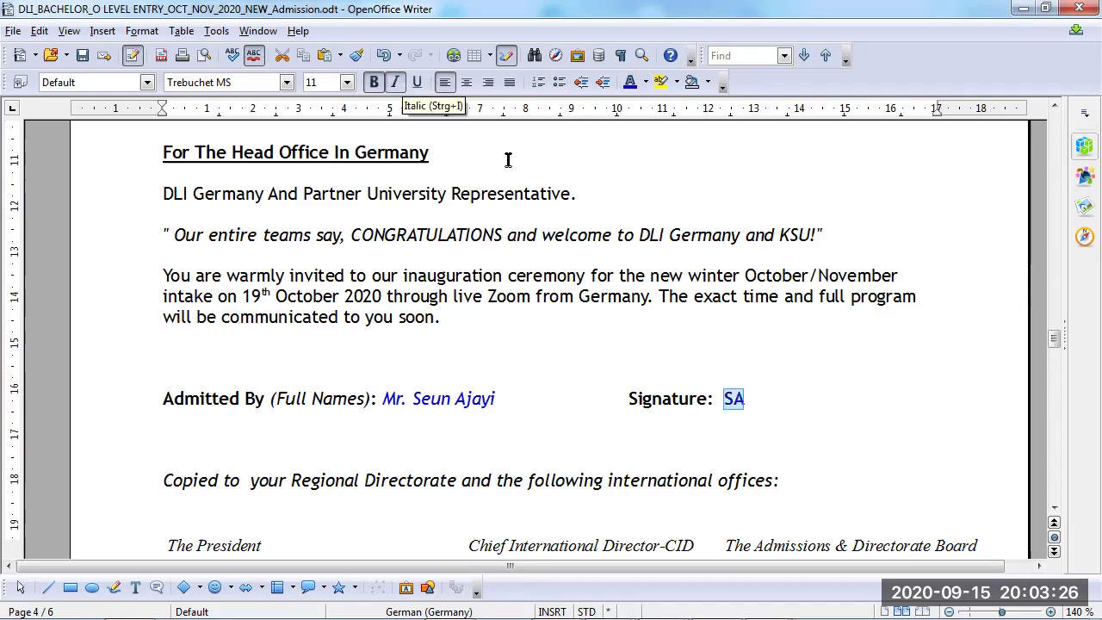
left_click(865, 365)
left_click_drag(1053, 341, 1054, 347)
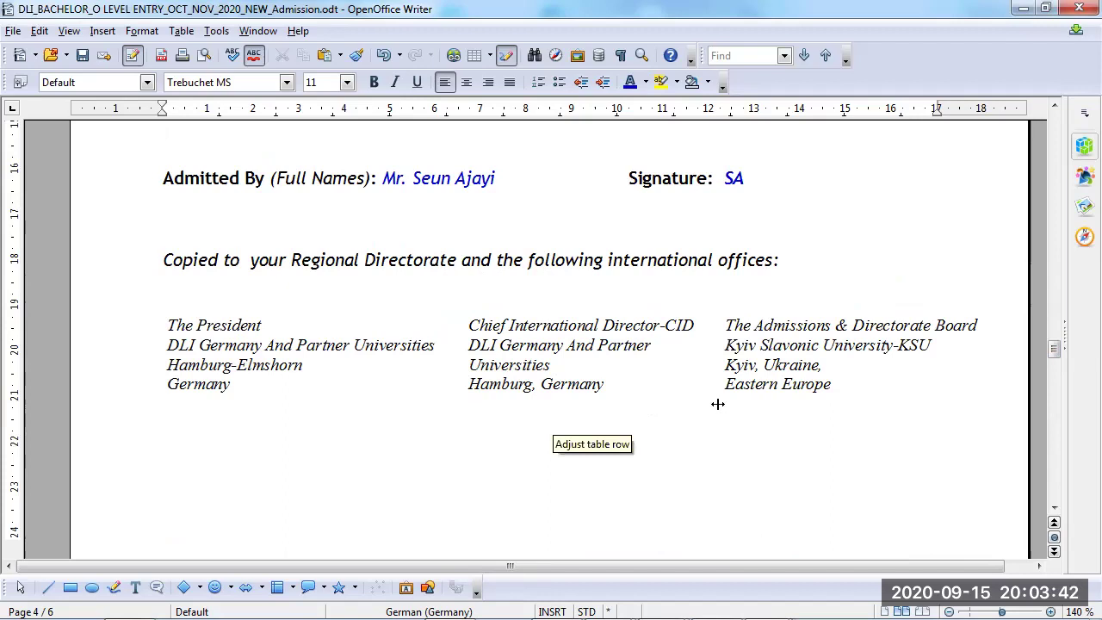
- Colour the KSU address, from 'The Admissions' to 'Eastern Europe', blue
left_click(725, 325)
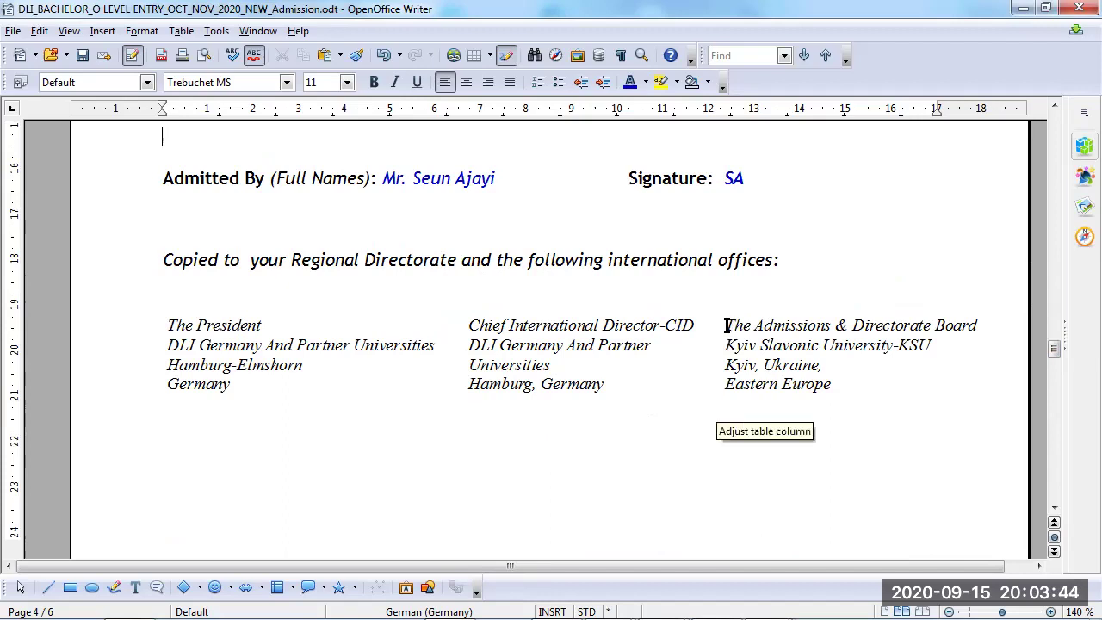
left_click(825, 390, "shift")
left_click(833, 388, "shift")
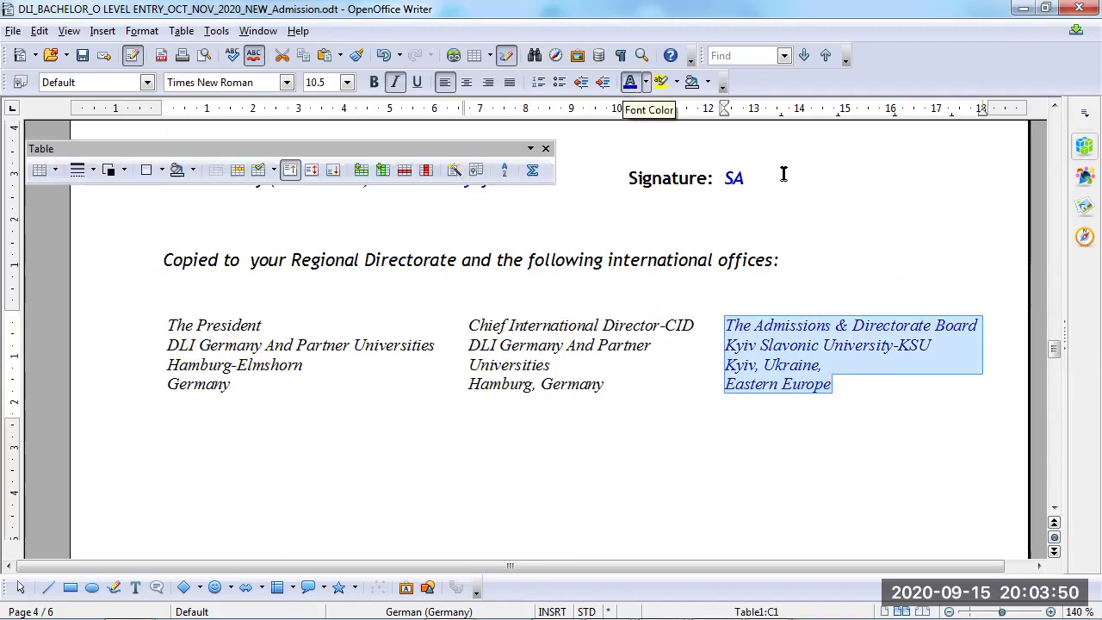
left_click(725, 330)
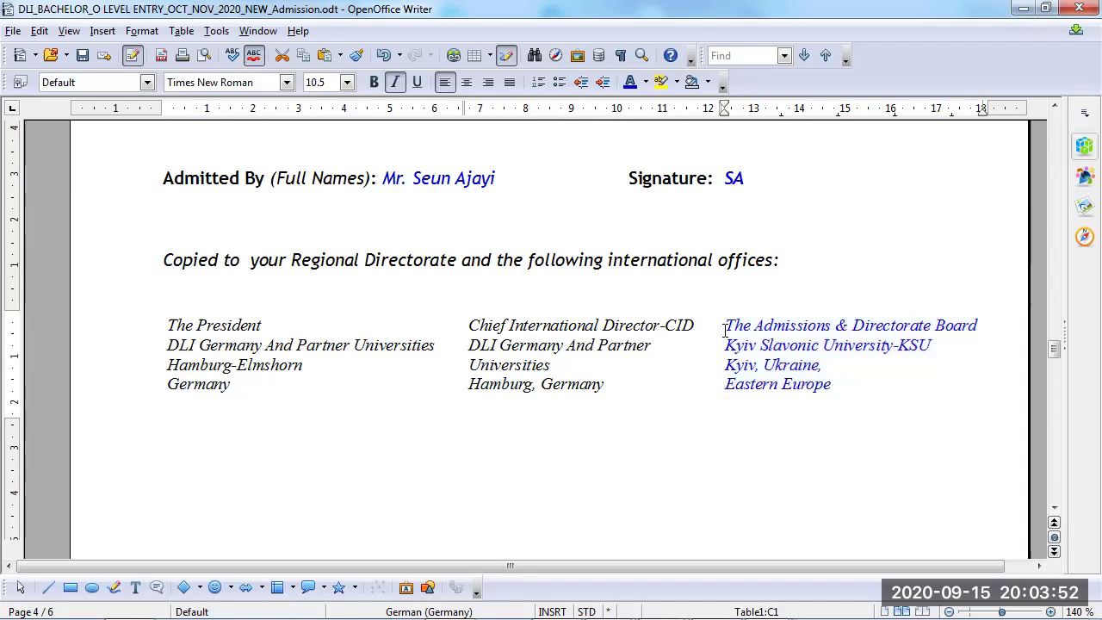
key("ctrl+z")
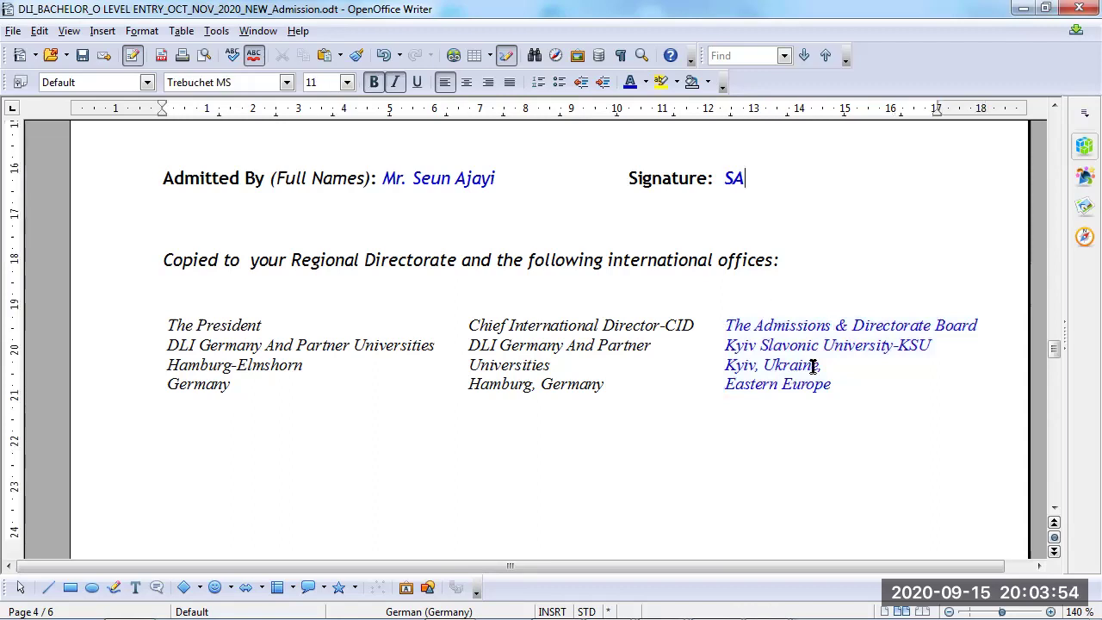
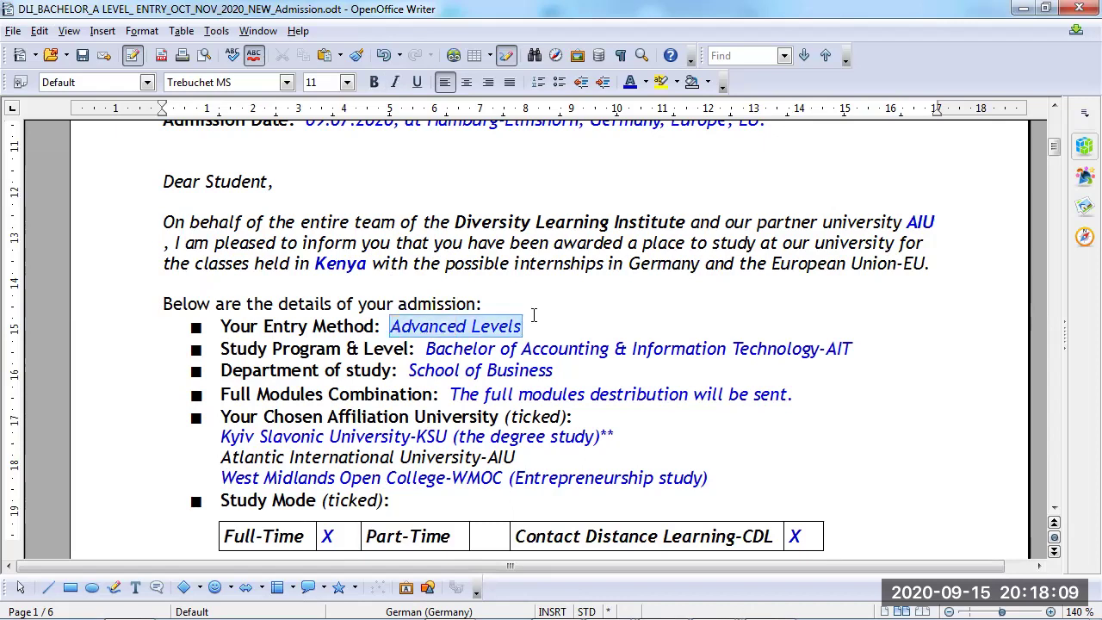
- Replace the study program name with 'Mechanical Engineering'
left_click(867, 346)
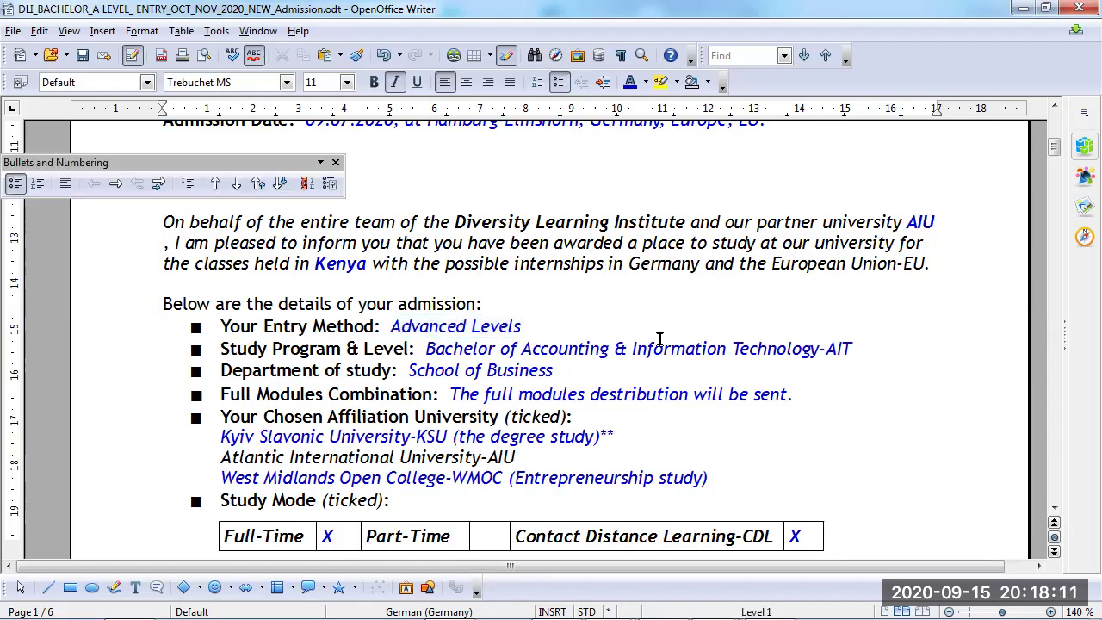
left_click(522, 348, "shift")
left_click(529, 348, "shift")
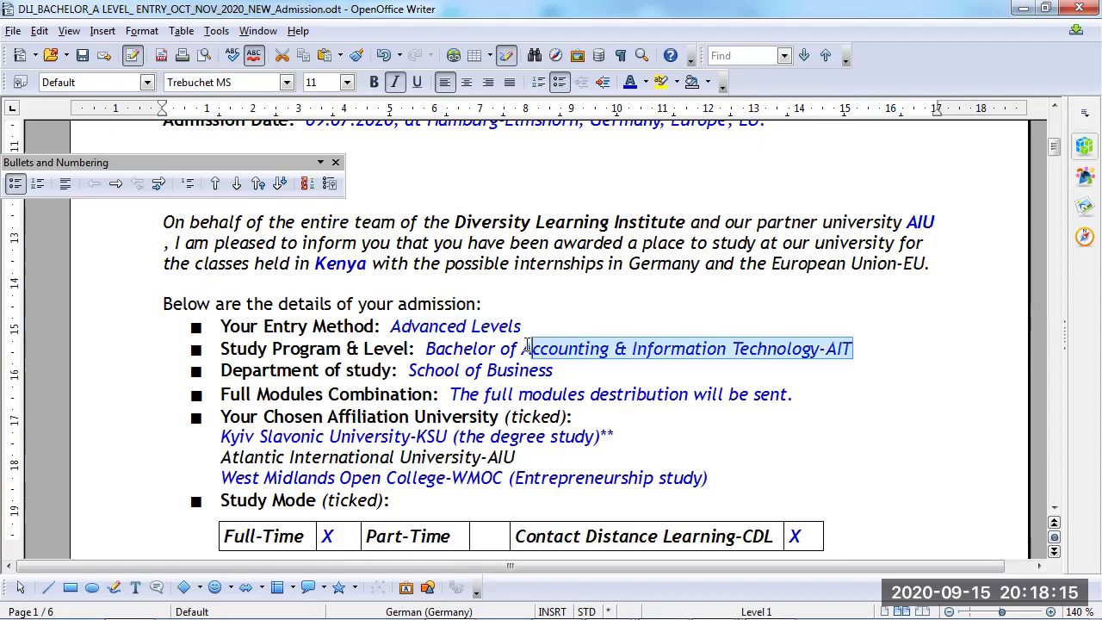
key("Delete")
type("Me")
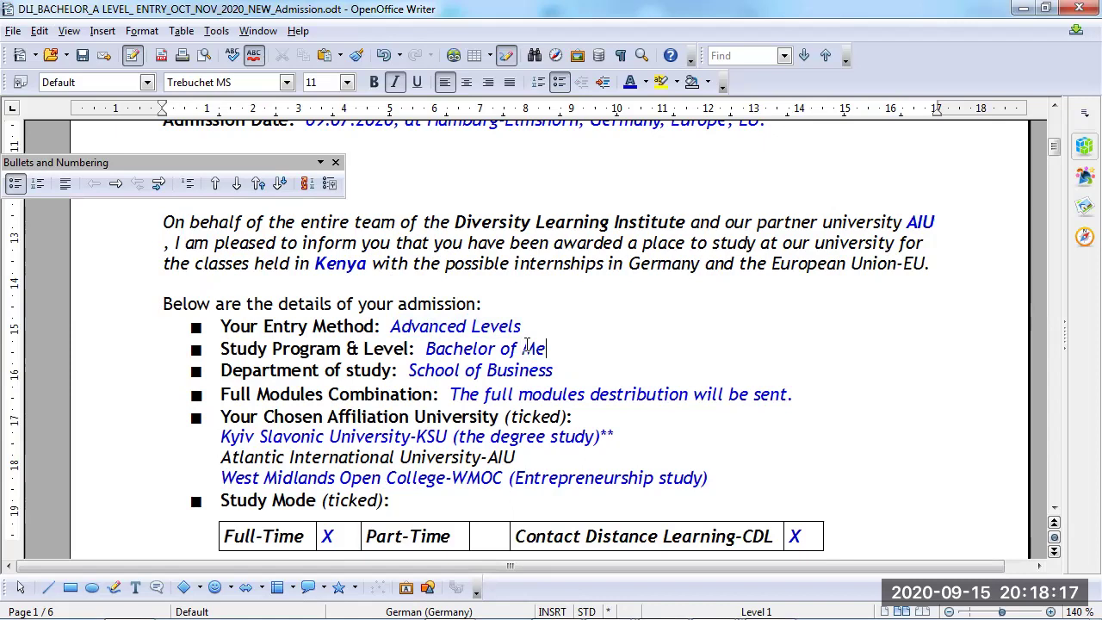
type("chanical ")
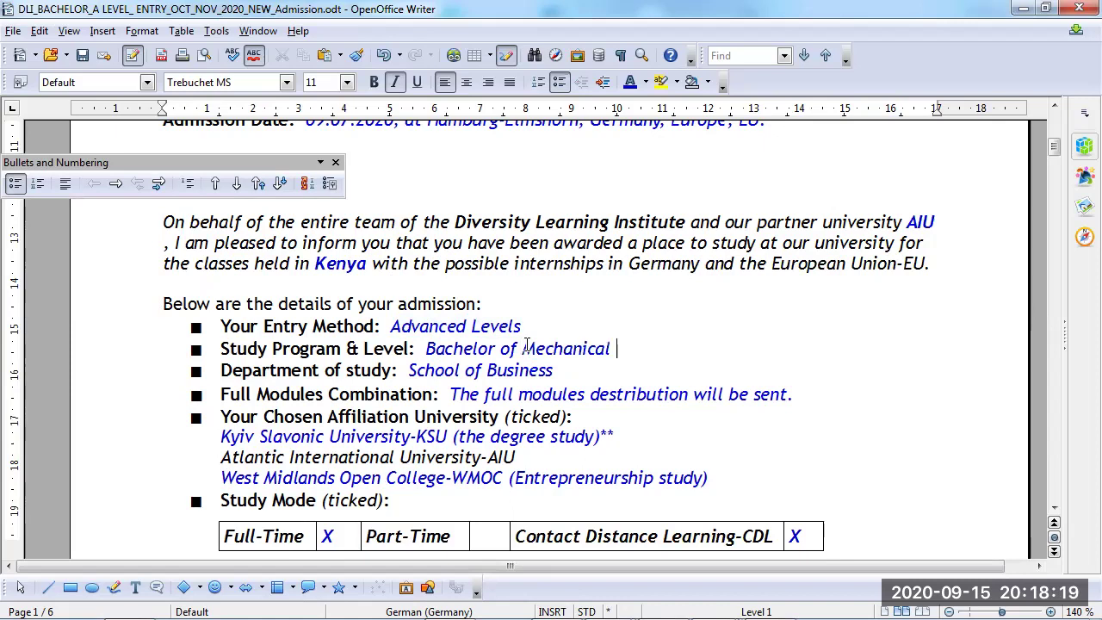
type("Enginee")
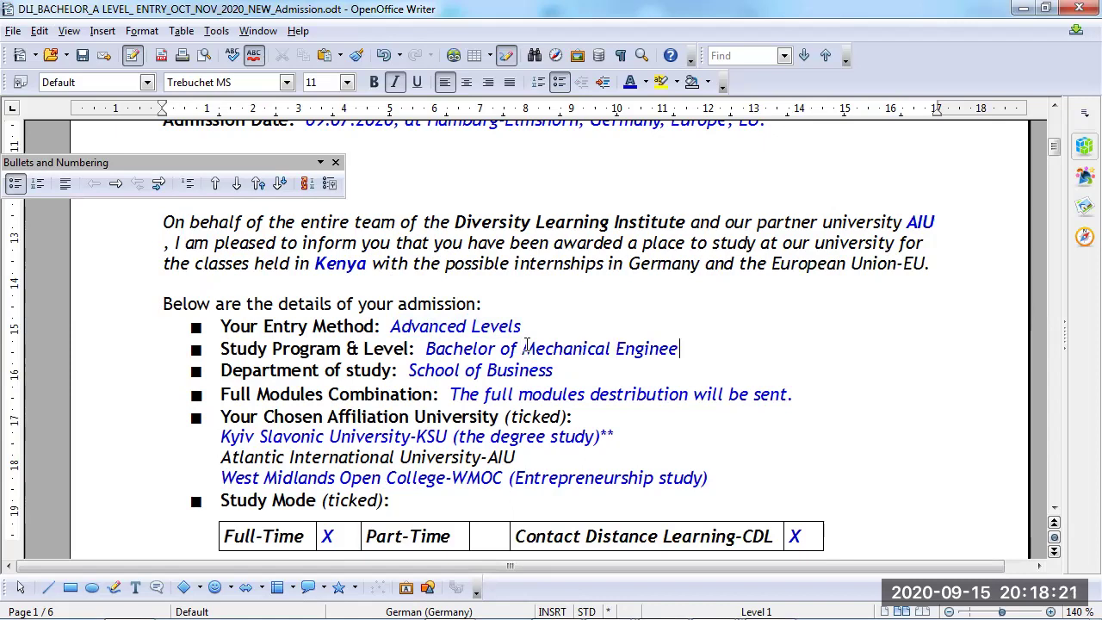
type("ring")
- Change the department from School of Business to School of Engineering
left_click(564, 367)
key("BackSpace")
key("BackSpace")
key("BackSpace")
key("BackSpace")
key("BackSpace")
key("BackSpace")
key("BackSpace")
key("BackSpace")
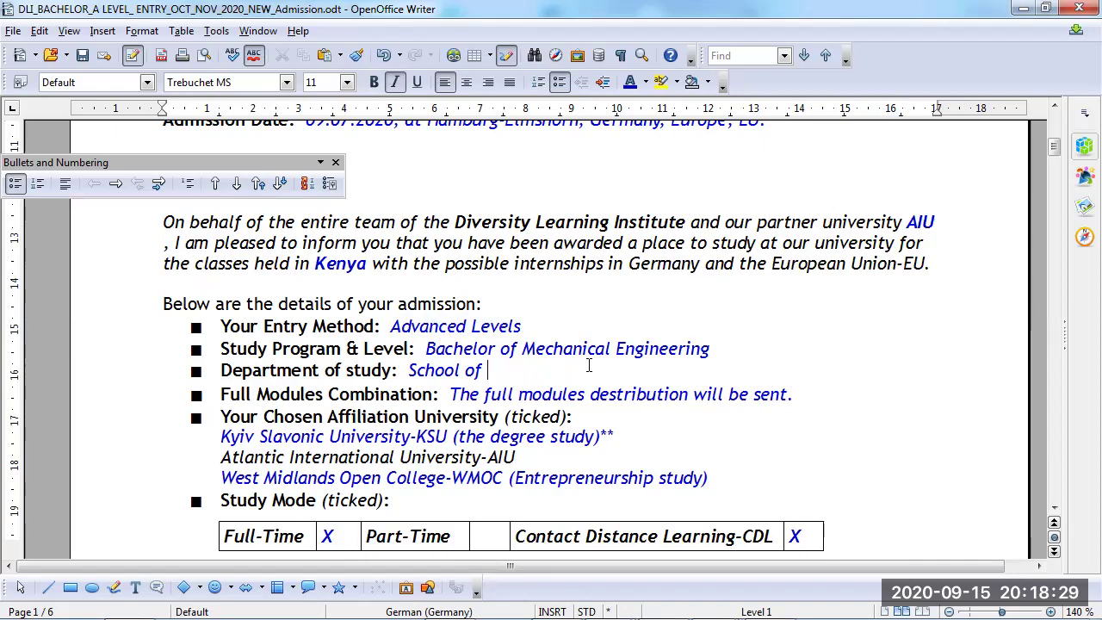
type("Engin")
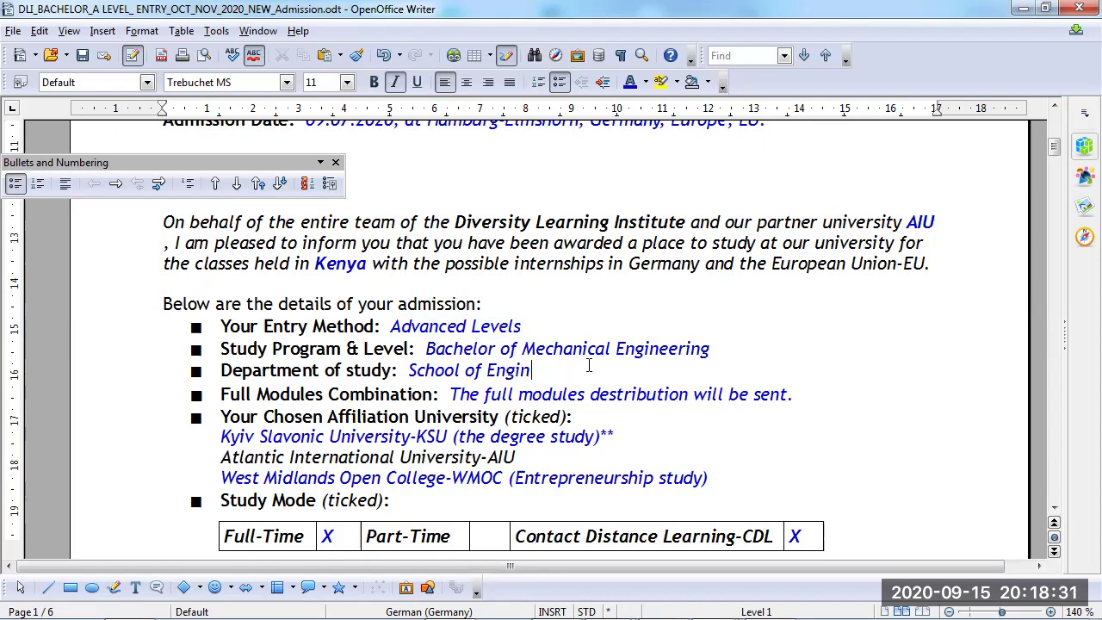
type("eering")
- Check the admission PDF in Acrobat for reference, then return to the letter
mouse_move(516, 607)
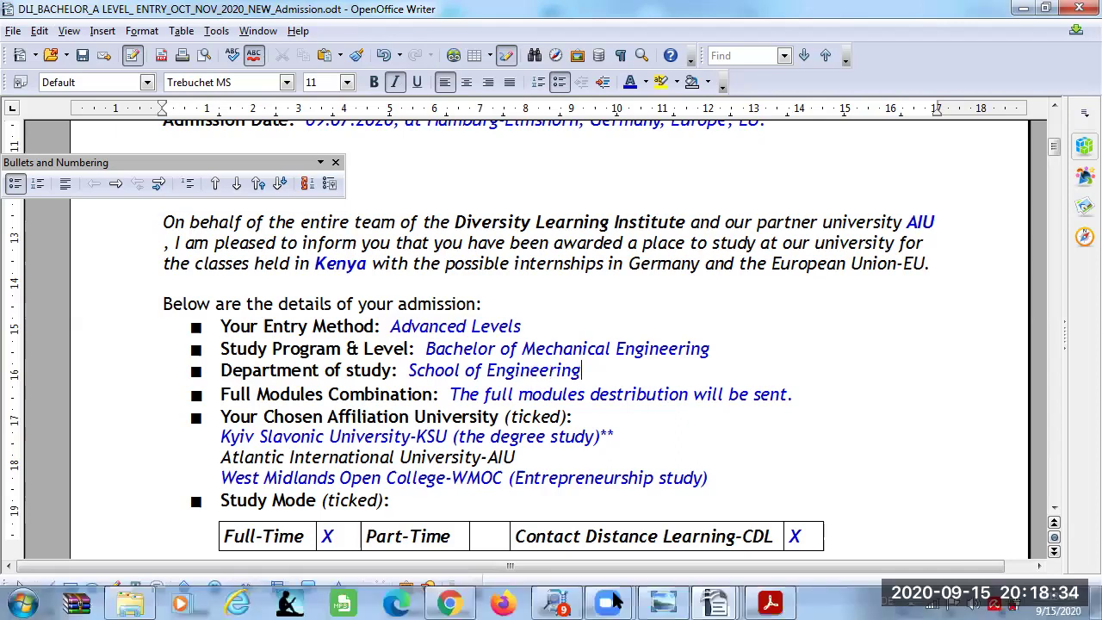
left_click(770, 603)
left_click_drag(1037, 379, 1034, 153)
key("alt+Tab")
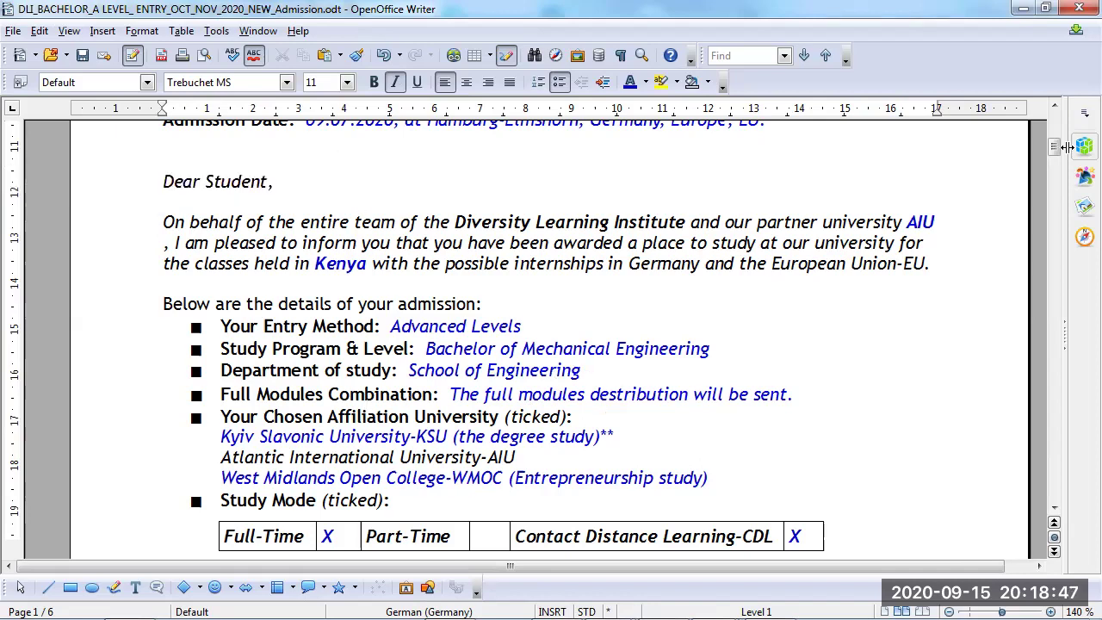
- Extend the modules sentence so it ends 'will be sent to you.'
left_click_drag(1056, 148, 1055, 129)
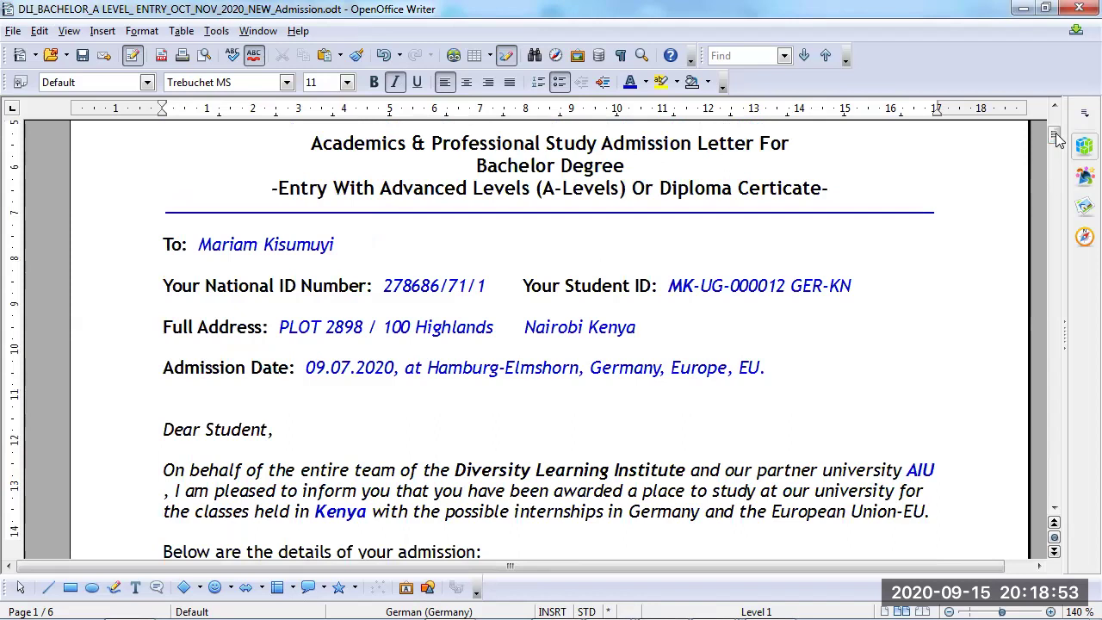
left_click_drag(1055, 138, 1058, 160)
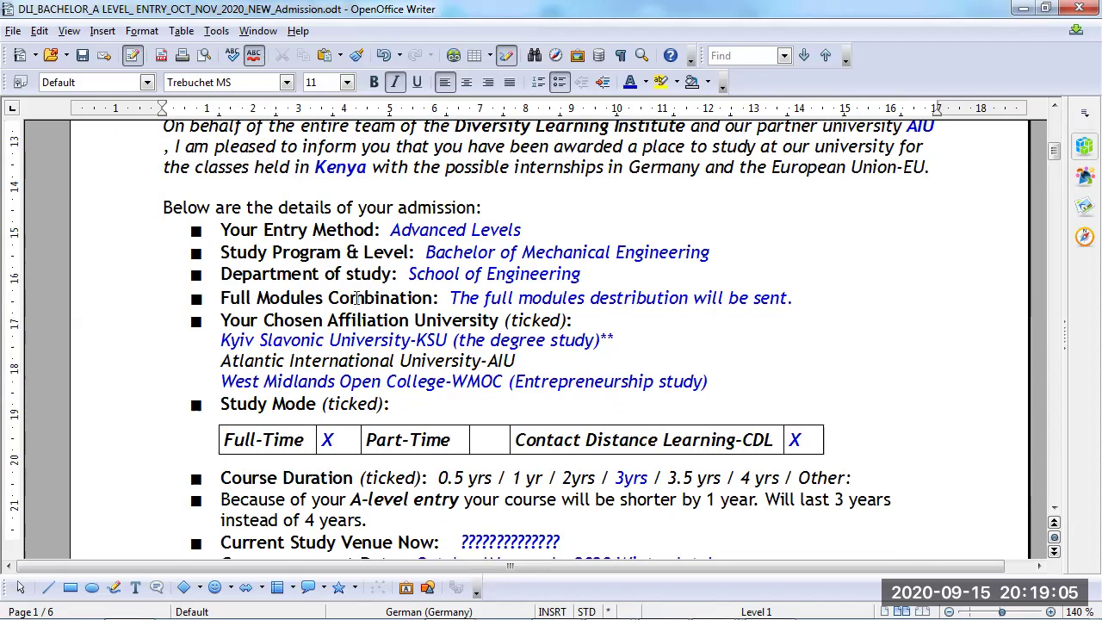
left_click(790, 299)
key("BackSpace")
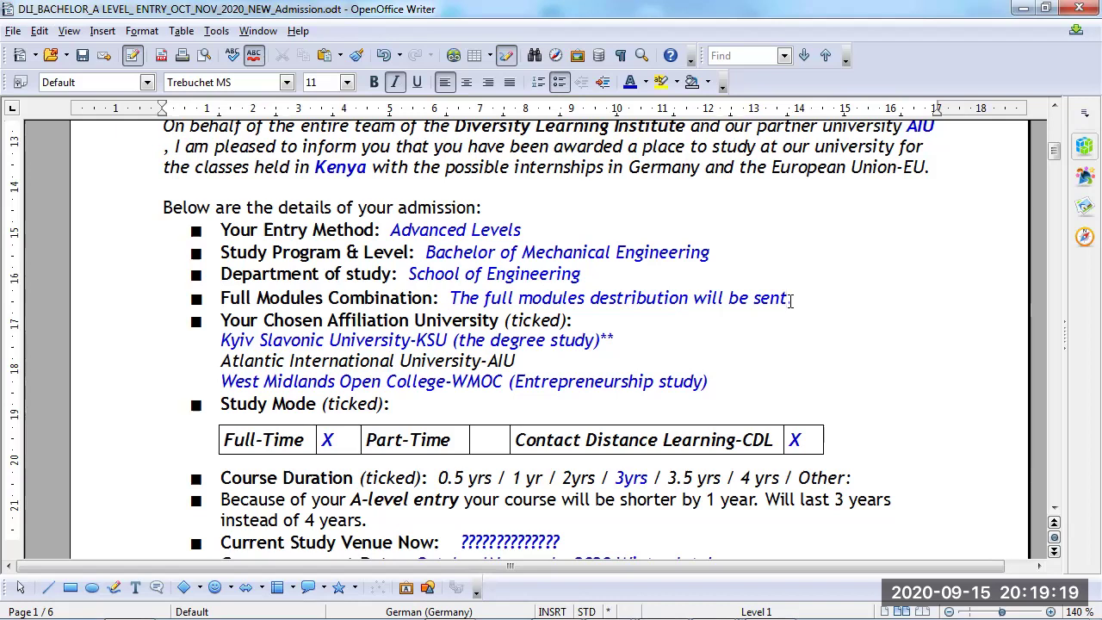
type(".")
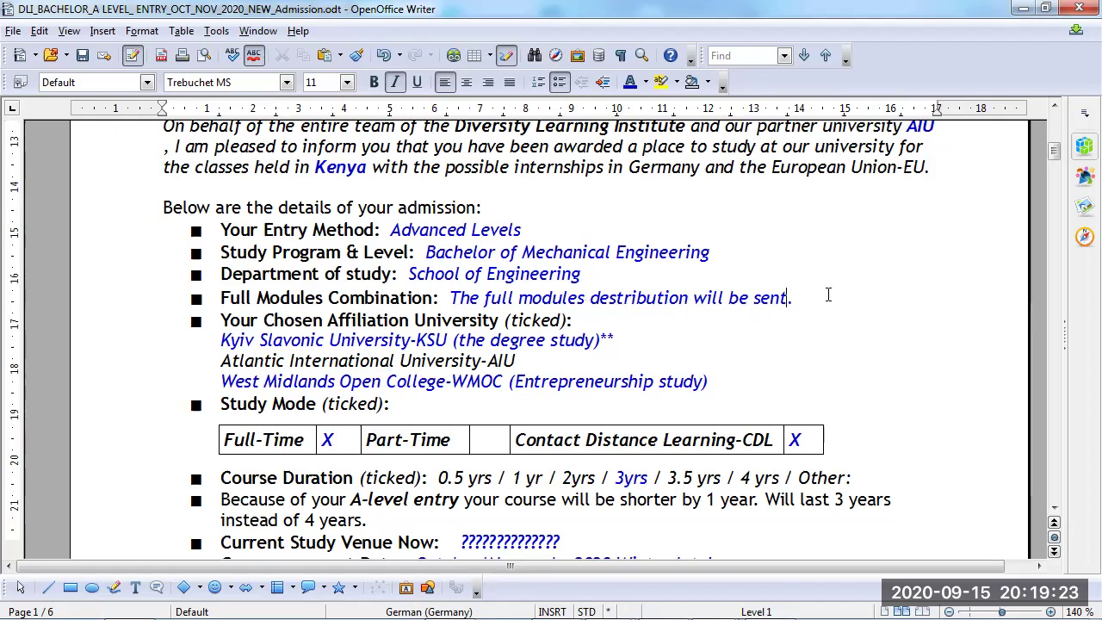
key("BackSpace")
type("to you.")
- Delete the '(the degree study)**' note from the Kyiv Slavonic University-KSU line
left_click(448, 337)
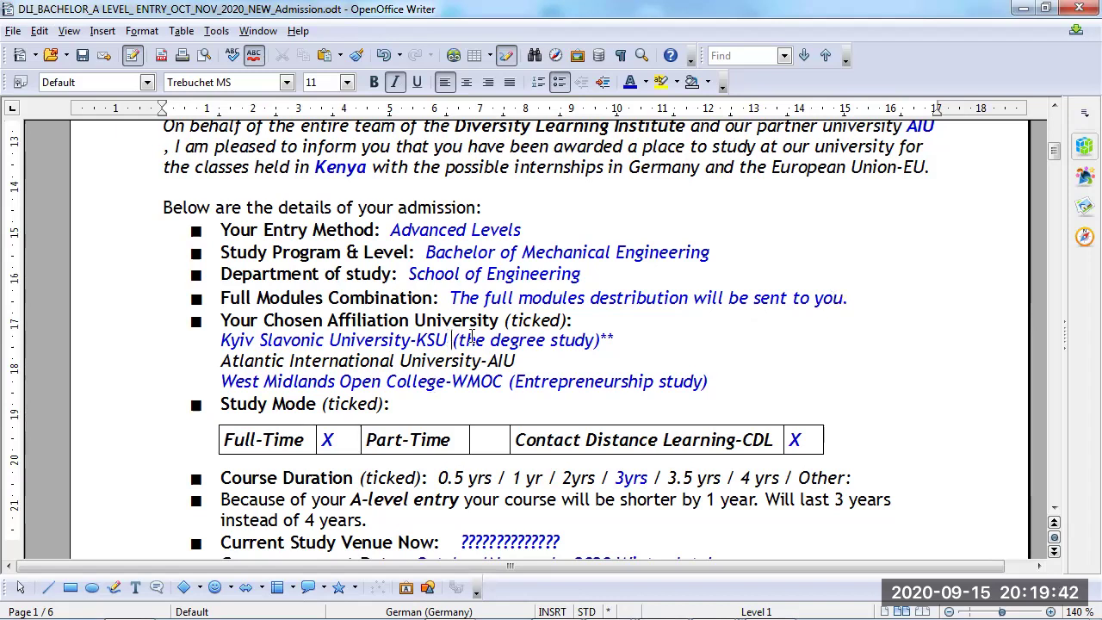
left_click(619, 339)
left_click(460, 345, "shift")
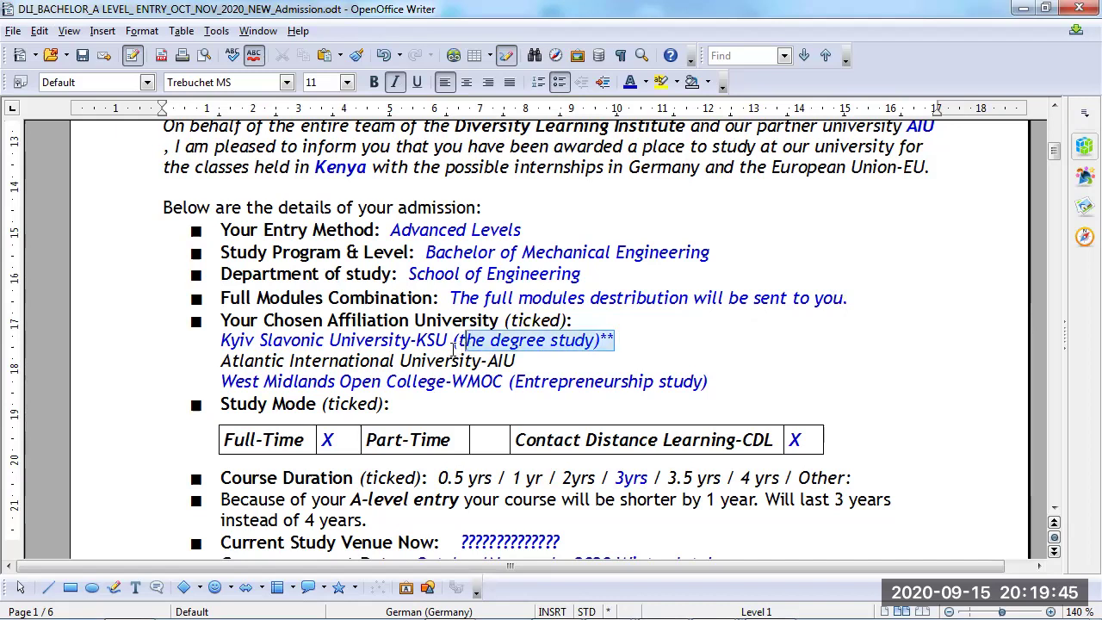
left_click(455, 348, "shift")
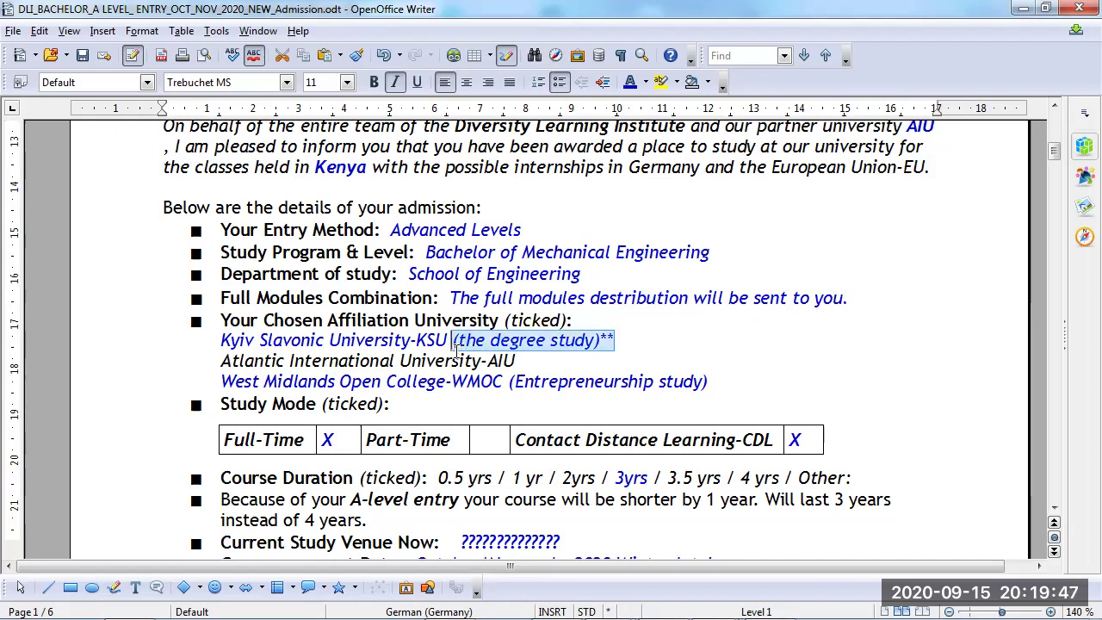
key("Delete")
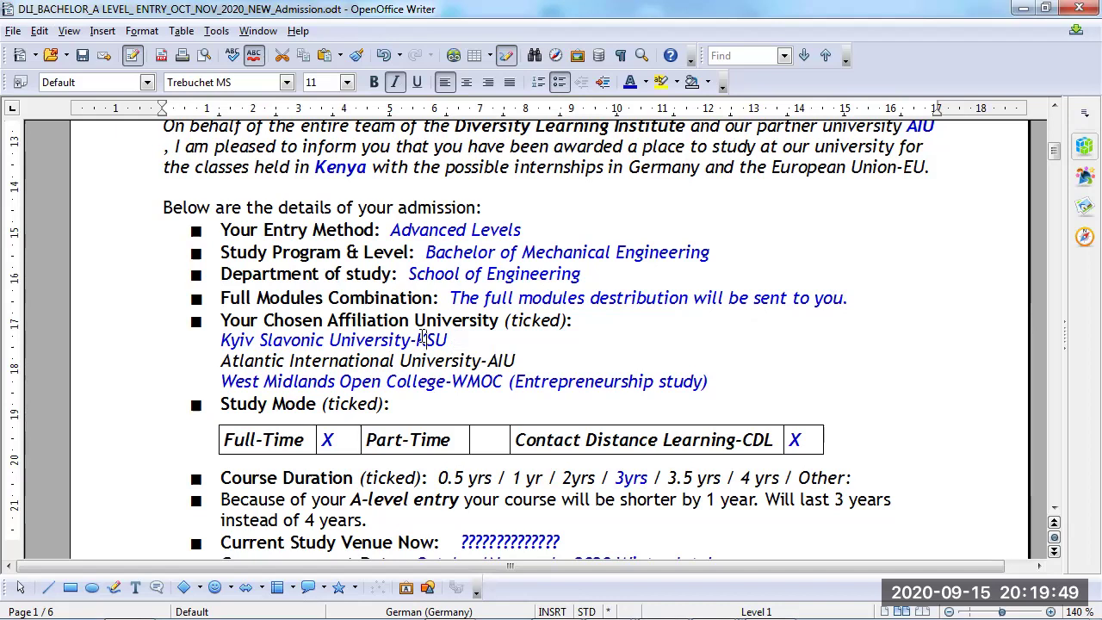
- Set the Kyiv Slavonic University-KSU line to black (Automatic) font colour
key("shift+Up")
key("shift+Home")
key("Down")
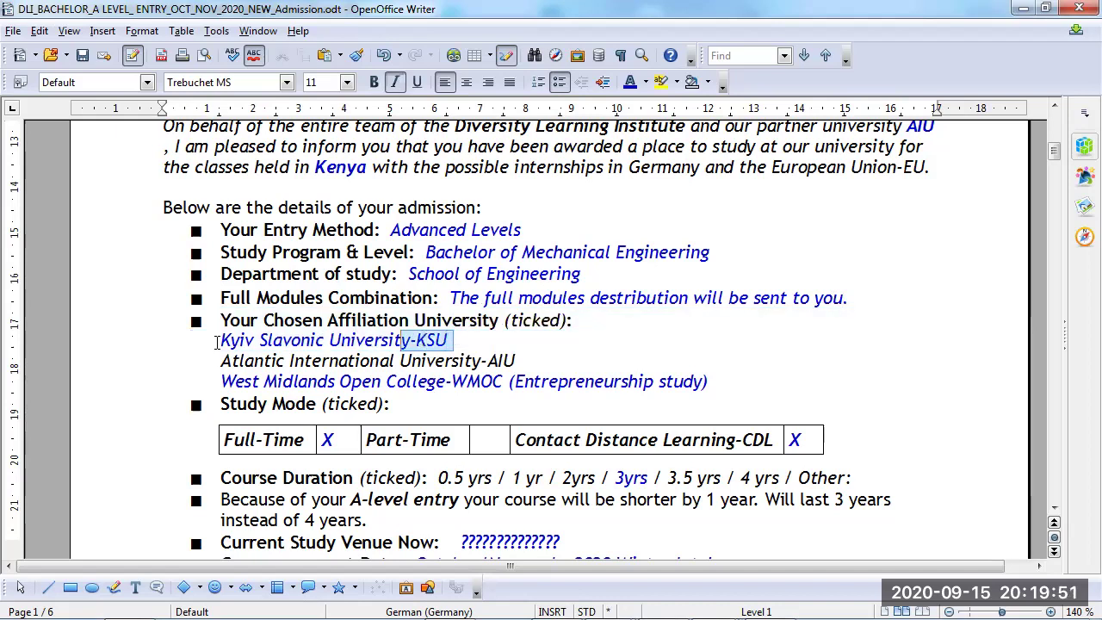
key("shift+End")
left_click(647, 81)
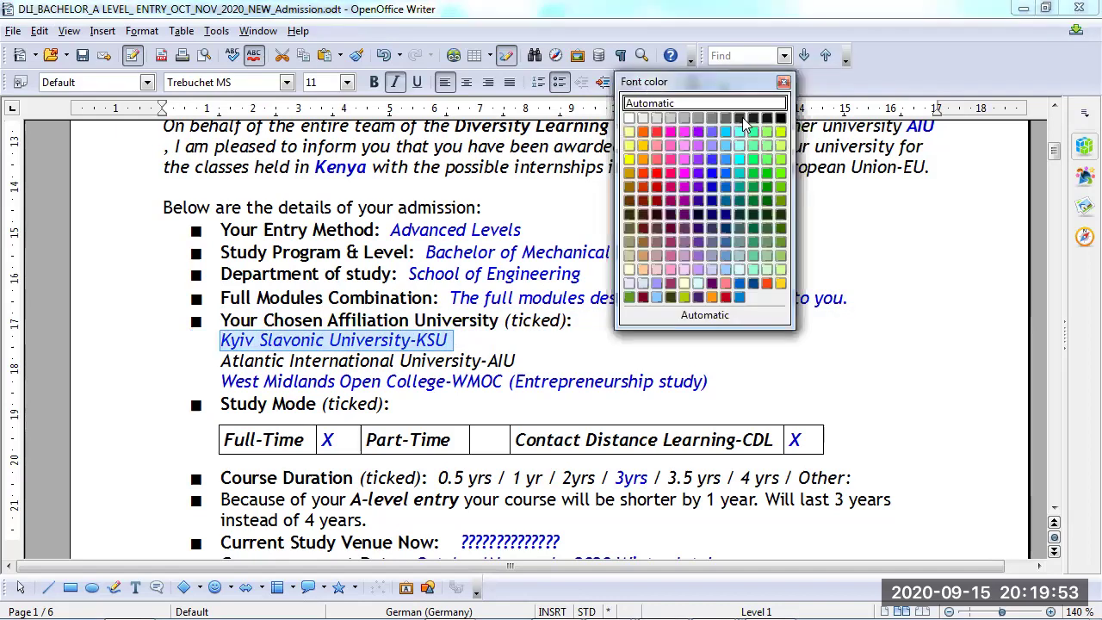
left_click(605, 316)
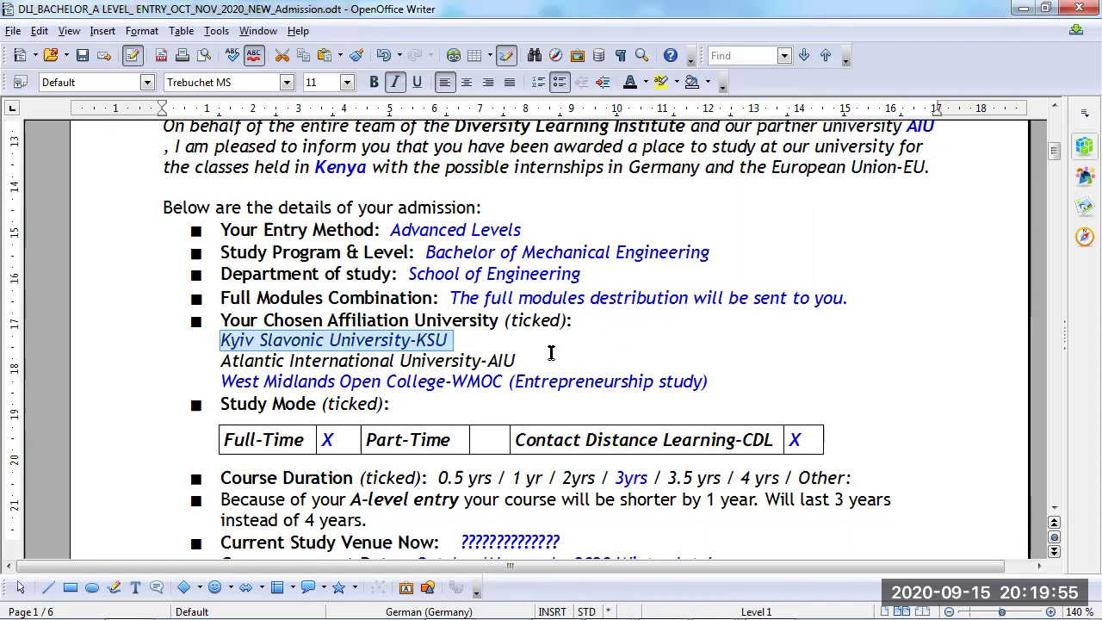
- Colour the Atlantic International University-AIU line blue
left_click(344, 361)
key("shift+End")
left_click(215, 362)
key("shift+End")
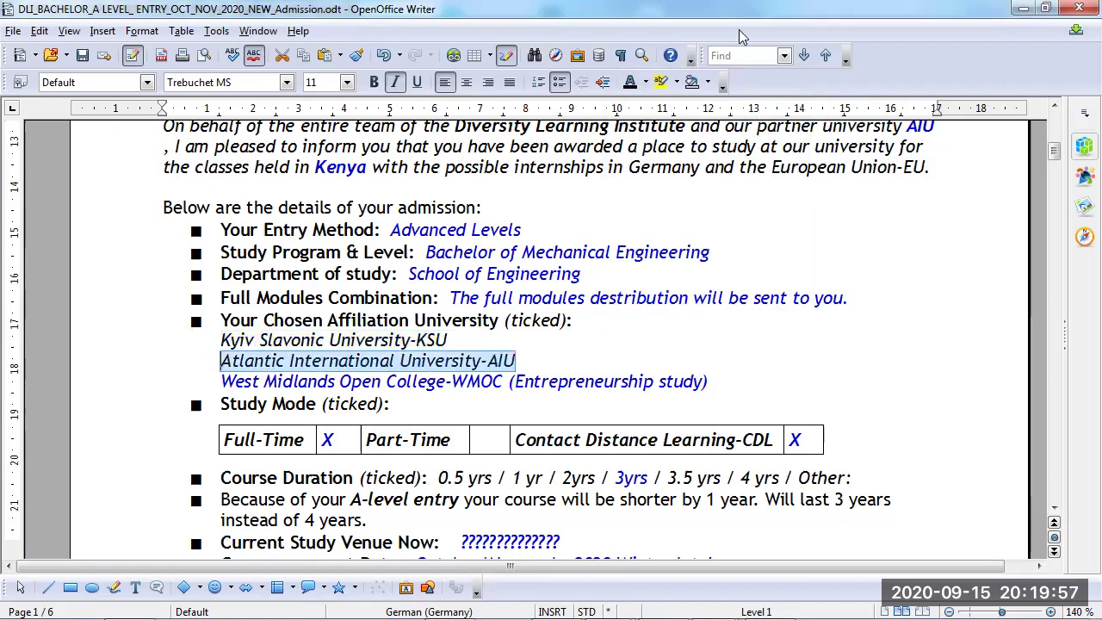
left_click(645, 82)
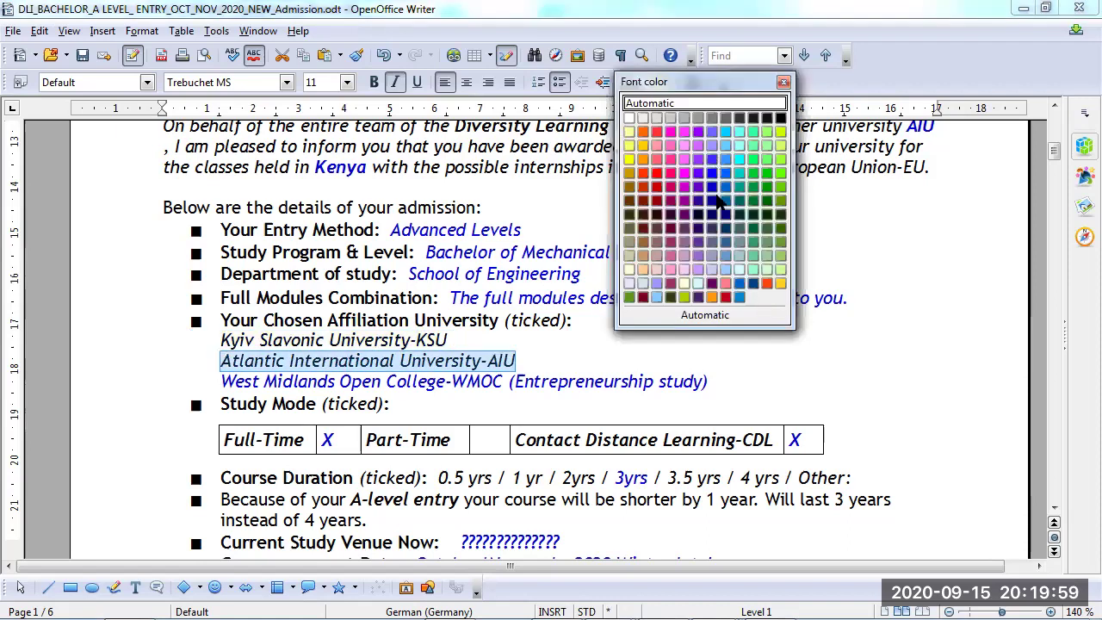
left_click(626, 333)
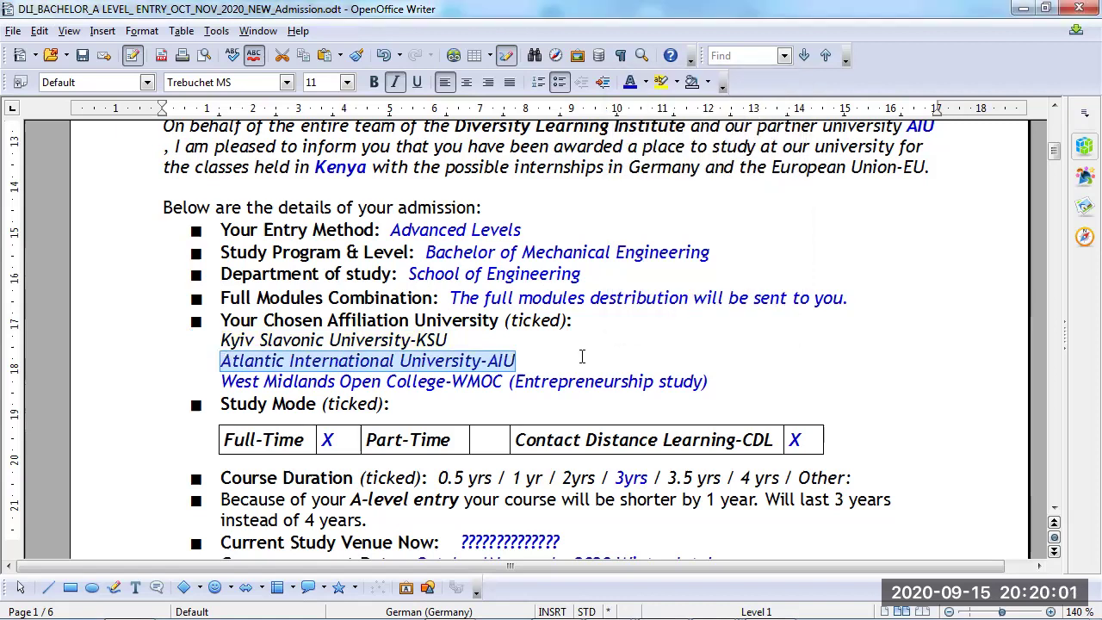
- Append '(the degree study)**' after AIU on the Atlantic line
right_click(580, 358)
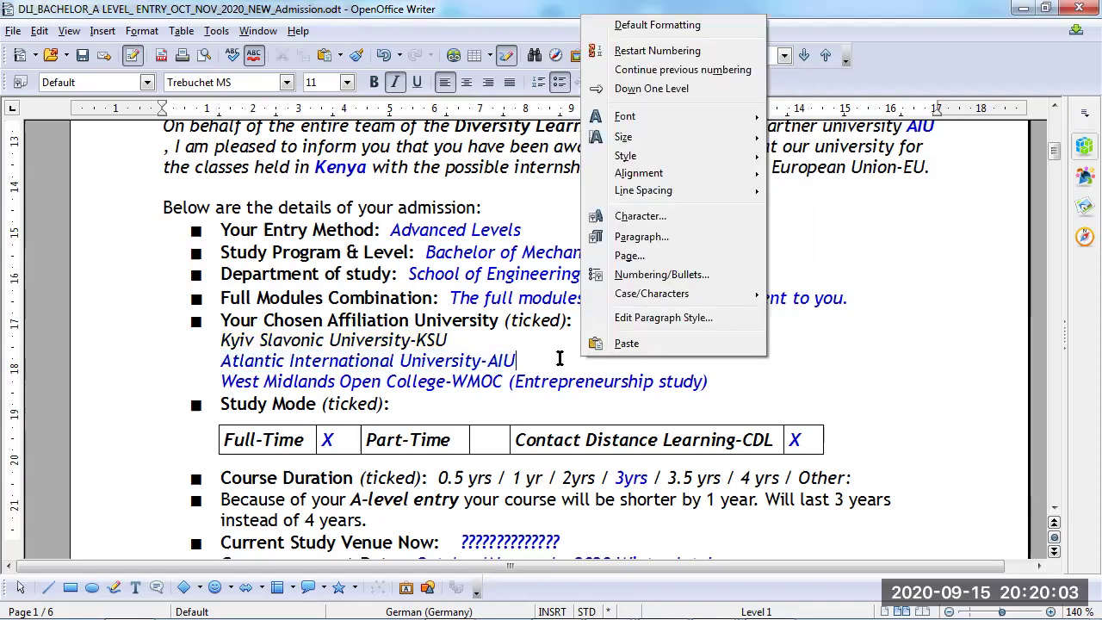
left_click(560, 358)
type("(the degree study)**")
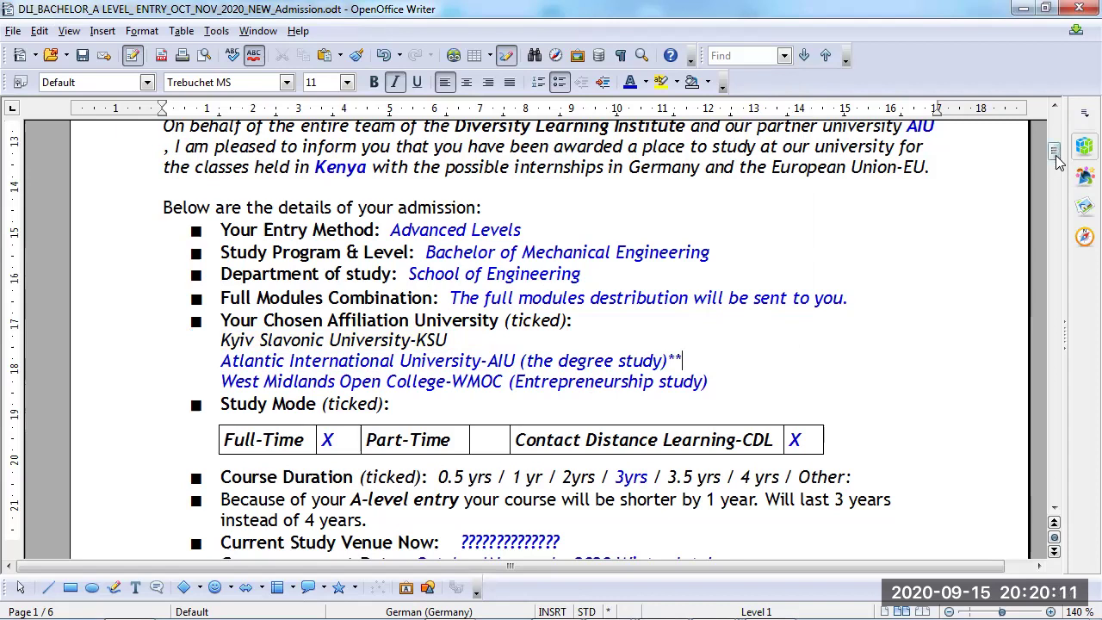
scroll(1057, 168, "down", 3)
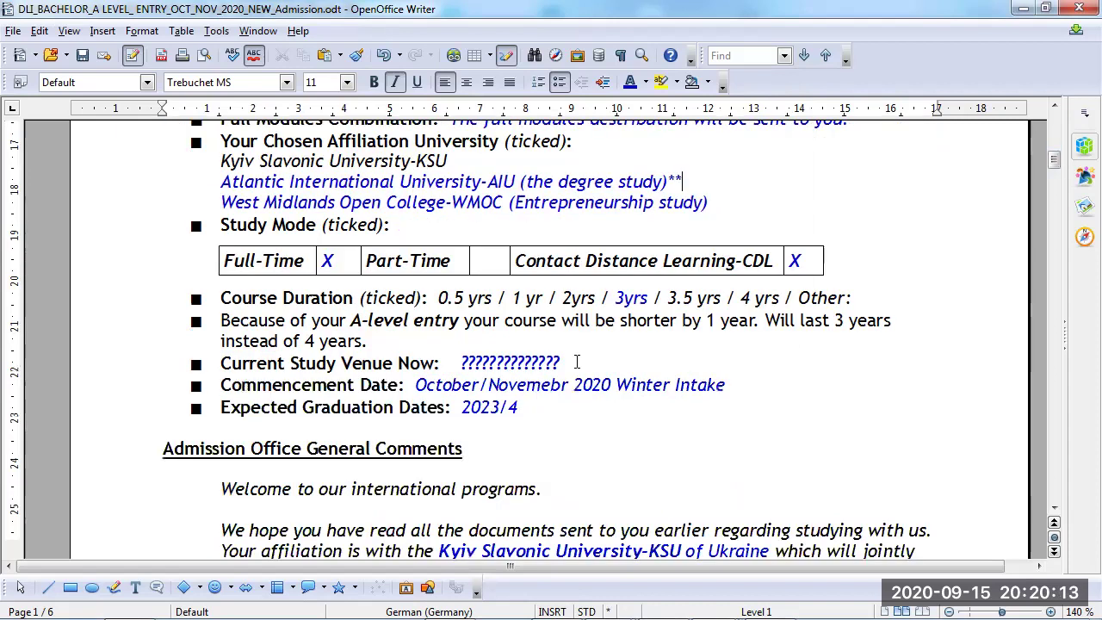
- Replace the venue question marks with Kenya and set expected graduation dates to 2023/4
double_click(457, 362)
double_click(460, 362)
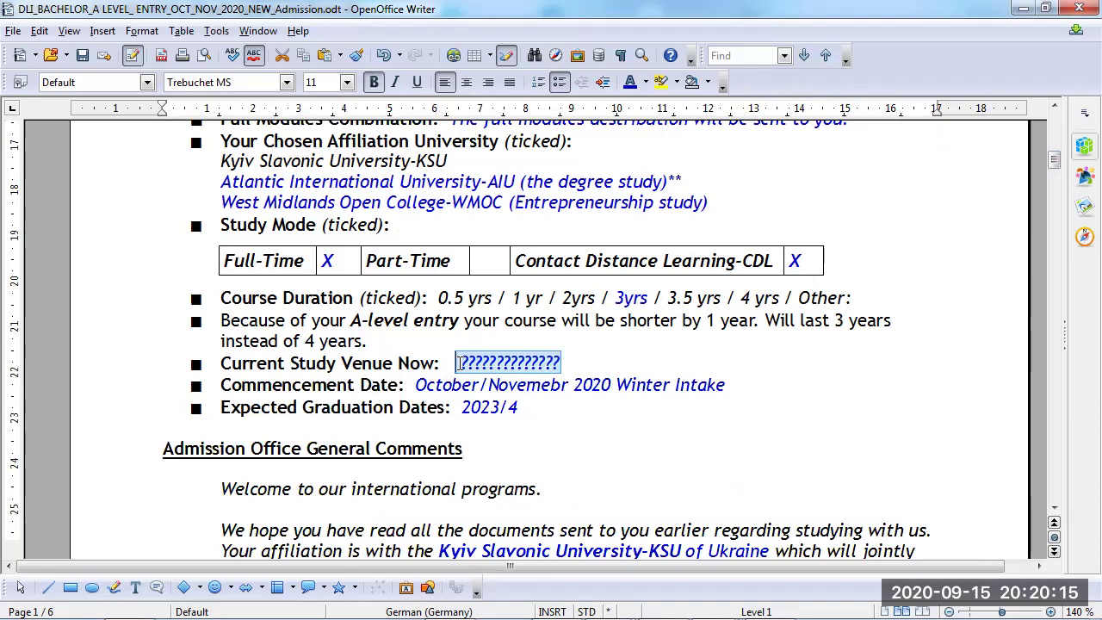
type("Kenya")
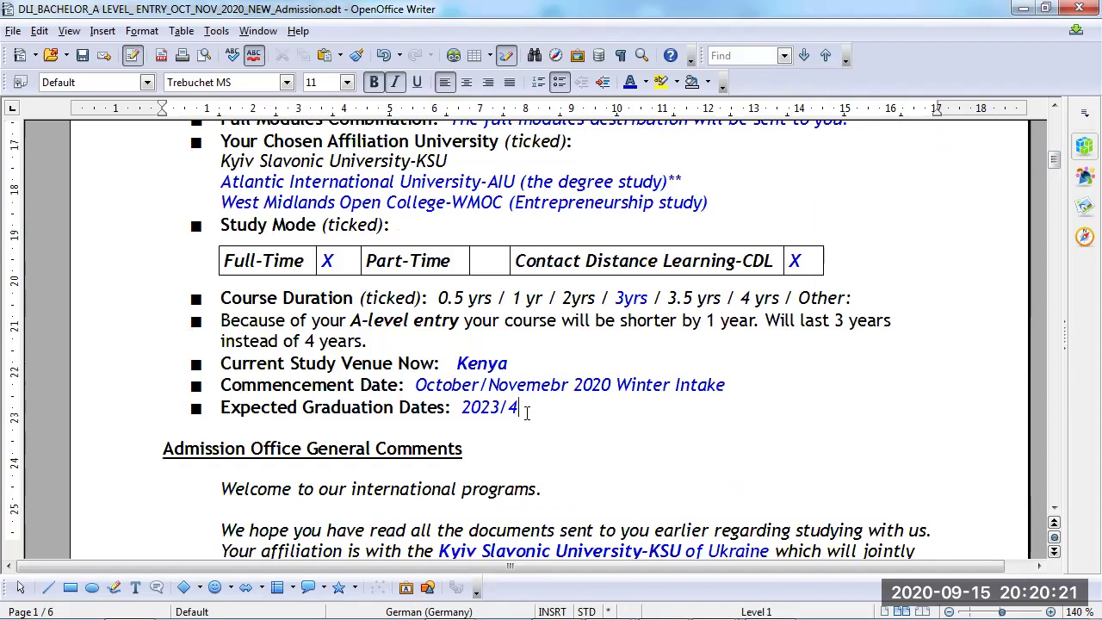
key("ctrl+b")
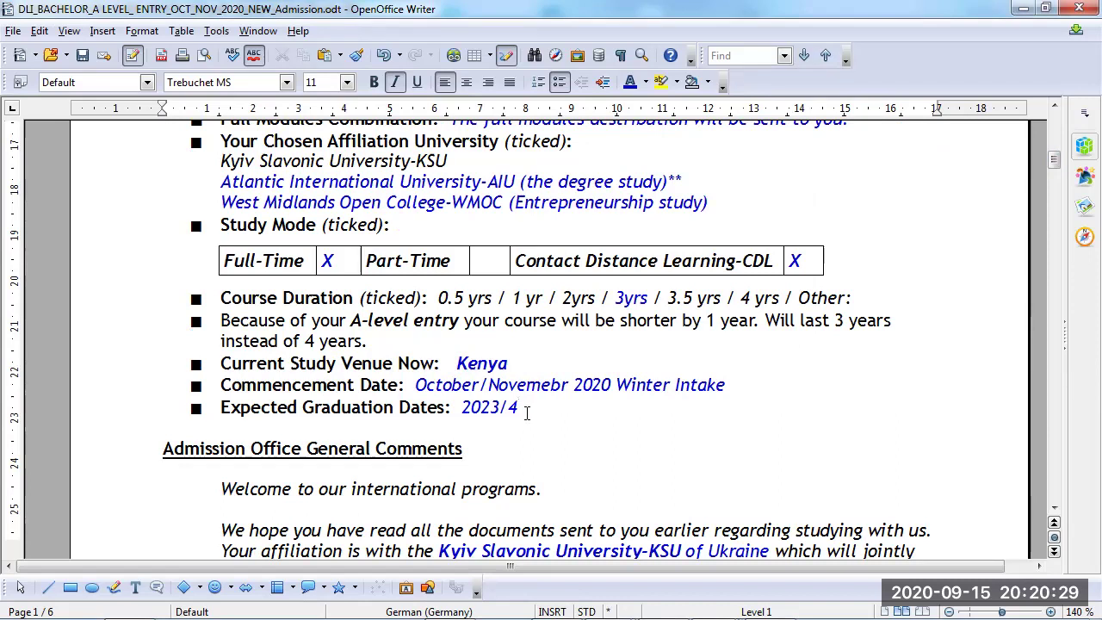
key("BackSpace")
key("BackSpace")
key("BackSpace")
key("BackSpace")
key("BackSpace")
key("BackSpace")
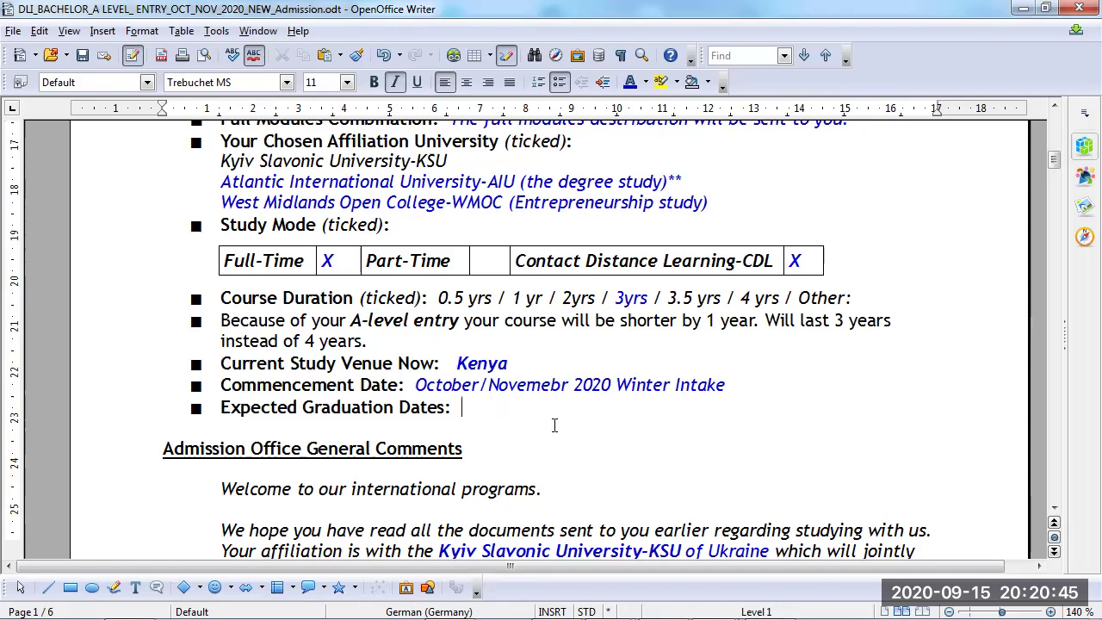
type("2023/4")
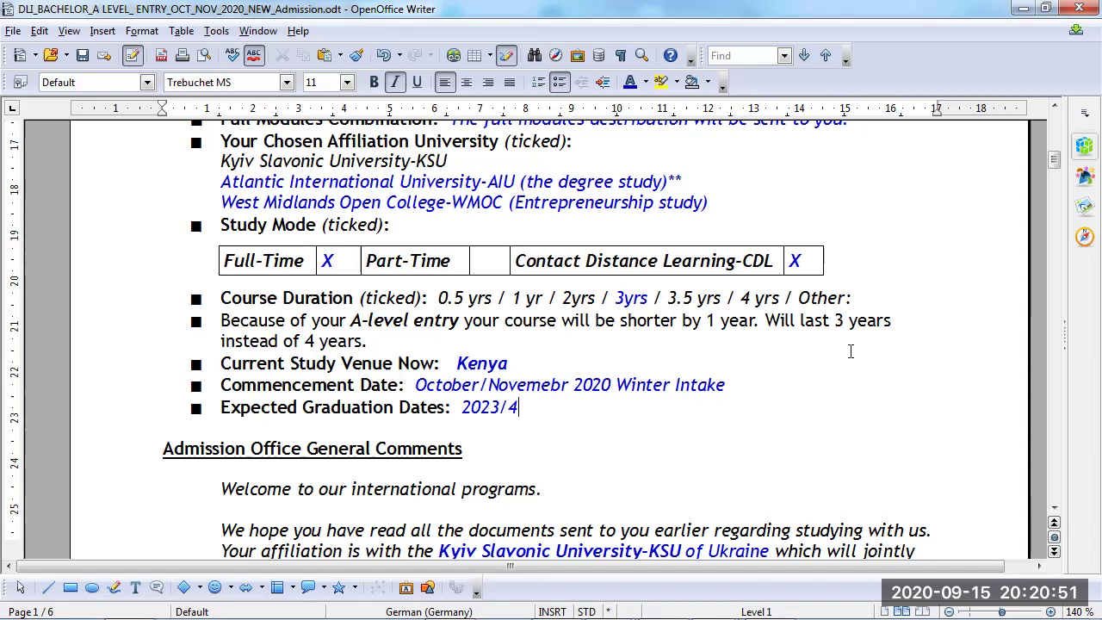
- Recolour the course-duration options so 3.5 yrs is blue and 3yrs is black
left_click_drag(727, 298, 668, 299)
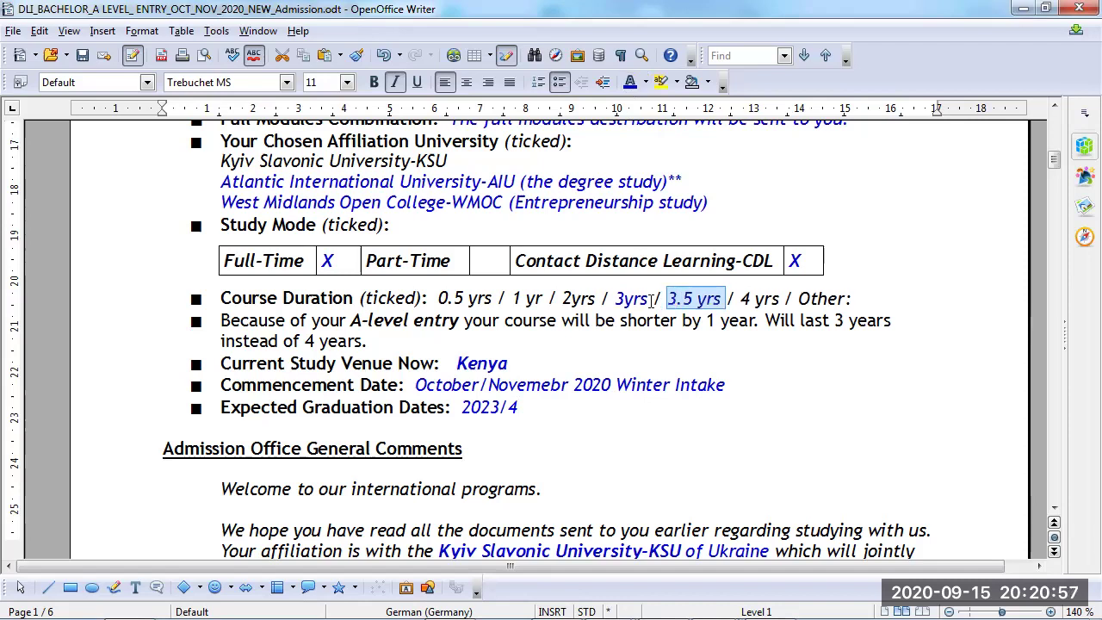
left_click_drag(653, 299, 611, 298)
left_click(646, 83)
left_click(782, 120)
left_click(880, 385)
left_click_drag(1055, 164, 1057, 174)
scroll(812, 187, "down", 2)
- Replace 'Kyiv Slavonic University-KSU of Ukraine' in the comments with AIU in Blue 4
left_click_drag(456, 233, 444, 234)
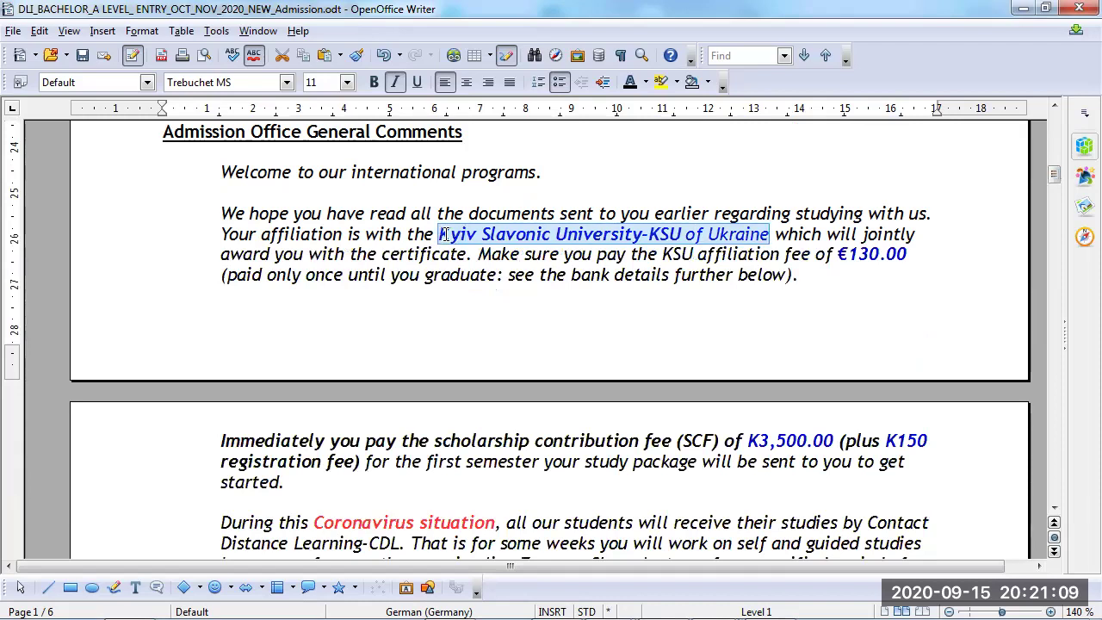
type("AIU")
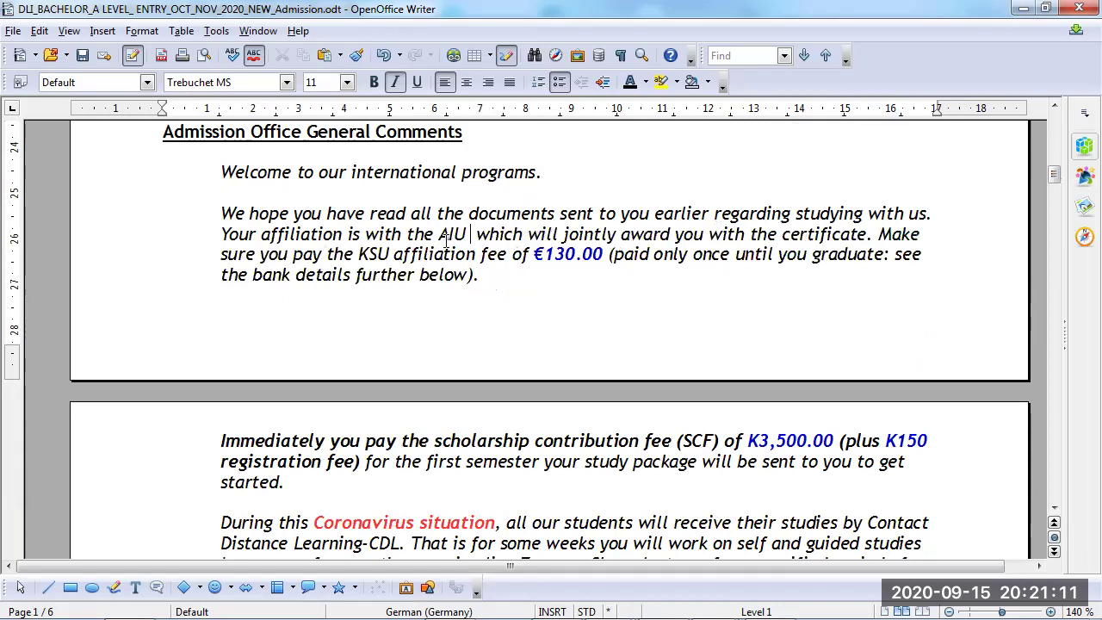
left_click_drag(437, 234, 471, 235)
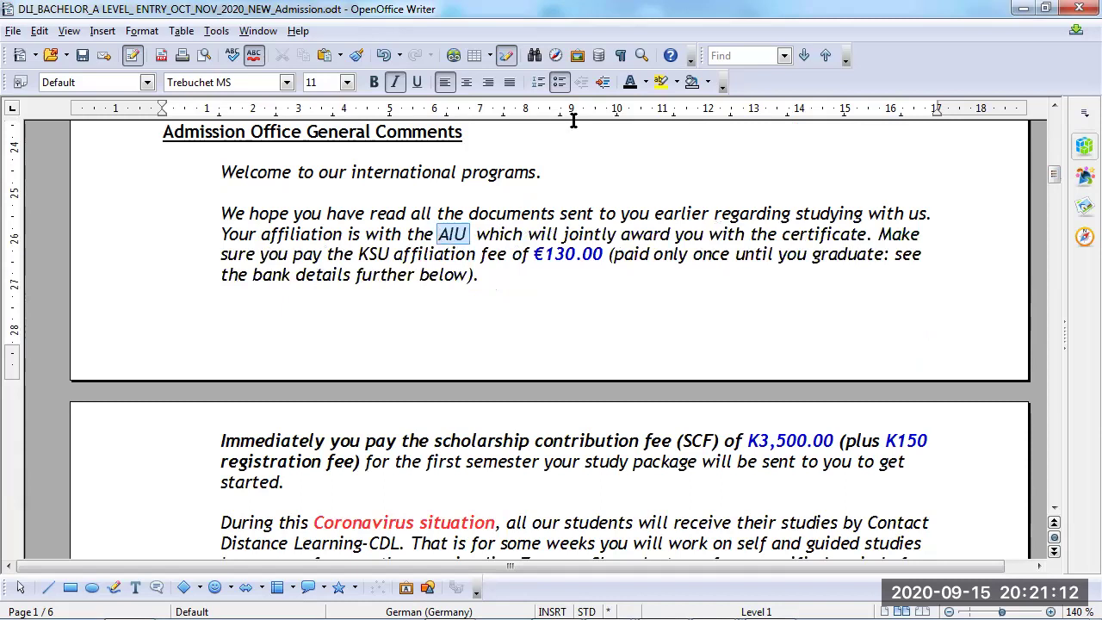
left_click(647, 83)
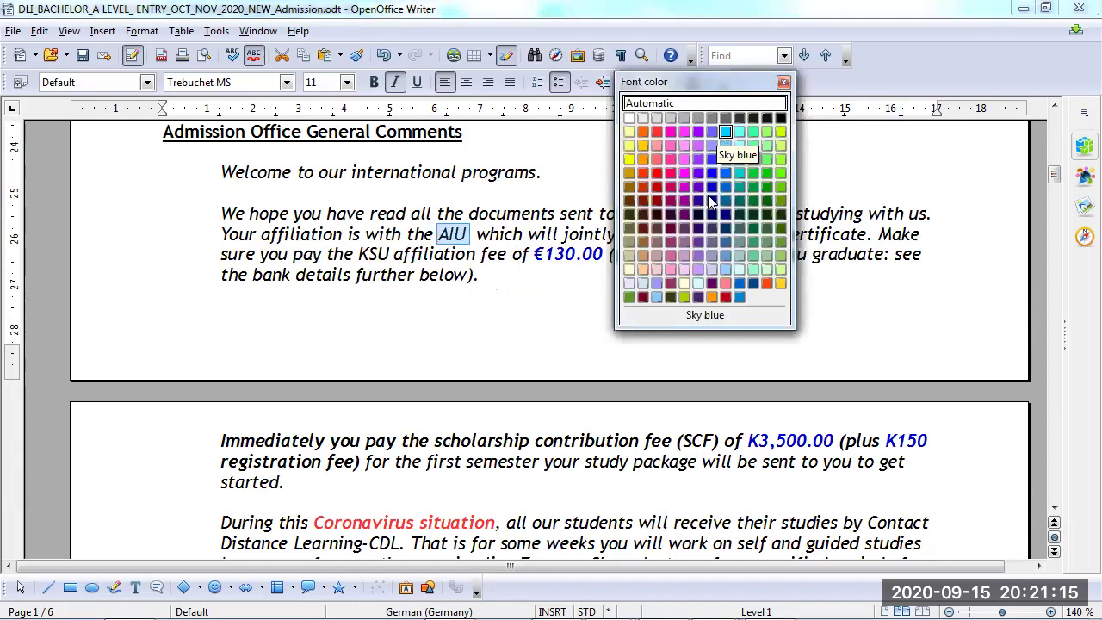
left_click(712, 188)
key("Down")
key("Down")
key("Down")
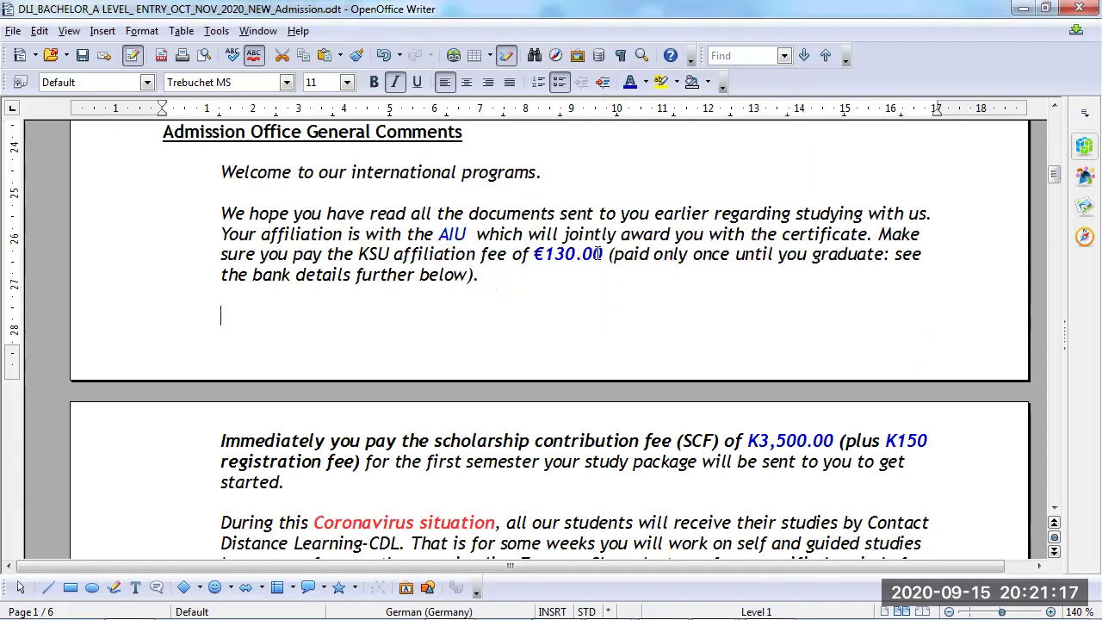
left_click_drag(603, 253, 552, 260)
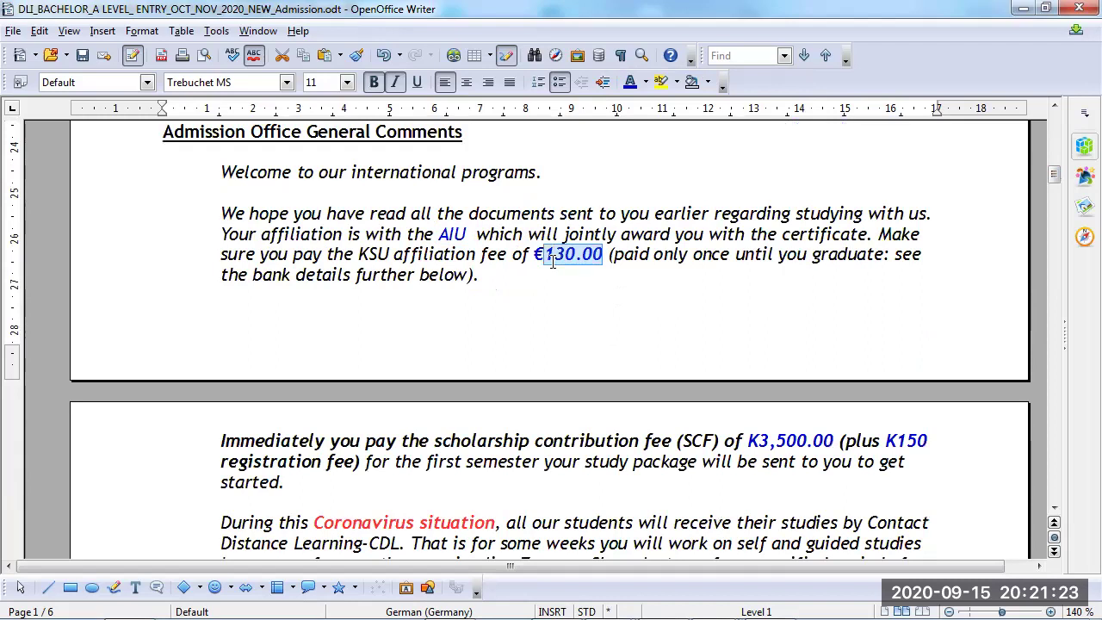
- Replace the 130.00 affiliation and K3,500.00 scholarship fees with blue question-mark placeholders
type("?????????")
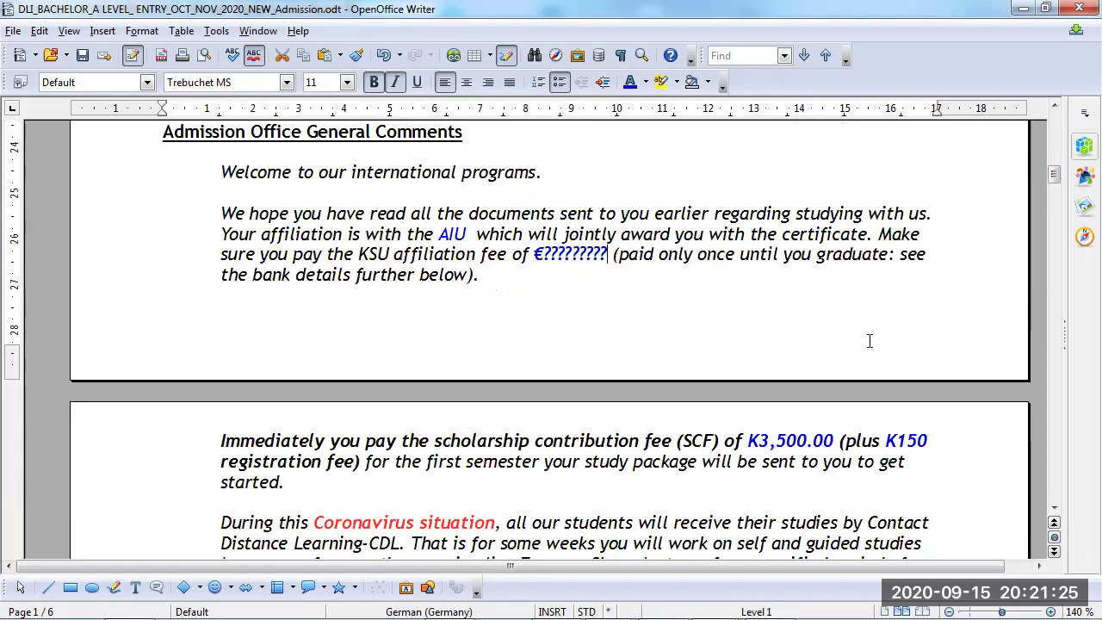
left_click(833, 440)
key("BackSpace")
key("BackSpace")
key("BackSpace")
key("BackSpace")
key("BackSpace")
key("BackSpace")
key("BackSpace")
key("BackSpace")
key("BackSpace")
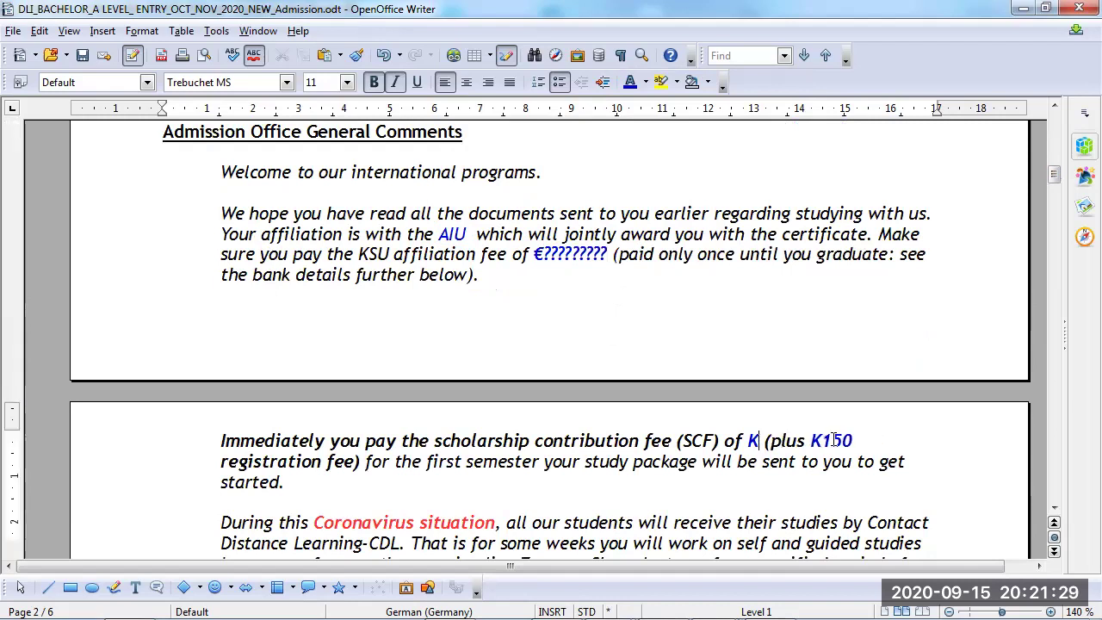
type("???????")
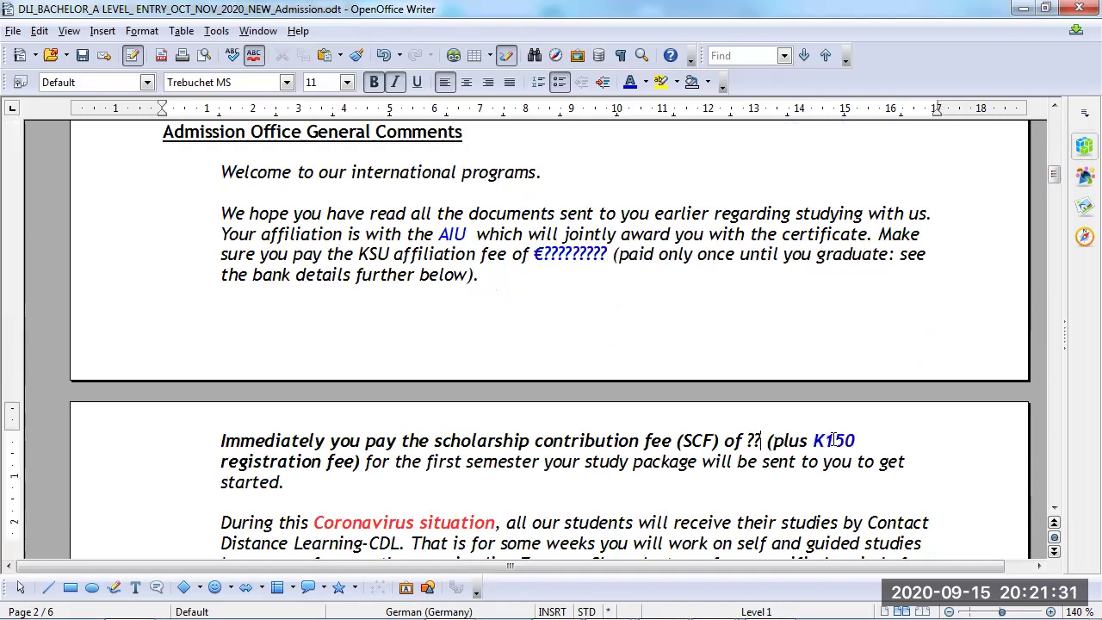
type("?")
left_click_drag(801, 441, 746, 440)
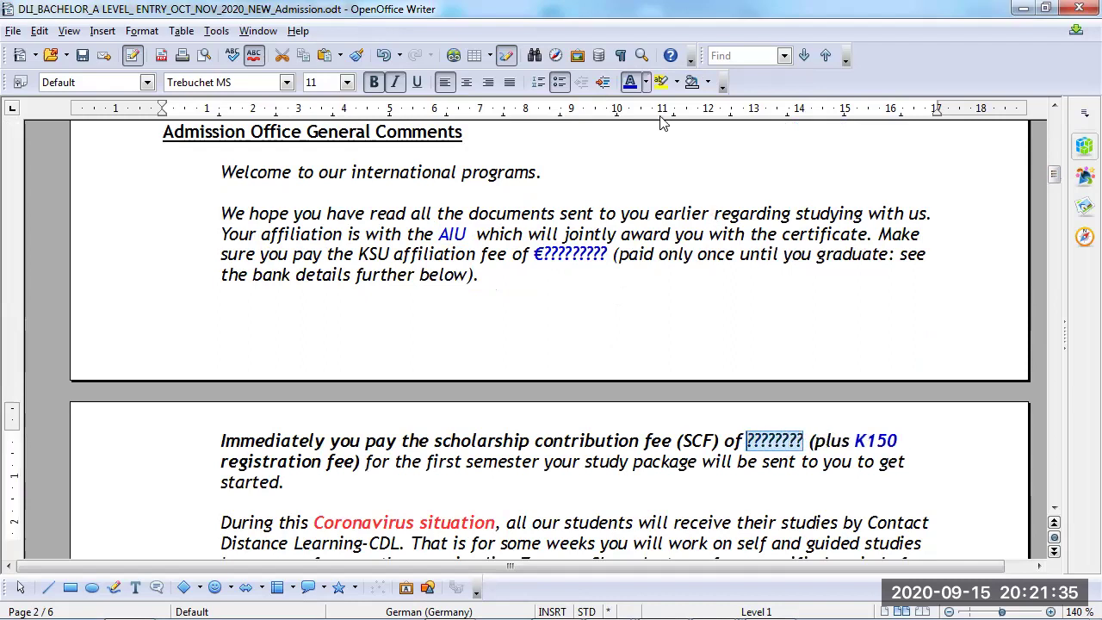
left_click(629, 82)
- Change the registration fee from K150 to €10
left_click(913, 440)
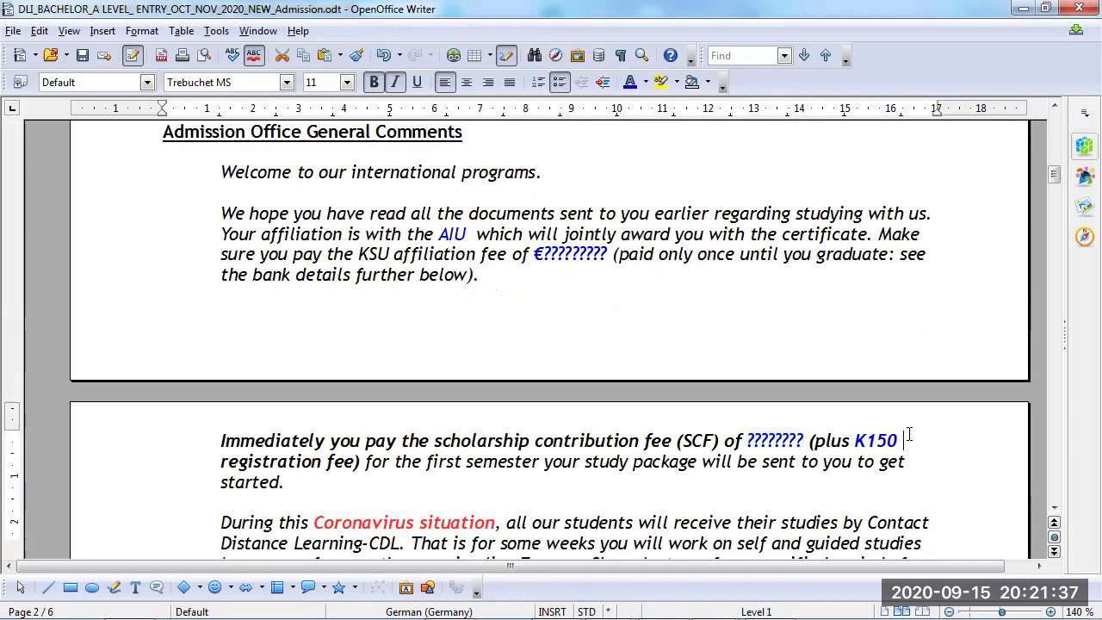
key("BackSpace")
key("BackSpace")
key("BackSpace")
key("BackSpace")
key("BackSpace")
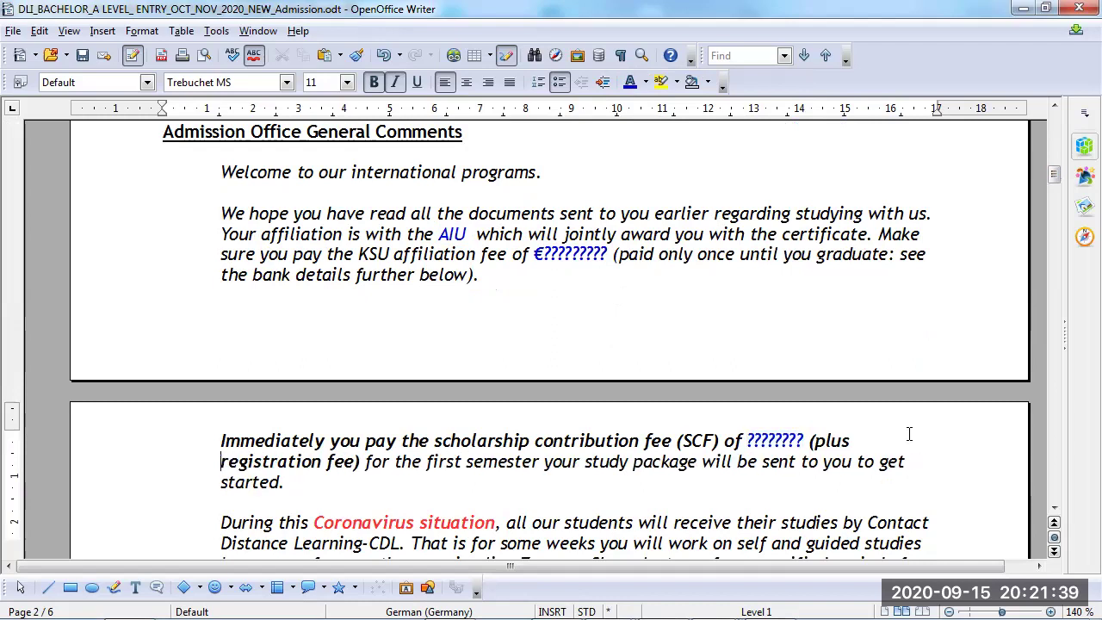
type("€10")
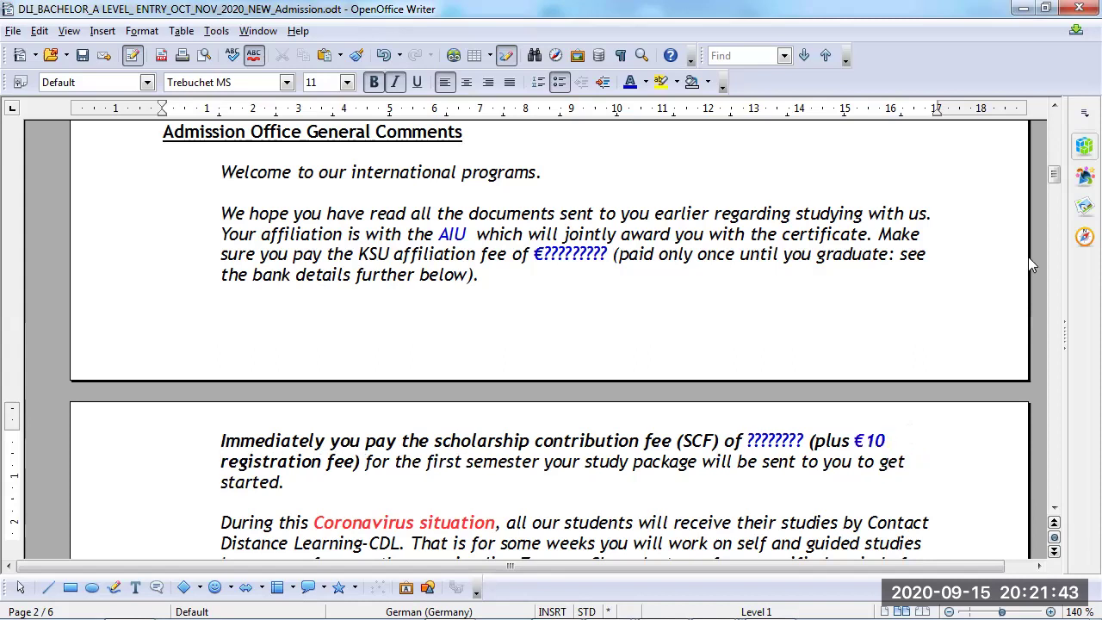
- Replace K3,500.00 in the fees policy with a ??????? placeholder
left_click_drag(1054, 175, 1060, 220)
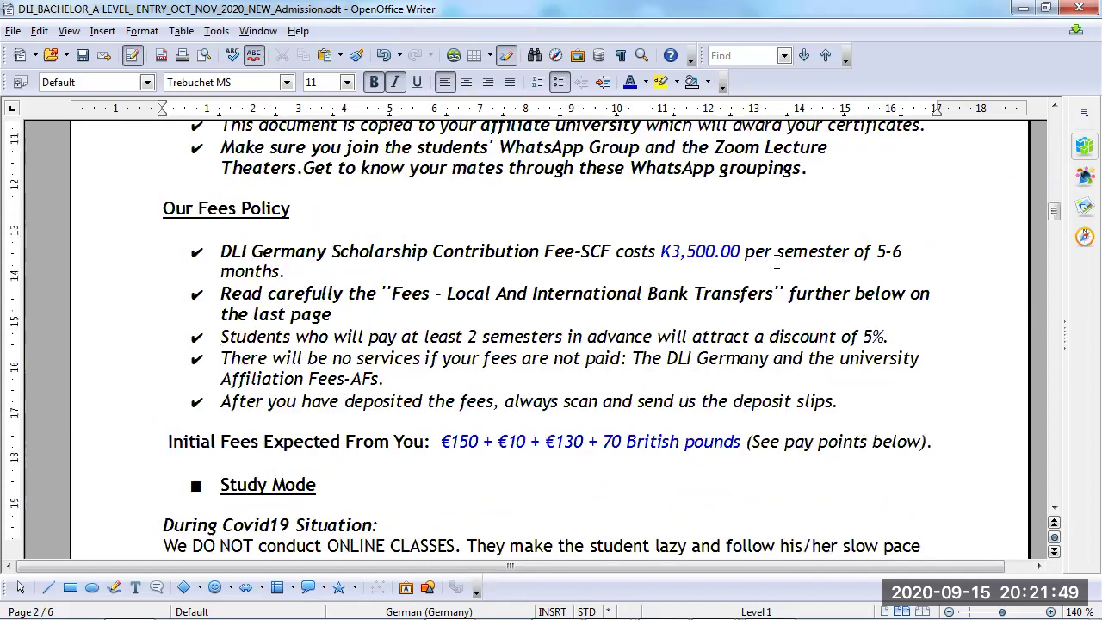
left_click(742, 251)
key("BackSpace")
key("BackSpace")
key("BackSpace")
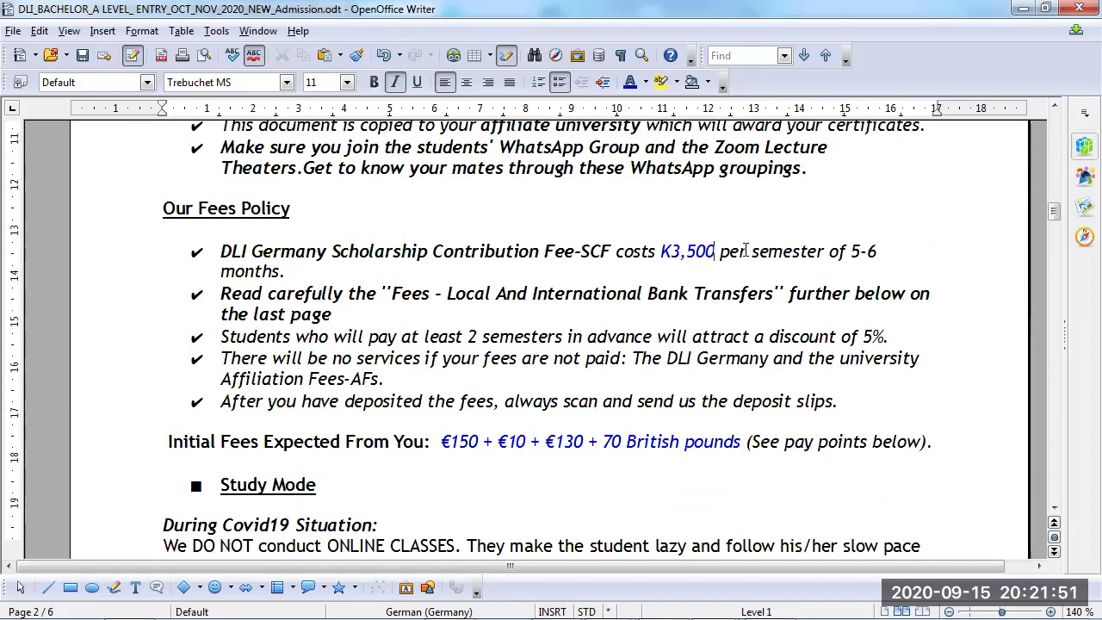
key("BackSpace")
key("BackSpace")
key("BackSpace")
key("BackSpace")
key("BackSpace")
key("BackSpace")
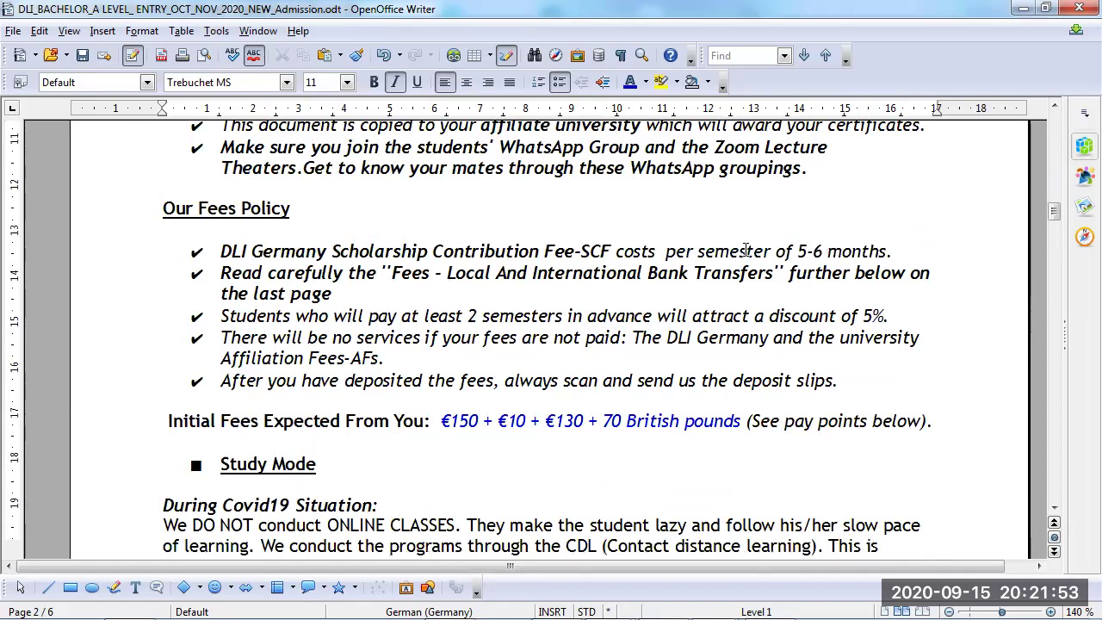
type("???????")
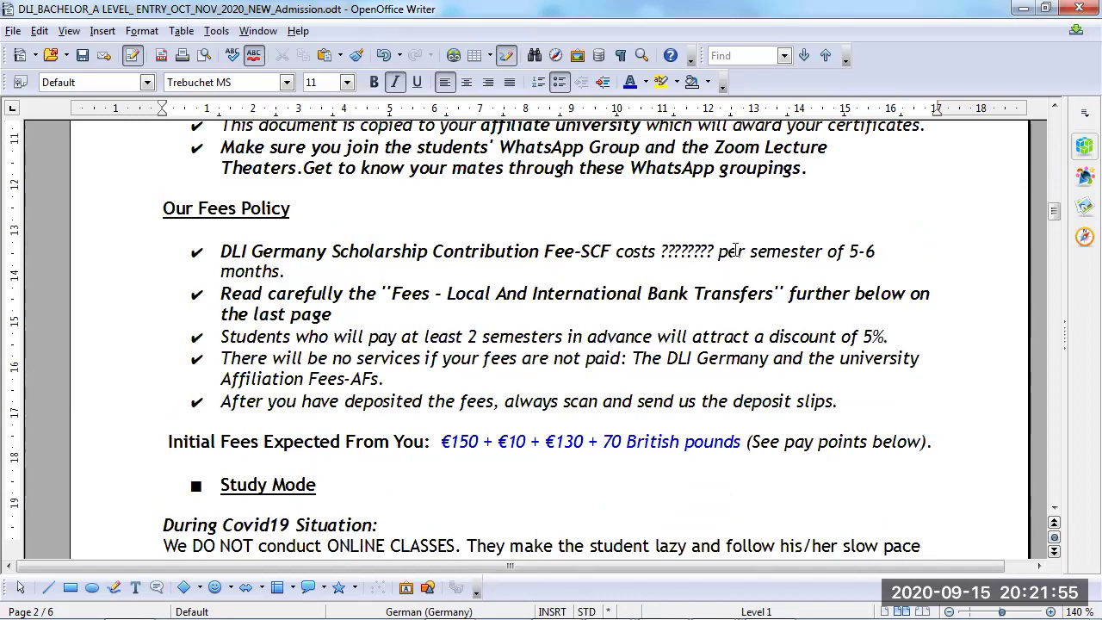
left_click_drag(717, 252, 660, 252)
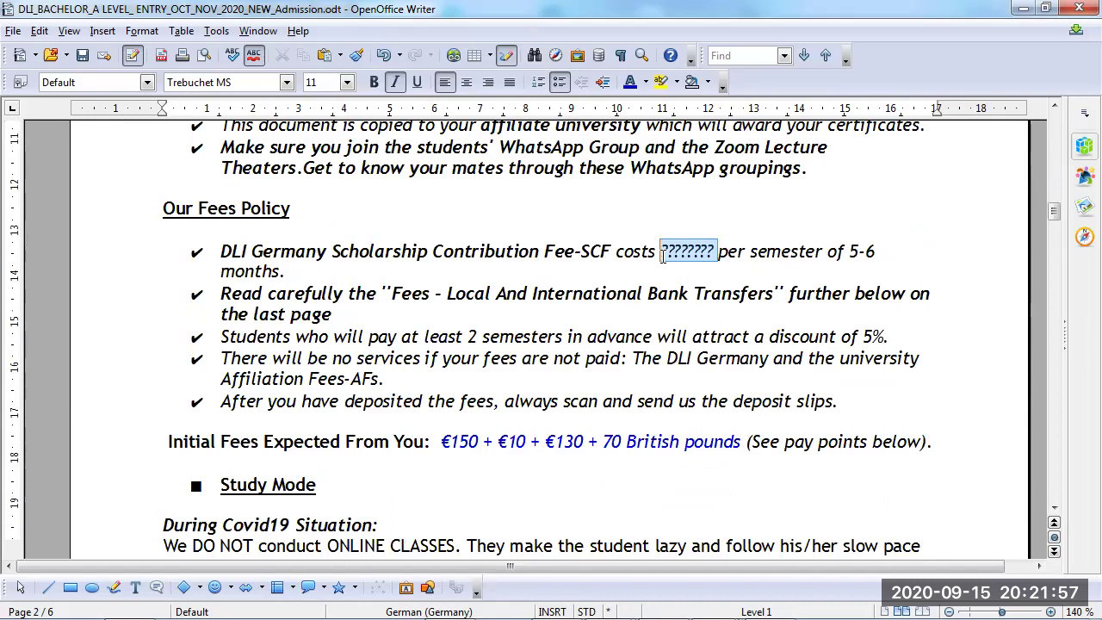
left_click(693, 369)
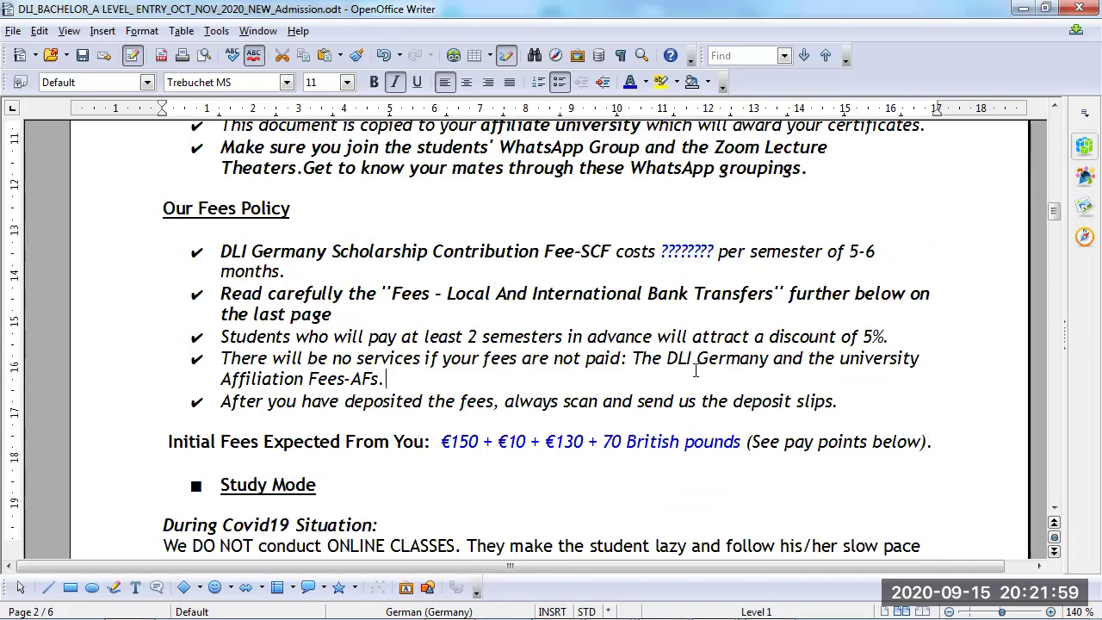
- Replace the €150 in Initial Fees with a ???????? placeholder
left_click(479, 442)
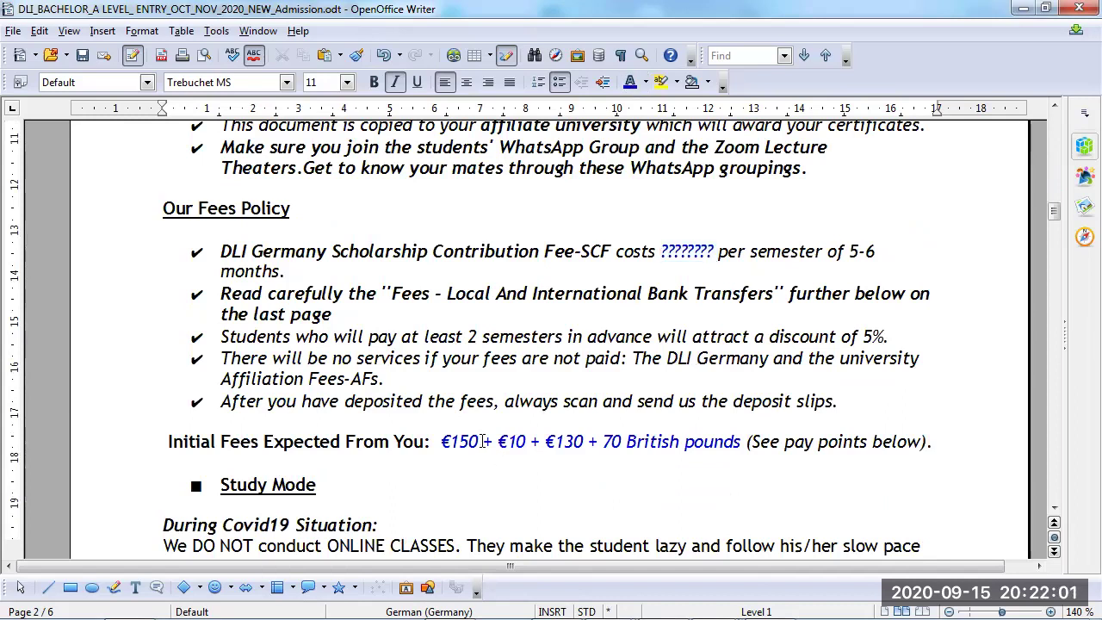
key("BackSpace")
key("BackSpace")
key("BackSpace")
type("??")
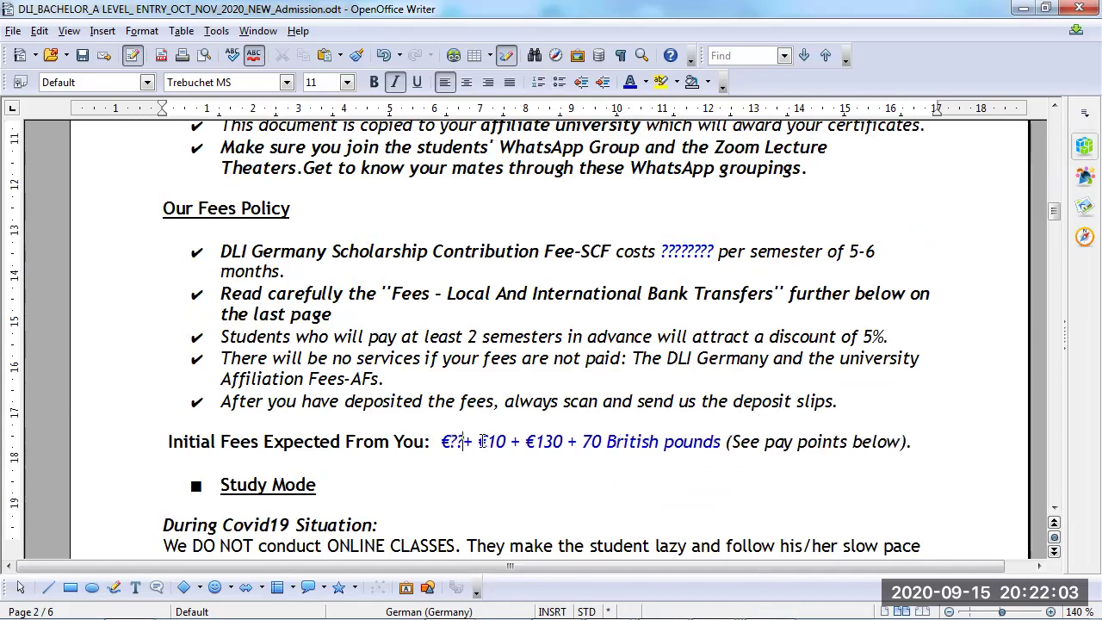
type("??????")
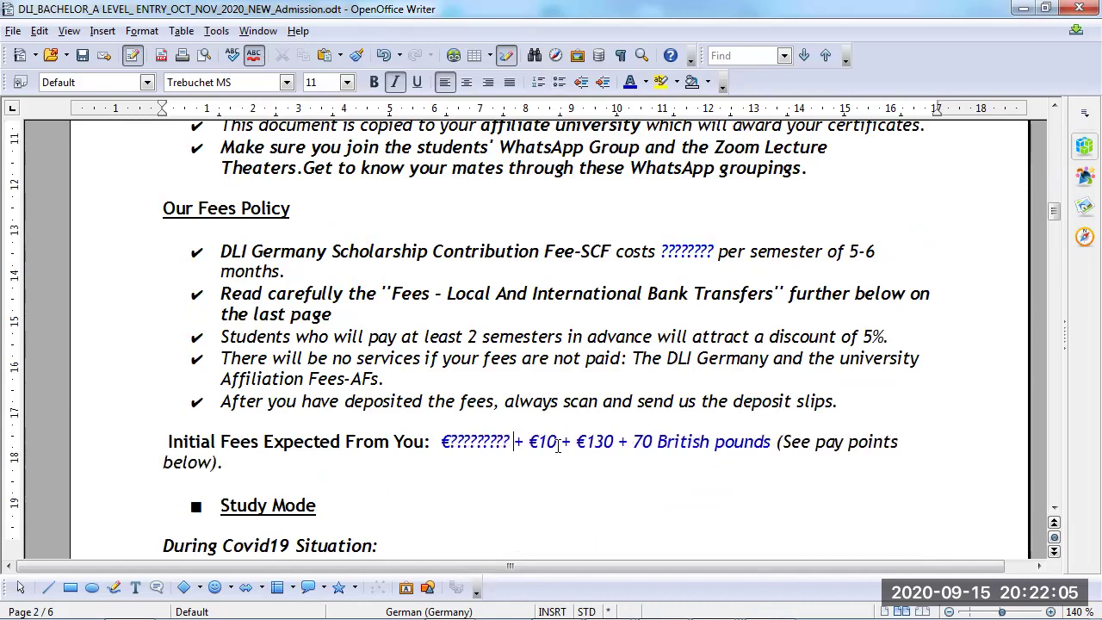
- Change the €130 Initial Fees amount to US$1,400
left_click(617, 443)
key("BackSpace")
key("BackSpace")
key("BackSpace")
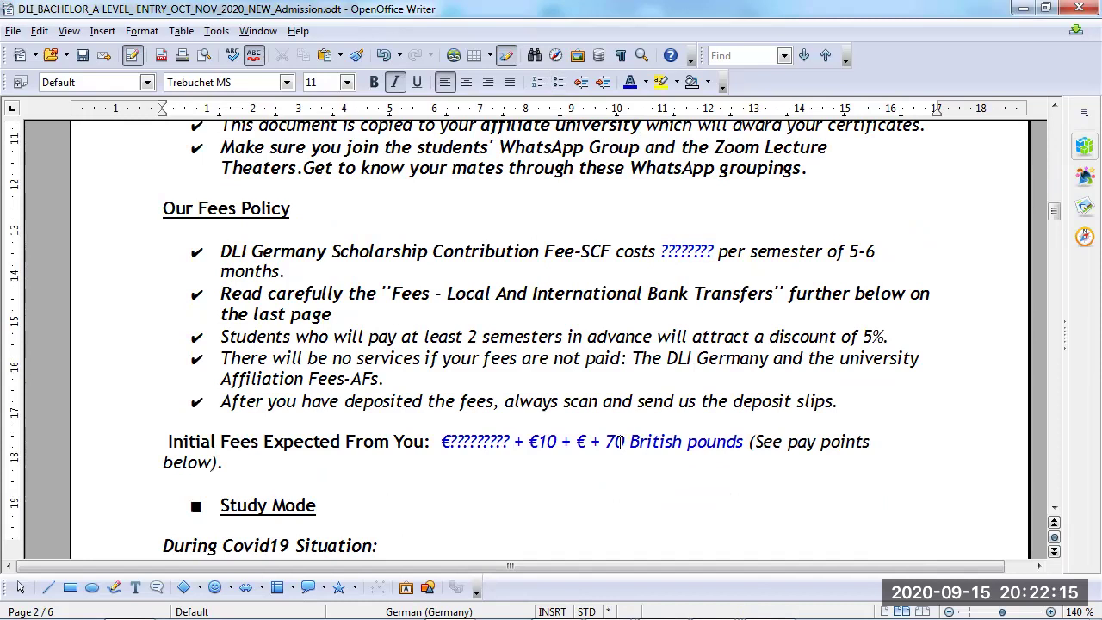
key("BackSpace")
type("U")
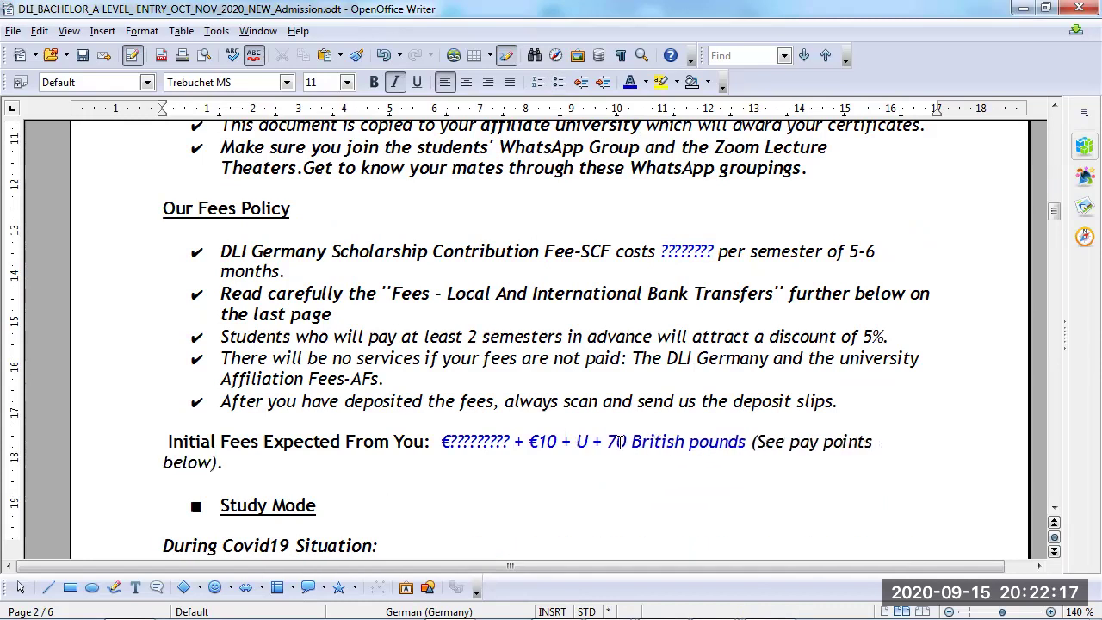
type("S$")
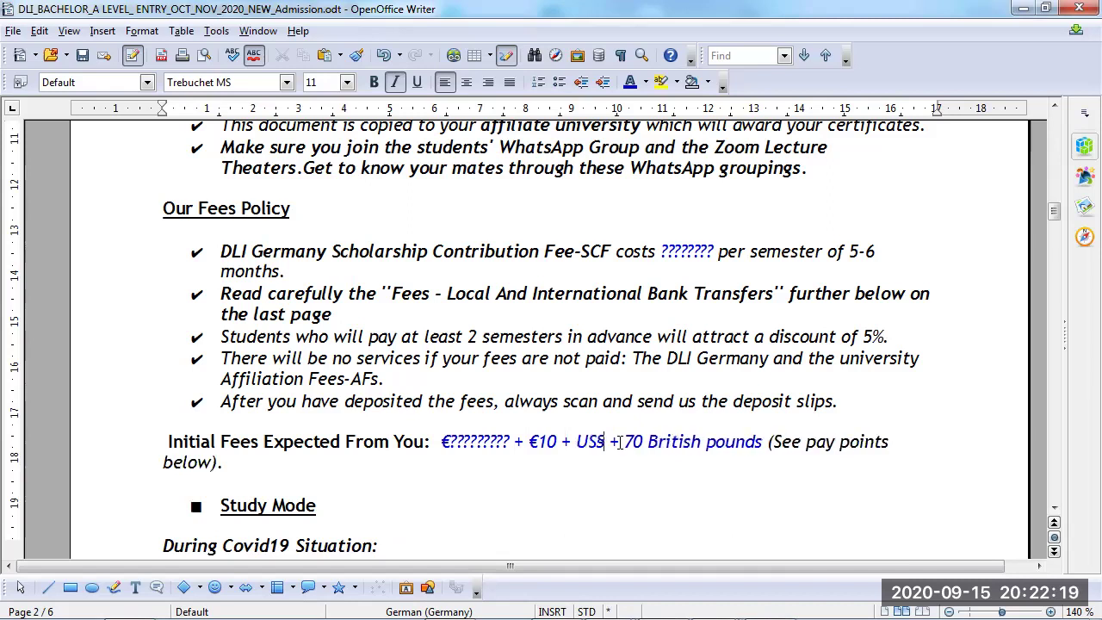
type("1")
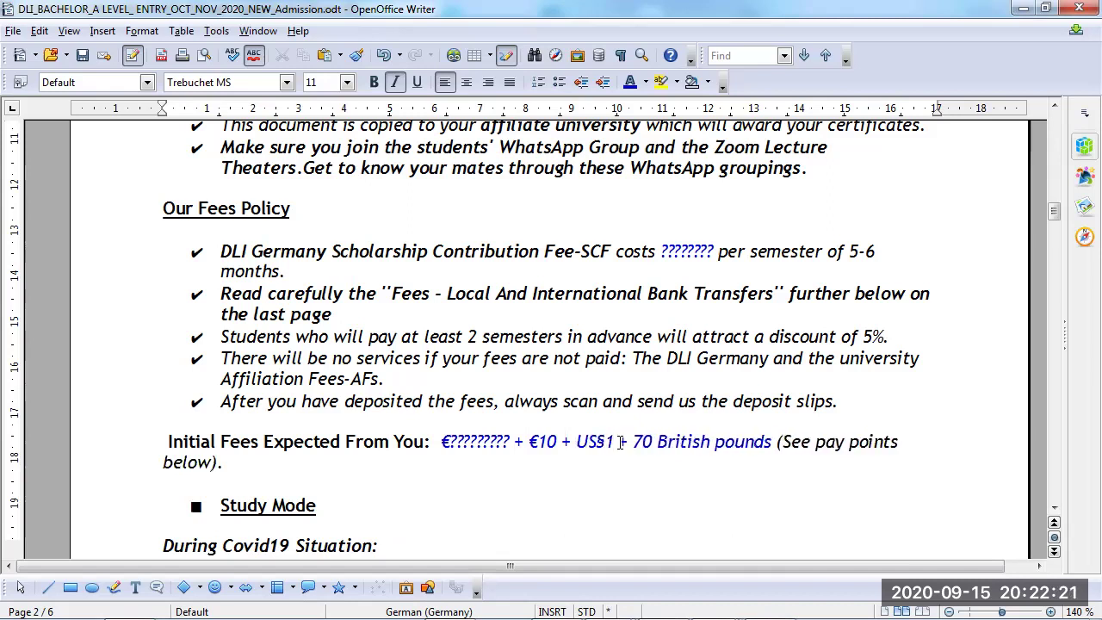
type(",400")
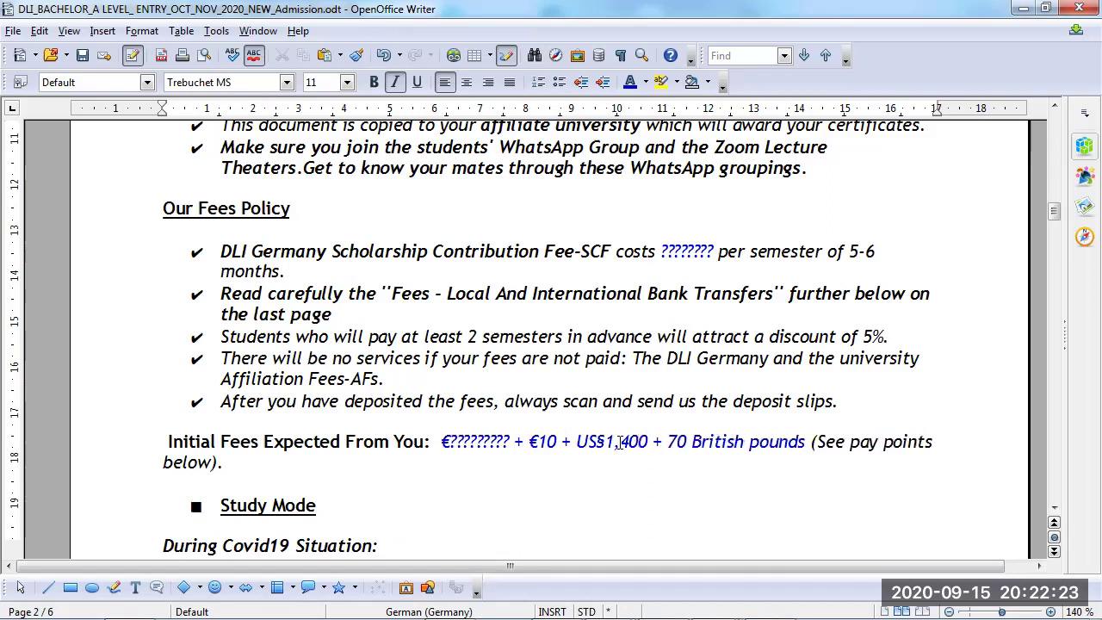
left_click(608, 442)
key("BackSpace")
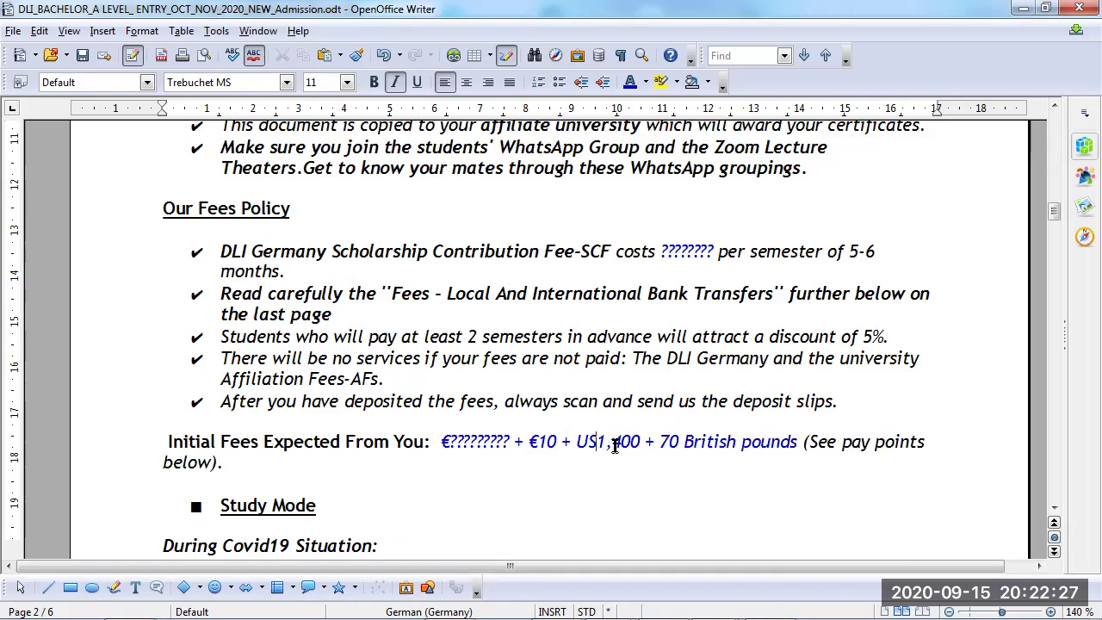
type("$")
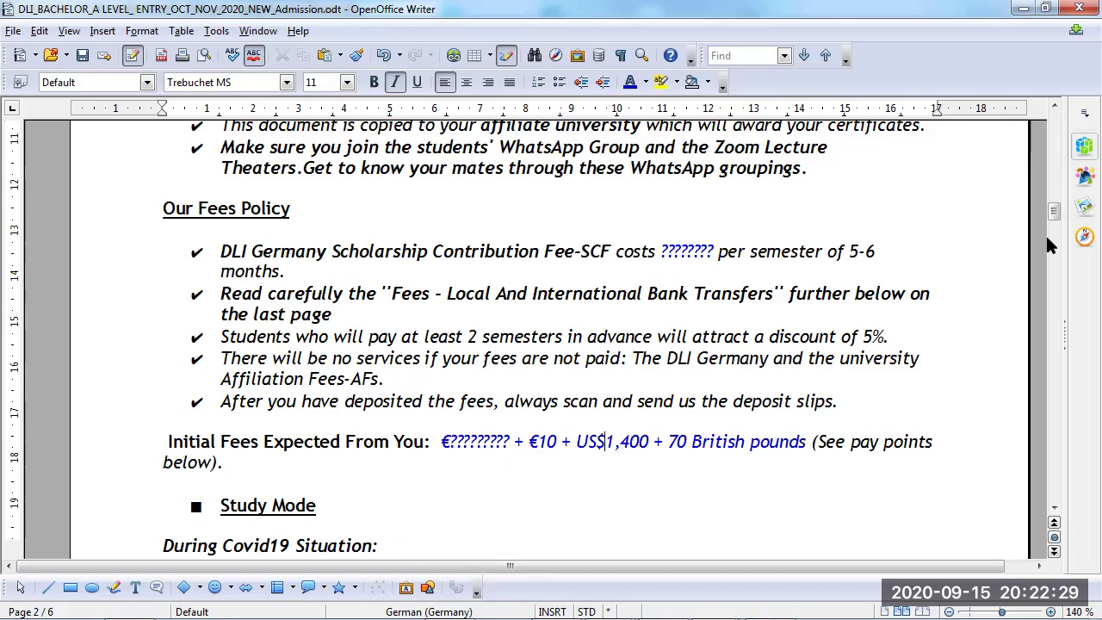
left_click_drag(1054, 212, 1052, 346)
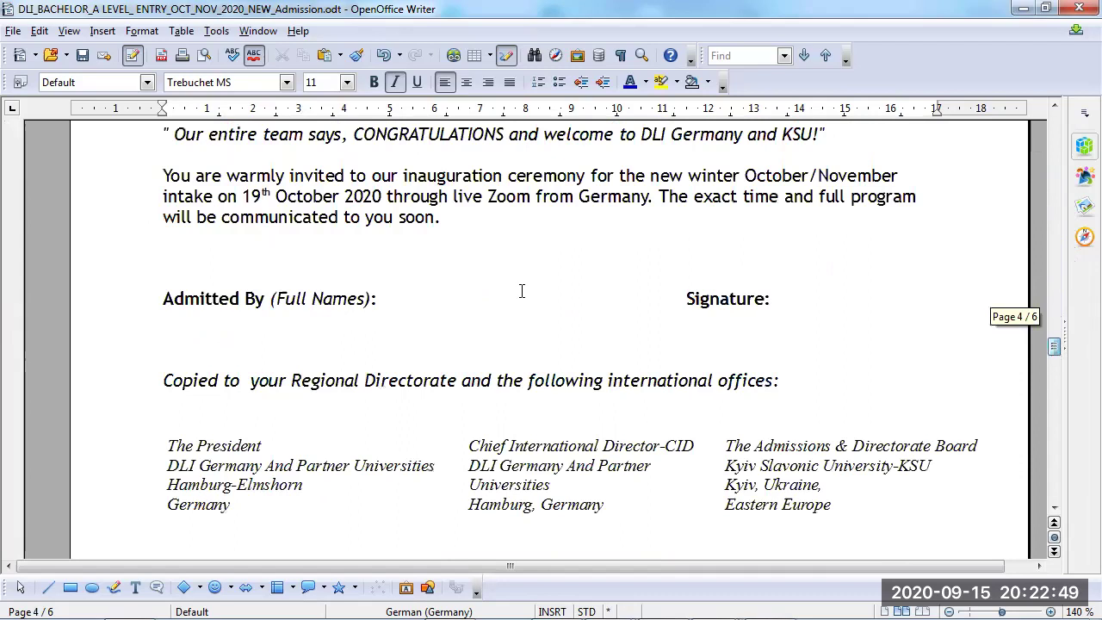
- Enter the admitting officer's name after Admitted By and '???????' after Signature
left_click(521, 283)
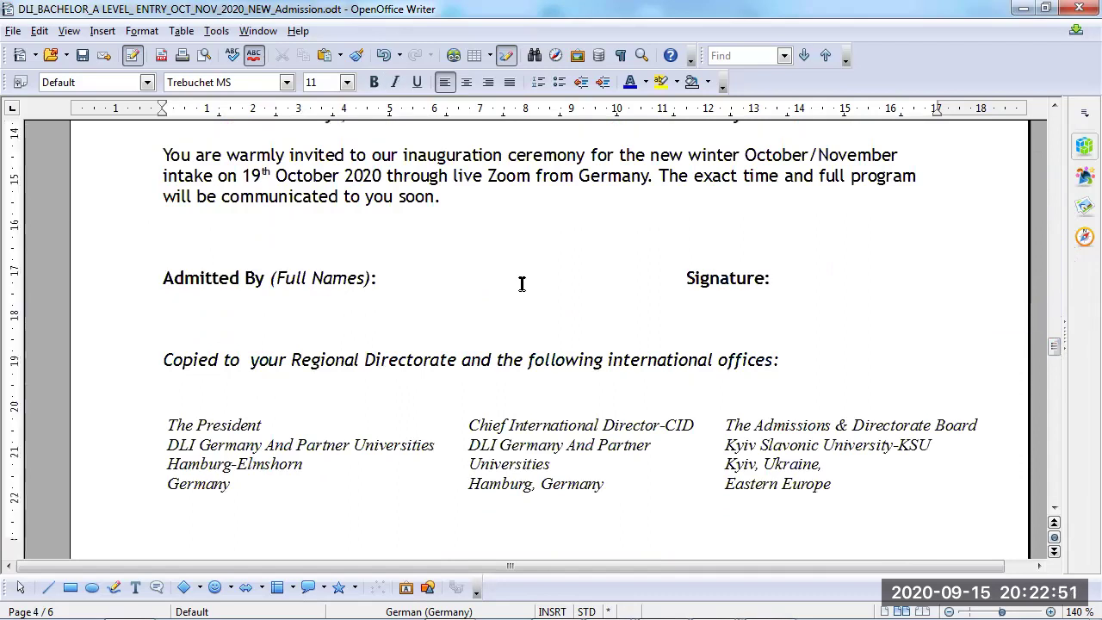
key("BackSpace")
key("BackSpace")
key("BackSpace")
key("BackSpace")
key("BackSpace")
key("BackSpace")
key("BackSpace")
key("BackSpace")
key("BackSpace")
key("BackSpace")
key("BackSpace")
key("BackSpace")
key("BackSpace")
key("BackSpace")
key("BackSpace")
key("BackSpace")
key("BackSpace")
key("BackSpace")
key("BackSpace")
key("BackSpace")
key("BackSpace")
key("BackSpace")
key("BackSpace")
key("BackSpace")
key("BackSpace")
key("BackSpace")
key("BackSpace")
key("BackSpace")
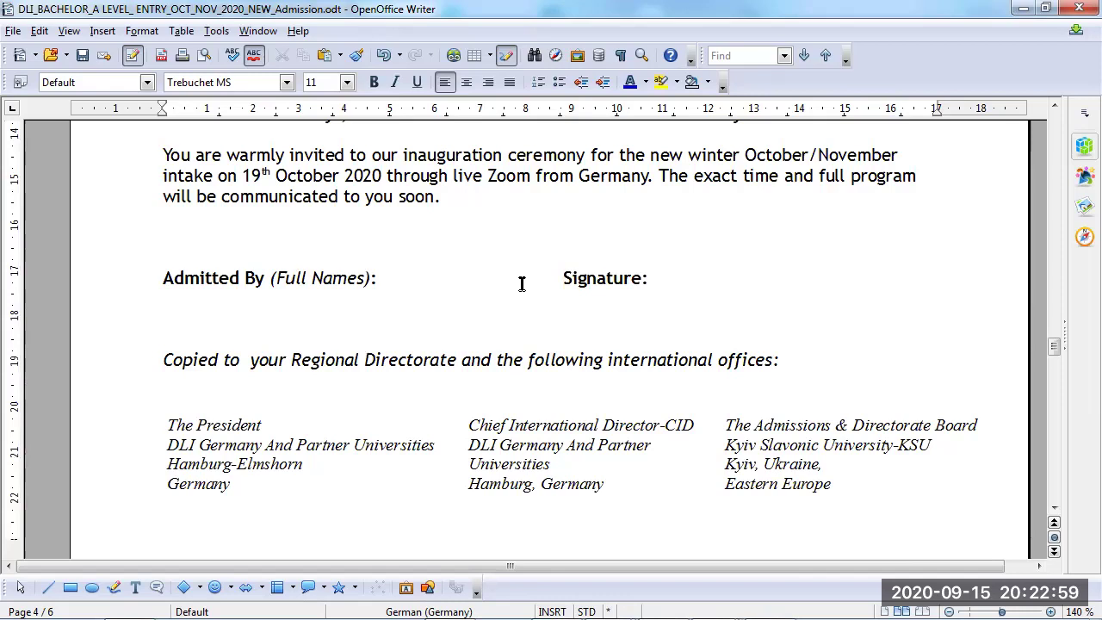
type("M  ")
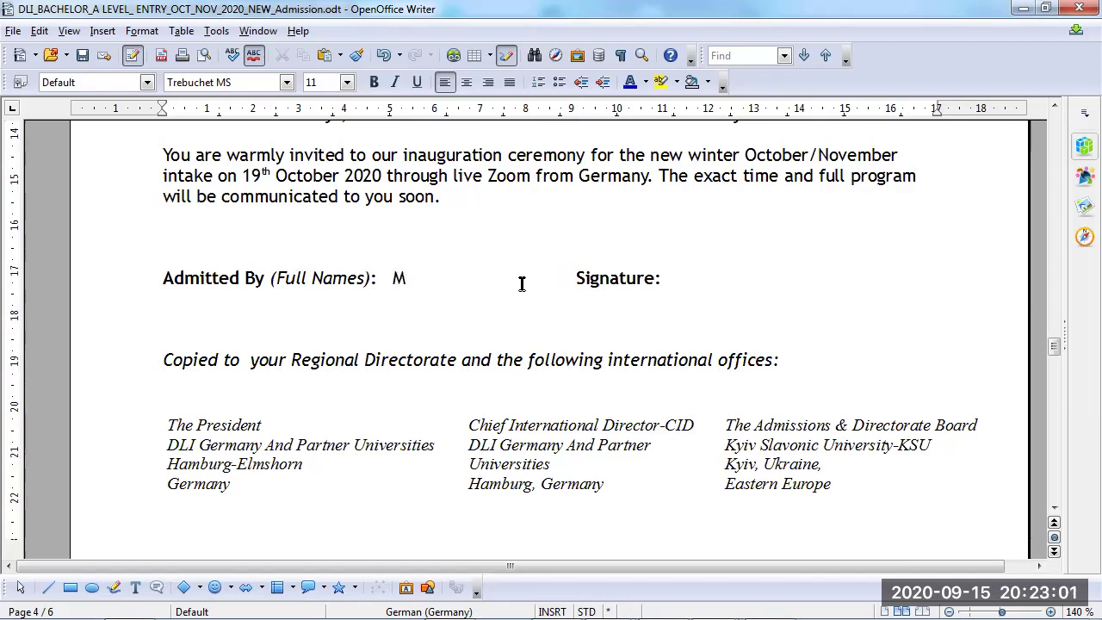
type("s.")
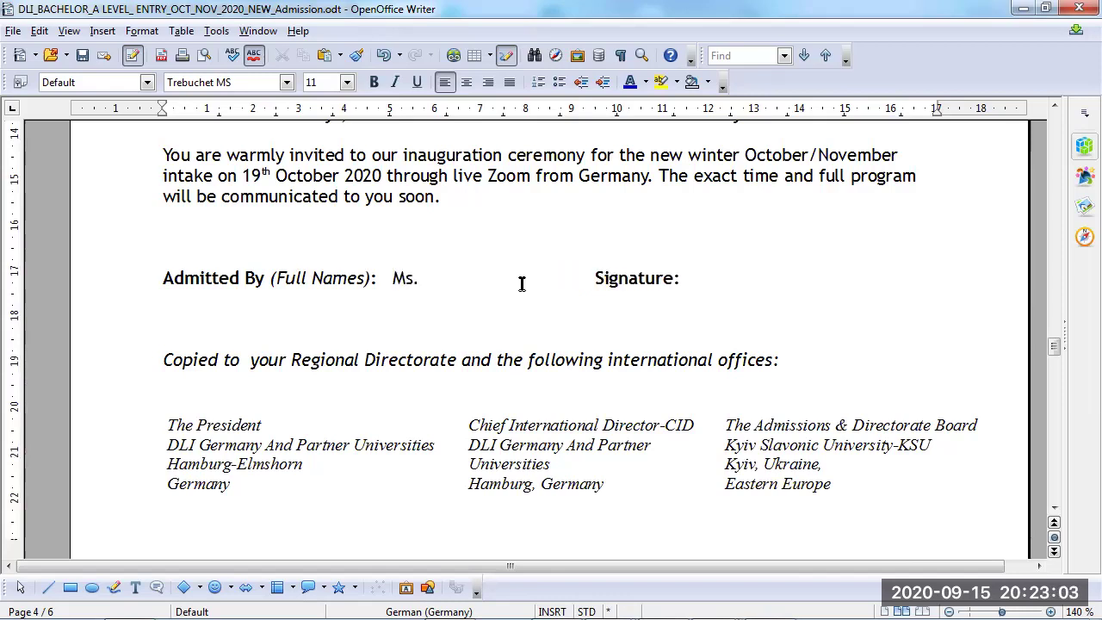
type(" Purity")
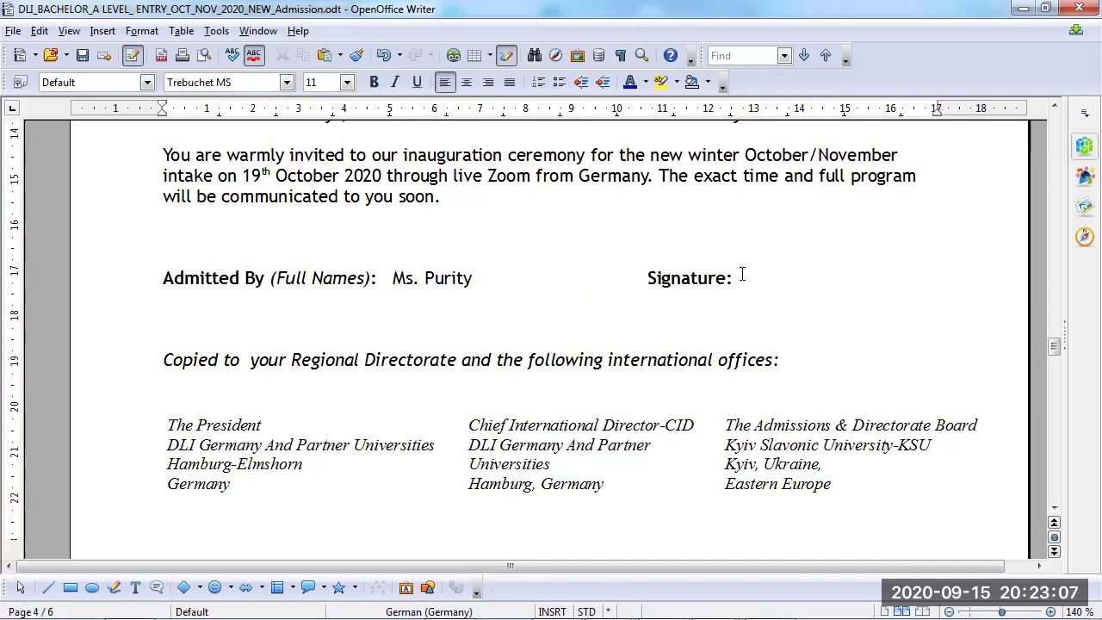
left_click(773, 273)
type("???????")
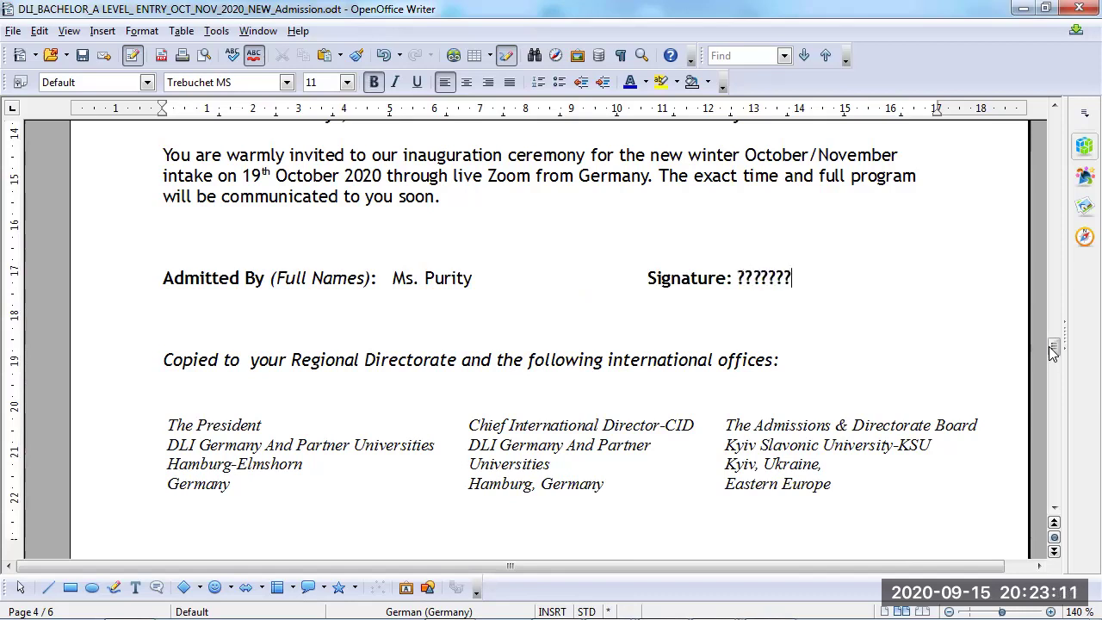
left_click_drag(1049, 346, 1053, 479)
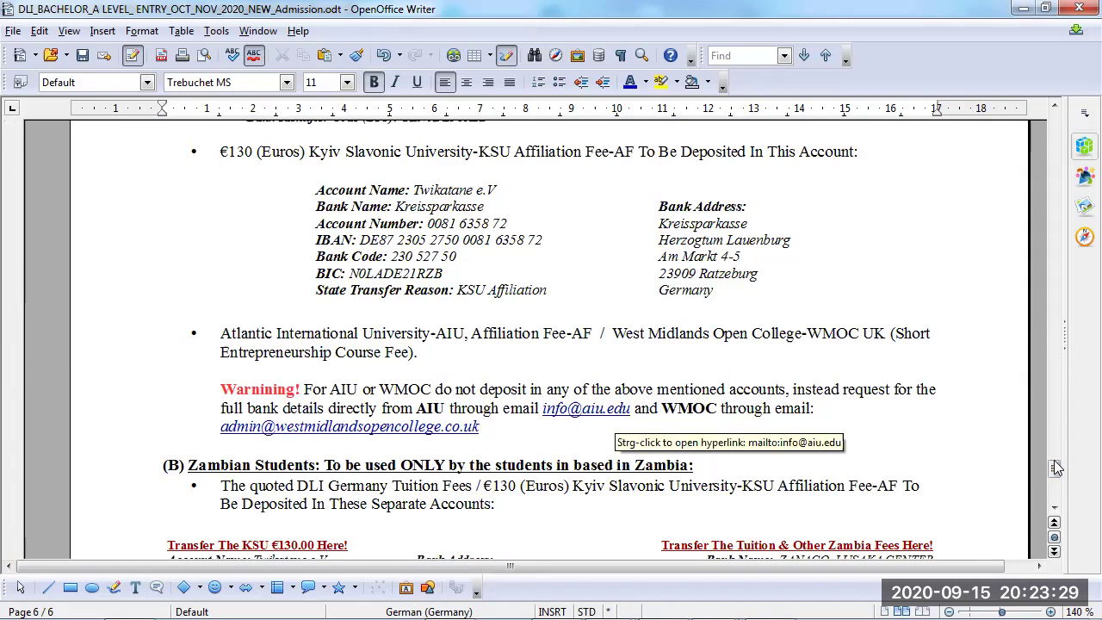
- Close the admission letter, saving the changes
left_click_drag(1052, 465, 1053, 129)
scroll(1035, 192, "up", 10)
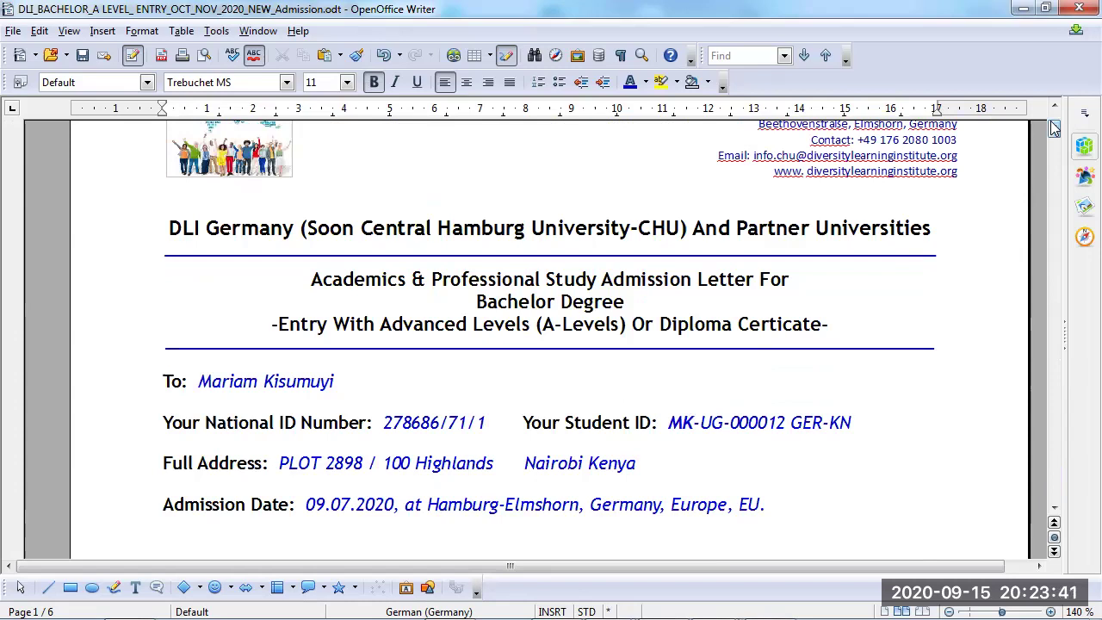
left_click(1078, 11)
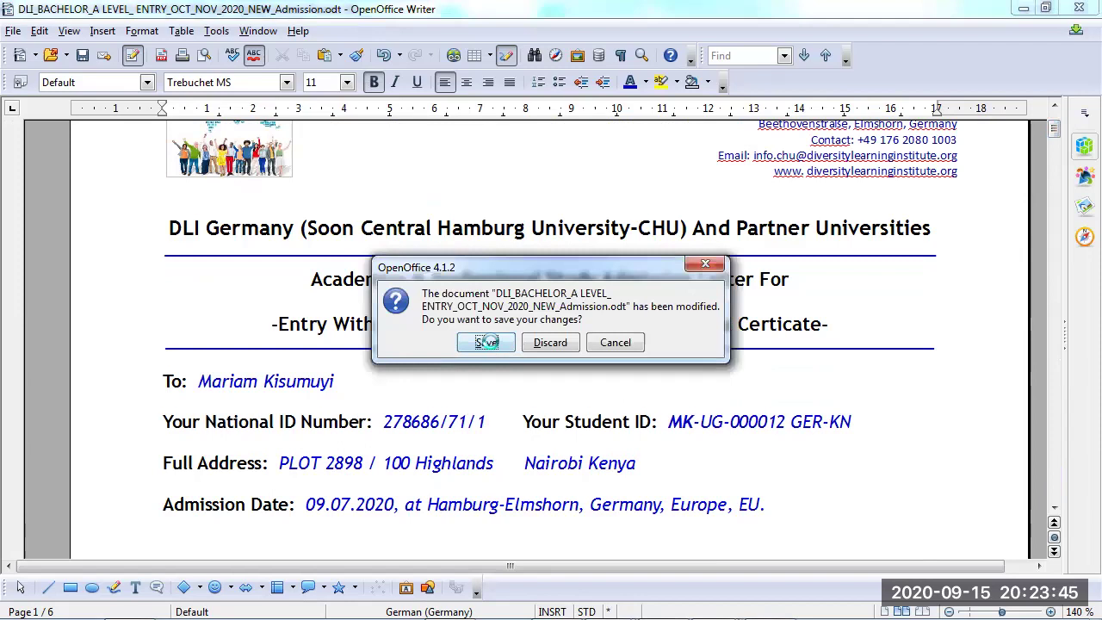
left_click(488, 342)
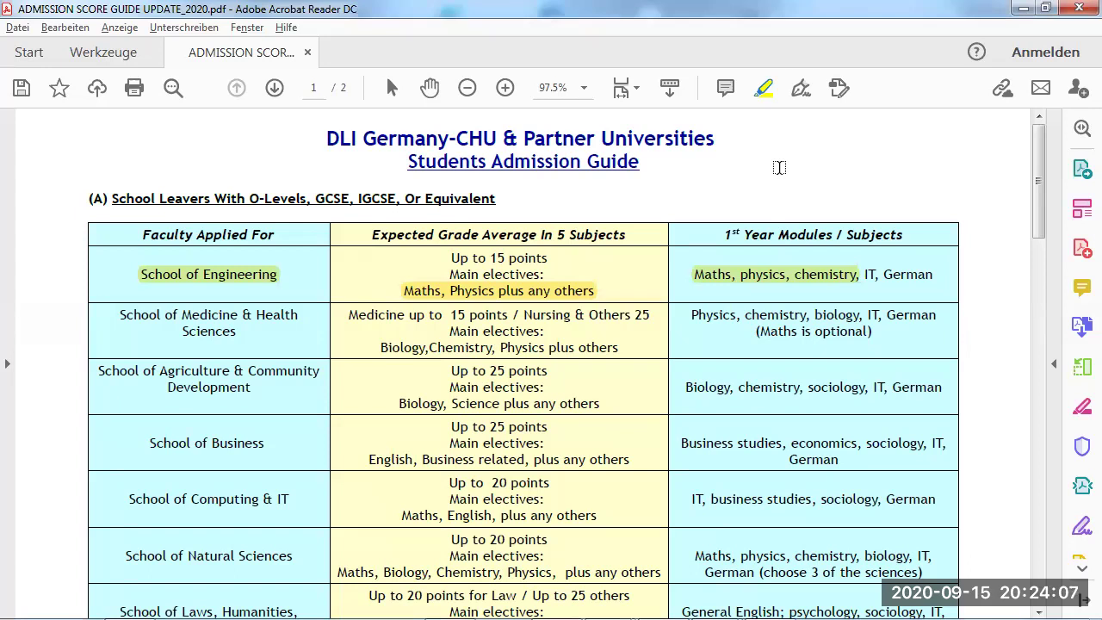
- Close B_SAMPLE CERTIFICATES.odt and discard its unsaved changes
mouse_move(688, 602)
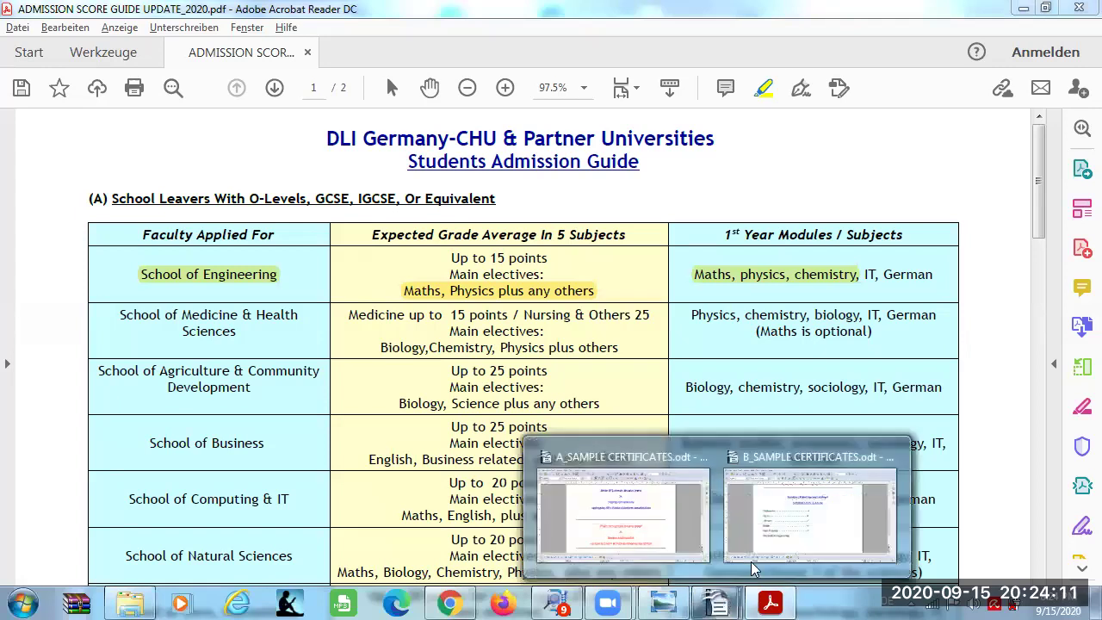
left_click(777, 532)
left_click_drag(1054, 395, 1067, 77)
left_click(1078, 8)
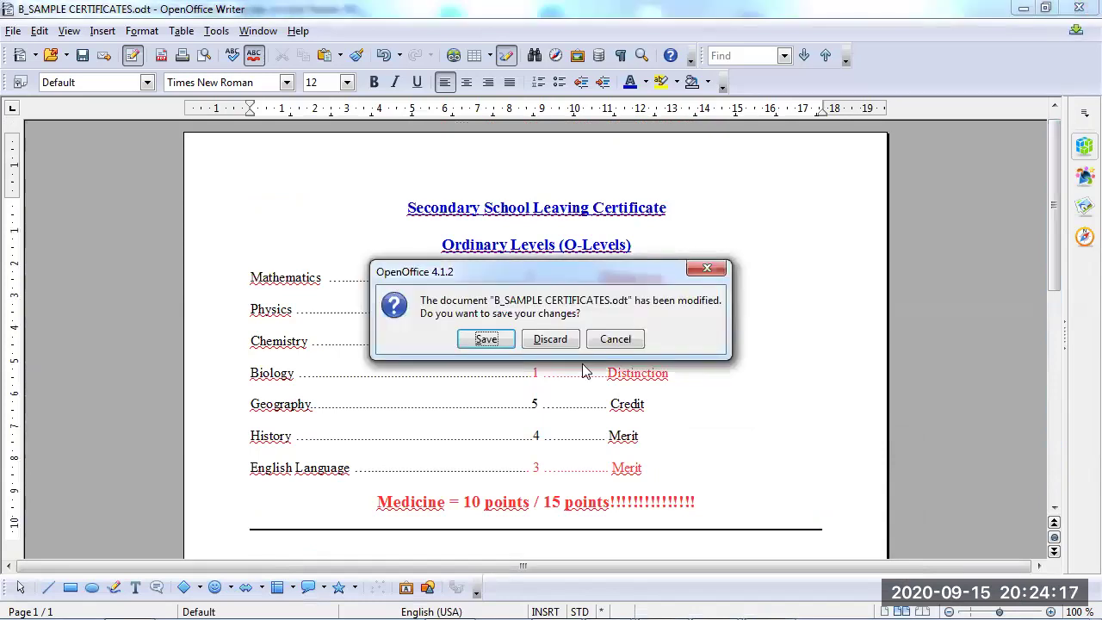
left_click(541, 338)
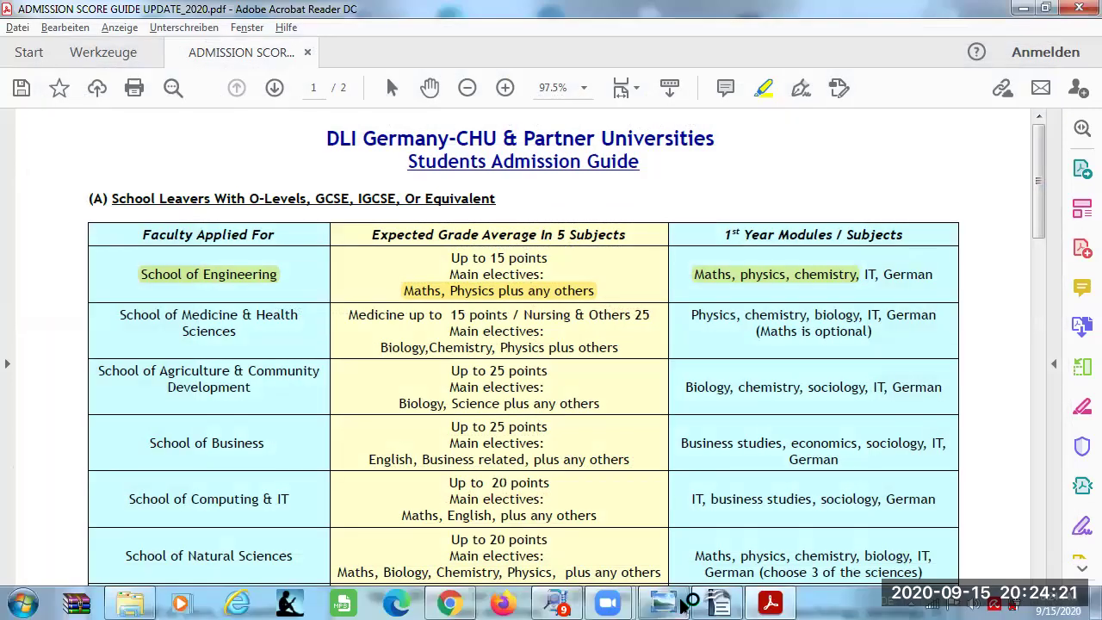
left_click(716, 601)
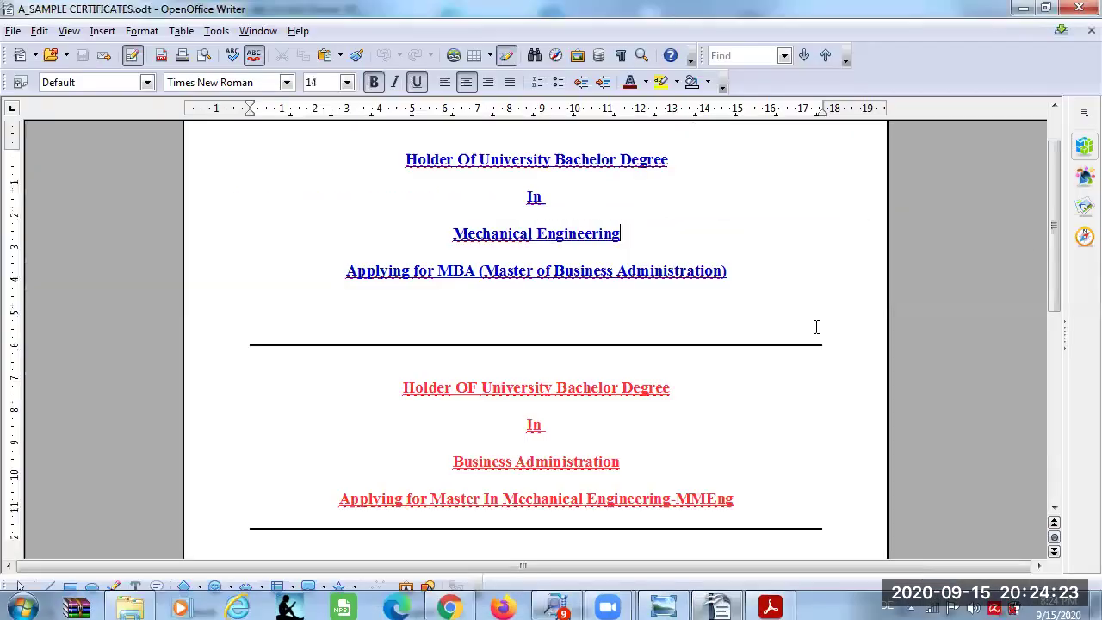
scroll(609, 233, "up", 2)
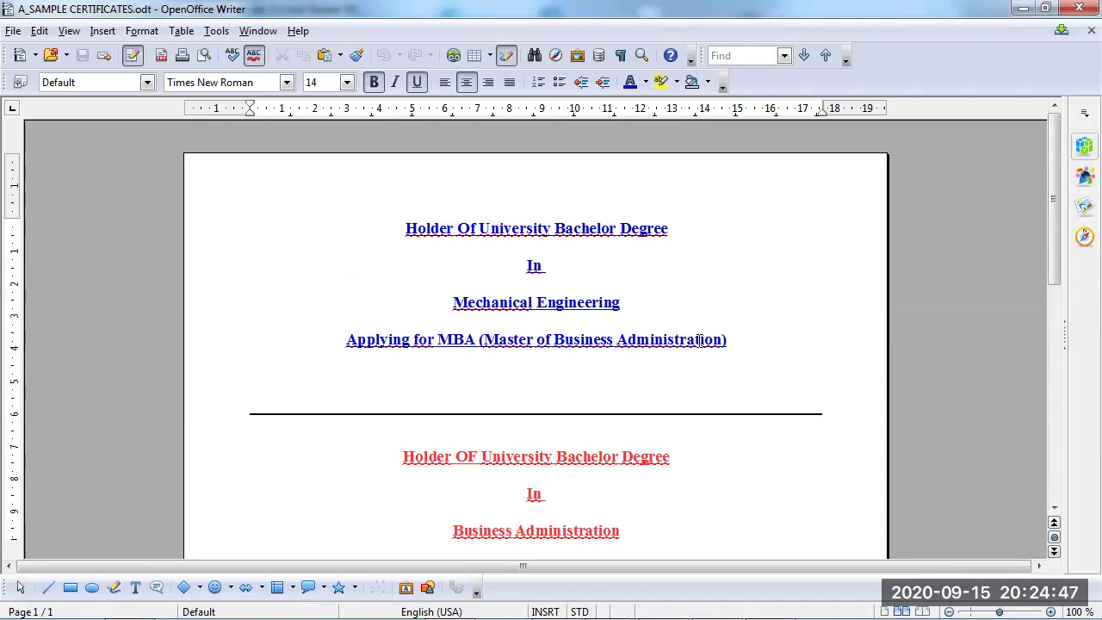
left_click_drag(340, 340, 718, 339)
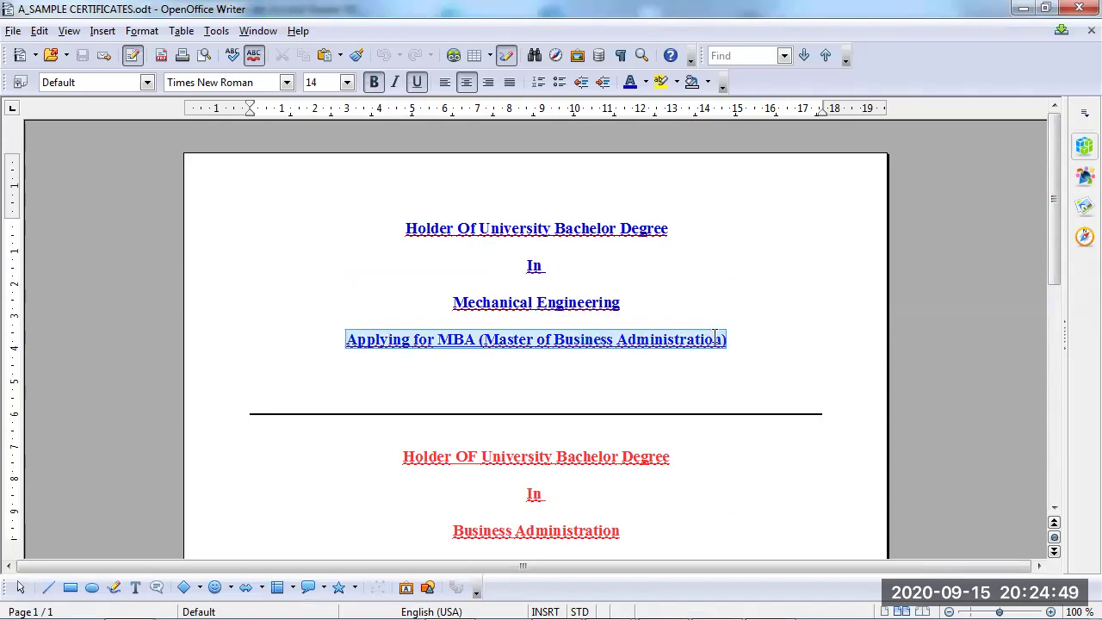
left_click(713, 338)
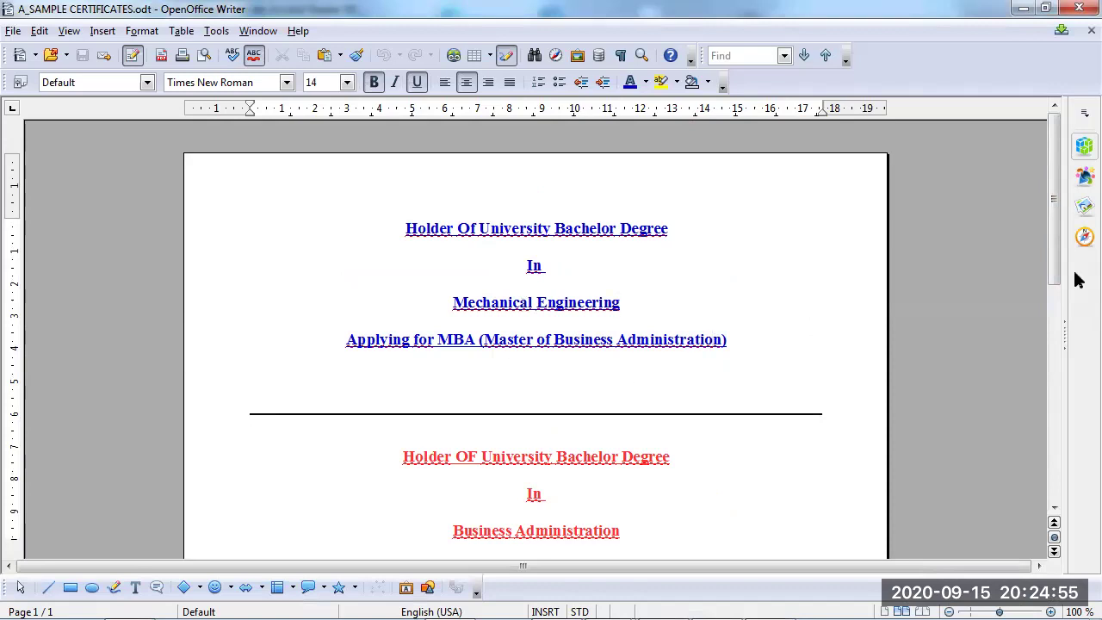
left_click_drag(1055, 277, 1061, 339)
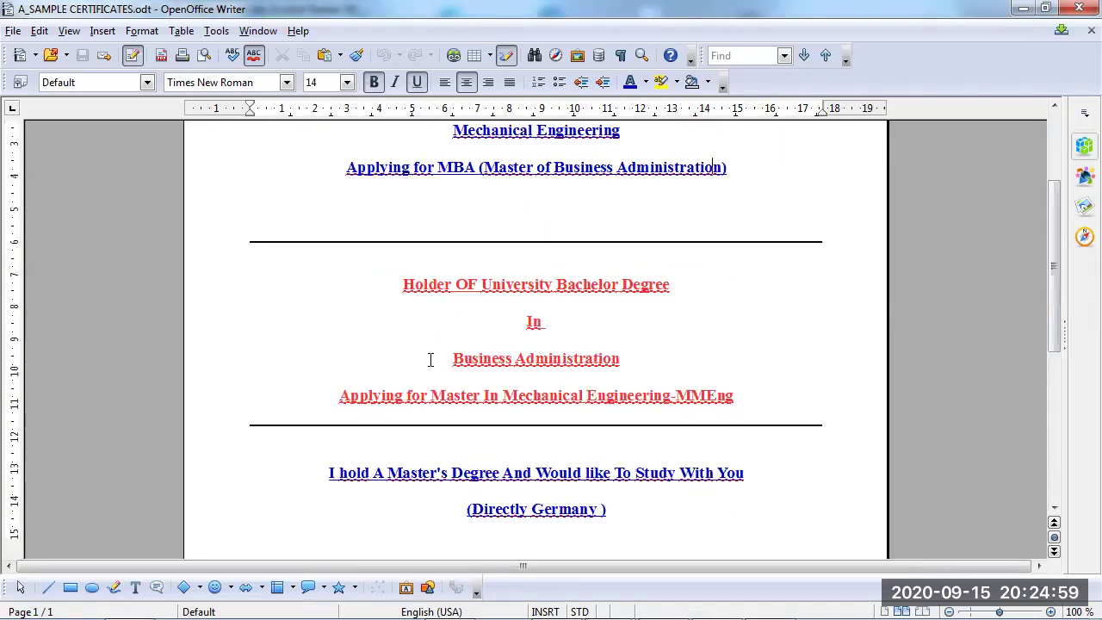
mouse_move(452, 358)
left_mouse_down()
mouse_move(632, 362)
mouse_move(448, 358)
left_mouse_up()
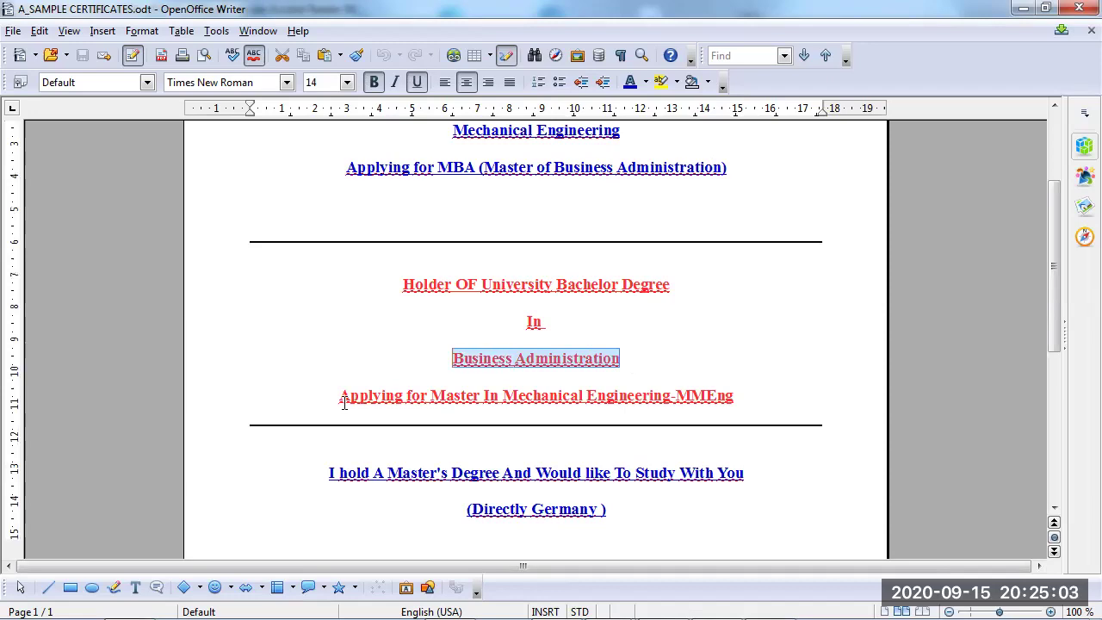
left_click_drag(340, 396, 740, 398)
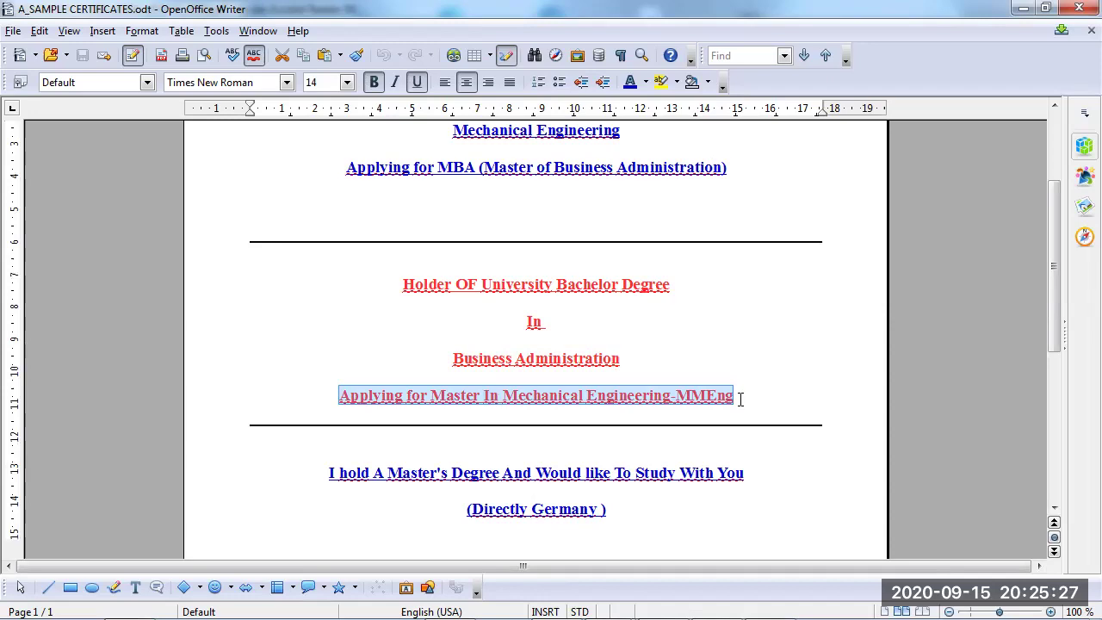
left_click_drag(1057, 233, 1058, 215)
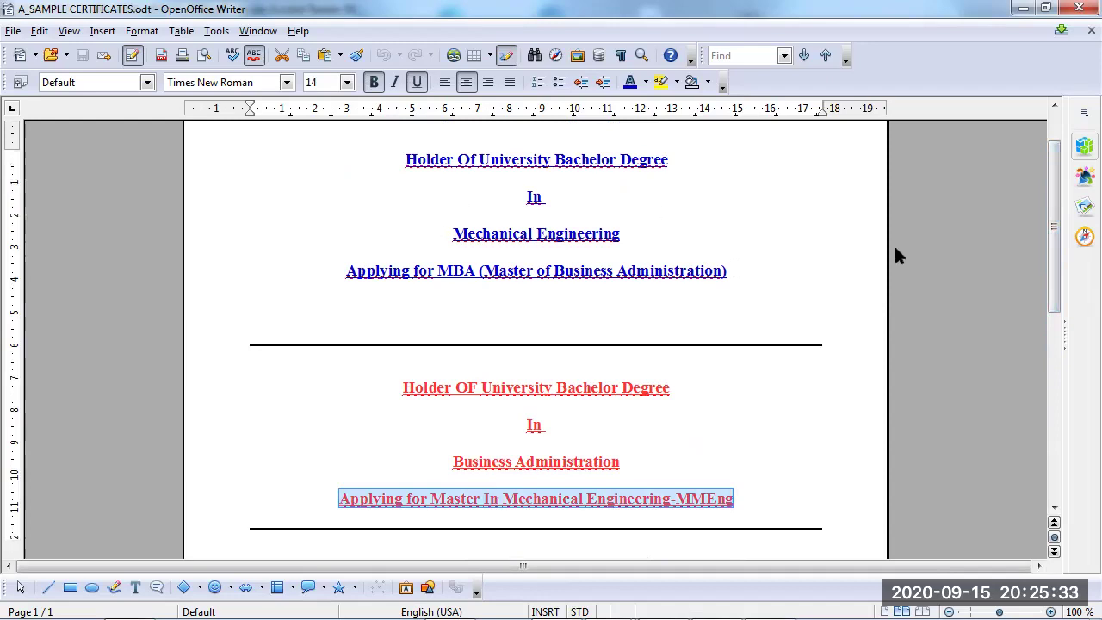
scroll(1052, 265, "up", 1)
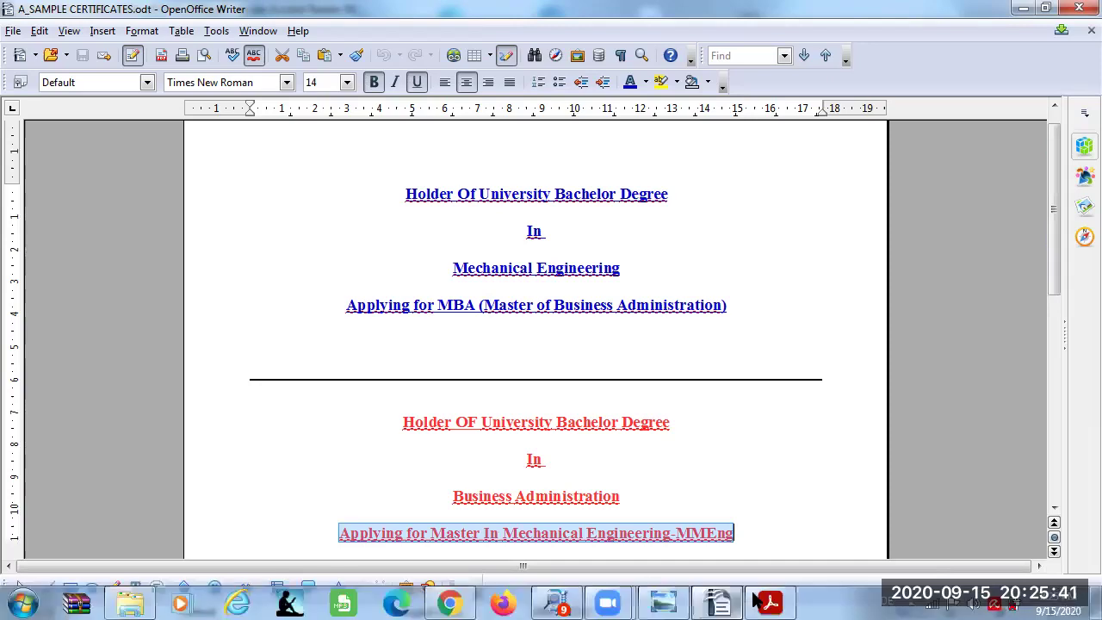
left_click(768, 603)
- Select the sentence about Ph.D. studies in the admission guide
left_click_drag(1042, 205, 1028, 426)
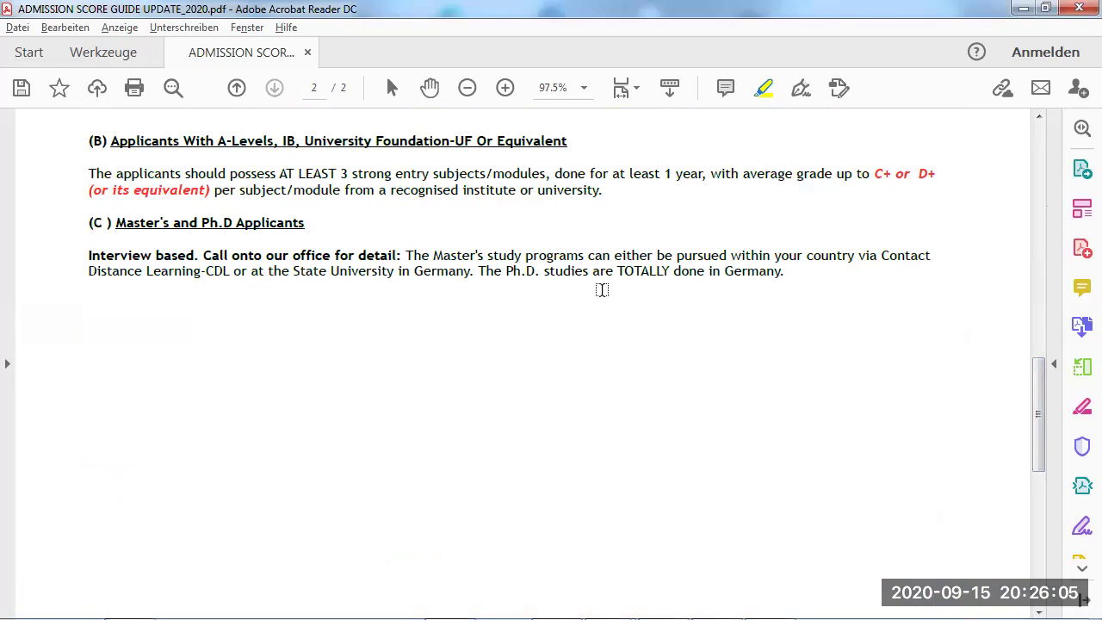
left_click_drag(479, 272, 541, 272)
left_click_drag(734, 277, 733, 284)
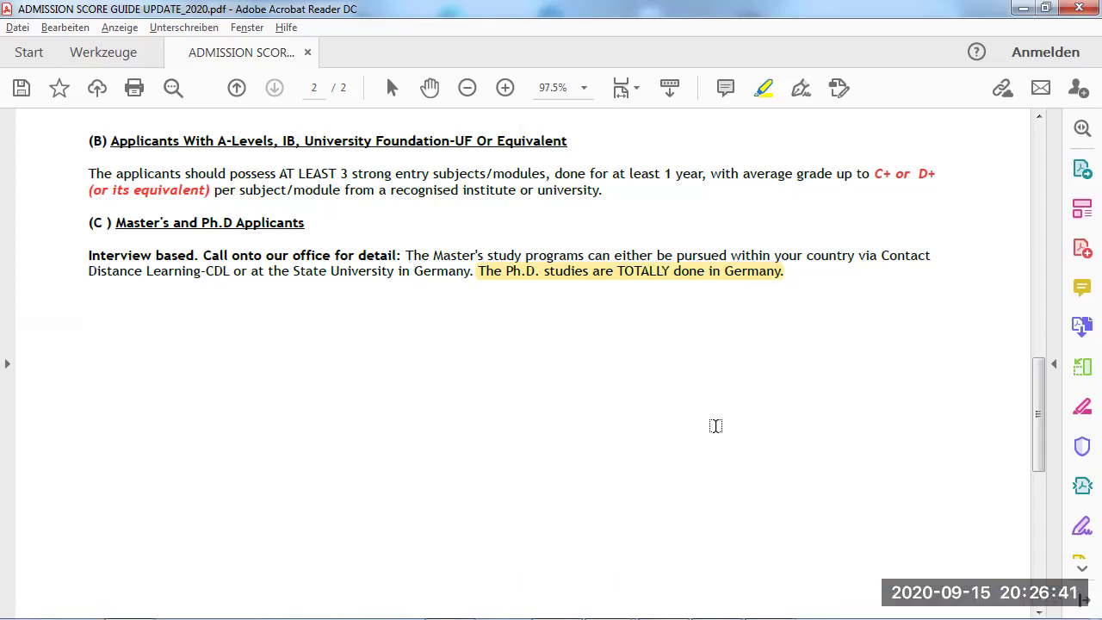
- Switch to the A_SAMPLE CERTIFICATES document and minimize it along with the admission guide PDF
key("alt+Tab")
left_click_drag(1052, 286, 1050, 376)
left_click(1024, 11)
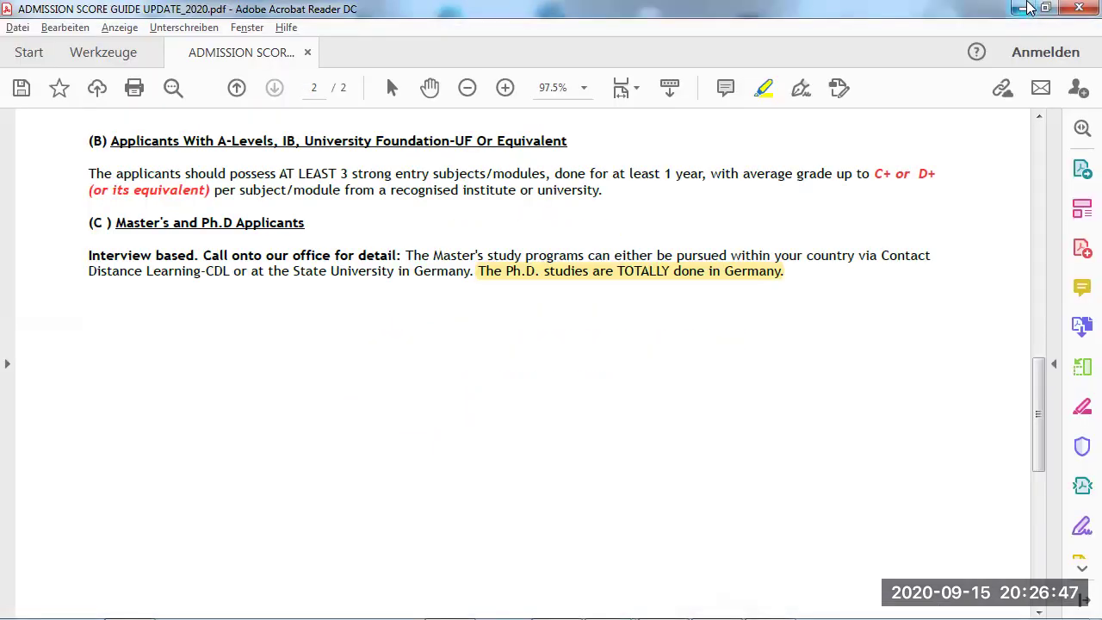
left_click(1026, 3)
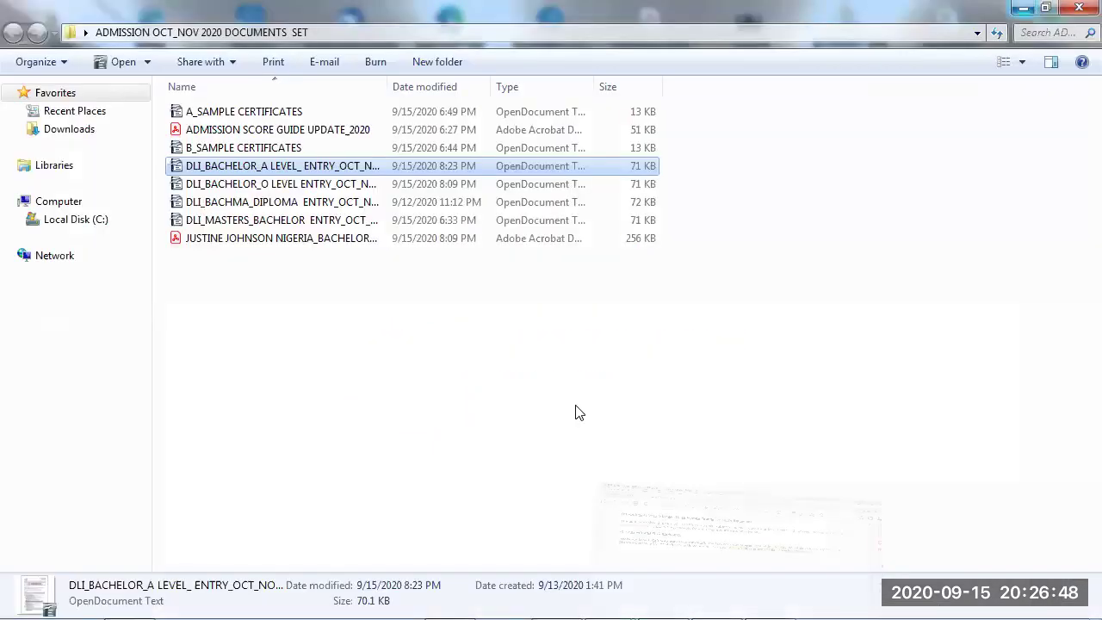
- Clear the folder selection and open the DLI_MASTERS_BACHELOR ENTRY admission letter file
left_click(359, 323)
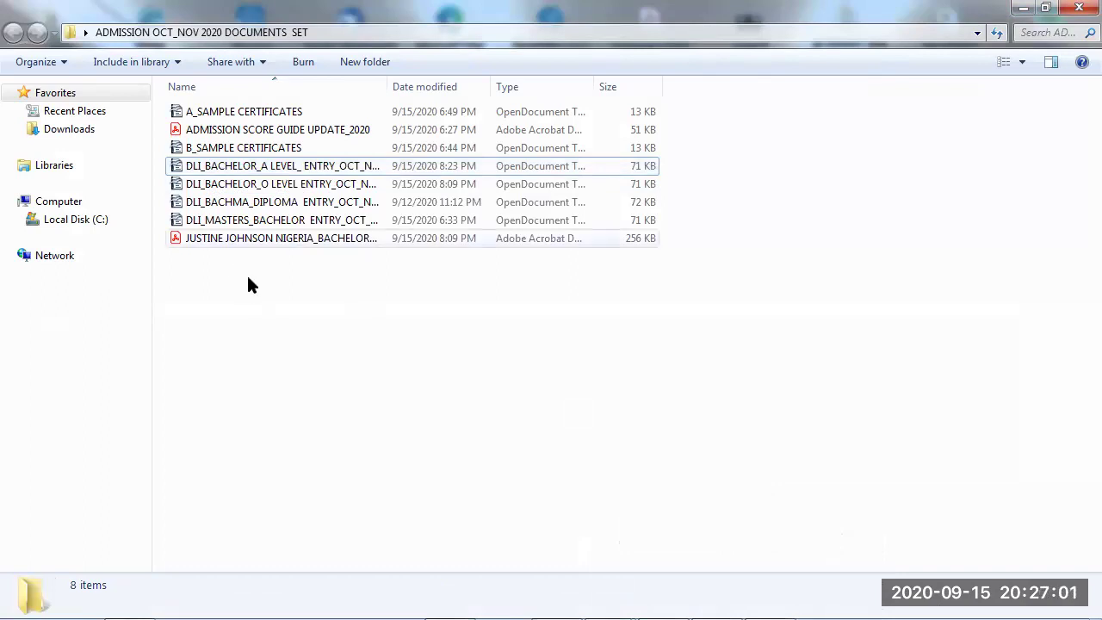
double_click(230, 220)
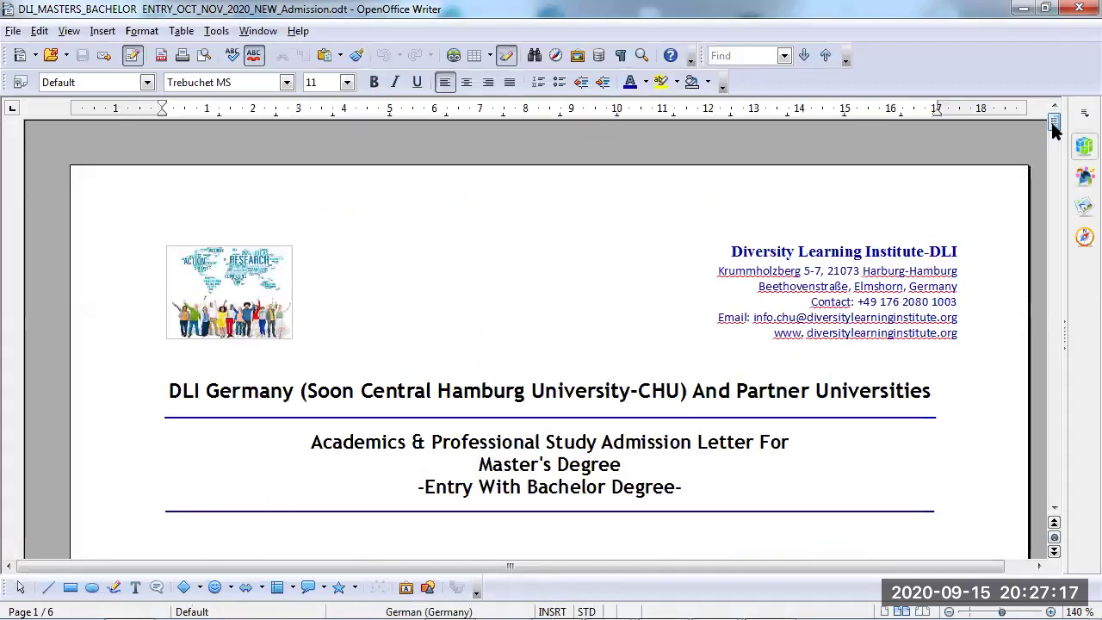
left_click(509, 344)
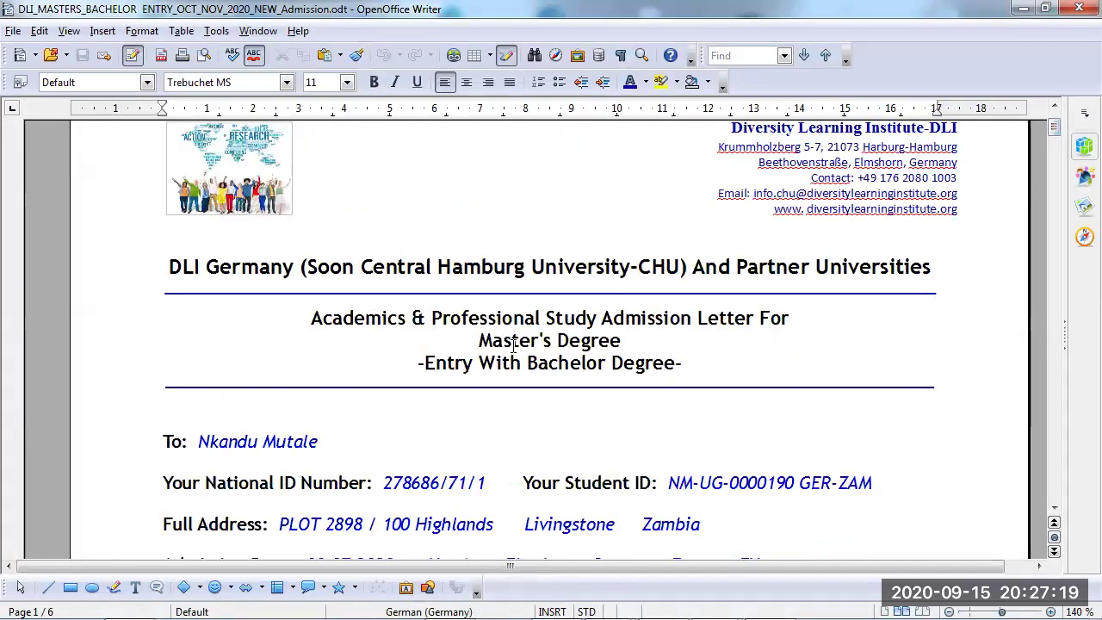
left_click(476, 344)
left_click_drag(475, 344, 624, 345)
left_click_drag(527, 362, 652, 362)
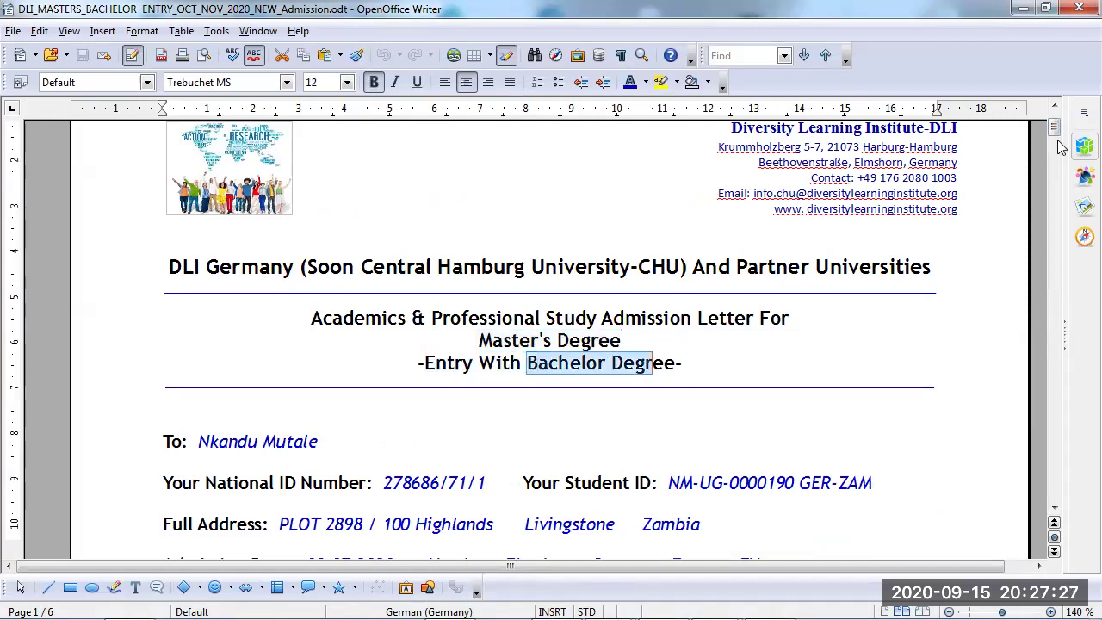
left_click_drag(1055, 129, 1055, 135)
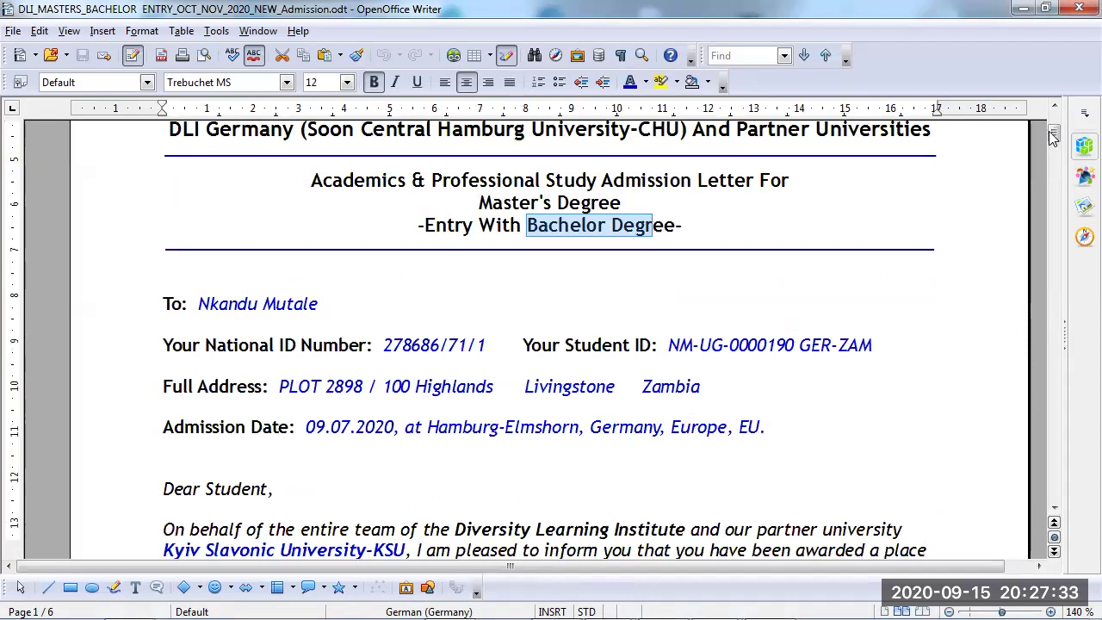
left_click_drag(1055, 133, 1051, 214)
left_click_drag(1059, 143, 1077, 9)
- Close the Master's letter and open DLI_BACHMA_DIPLOMA ENTRY_OCT_NOV_2020_NEW_Admission.odt
left_click(1078, 8)
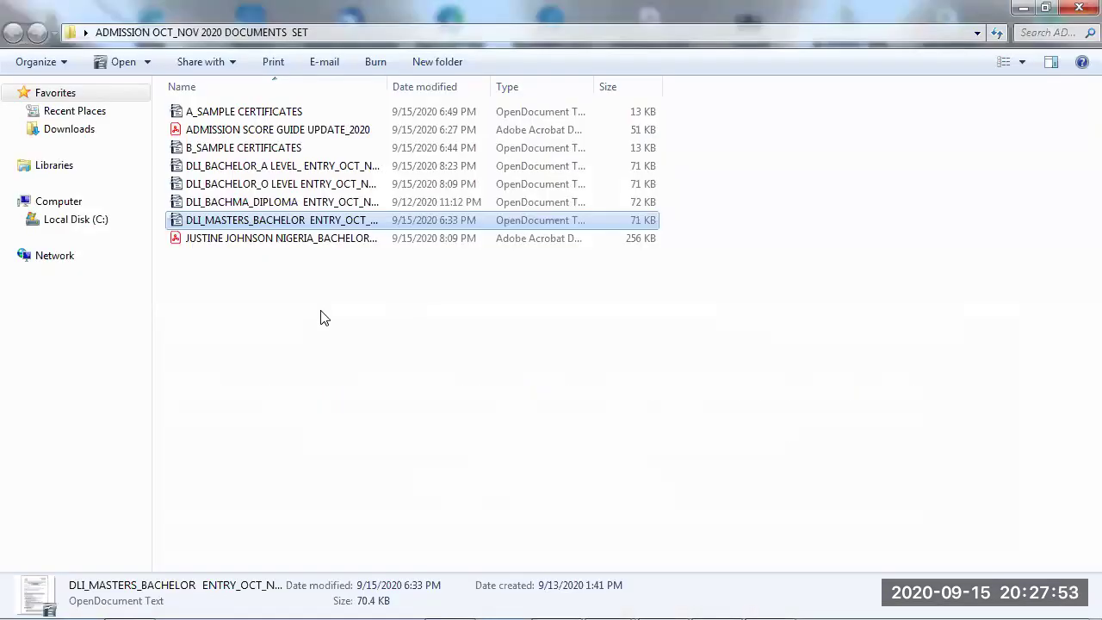
double_click(301, 203)
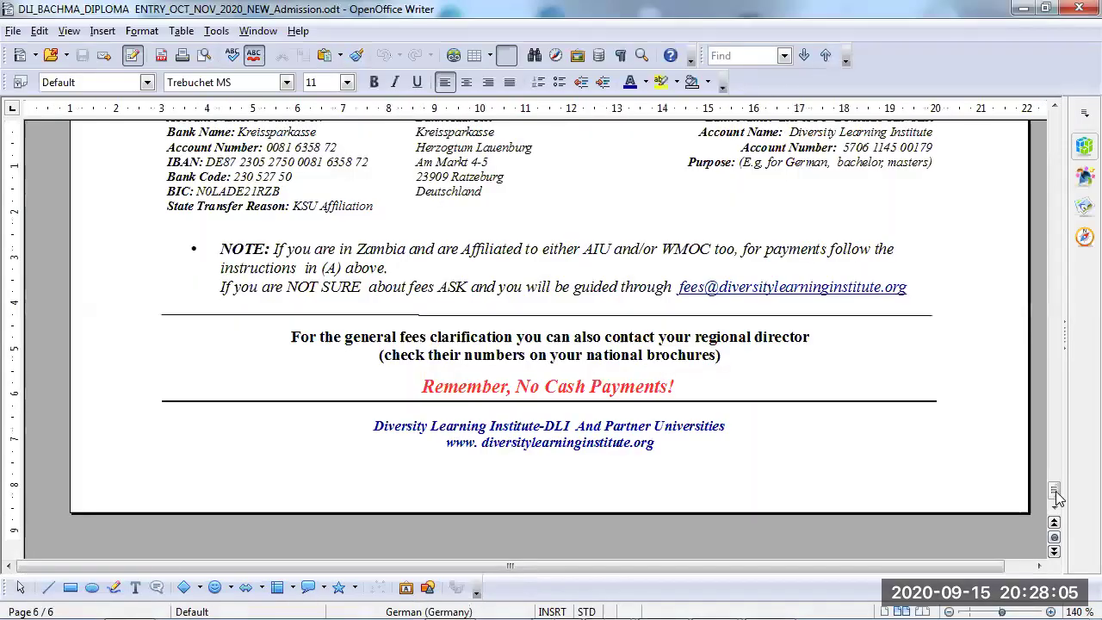
scroll(1055, 494, "up", 3)
left_click_drag(1052, 120, 1054, 129)
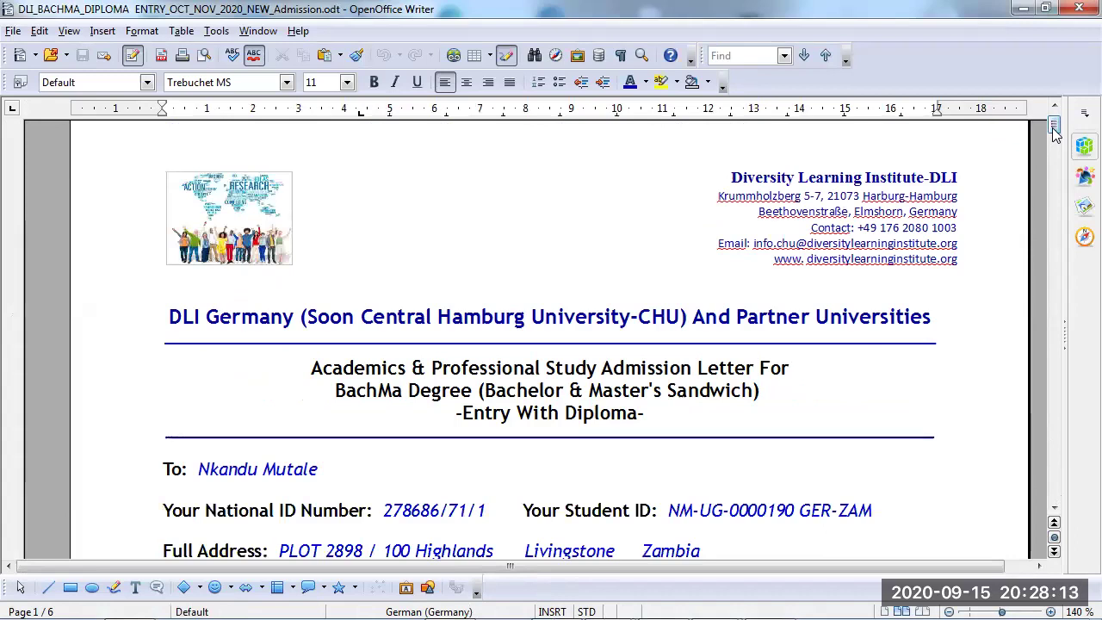
left_click(483, 392)
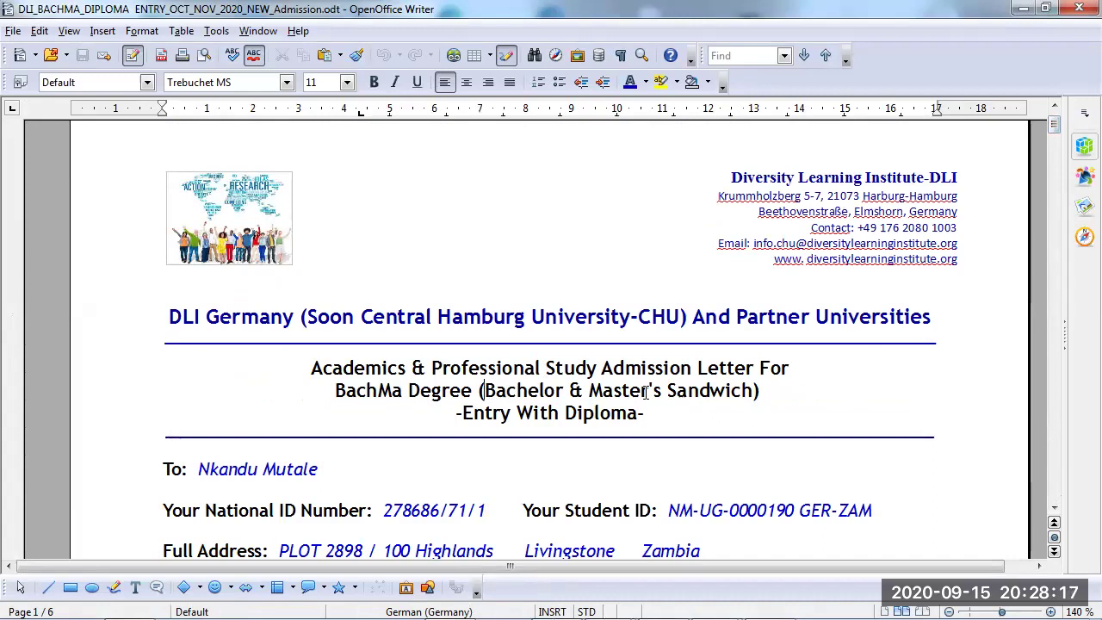
left_click(749, 392, "shift")
left_click(754, 394, "shift")
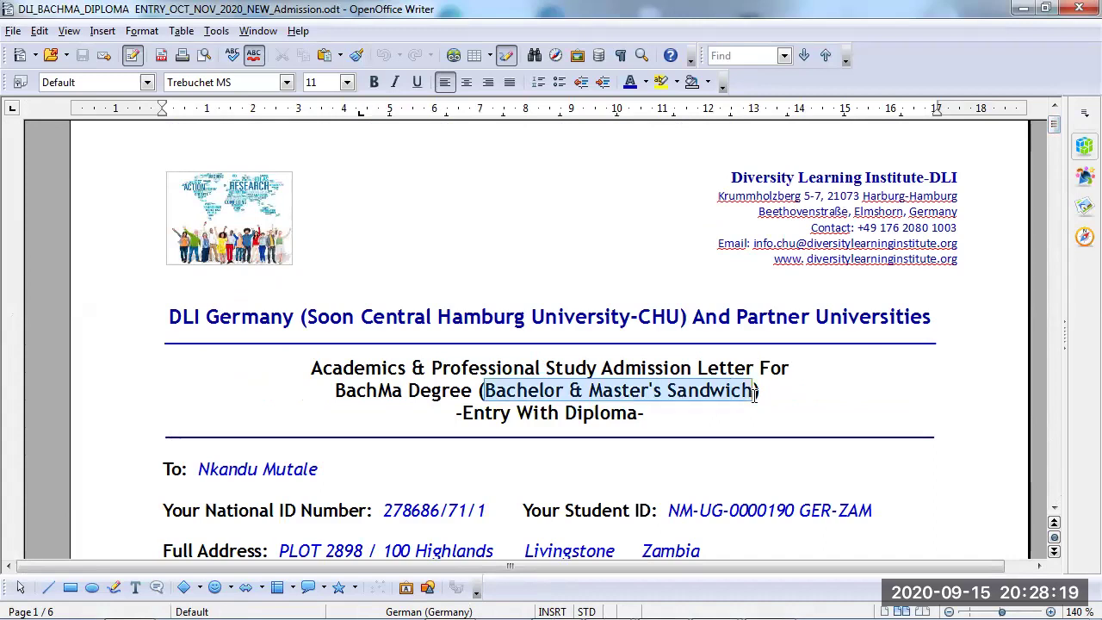
key("Down")
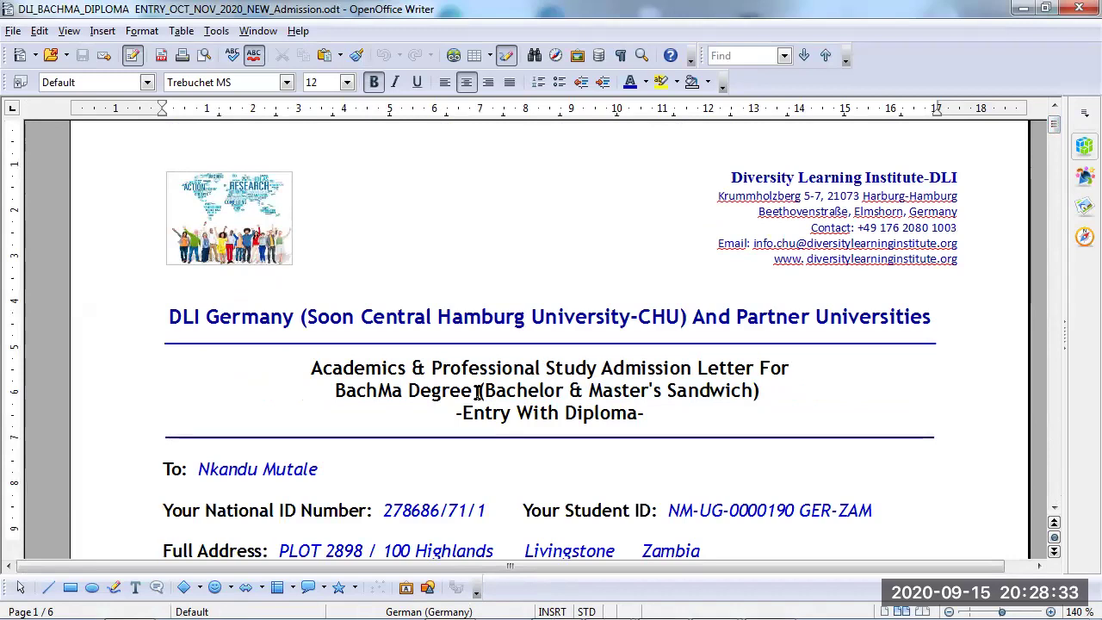
left_click(637, 413)
left_click_drag(461, 413, 643, 421)
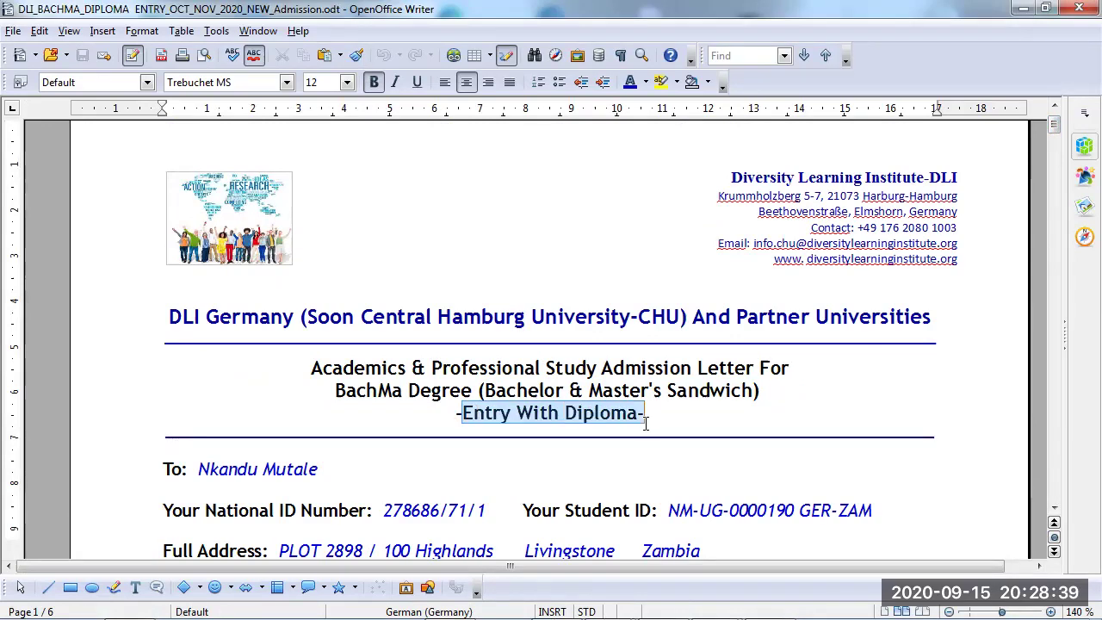
left_click(644, 422)
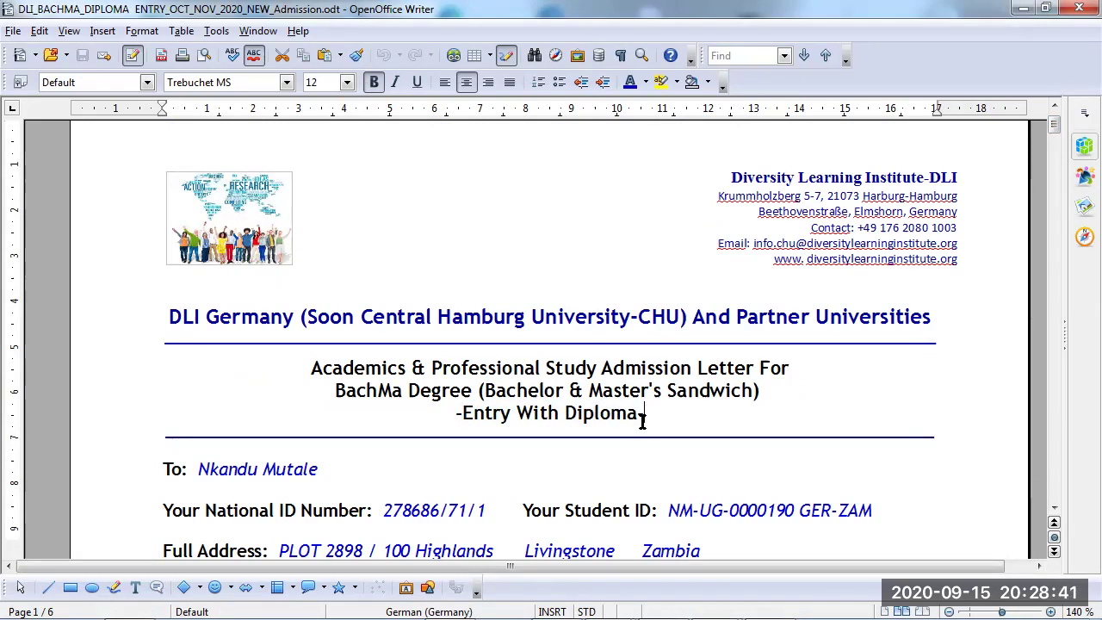
left_click(462, 414)
key("ctrl+shift+Right")
key("ctrl+shift+Right")
key("ctrl+shift+Right")
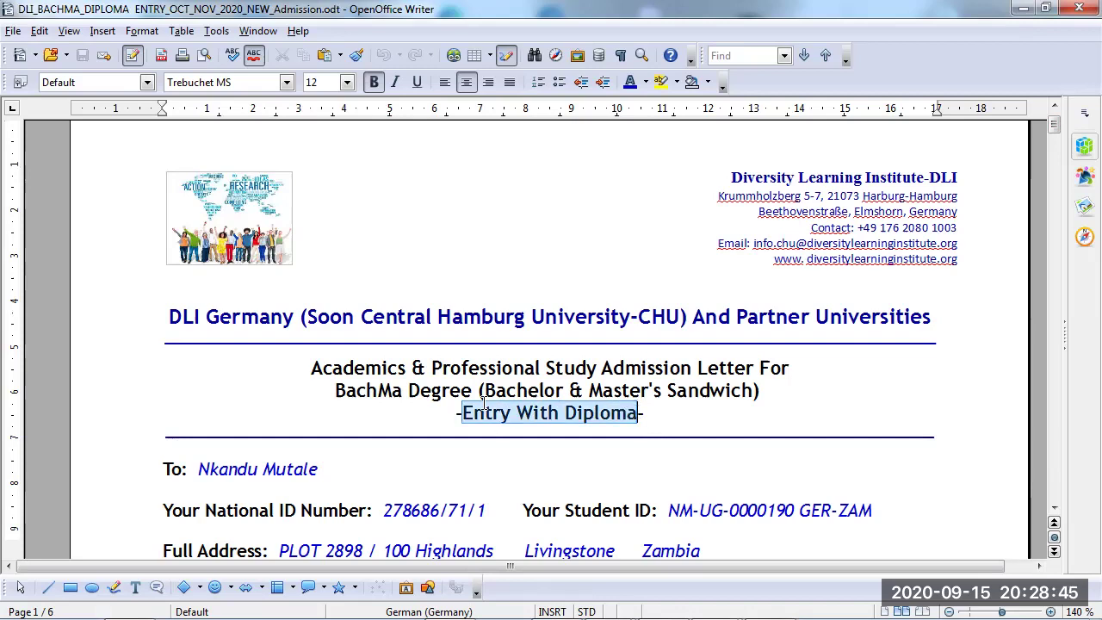
key("End")
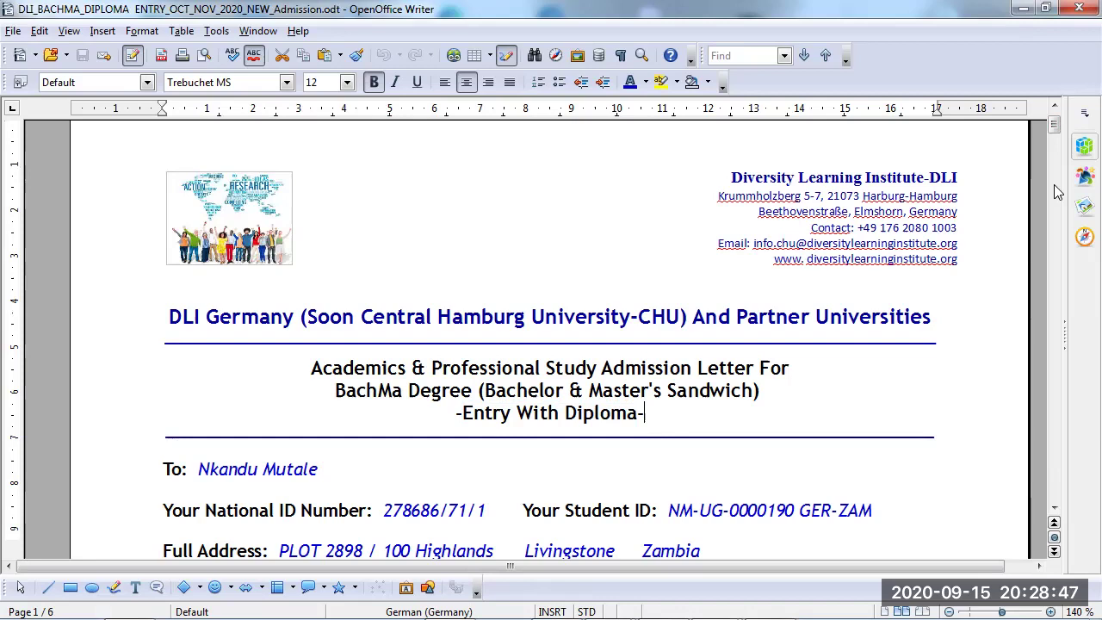
left_click_drag(1055, 126, 1055, 132)
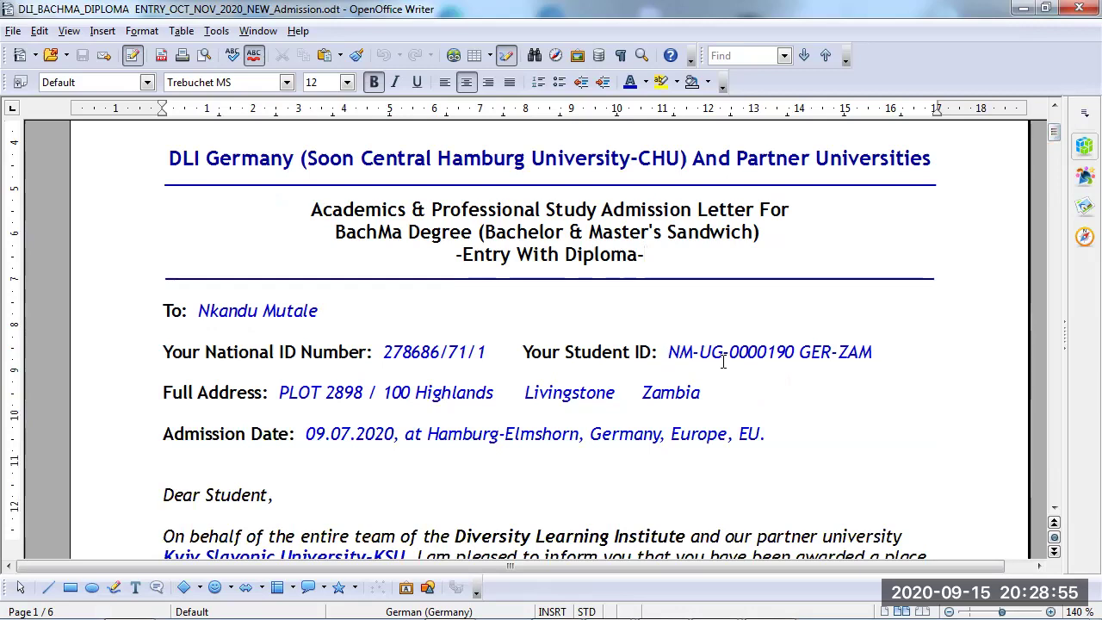
- Rewrite the student ID with the BACHMA prefix, UG country suffix and number digits 75
left_click(846, 419)
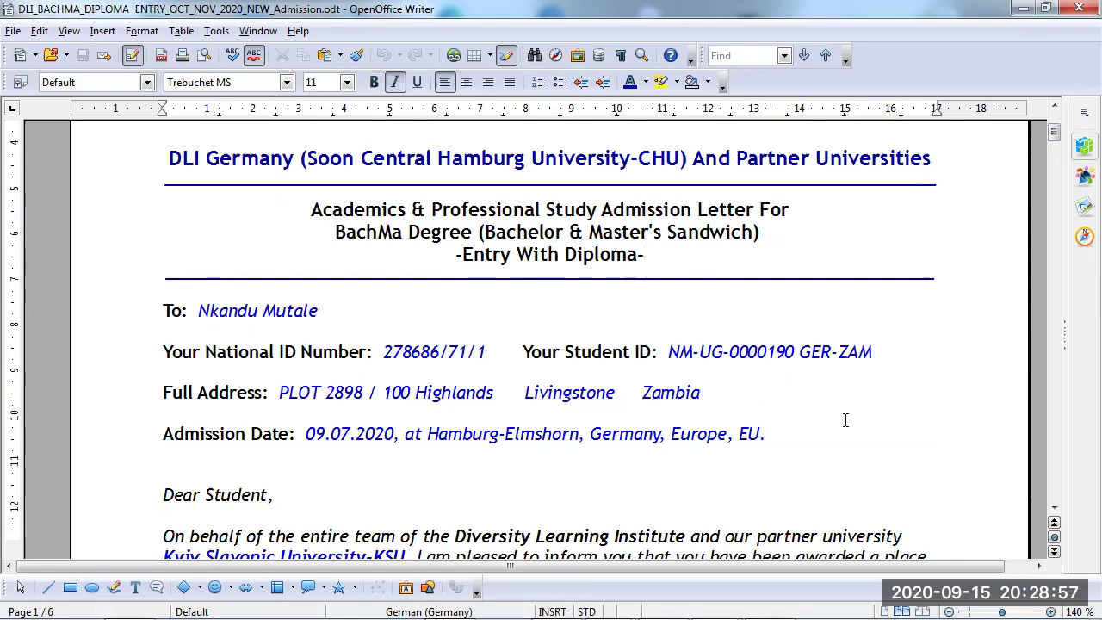
key("BackSpace")
key("BackSpace")
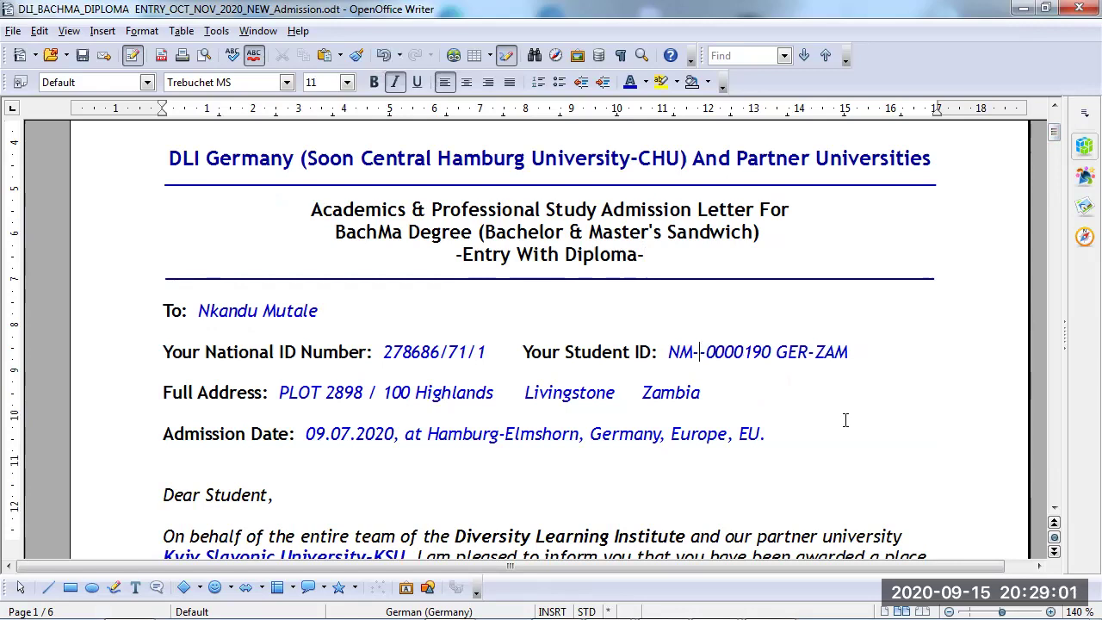
type("BAC")
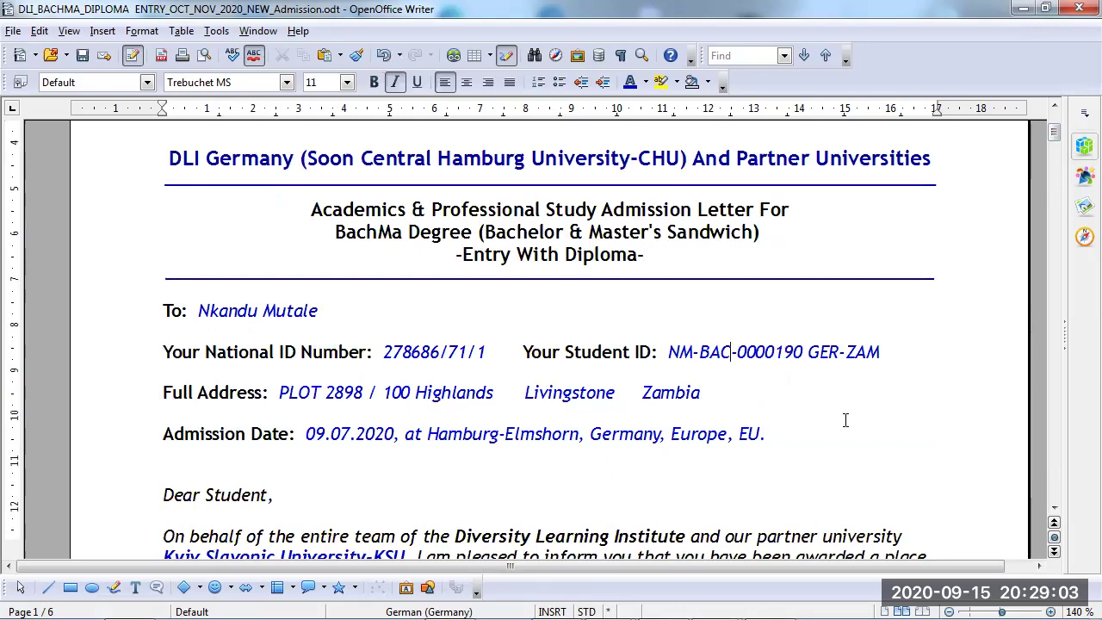
type("HMA")
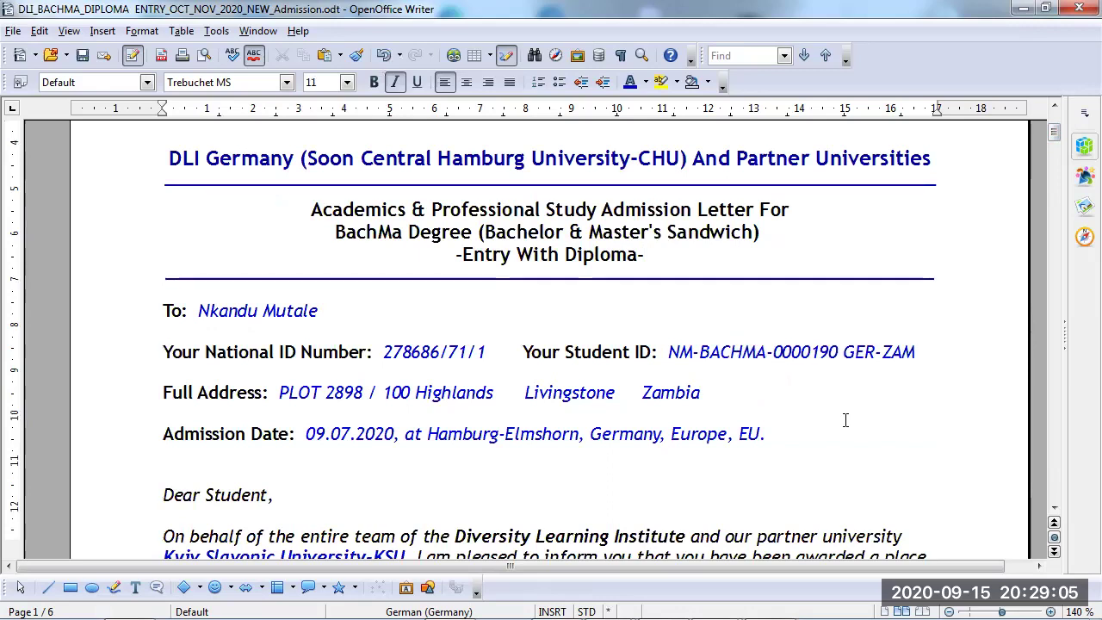
left_click(916, 352)
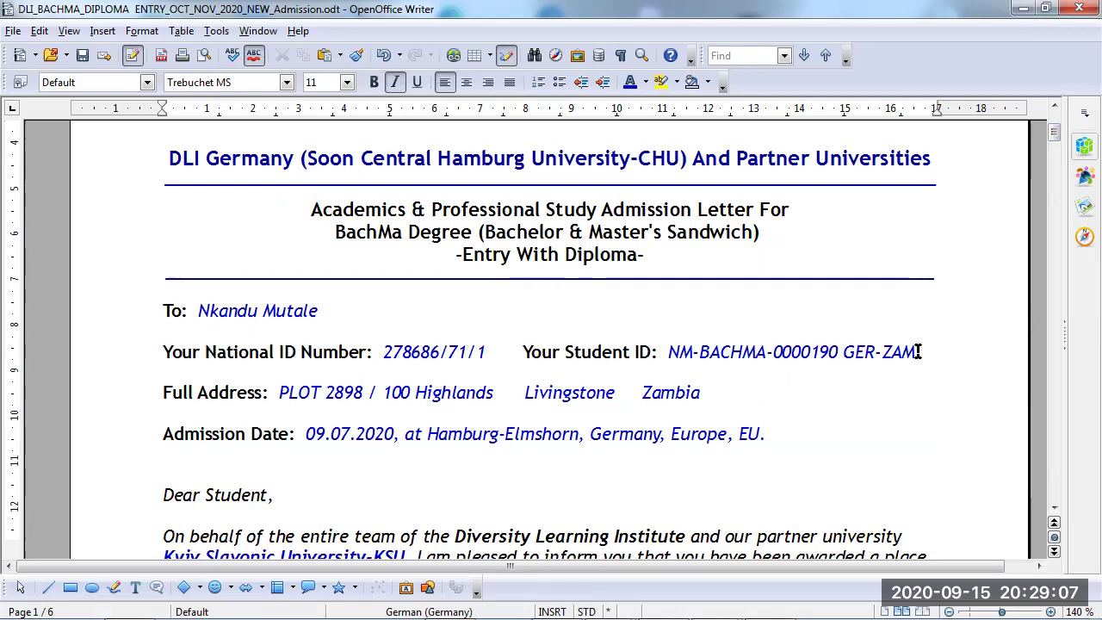
key("BackSpace")
key("BackSpace")
key("BackSpace")
type("UG")
left_click(835, 353)
key("BackSpace")
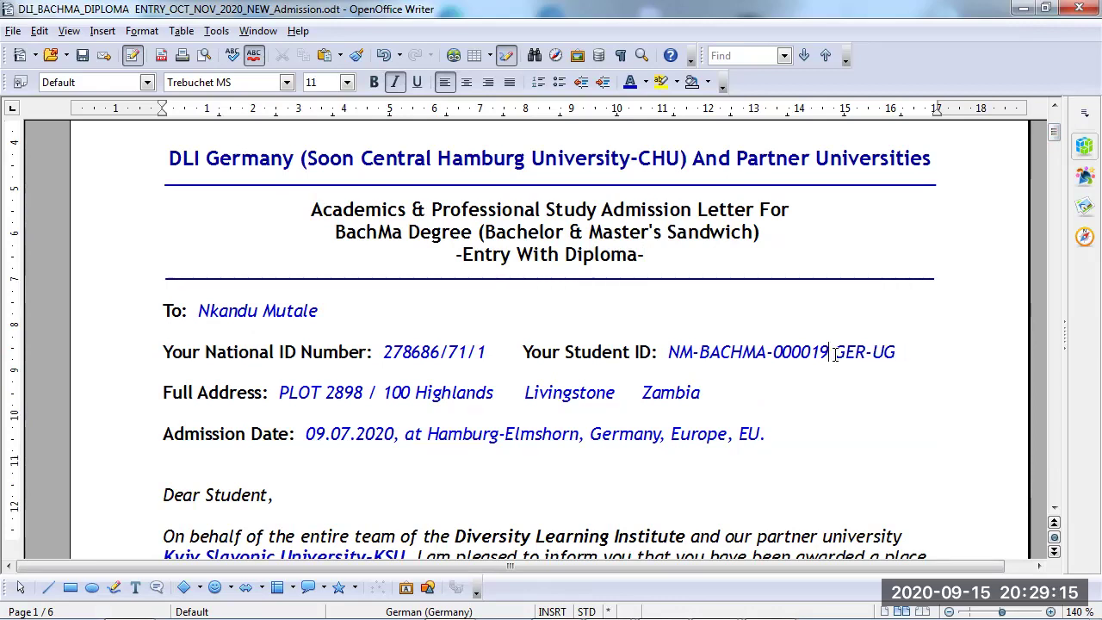
key("BackSpace")
key("BackSpace")
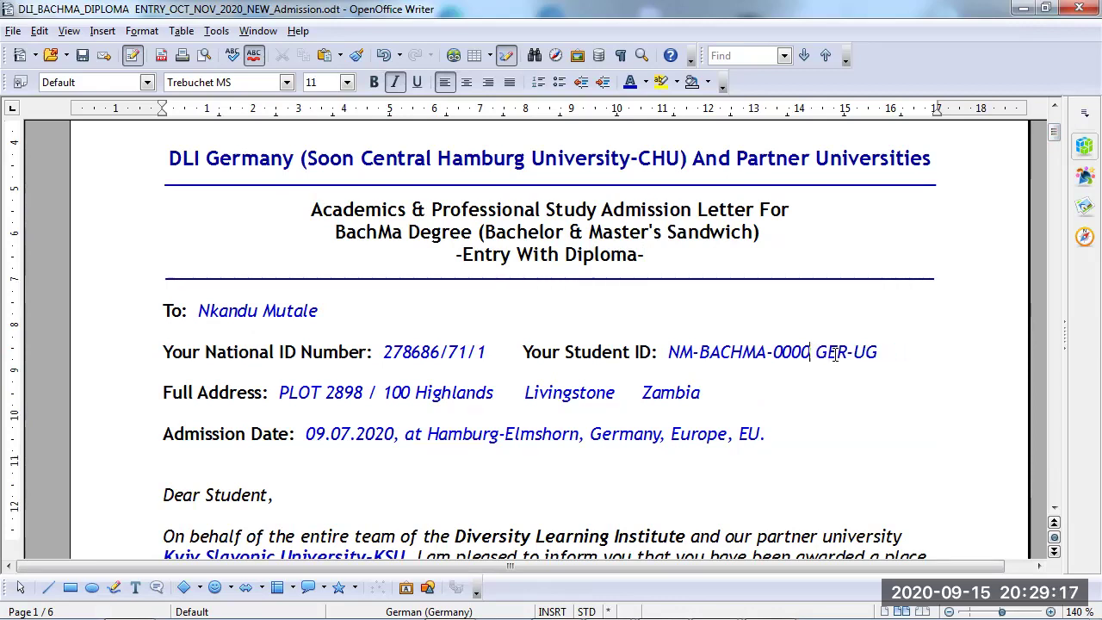
type("75")
- Replace Zambia with Uganda in the full address, then select Zambia in the opening paragraph
left_click(701, 389)
key("BackSpace")
key("BackSpace")
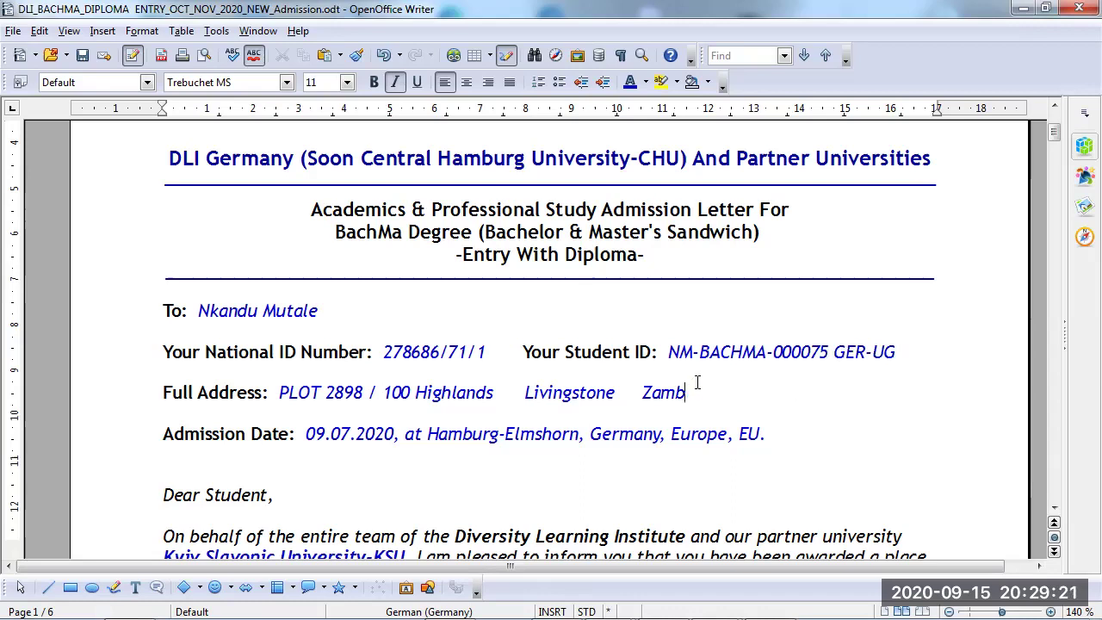
key("BackSpace")
key("BackSpace")
key("BackSpace")
key("BackSpace")
type("Ugd")
key("BackSpace")
type("anda")
left_click_drag(1052, 129, 1052, 151)
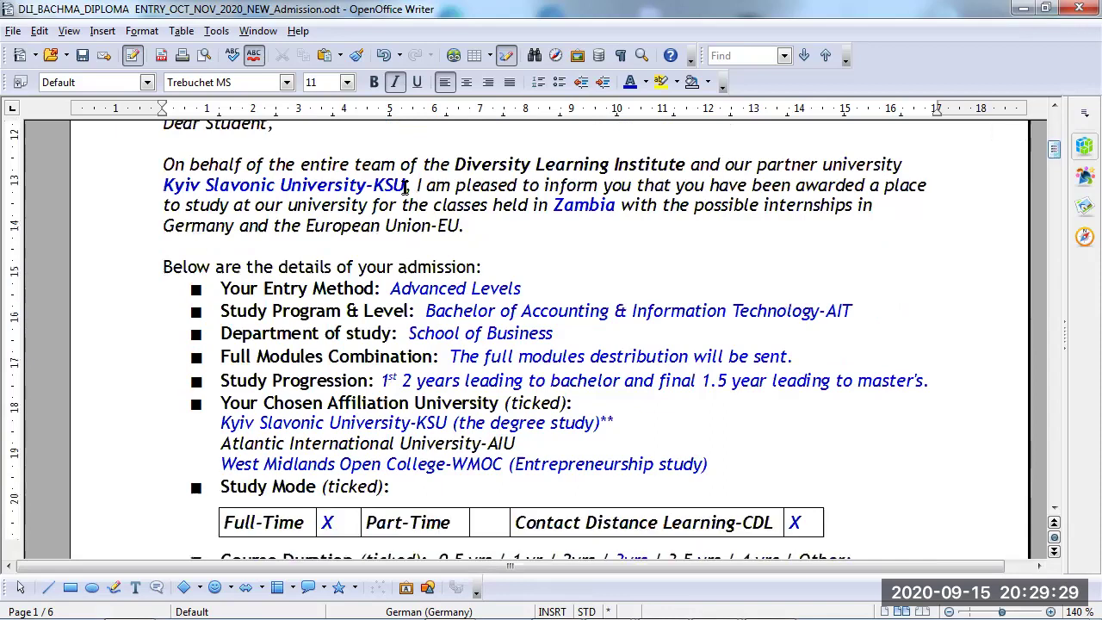
left_click_drag(617, 206, 565, 206)
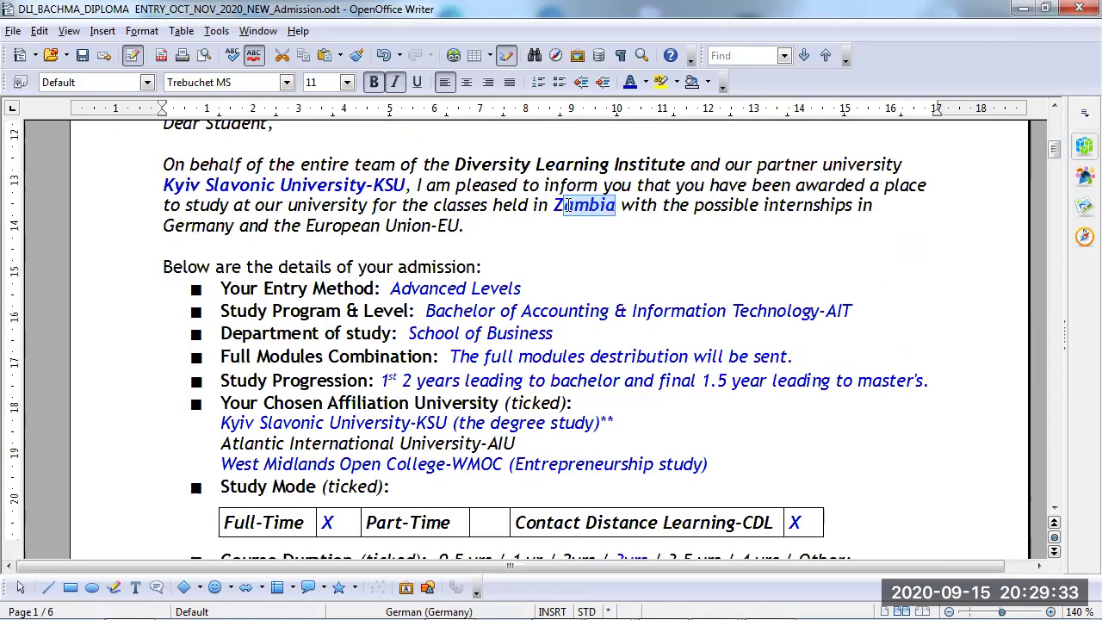
- Replace Zambia in the opening paragraph with '??????' and change the entry method from Advanced Levels to Diploma
type("??????")
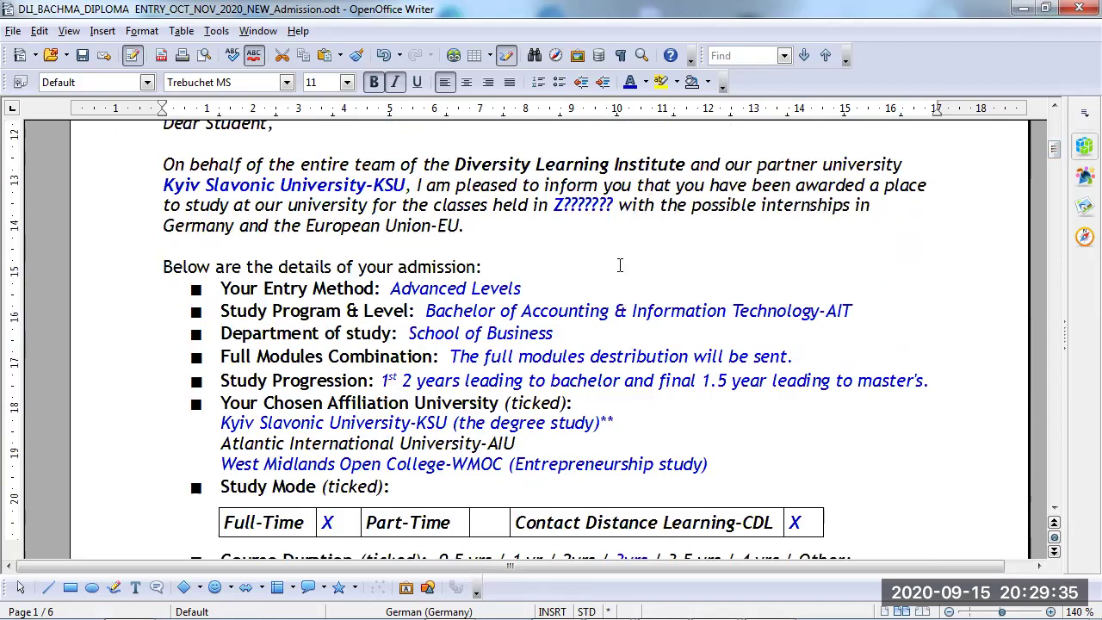
left_click_drag(521, 288, 401, 297)
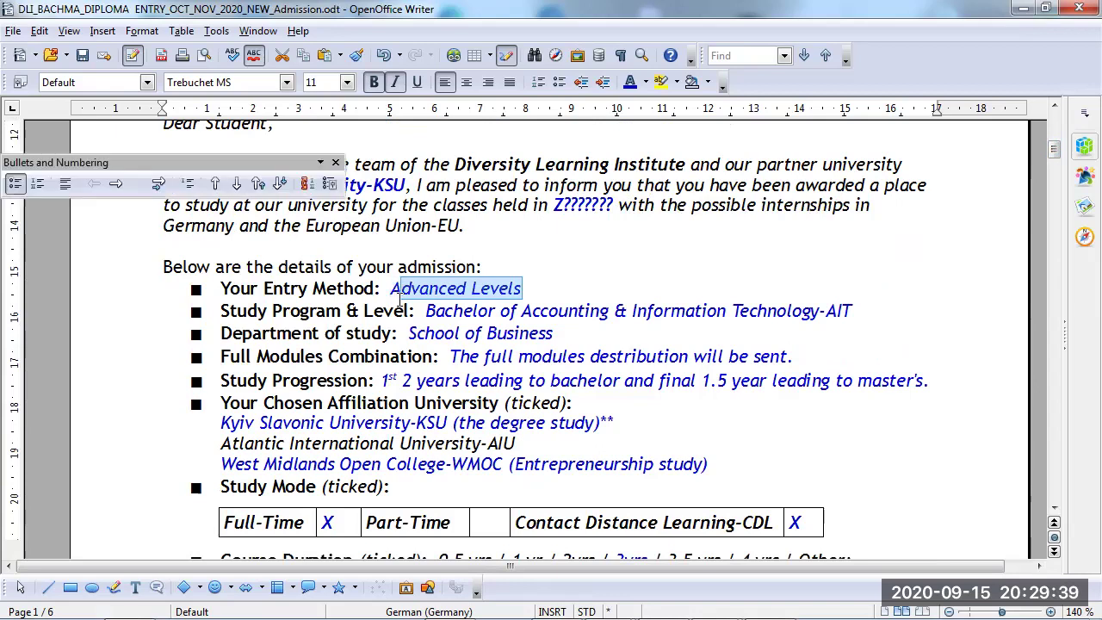
key("Delete")
type("Diploma")
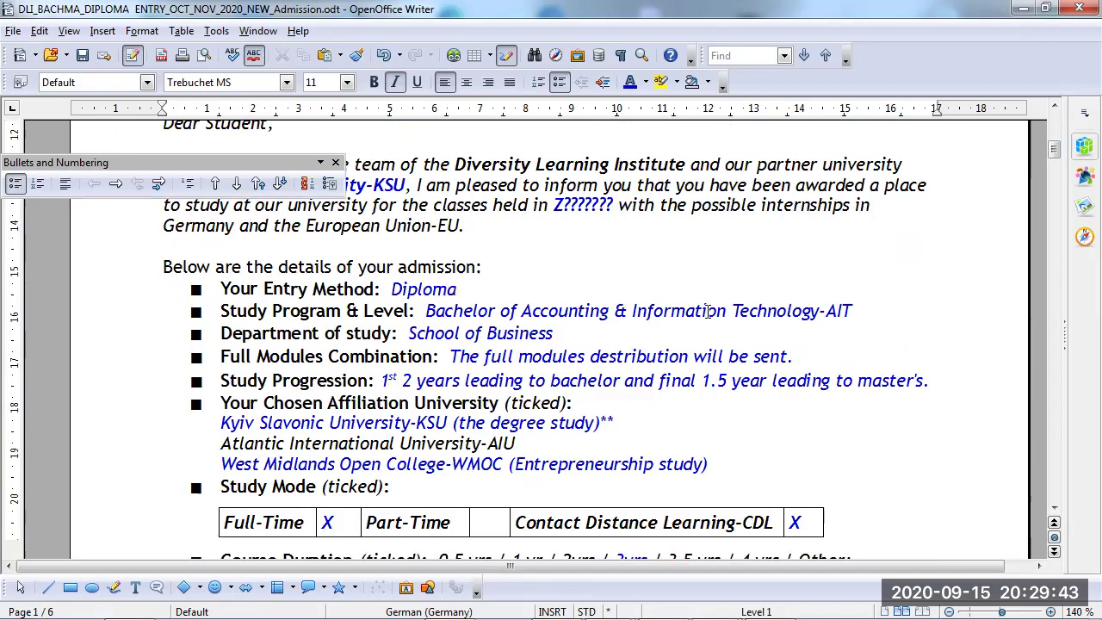
- Replace 'Accounting & Information Technology-AIT' with 'BachMa in Business Administration' as the study program
left_click(867, 301)
left_click(481, 310, "shift")
left_click(514, 310, "shift")
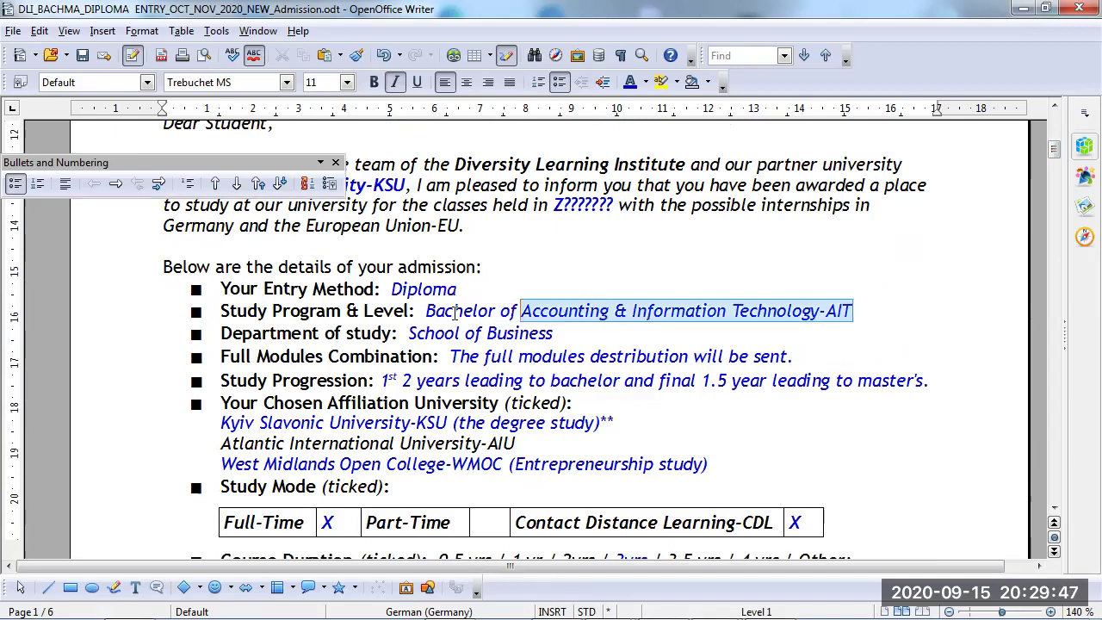
left_click(426, 311, "shift")
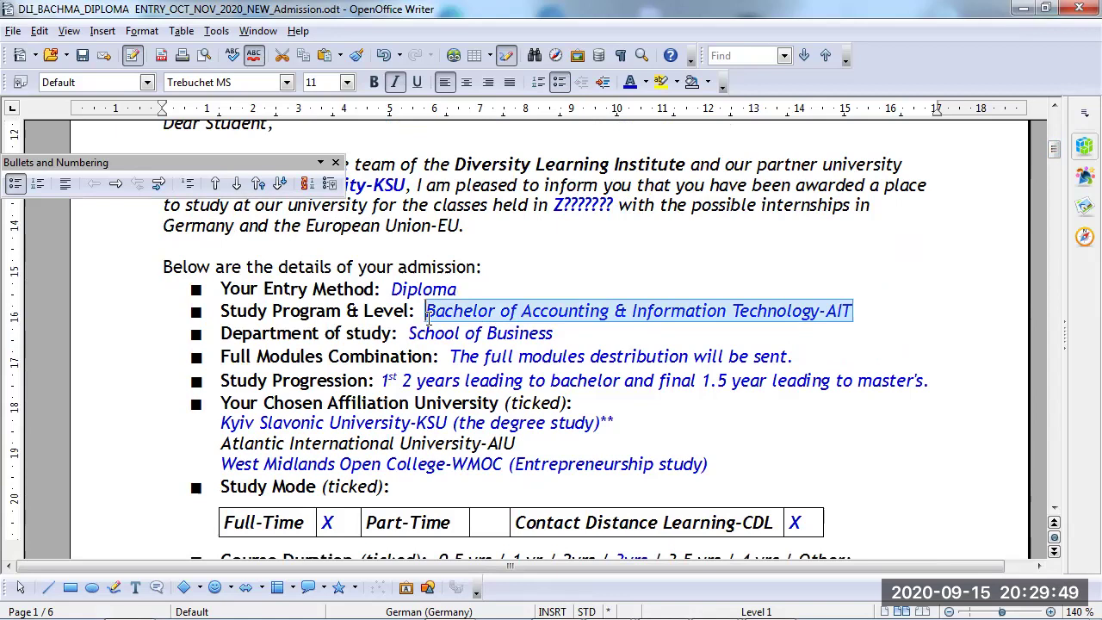
type("B")
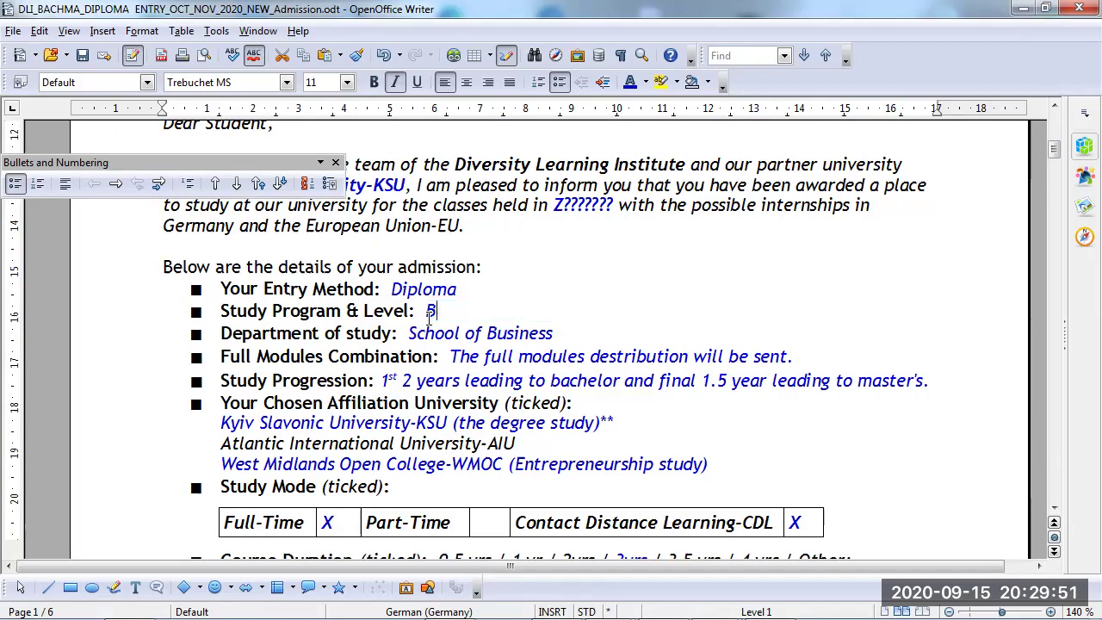
type("achMa")
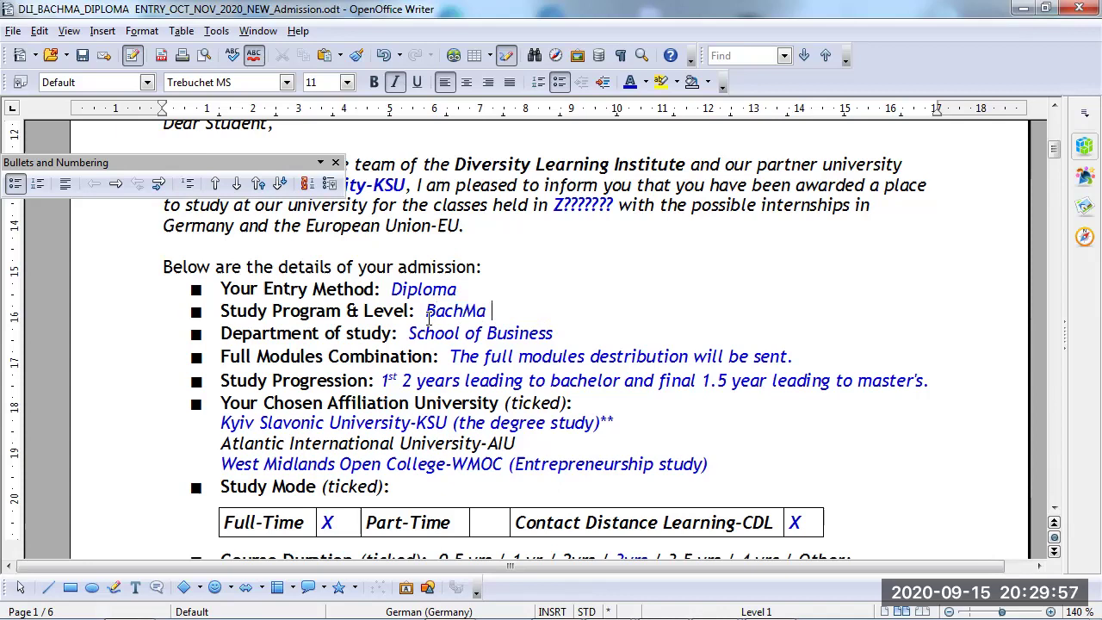
type(" in Business ")
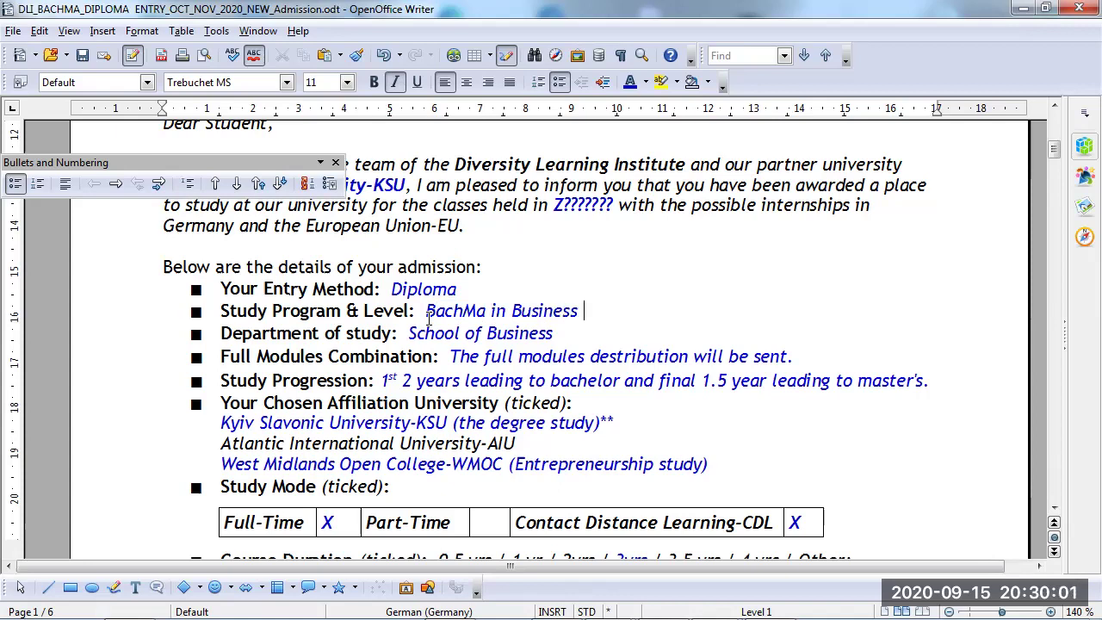
type("Administration")
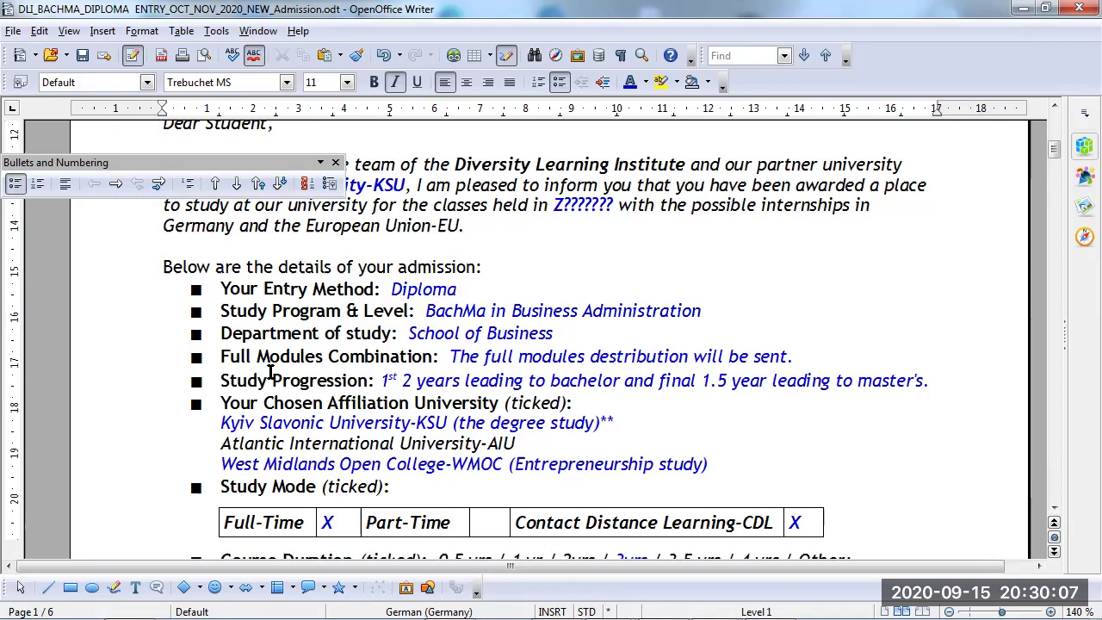
key("Down")
- Make 3.5 yrs the marked course duration by turning 3yrs back to black
left_click_drag(1055, 152, 1057, 167)
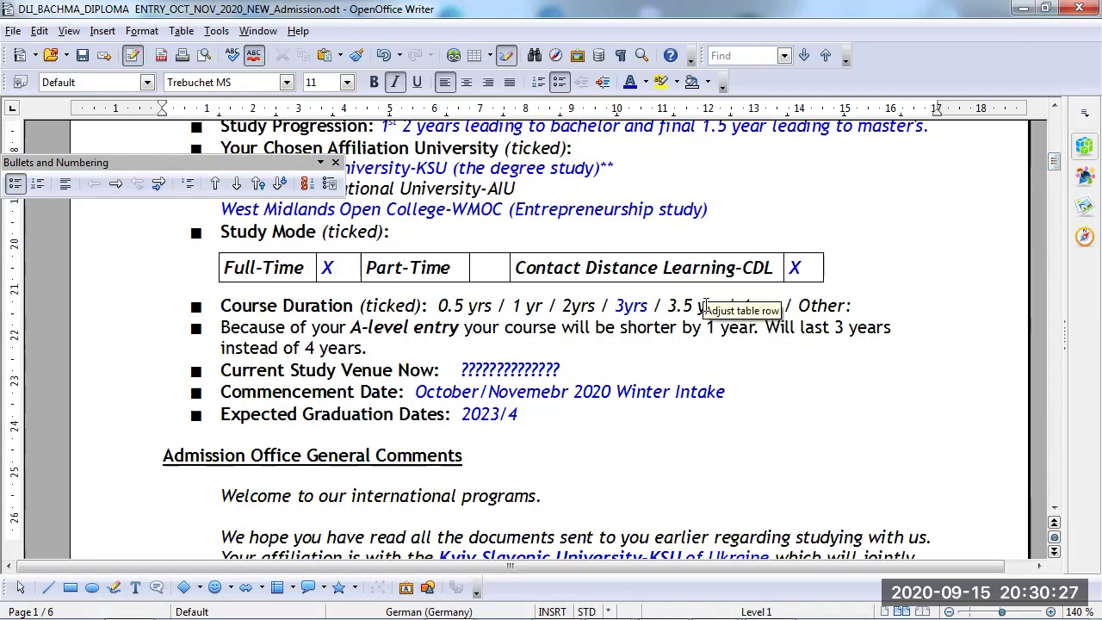
left_click_drag(721, 306, 667, 305)
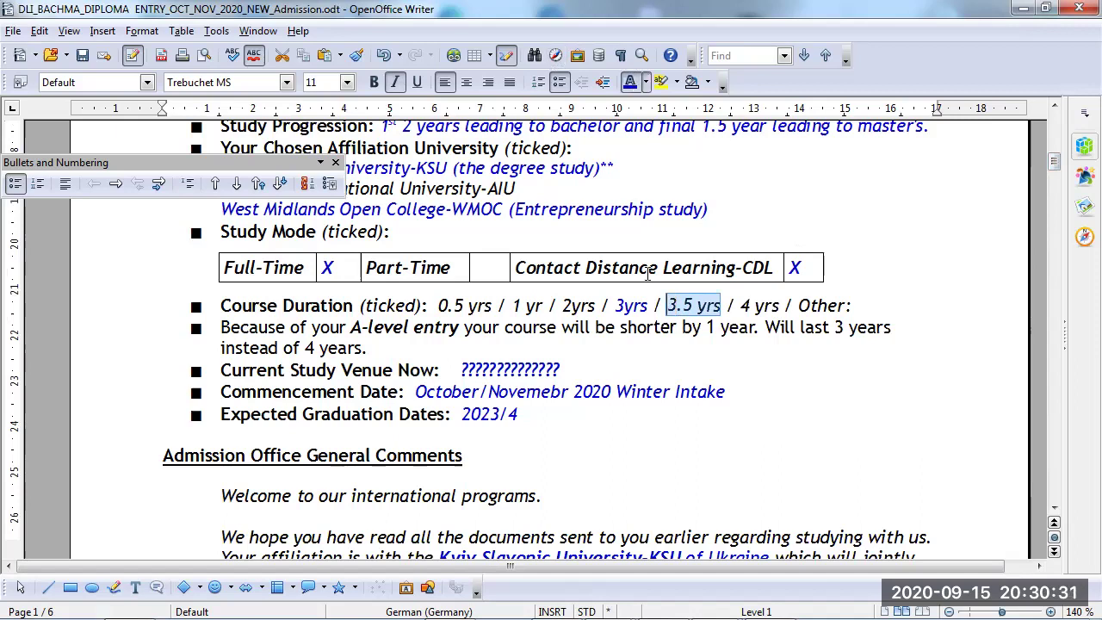
double_click(614, 306)
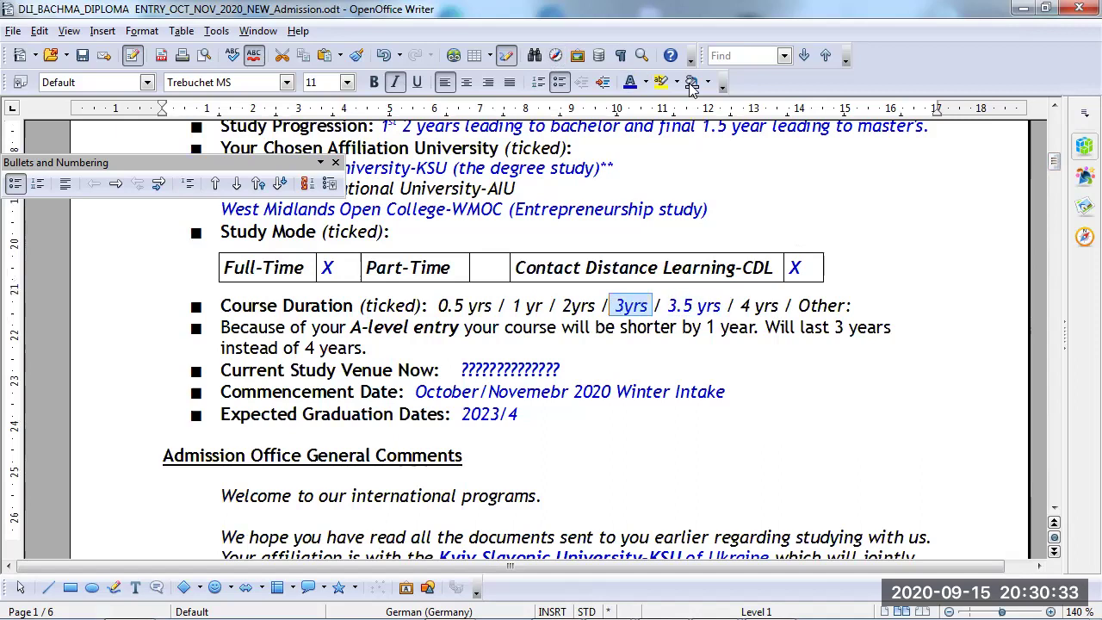
left_click(645, 82)
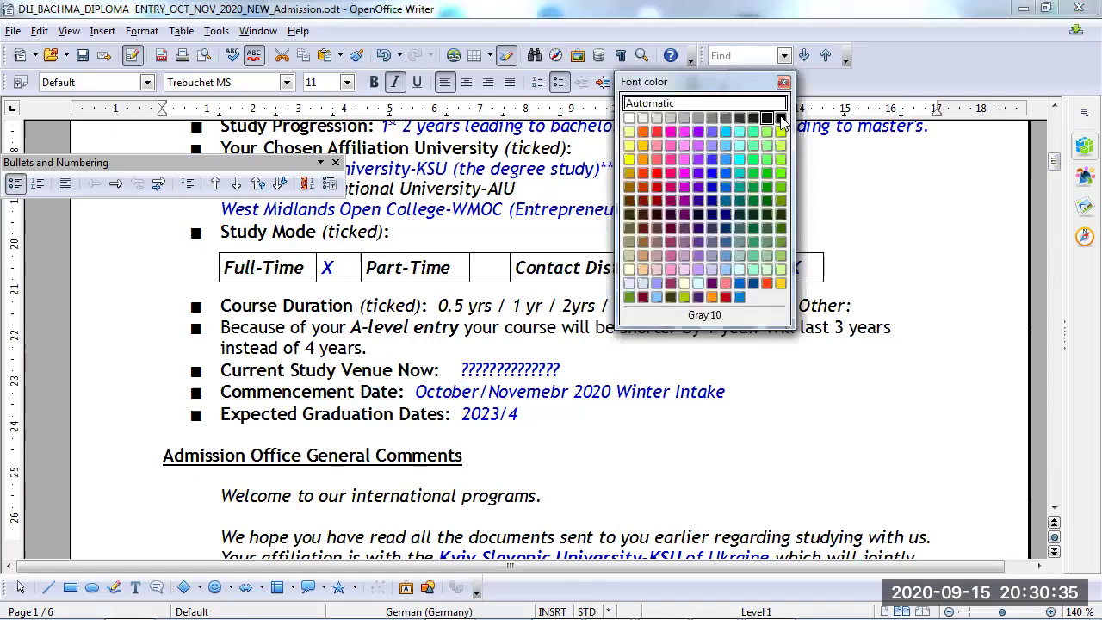
left_click(780, 119)
- Replace the venue question marks with 'Uganda', then select the €130.00 affiliation fee
left_click(739, 376)
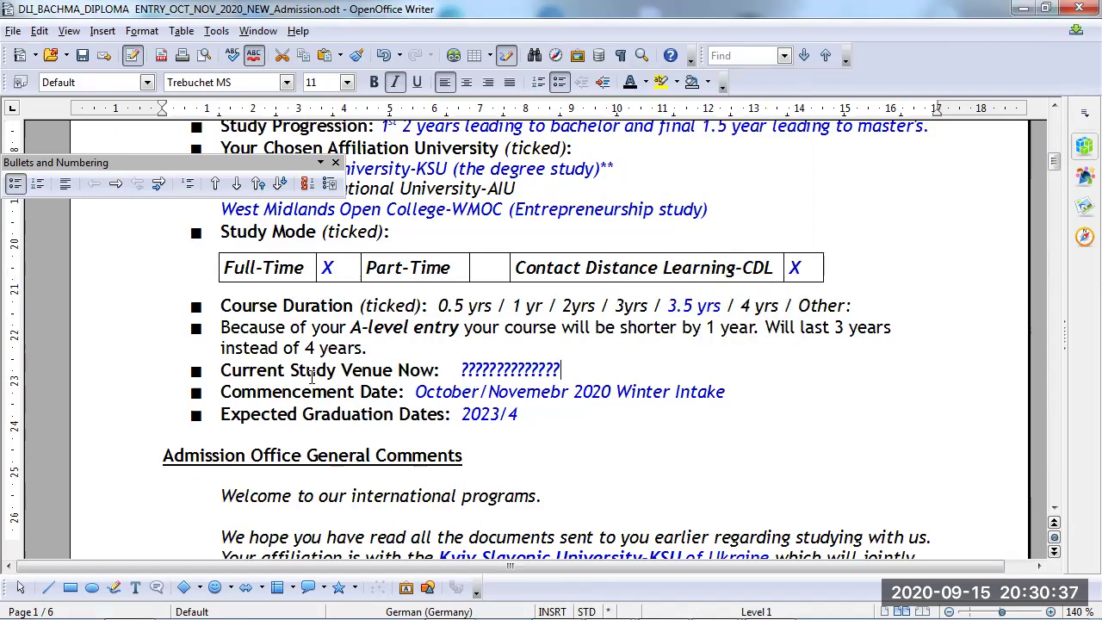
key("BackSpace")
key("BackSpace")
key("BackSpace")
key("BackSpace")
key("BackSpace")
key("BackSpace")
key("BackSpace")
key("BackSpace")
key("BackSpace")
key("BackSpace")
key("BackSpace")
key("BackSpace")
key("BackSpace")
key("BackSpace")
type("Ugan")
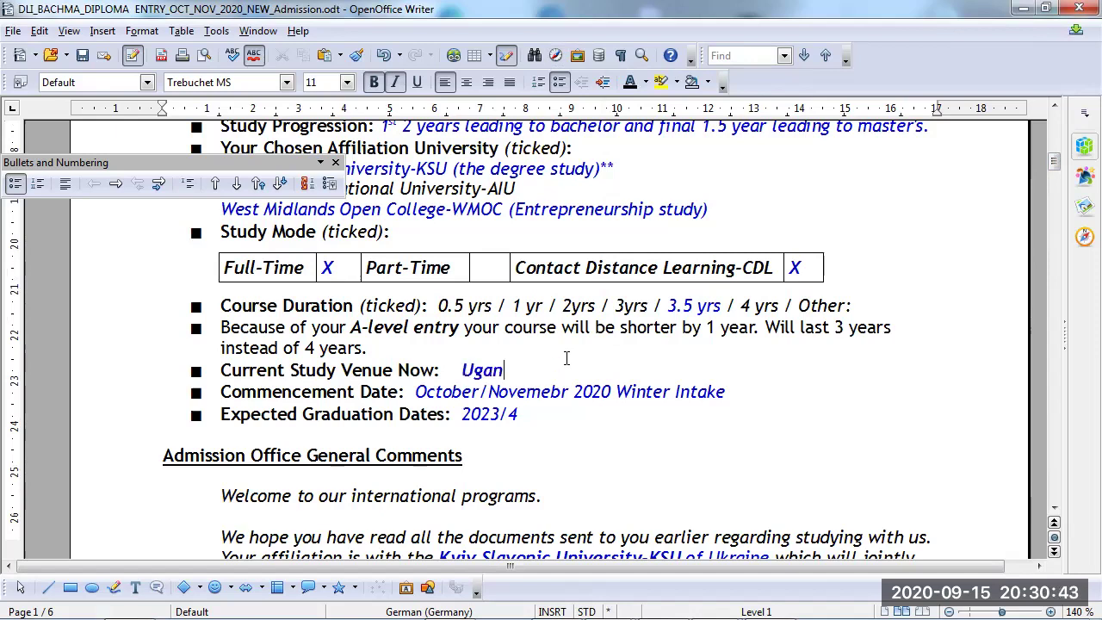
type("da")
left_click_drag(523, 414, 462, 415)
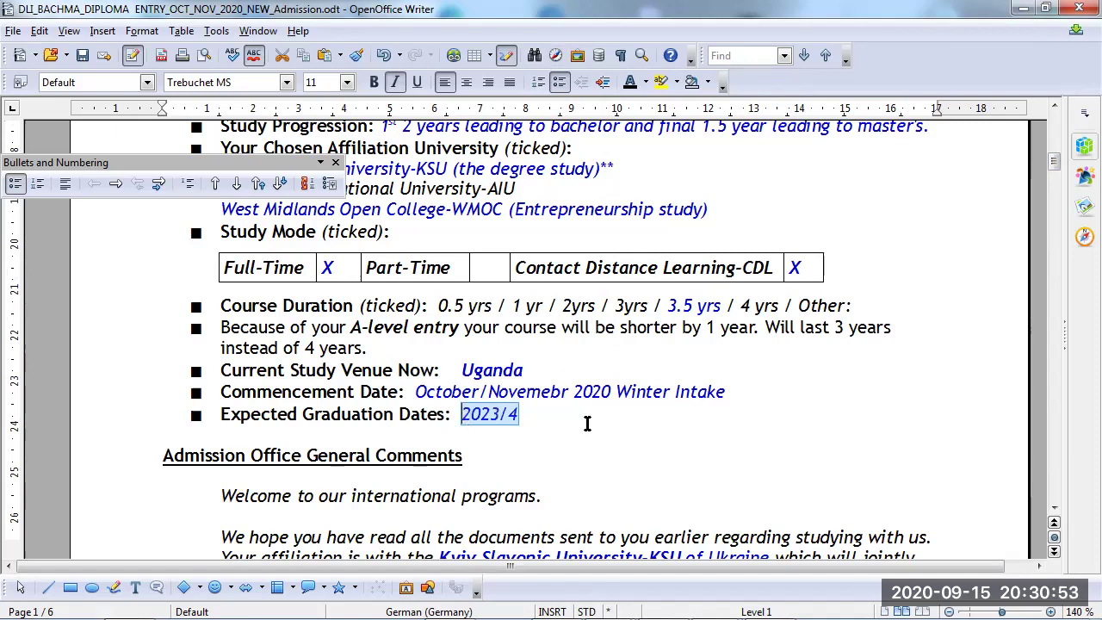
left_click(840, 387)
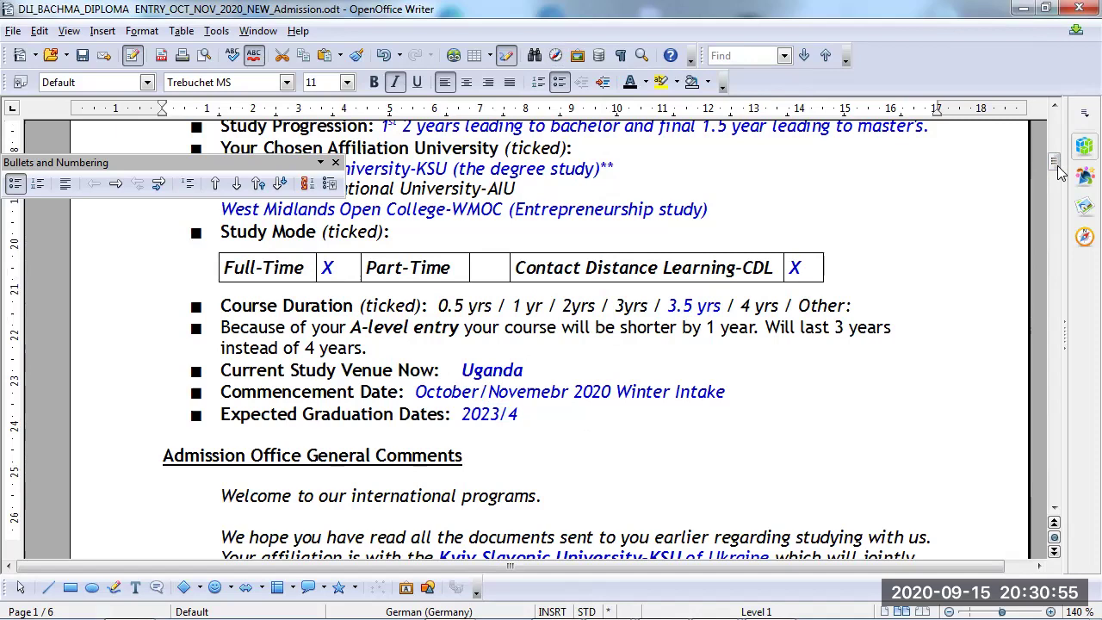
left_click_drag(1055, 163, 1055, 177)
left_click_drag(916, 222, 835, 228)
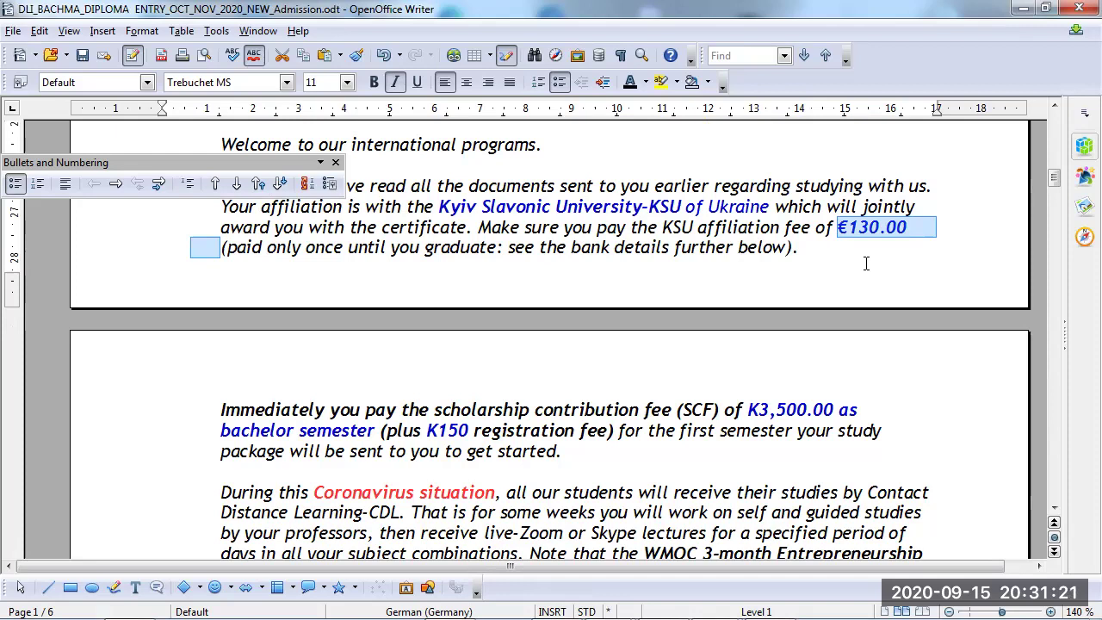
- Paste question marks over the €130.00 KSU affiliation fee
type("????????")
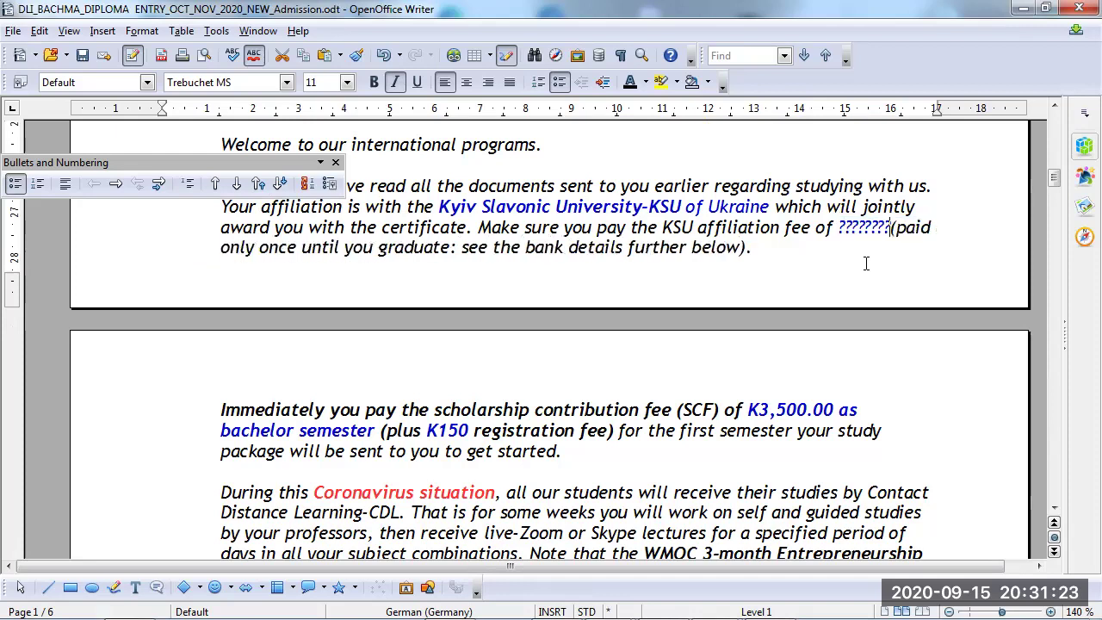
left_click(833, 410)
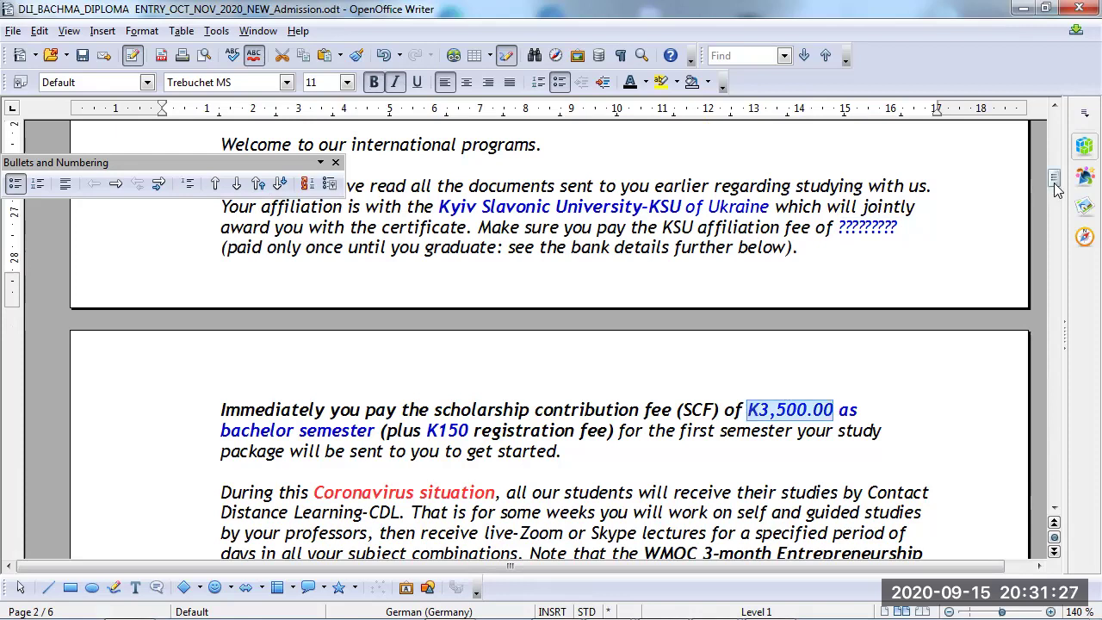
left_click_drag(1058, 191, 1060, 219)
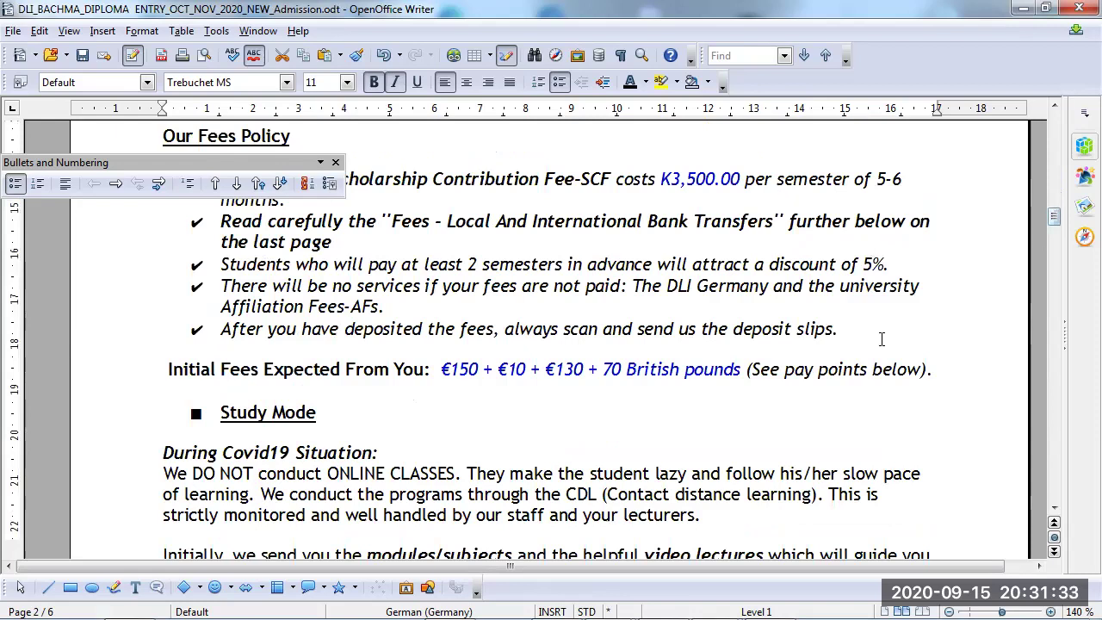
left_click(1055, 230)
left_click_drag(1064, 269, 1073, 344)
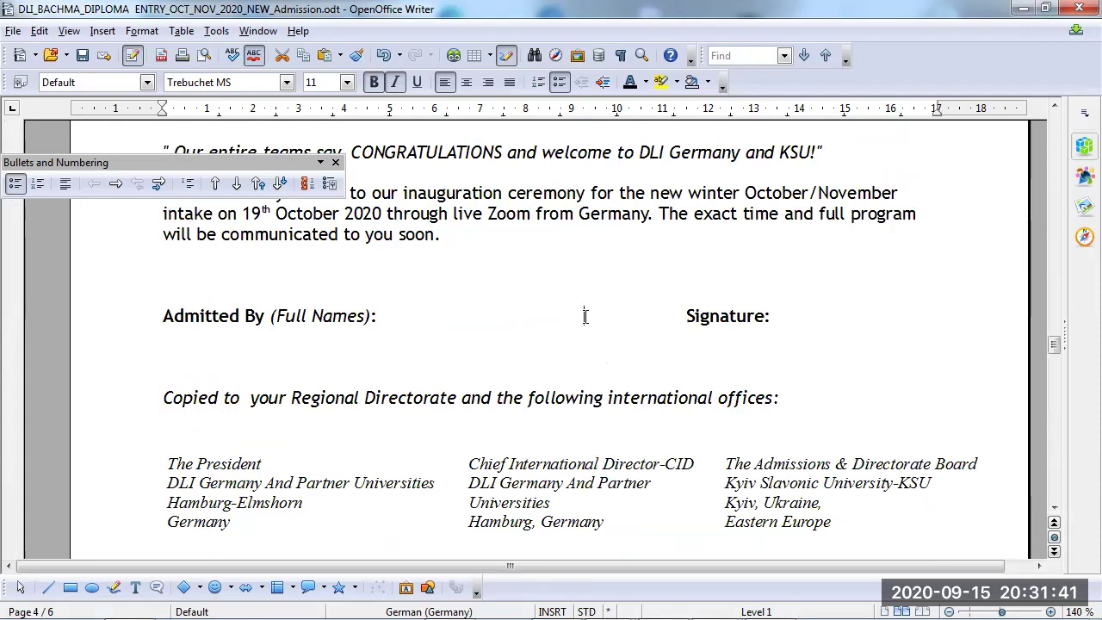
- Enter the admitter's name on the Admitted By line, removing the extra spacing
left_click(584, 316)
key("BackSpace")
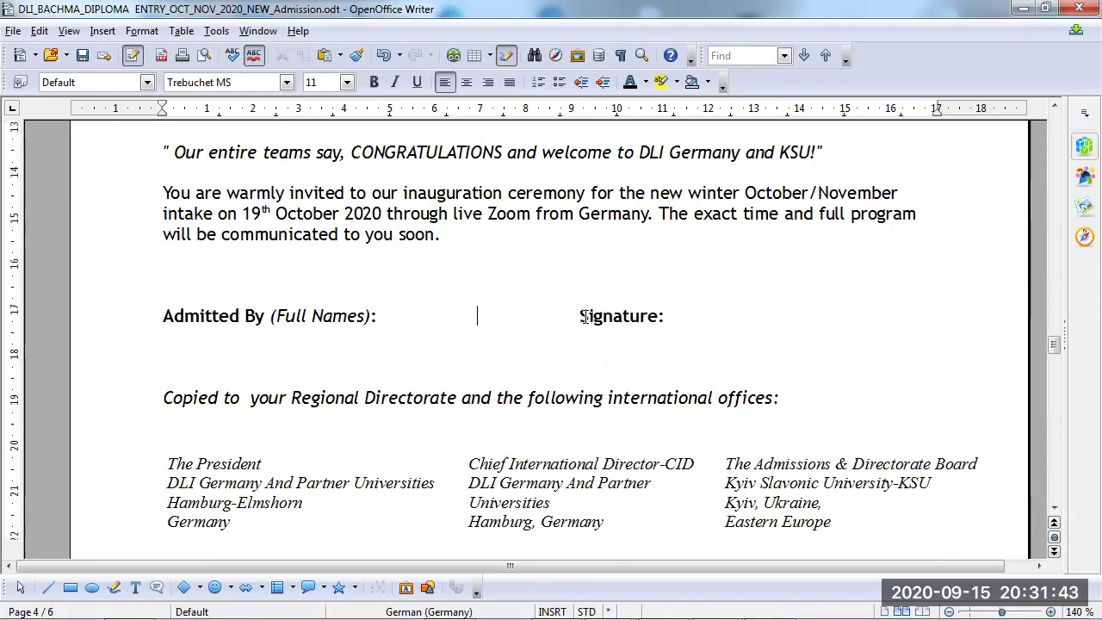
key("BackSpace")
key("BackSpace")
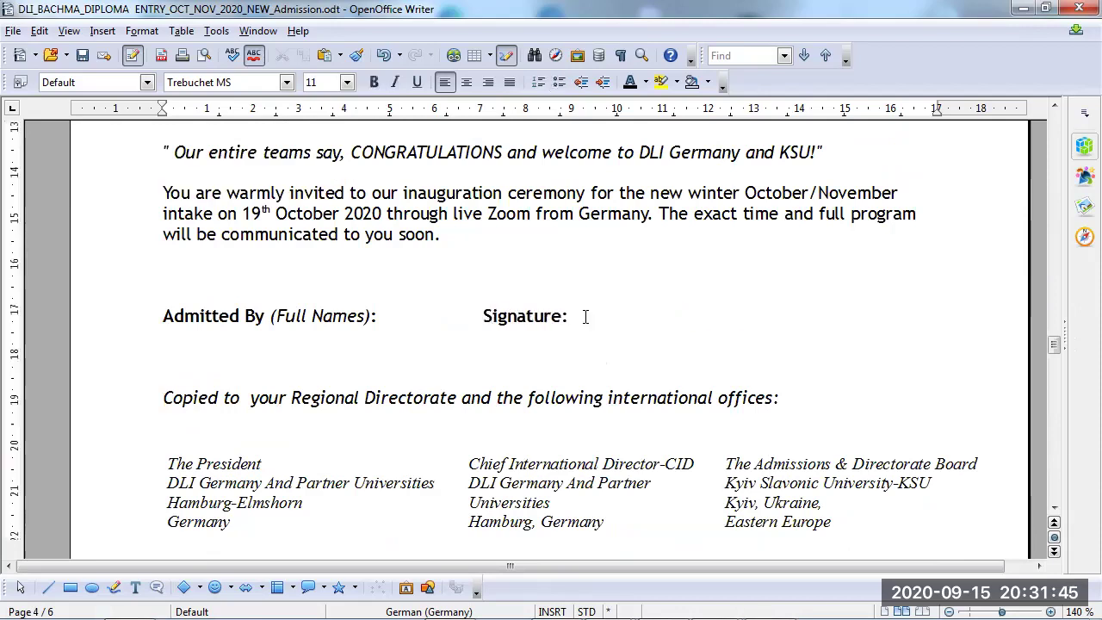
type("D")
type("r. Ad")
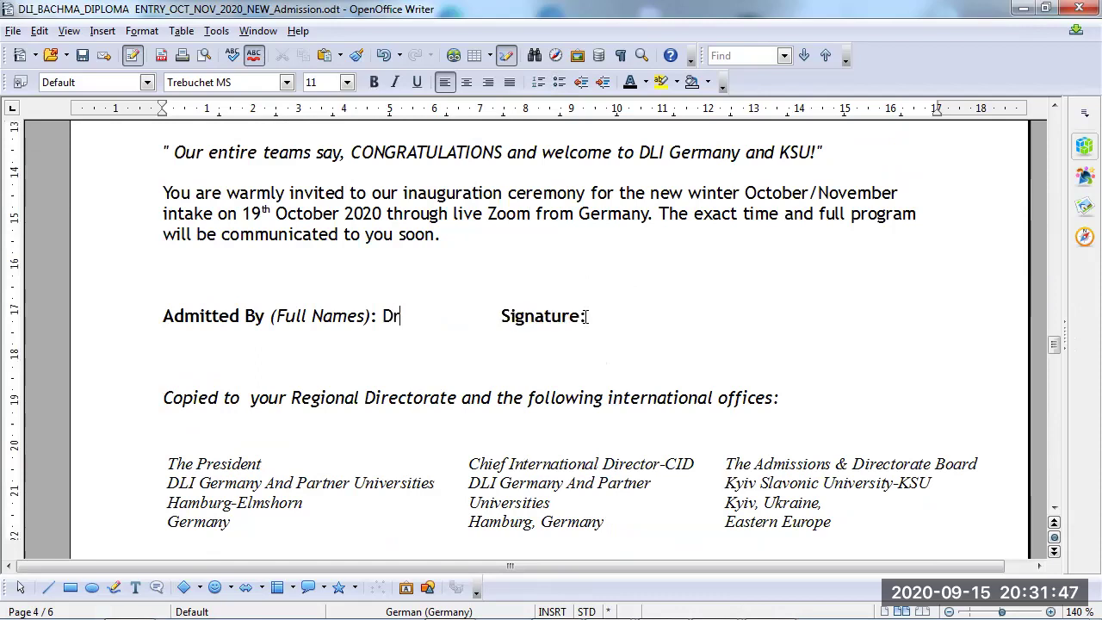
type("e")
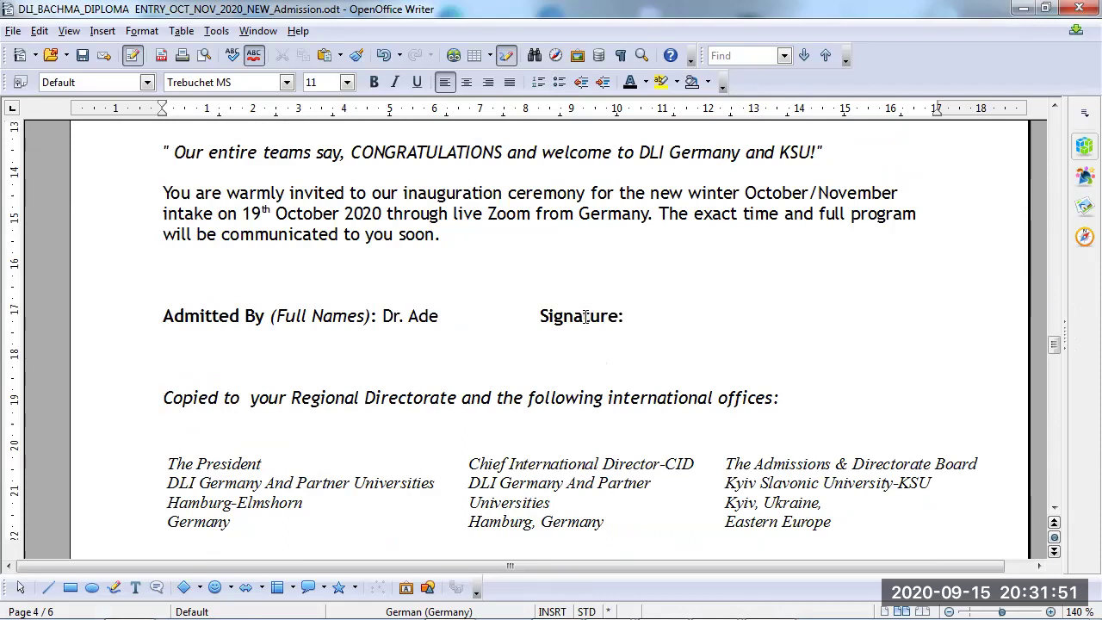
type("jayi")
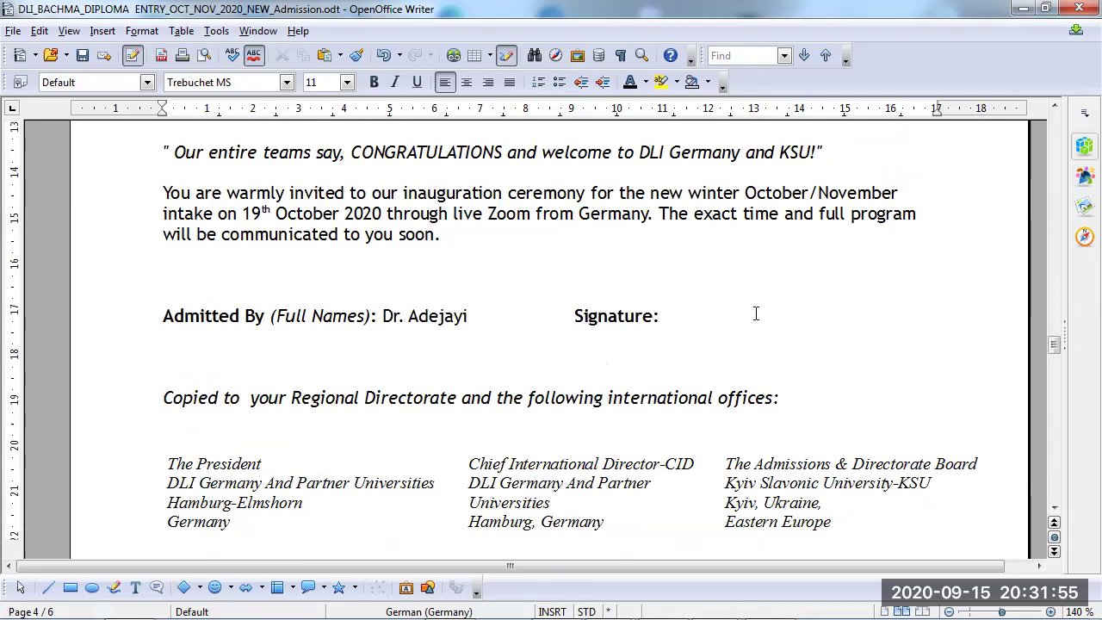
- Add a bold '??????' signature placeholder and save the letter
key("ctrl+b")
type("??????")
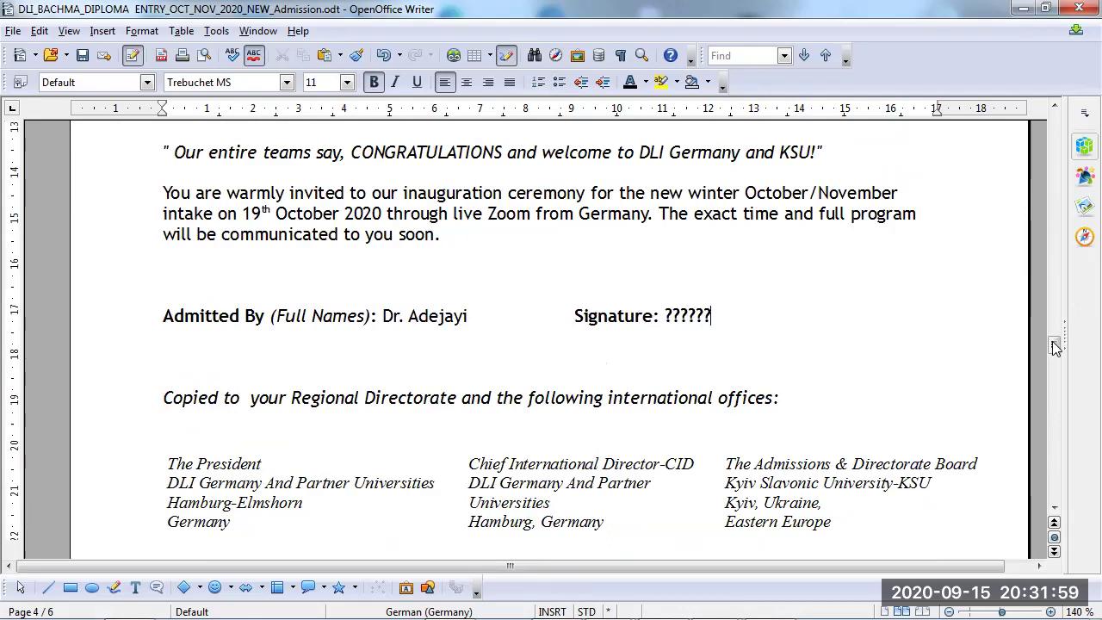
mouse_move(1049, 355)
left_mouse_down()
mouse_move(1041, 488)
mouse_move(1055, 490)
left_mouse_up()
scroll(602, 249, "up", 1)
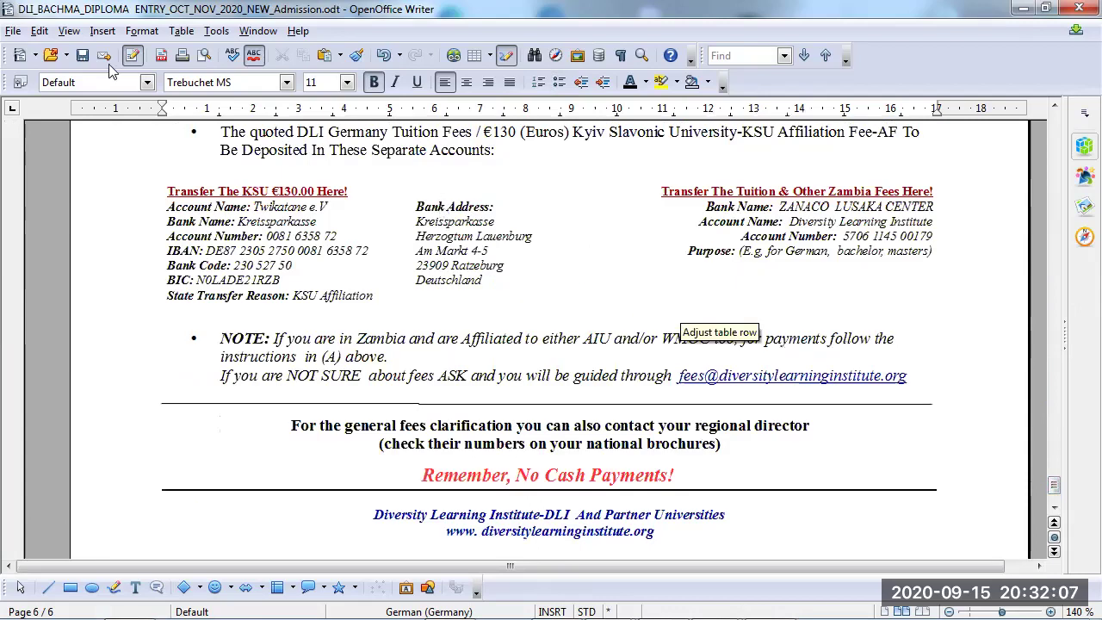
left_click(84, 56)
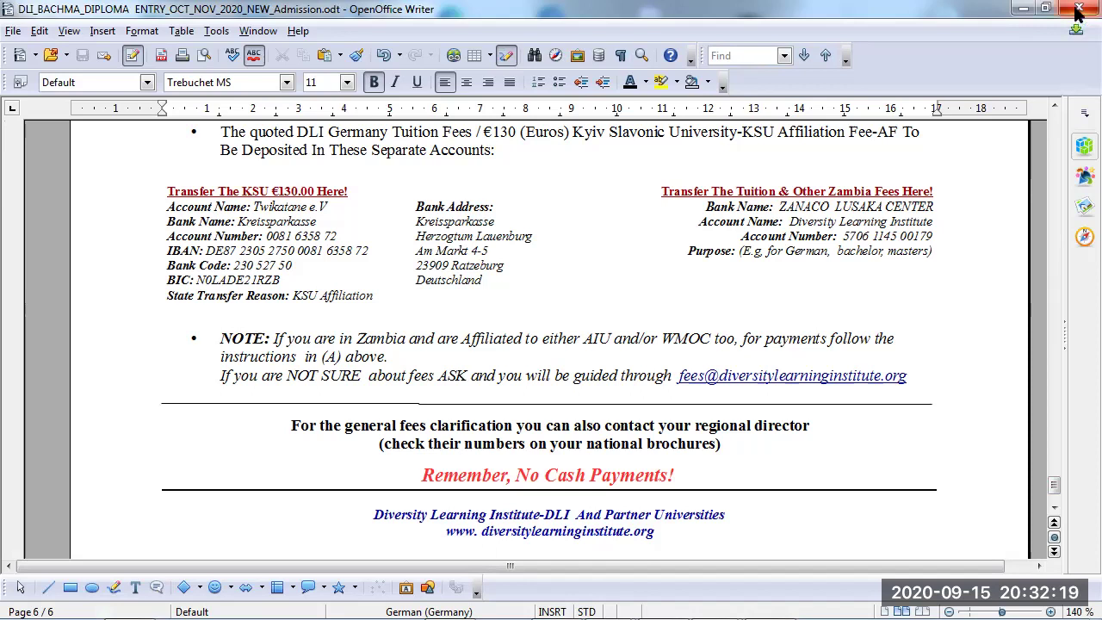
- Close the letter, minimize the documents folder, and show the ADMISSIONS VIDEO title image full screen
left_click(1076, 9)
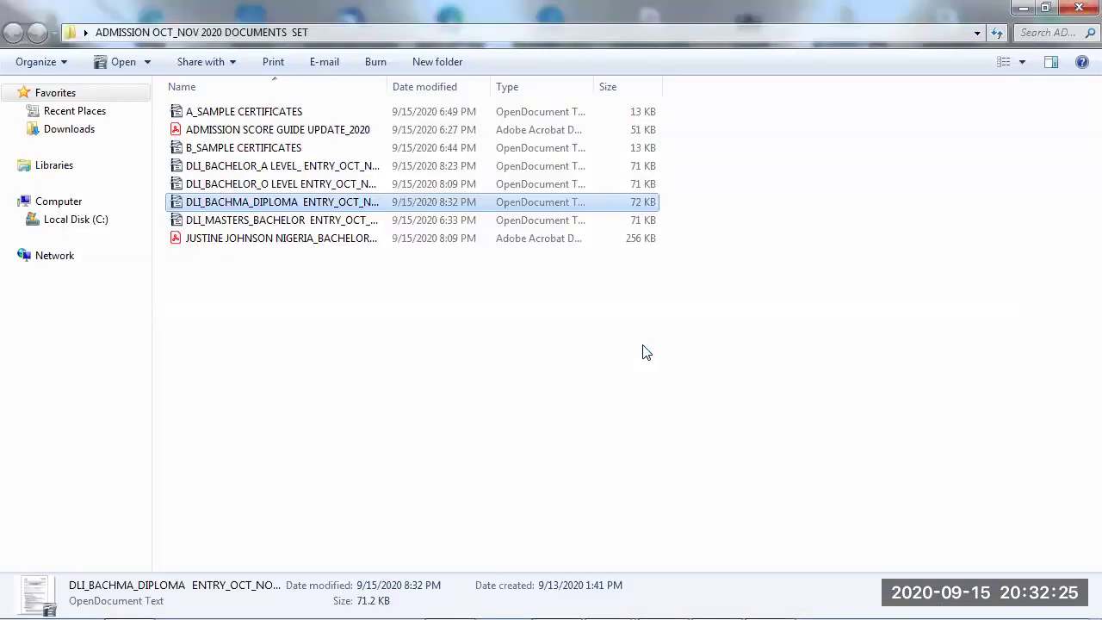
left_click(1022, 8)
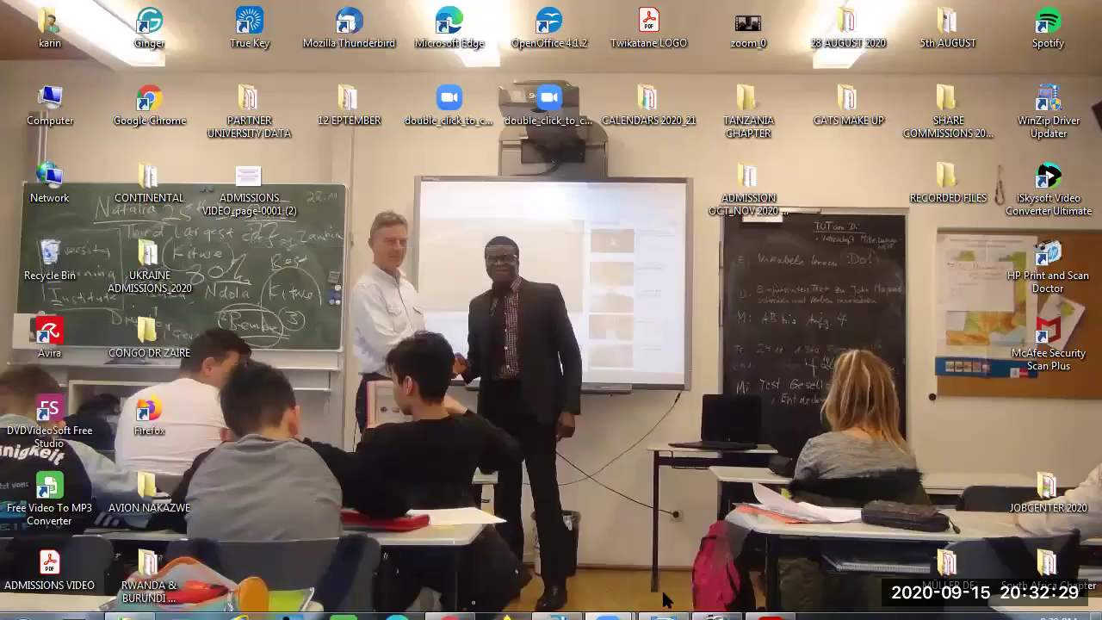
mouse_move(667, 598)
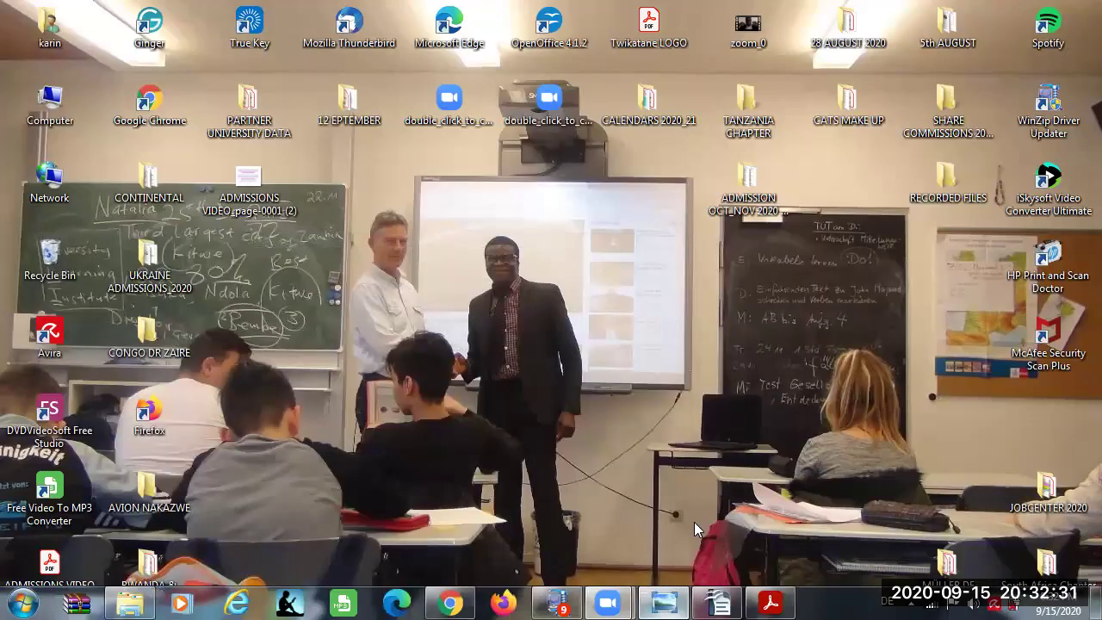
left_click(664, 601)
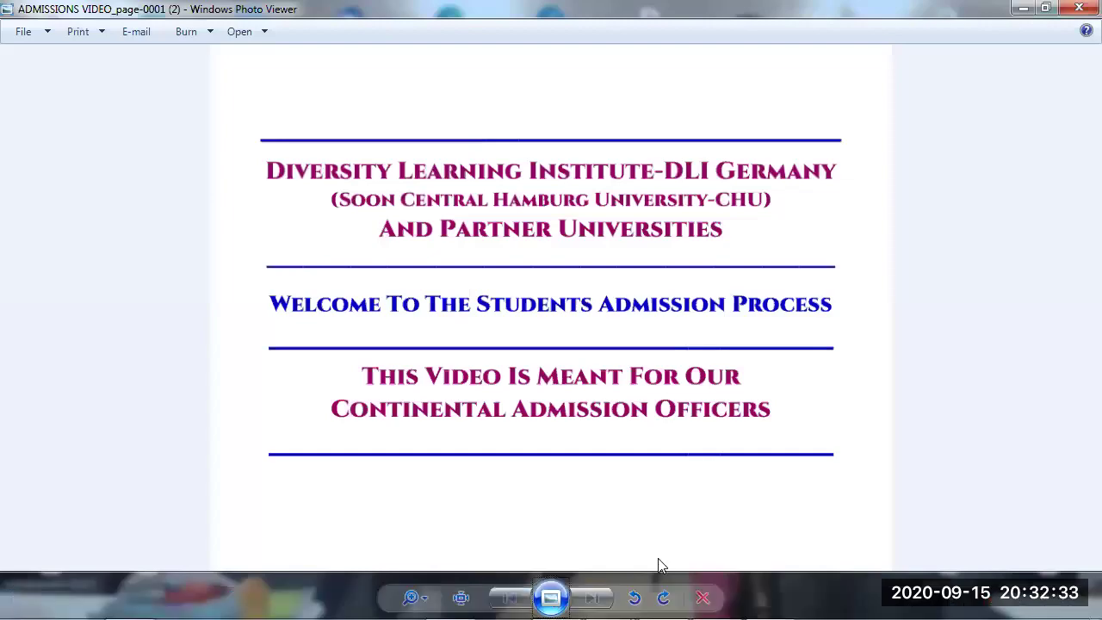
key("F11")
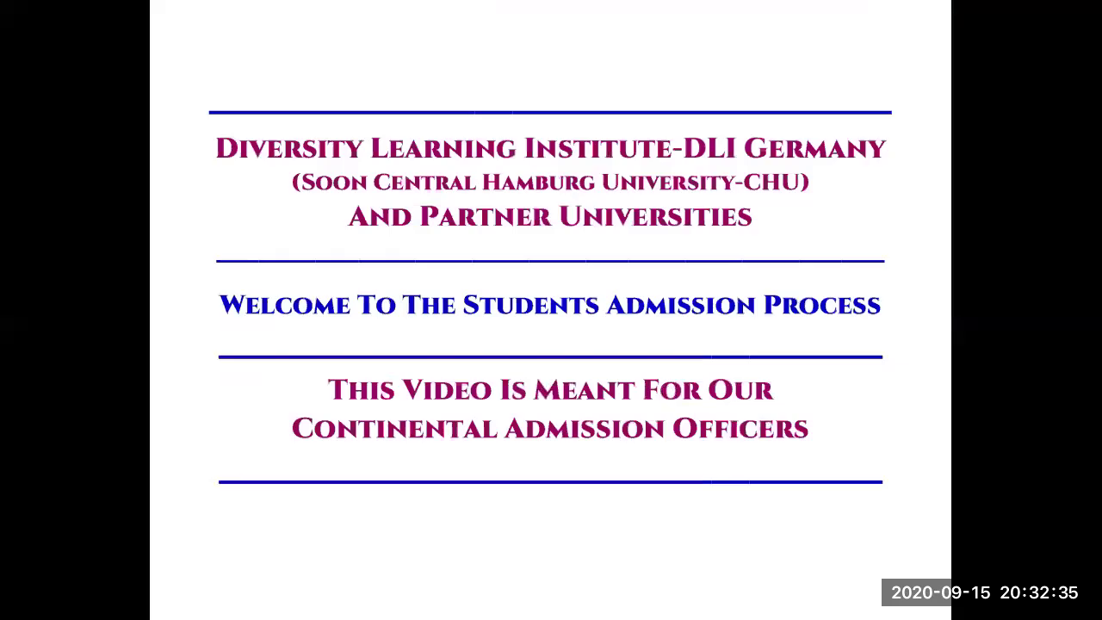